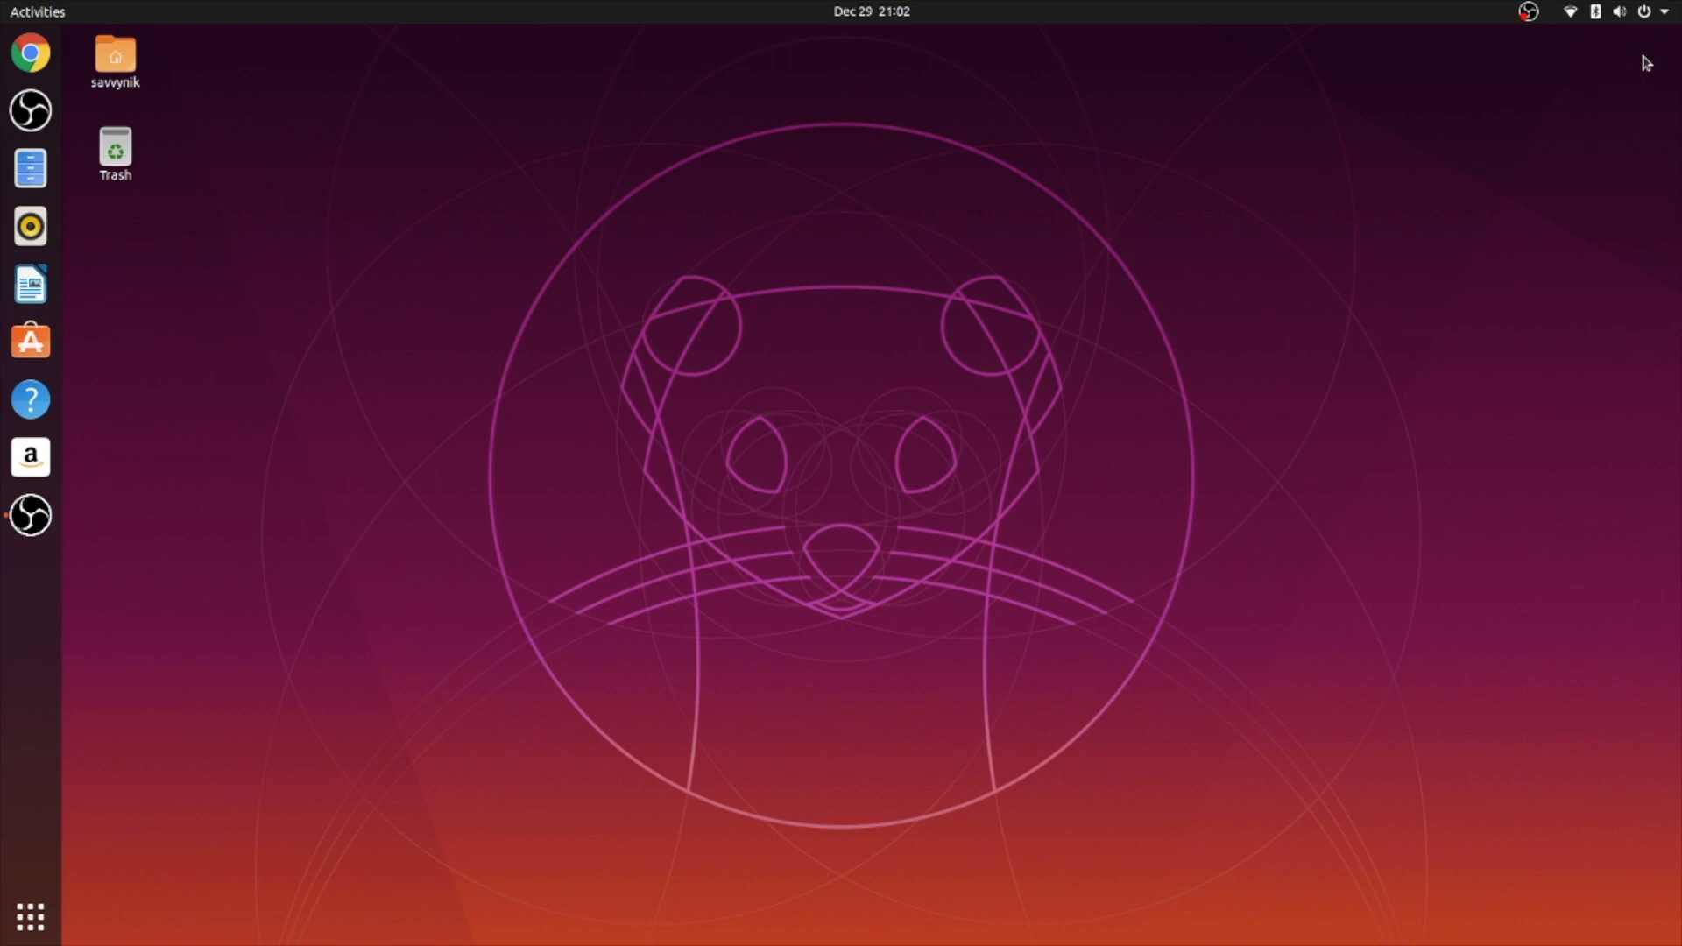
- Open Software & Updates, review the available additional drivers for the Intel and NVIDIA devices, and close it
left_click(22, 911)
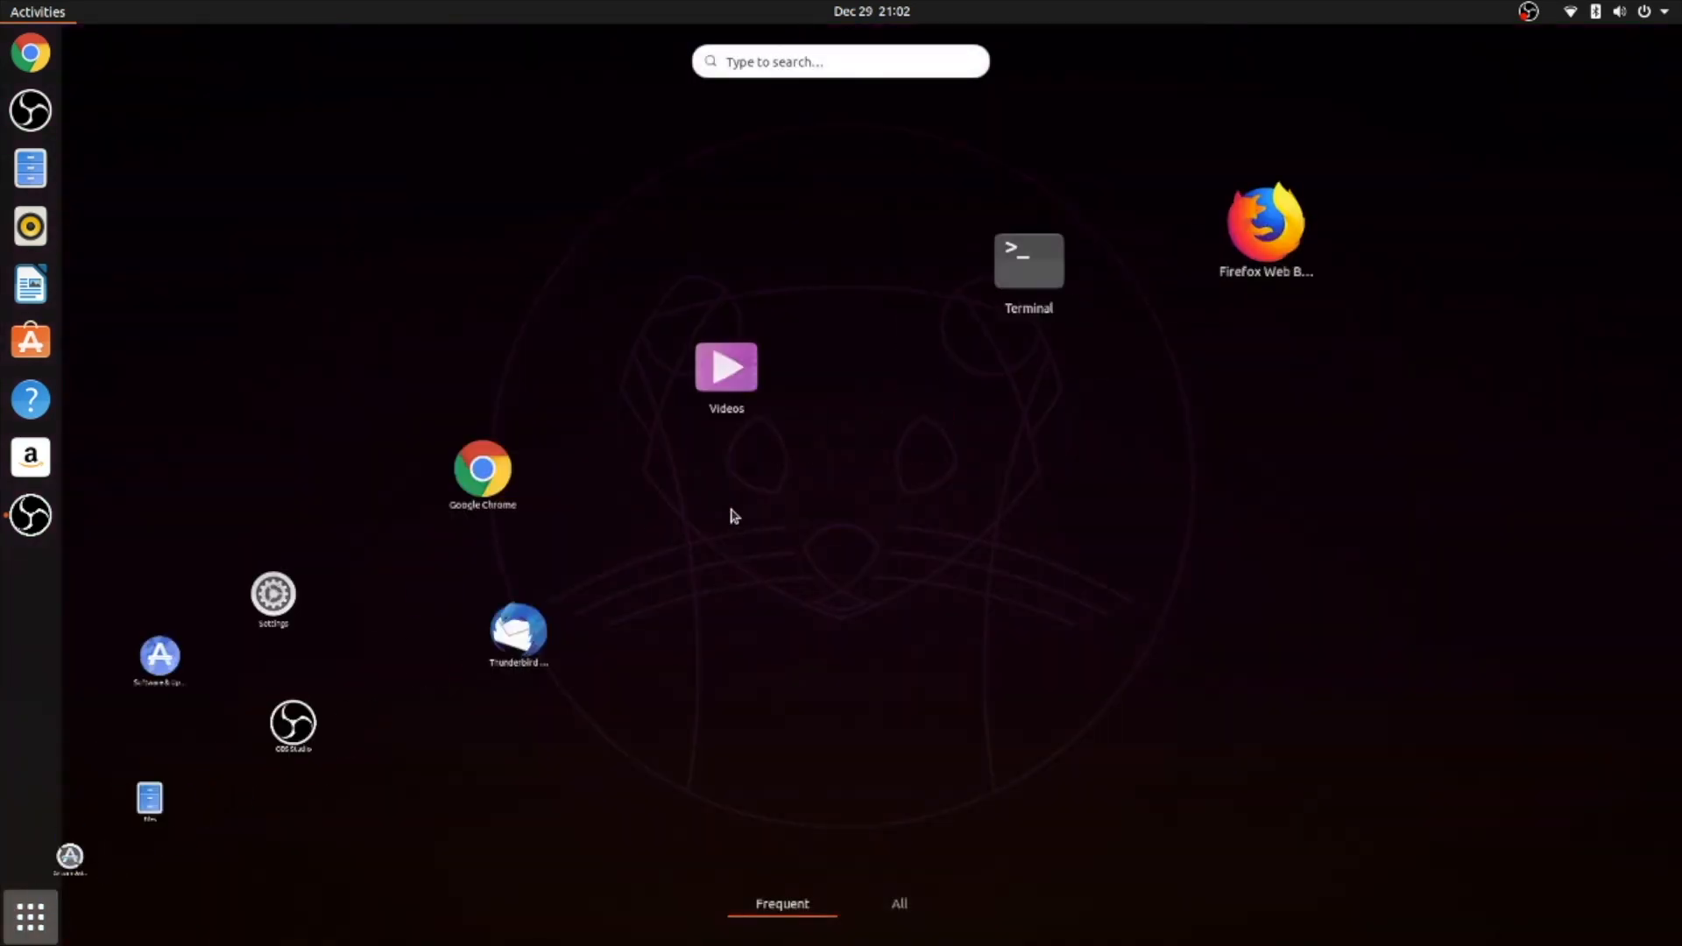
left_click(398, 245)
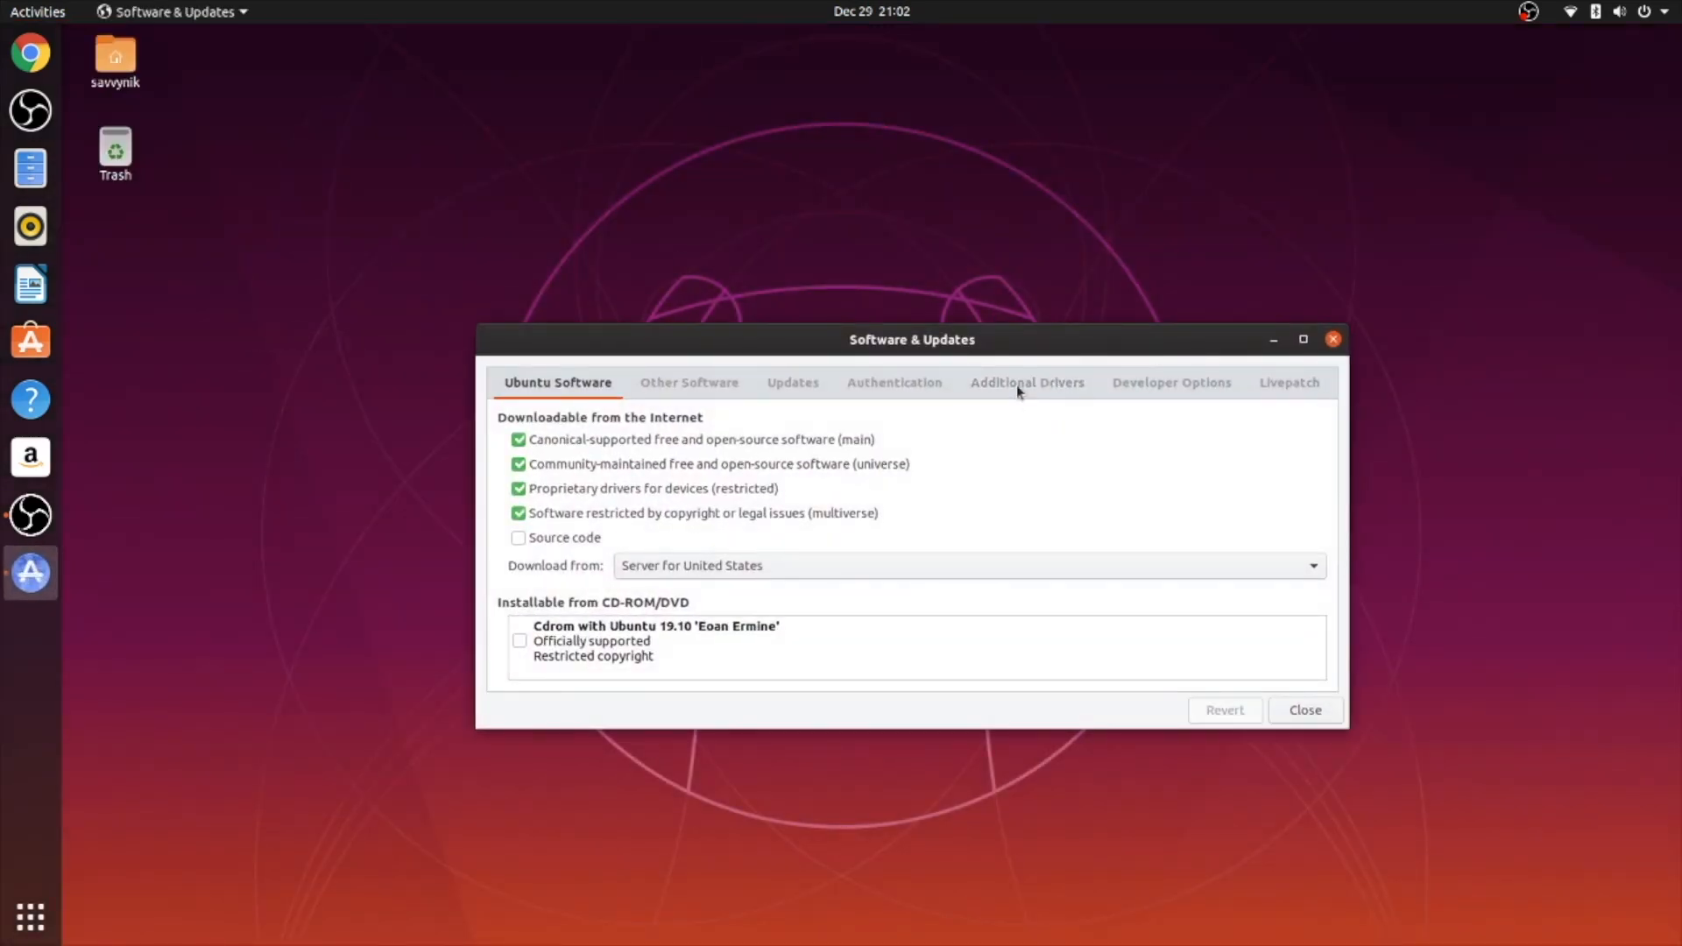
left_click(1018, 384)
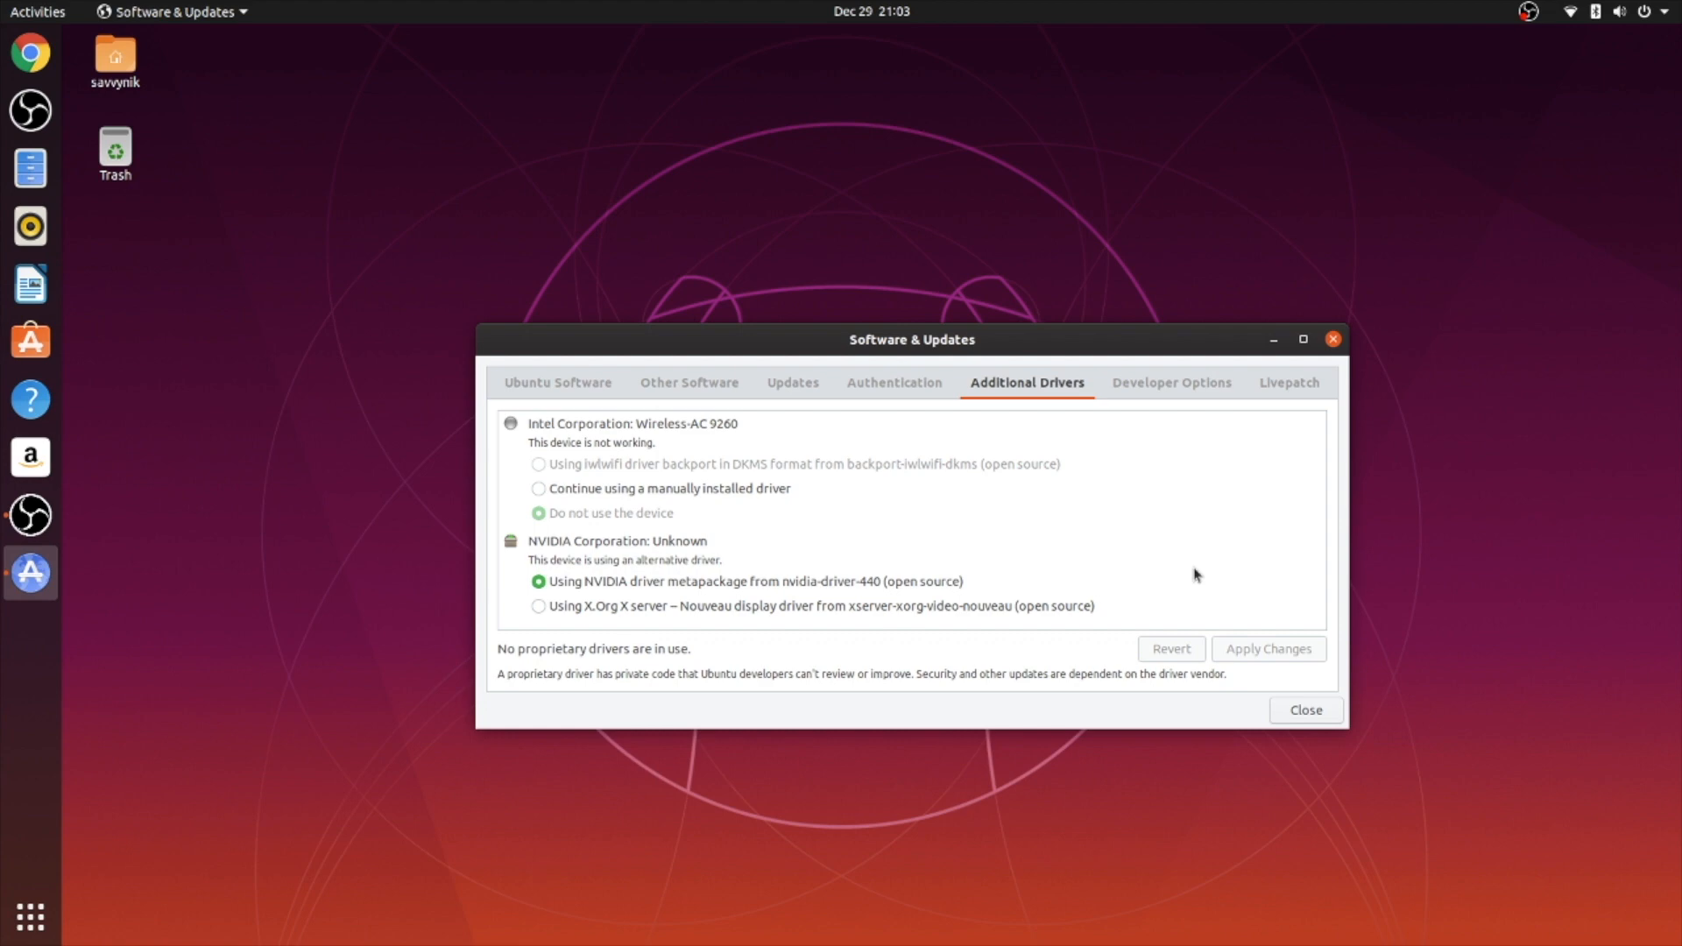
left_click(1333, 339)
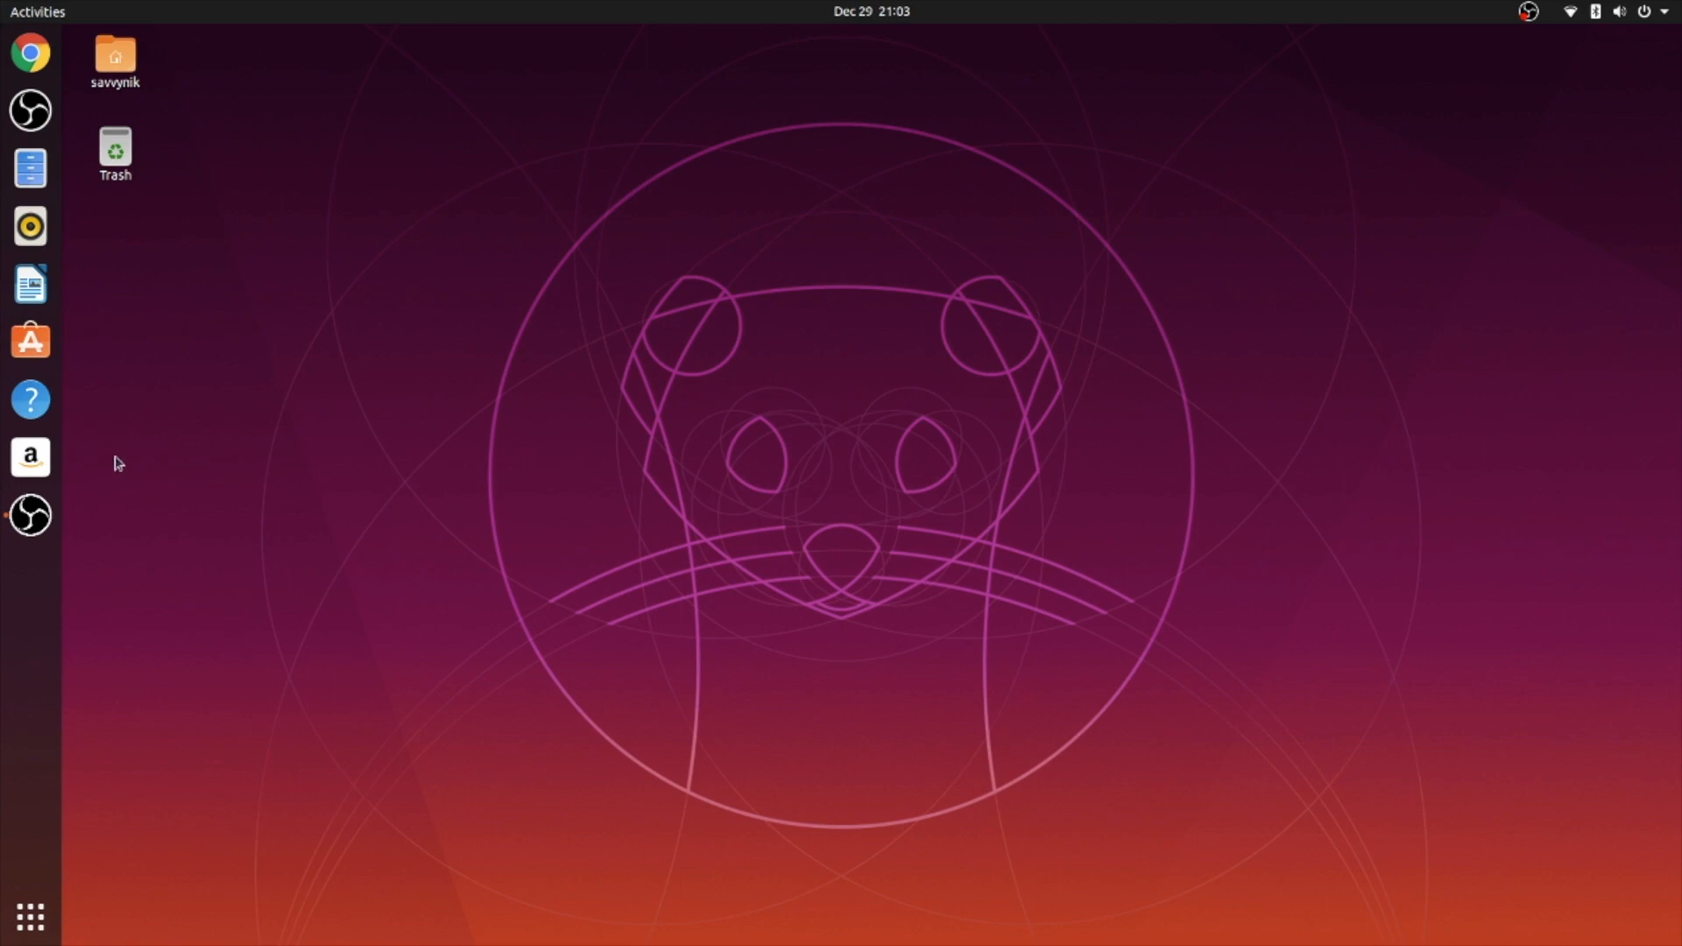
- Install VLC from the Audio & Video category of Ubuntu Software, authenticating with the account password
left_click(31, 341)
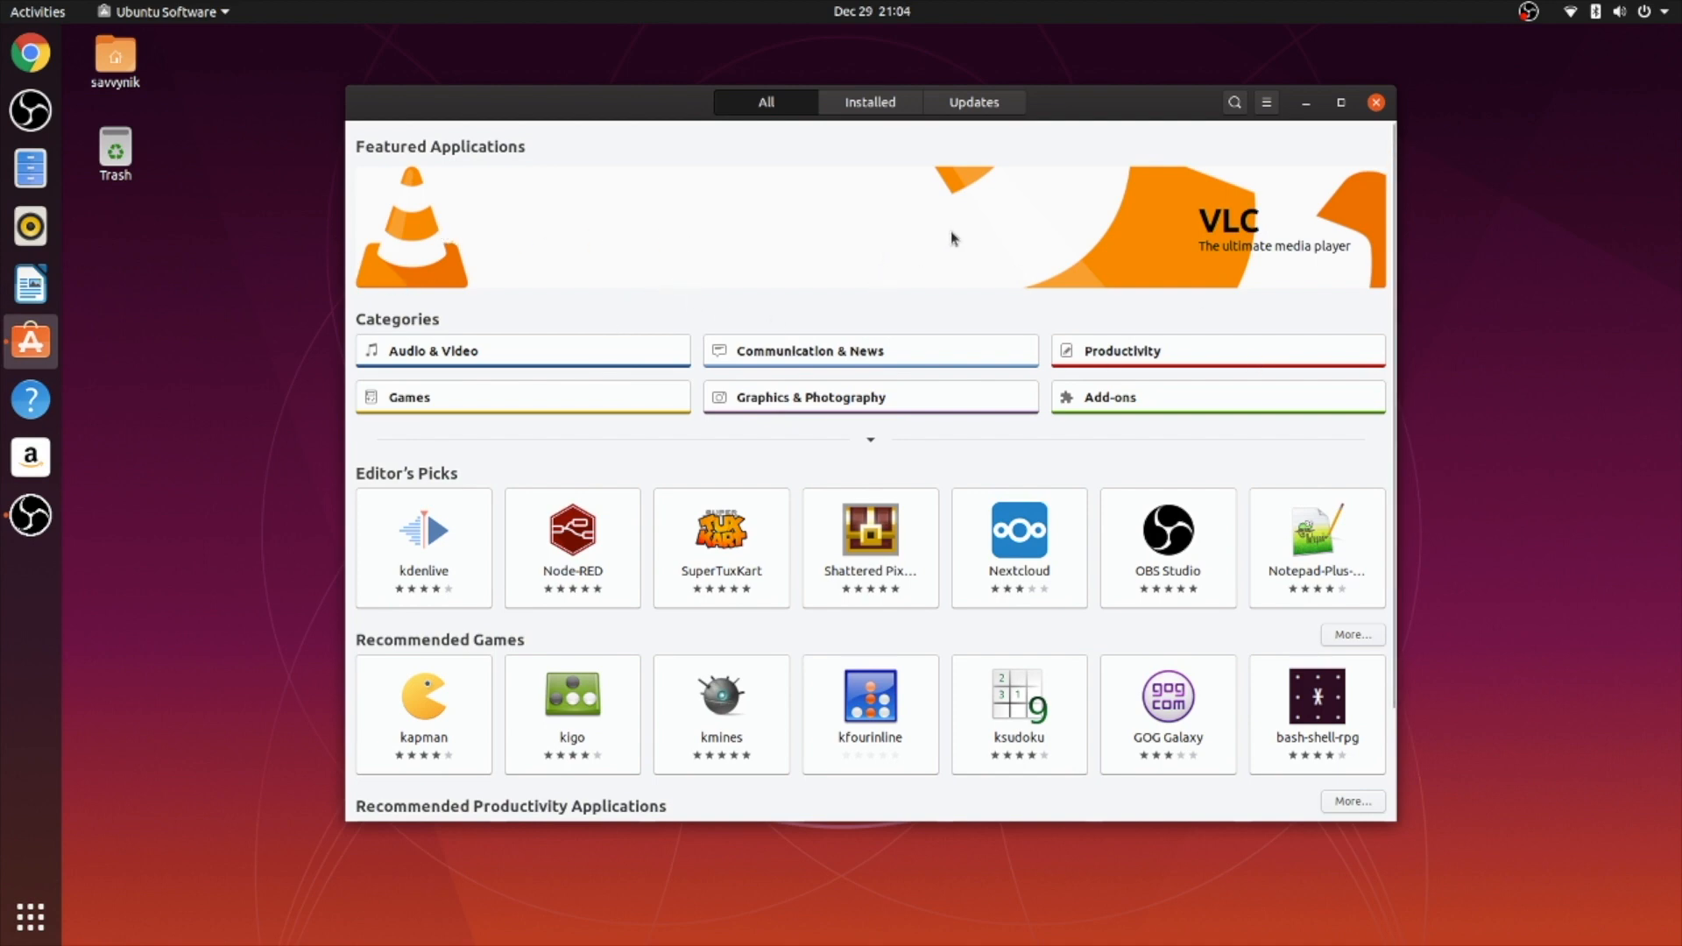
left_click(611, 366)
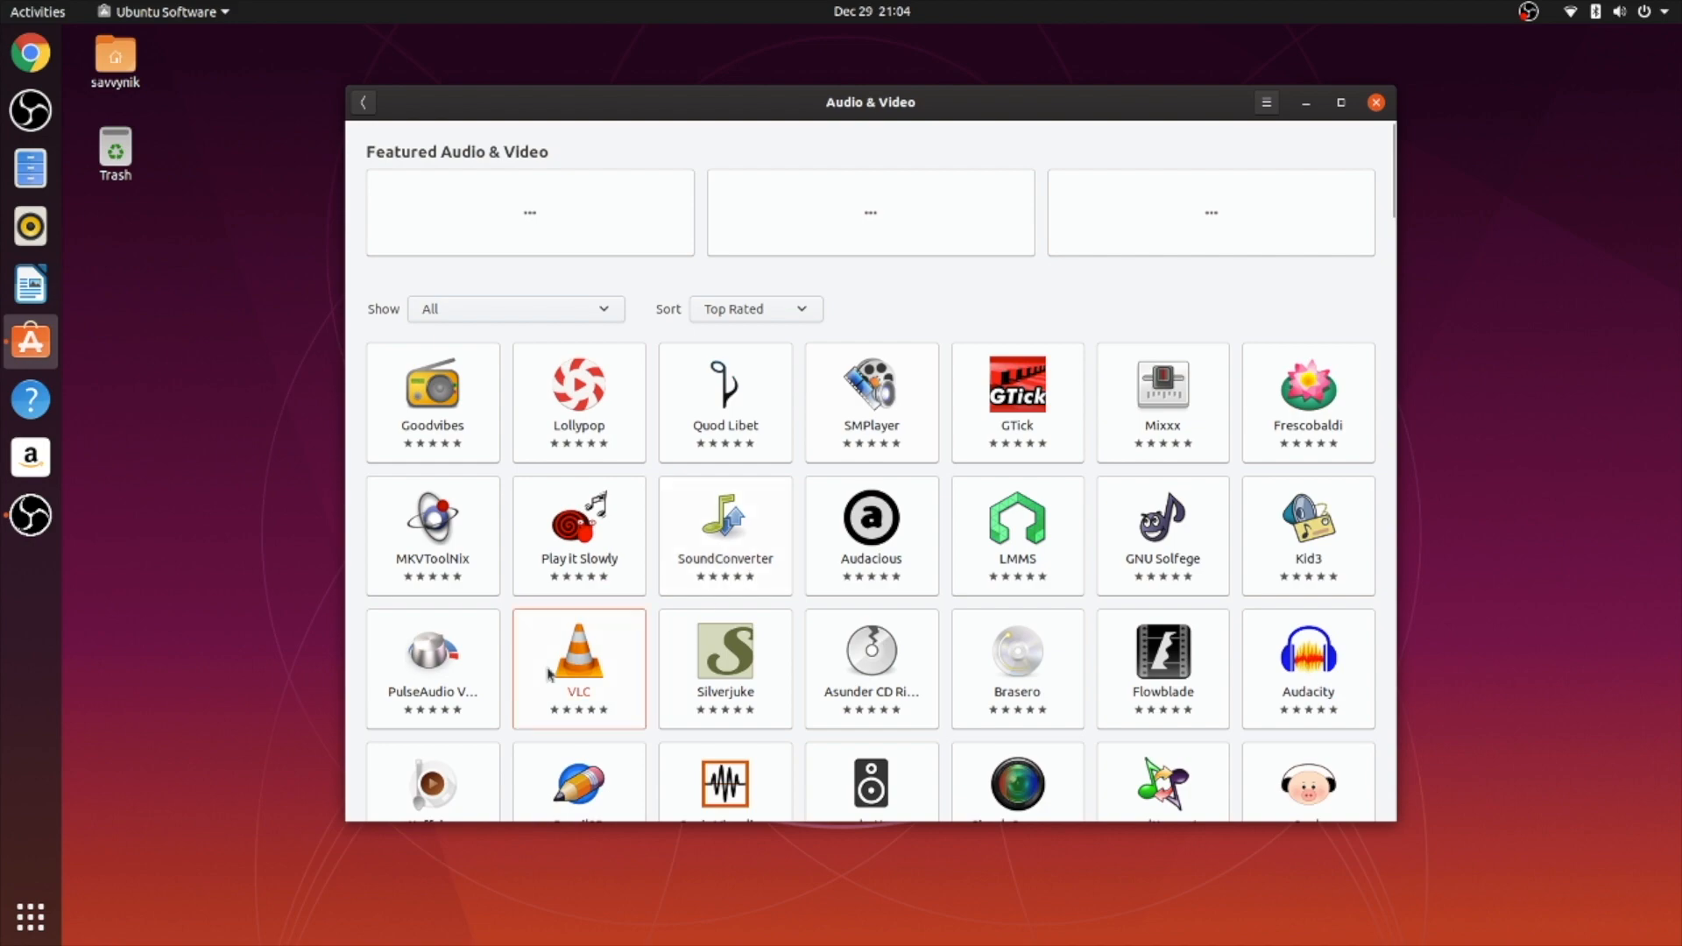
left_click(579, 670)
left_click(569, 231)
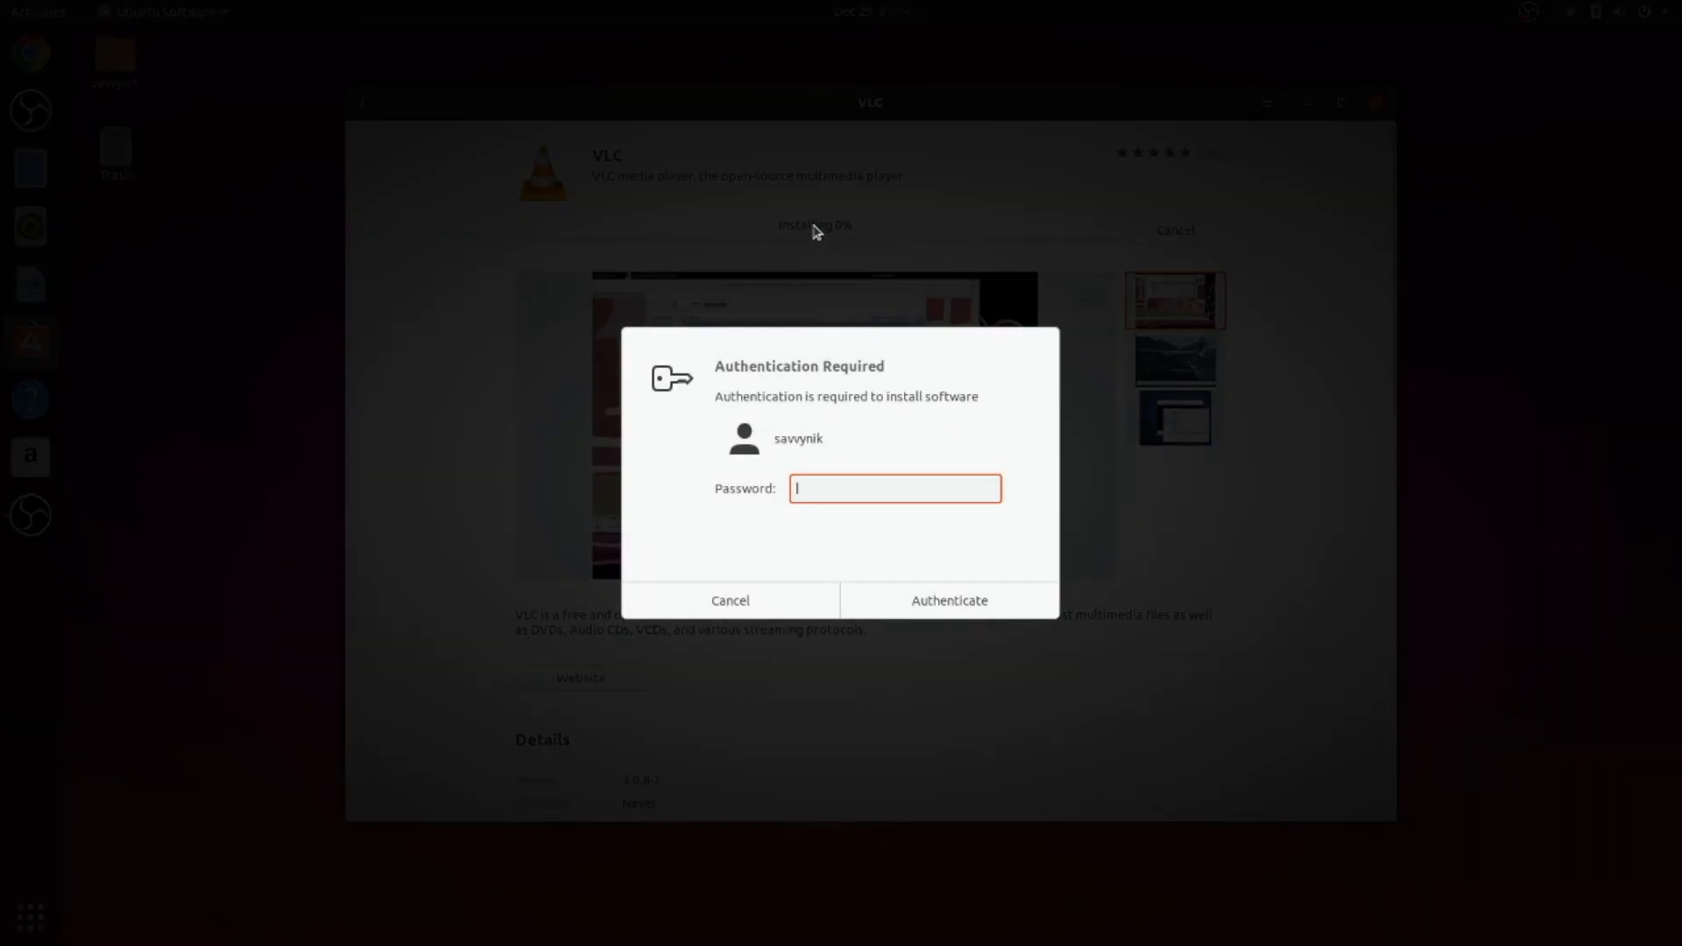
type("**********")
key("Return")
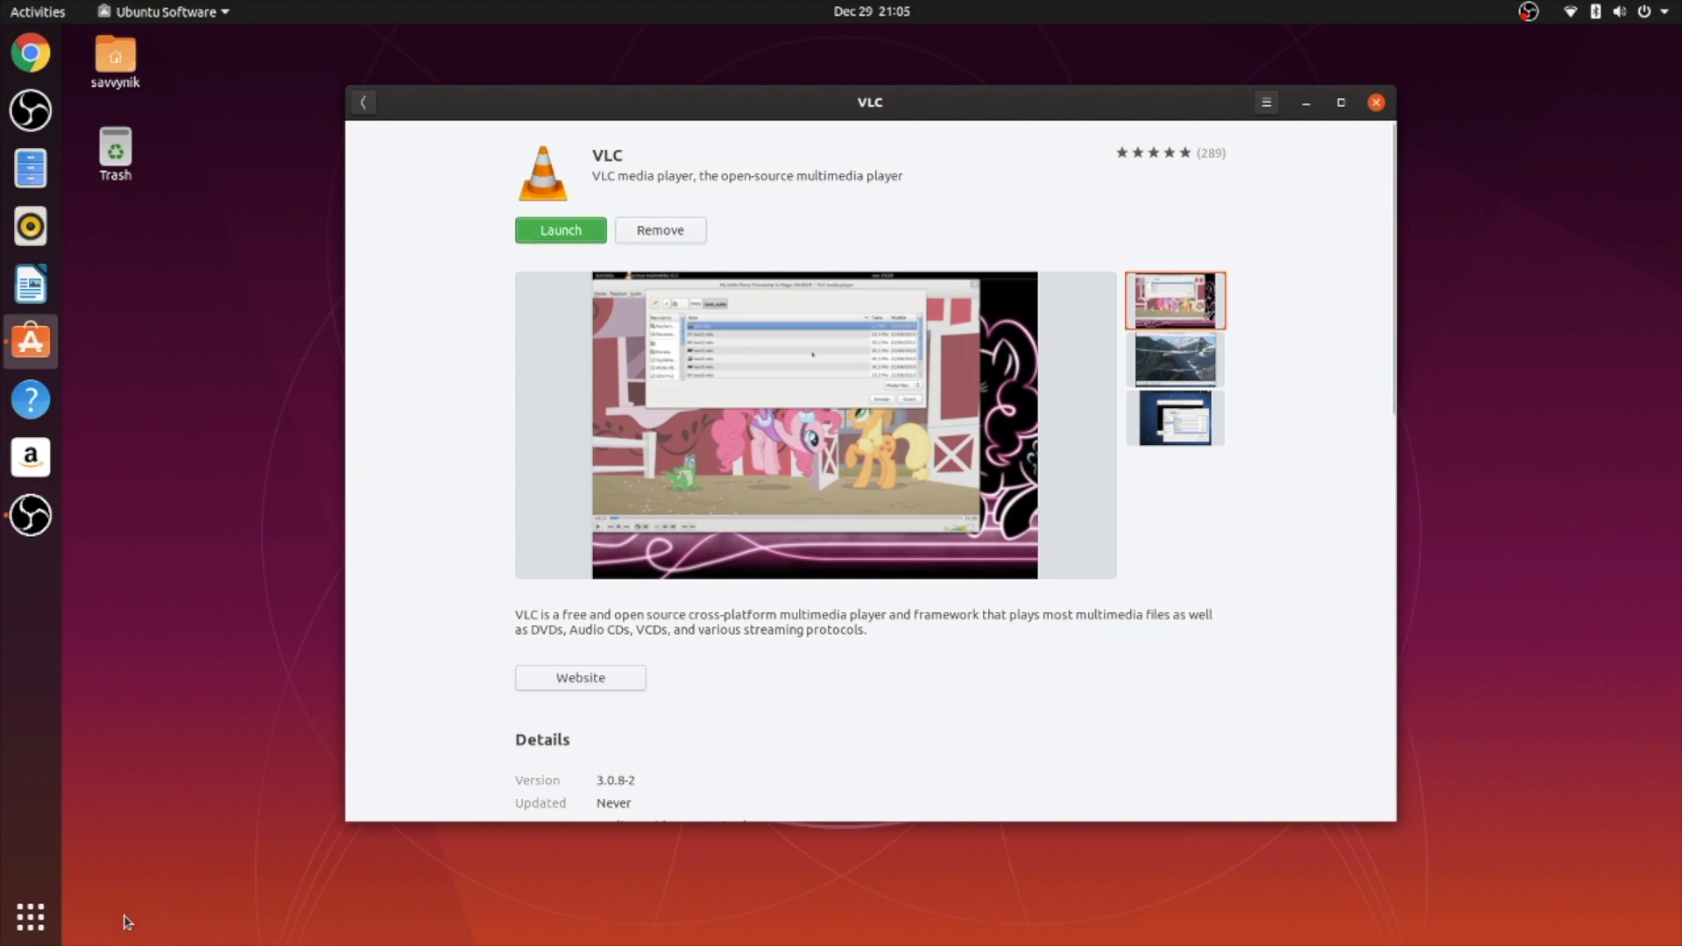
- Launch VLC media player, accept its network access policy with metadata access allowed, and close the player
left_click(27, 916)
type("vlc")
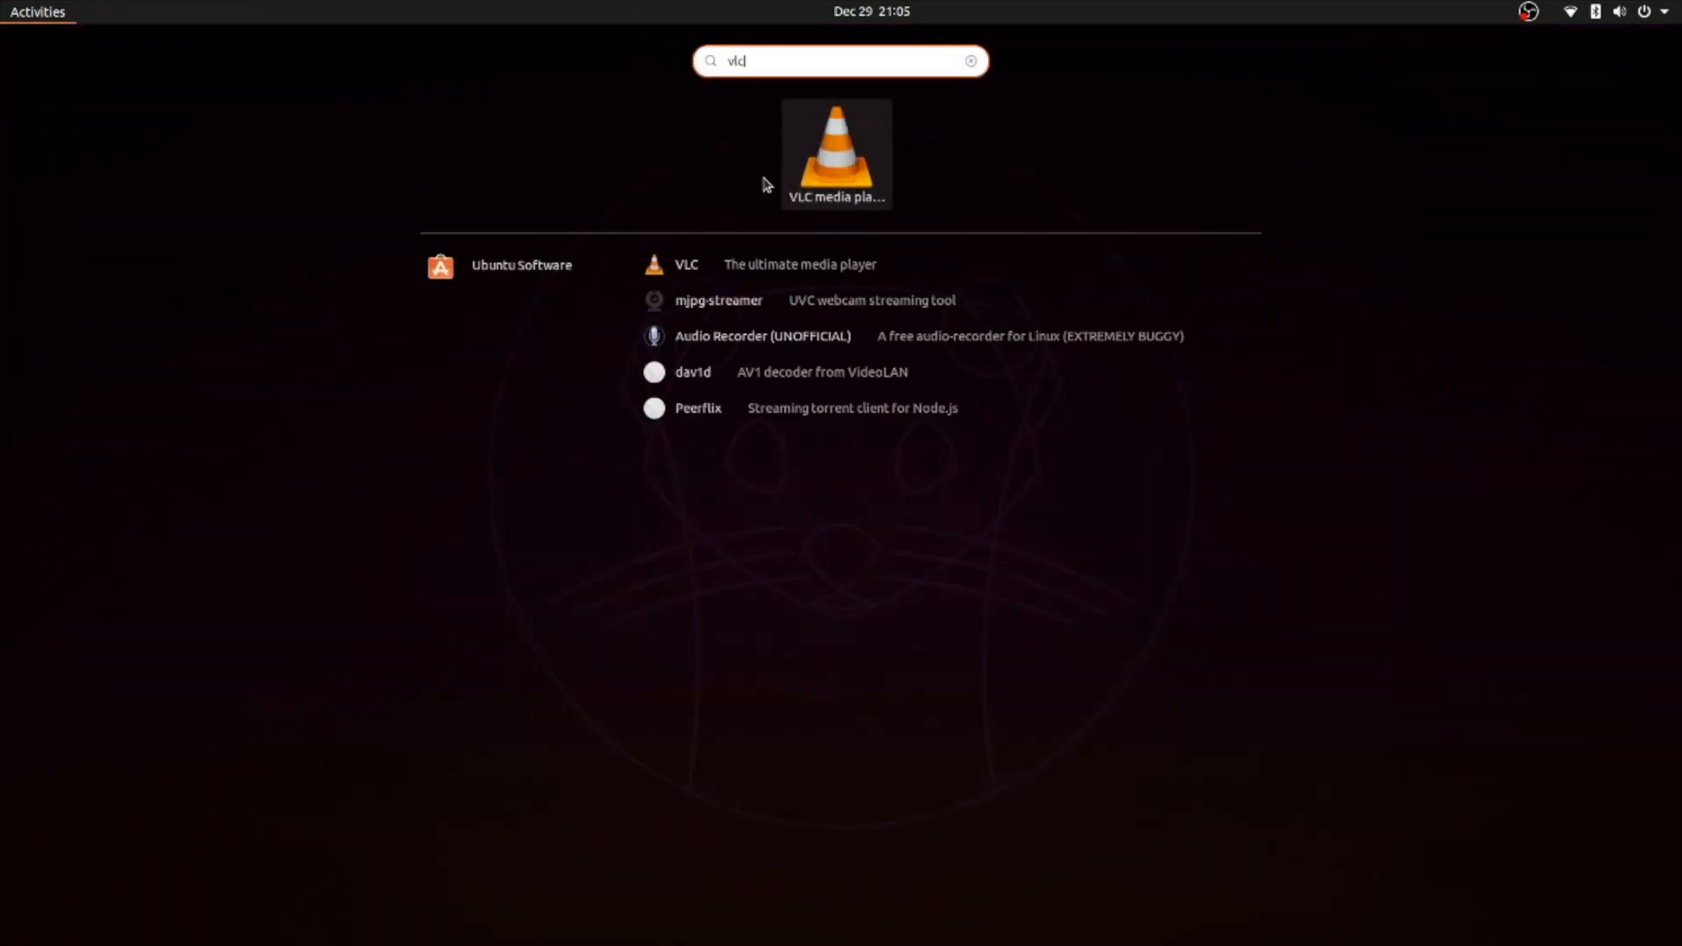
left_click(881, 143)
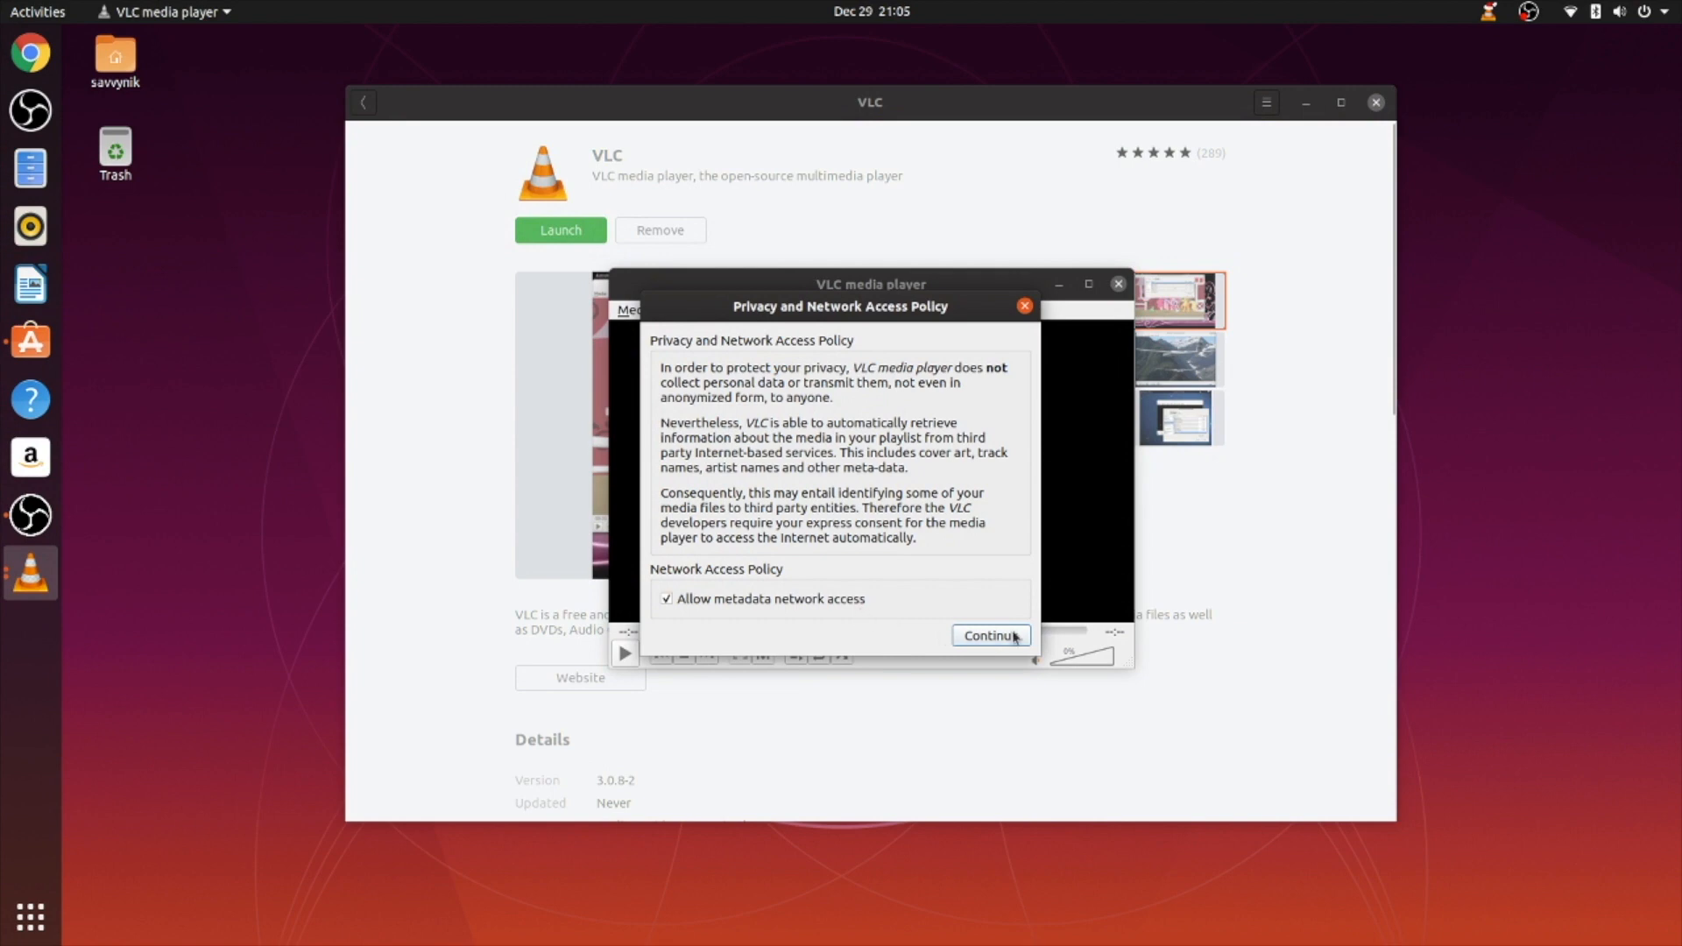
left_click(1025, 638)
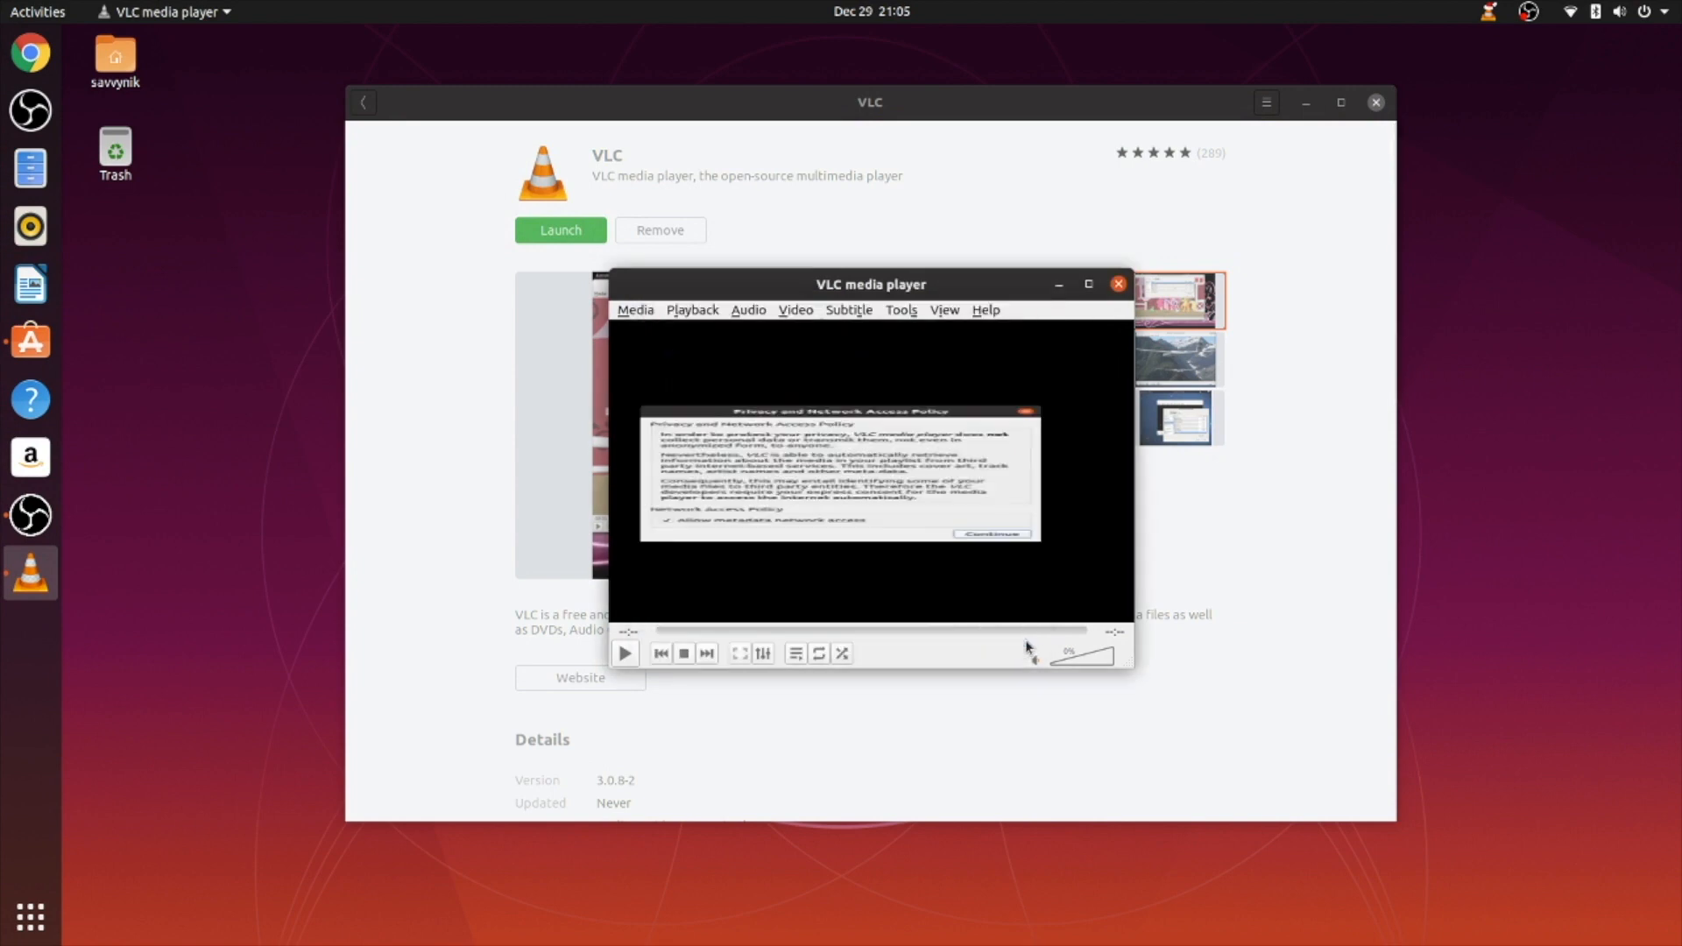
left_click_drag(918, 283, 580, 190)
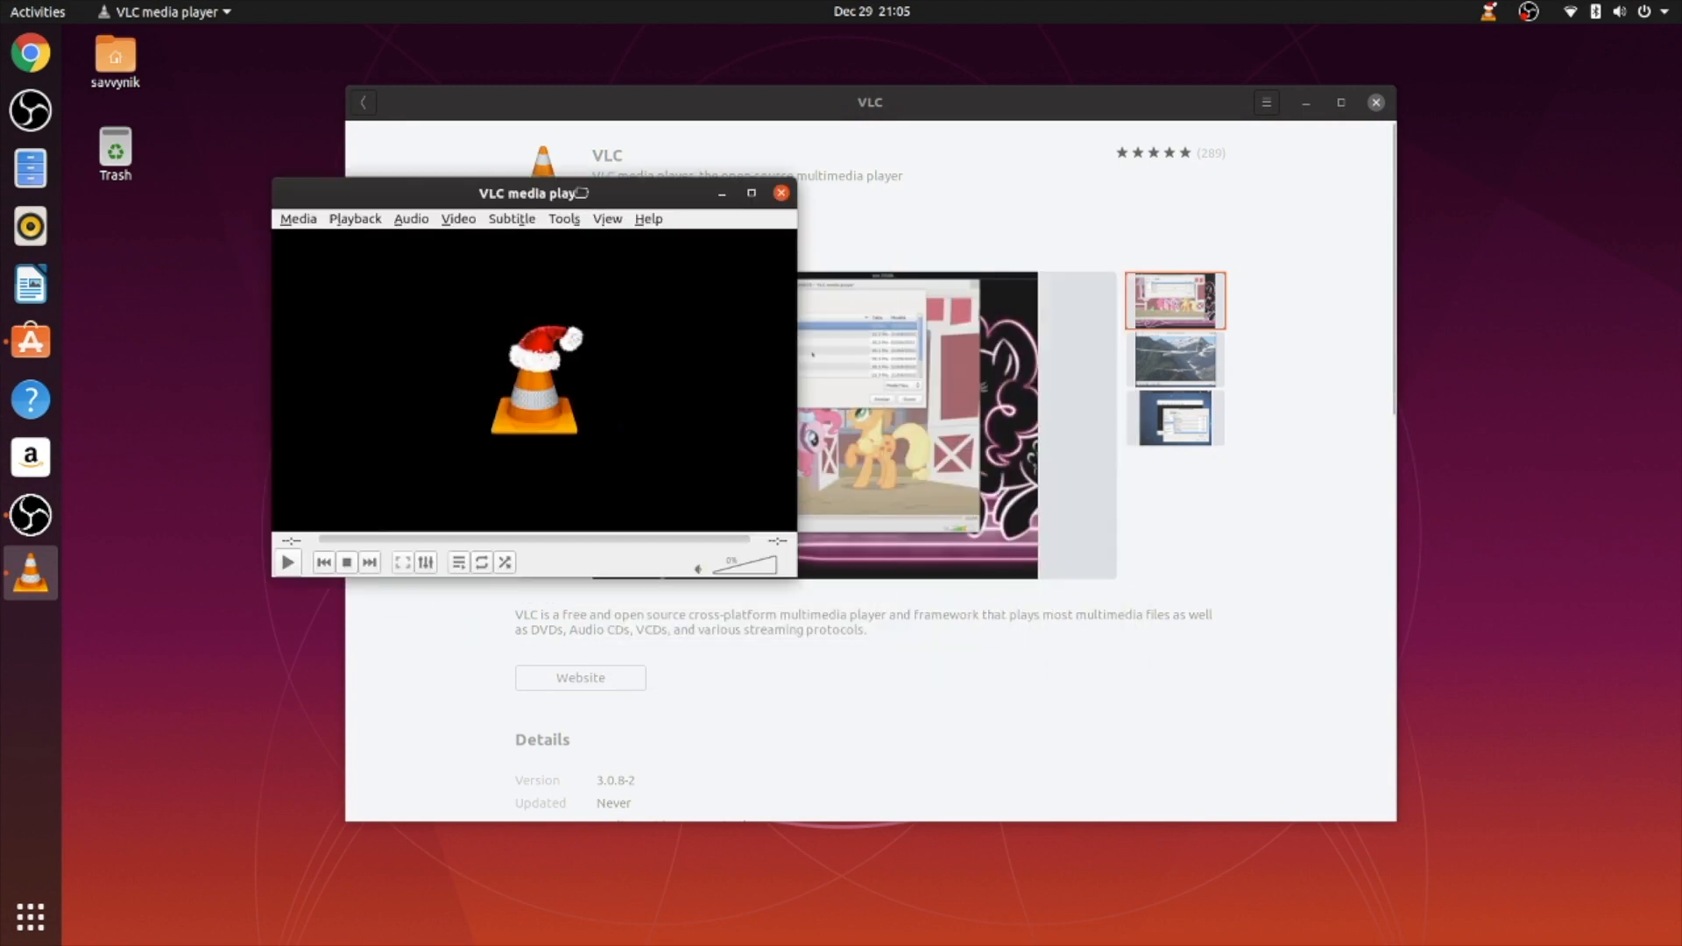
left_click(780, 194)
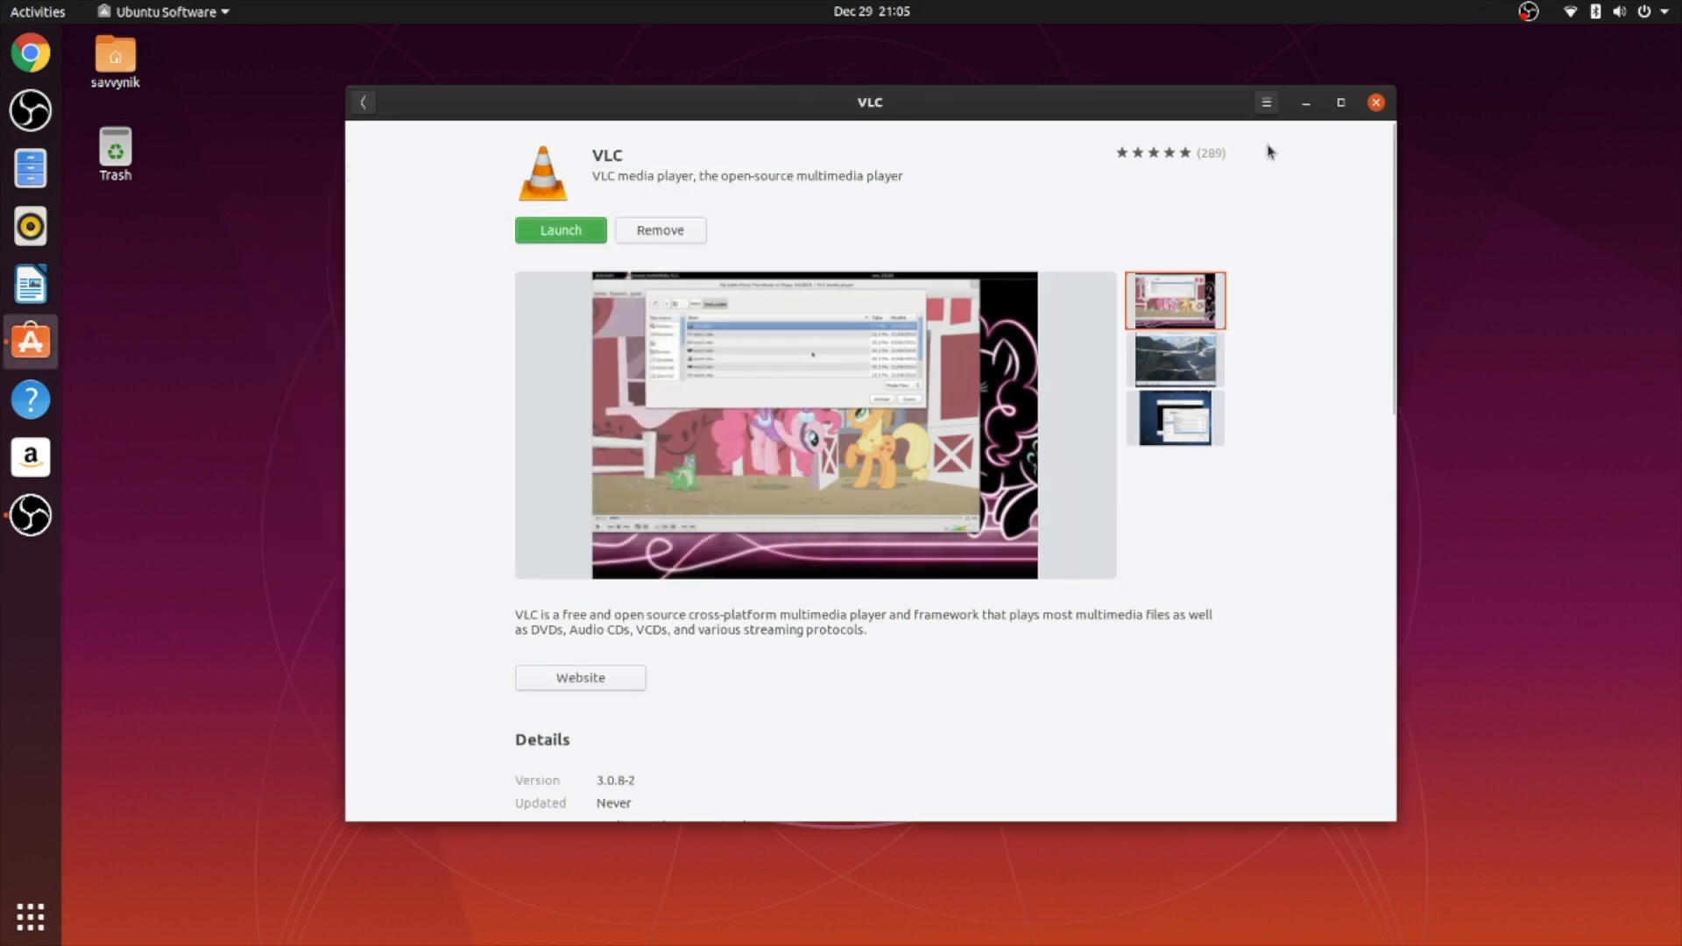
- Search Ubuntu Software for gimp and install the first GNU Image Manipulation Program listed, authenticating with the account password
left_click(364, 102)
left_click(364, 105)
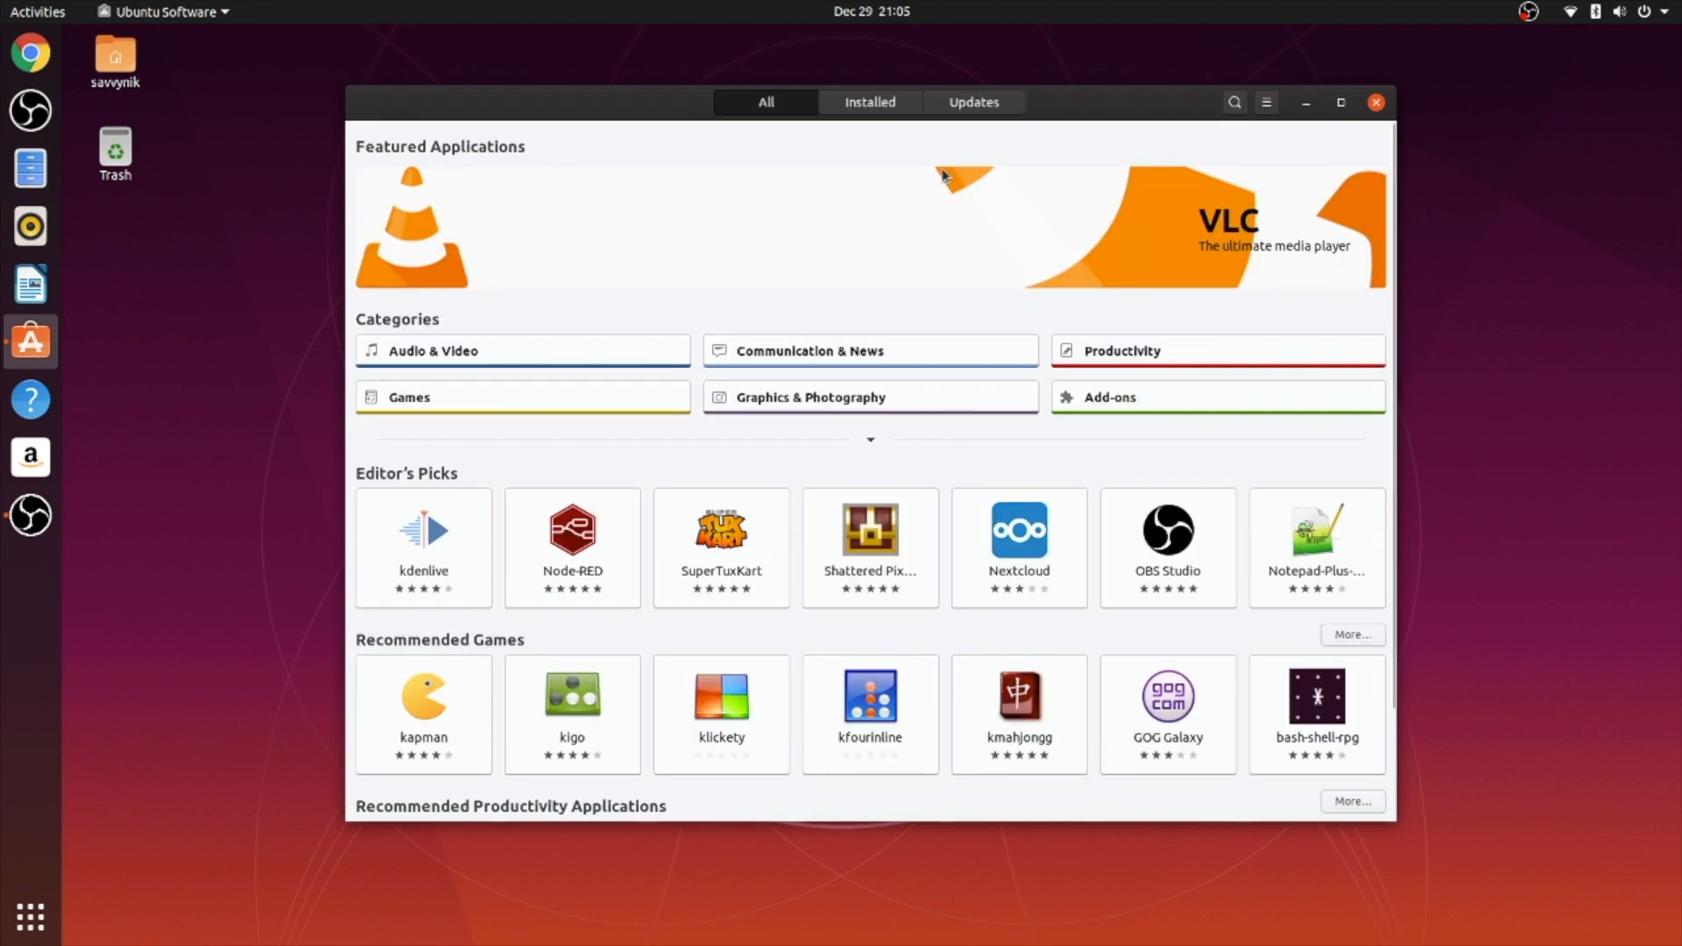
left_click(1230, 104)
type("gimp")
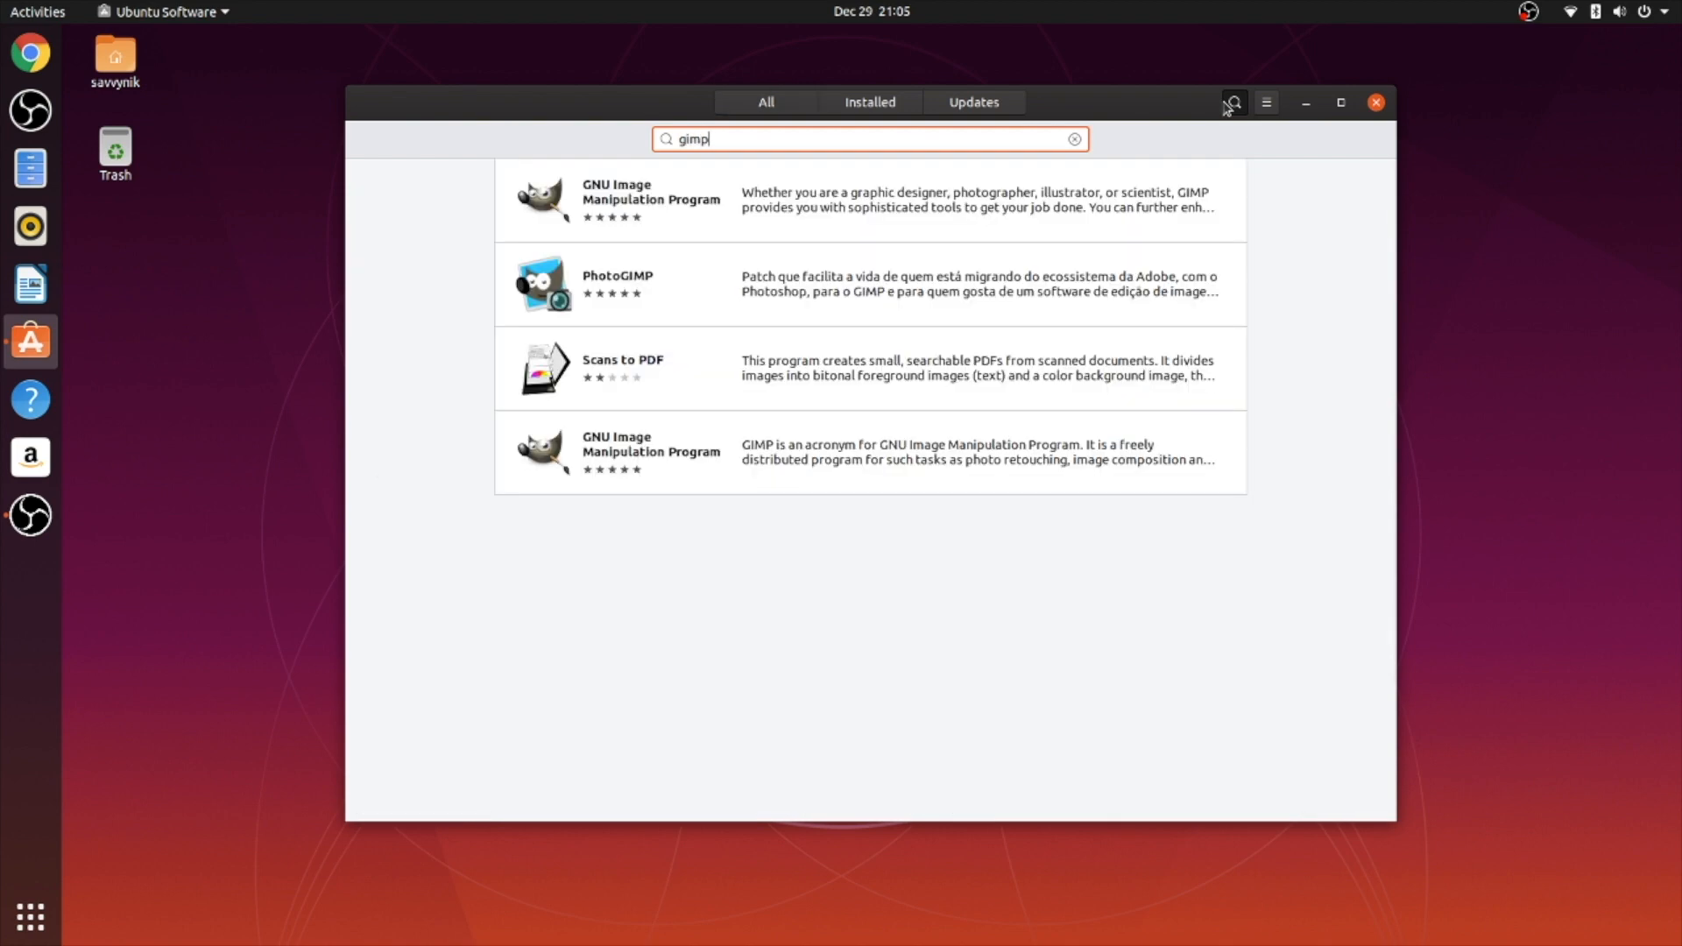
left_click(620, 201)
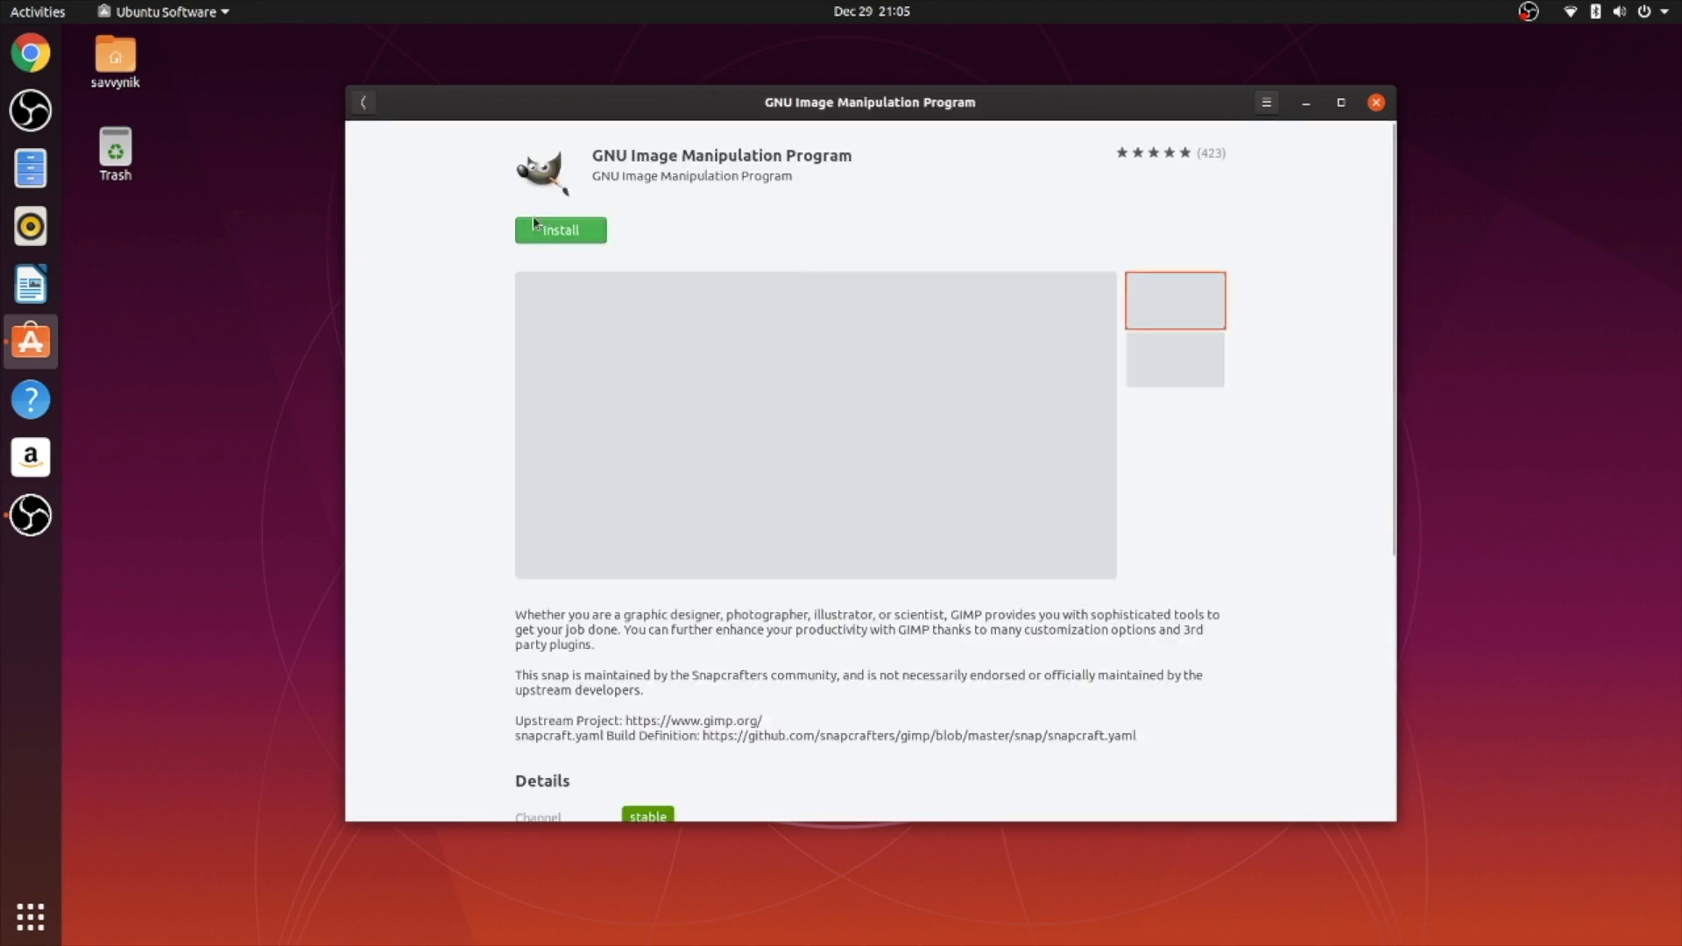
left_click(557, 230)
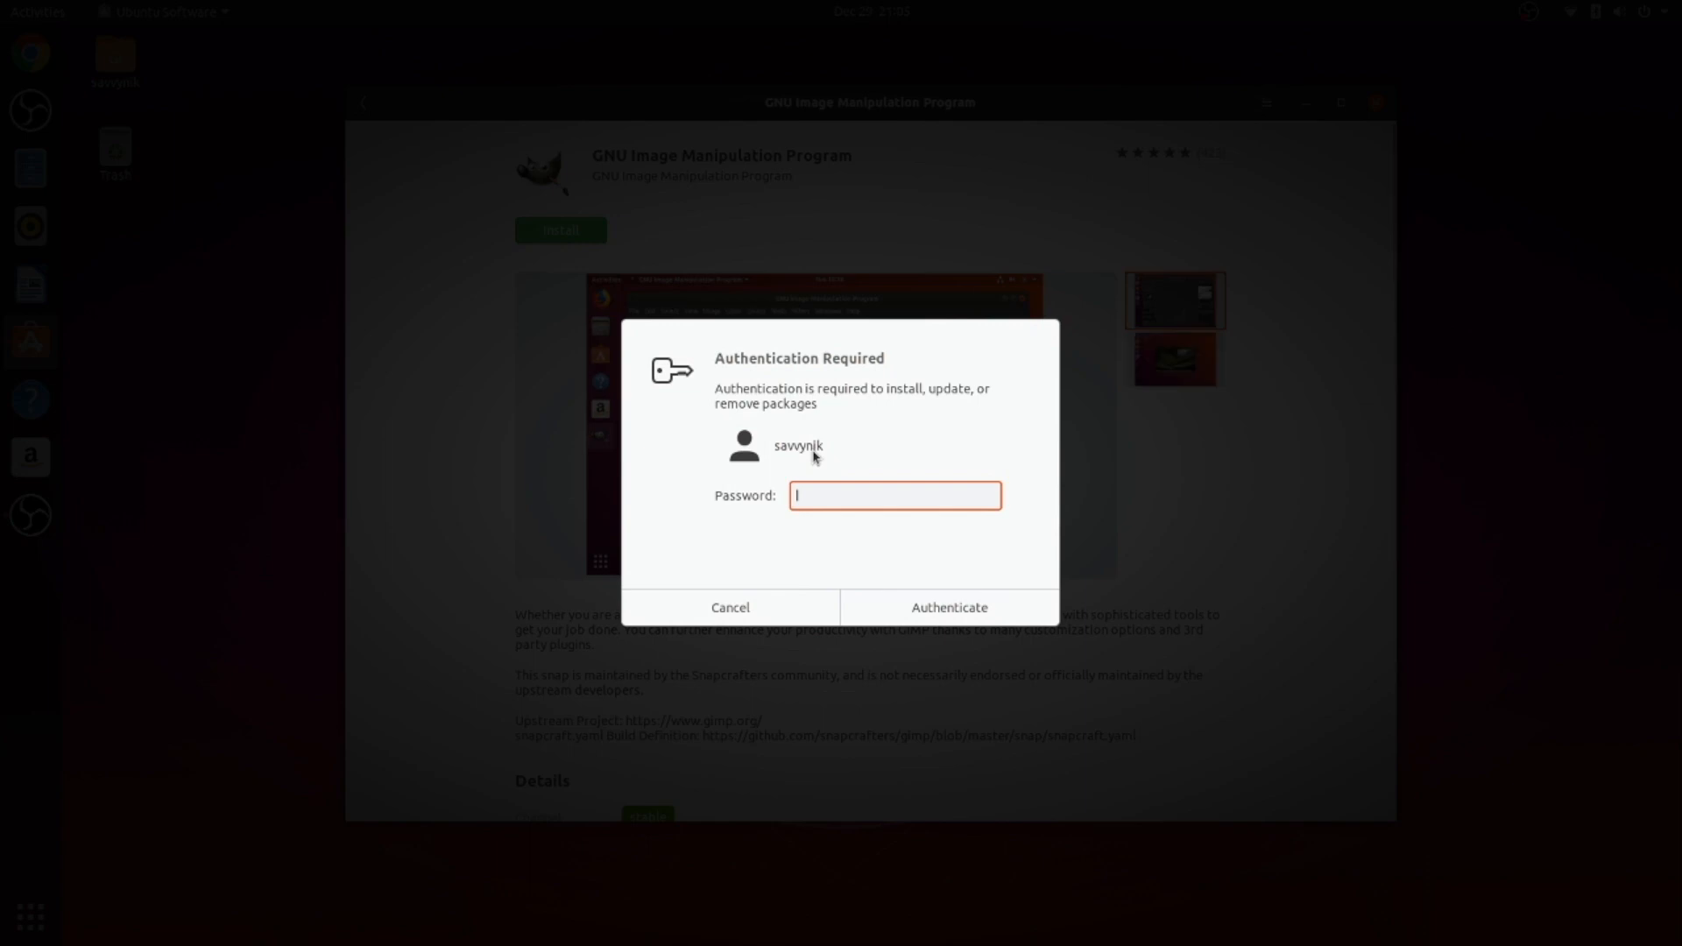
type("********")
key("Return")
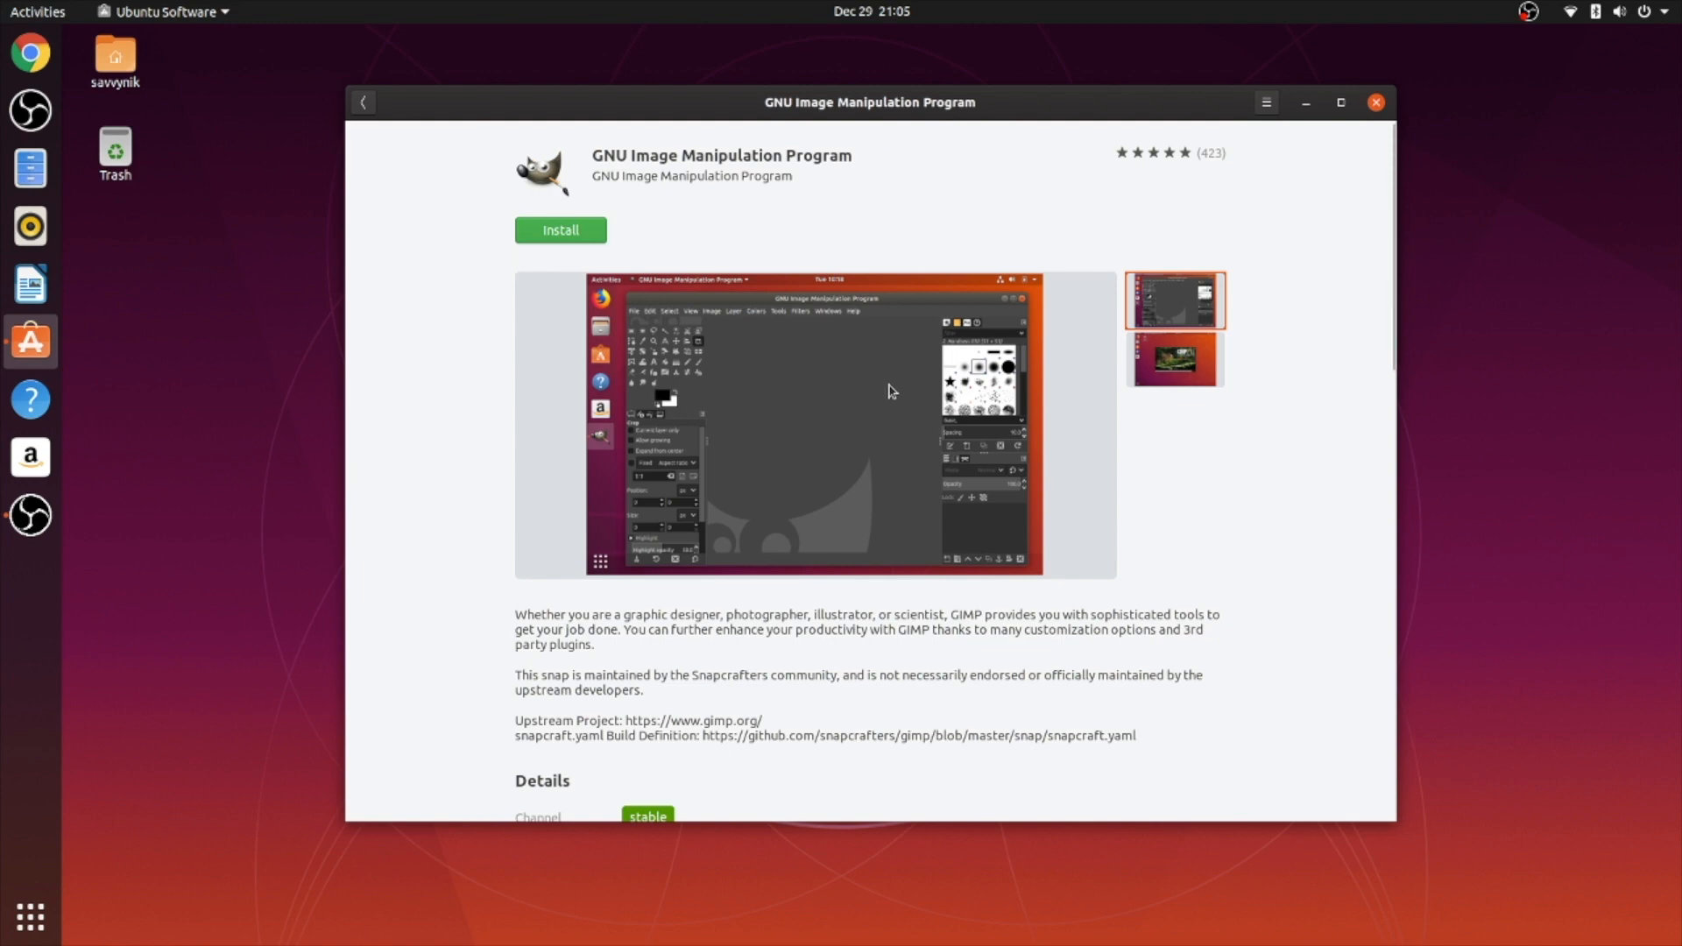
- Try to install GNU Image Manipulation Program again from its store page and dismiss the notification
scroll(882, 386, "down", 5)
scroll(853, 546, "down", 3)
scroll(854, 544, "up", 7)
left_click(571, 236)
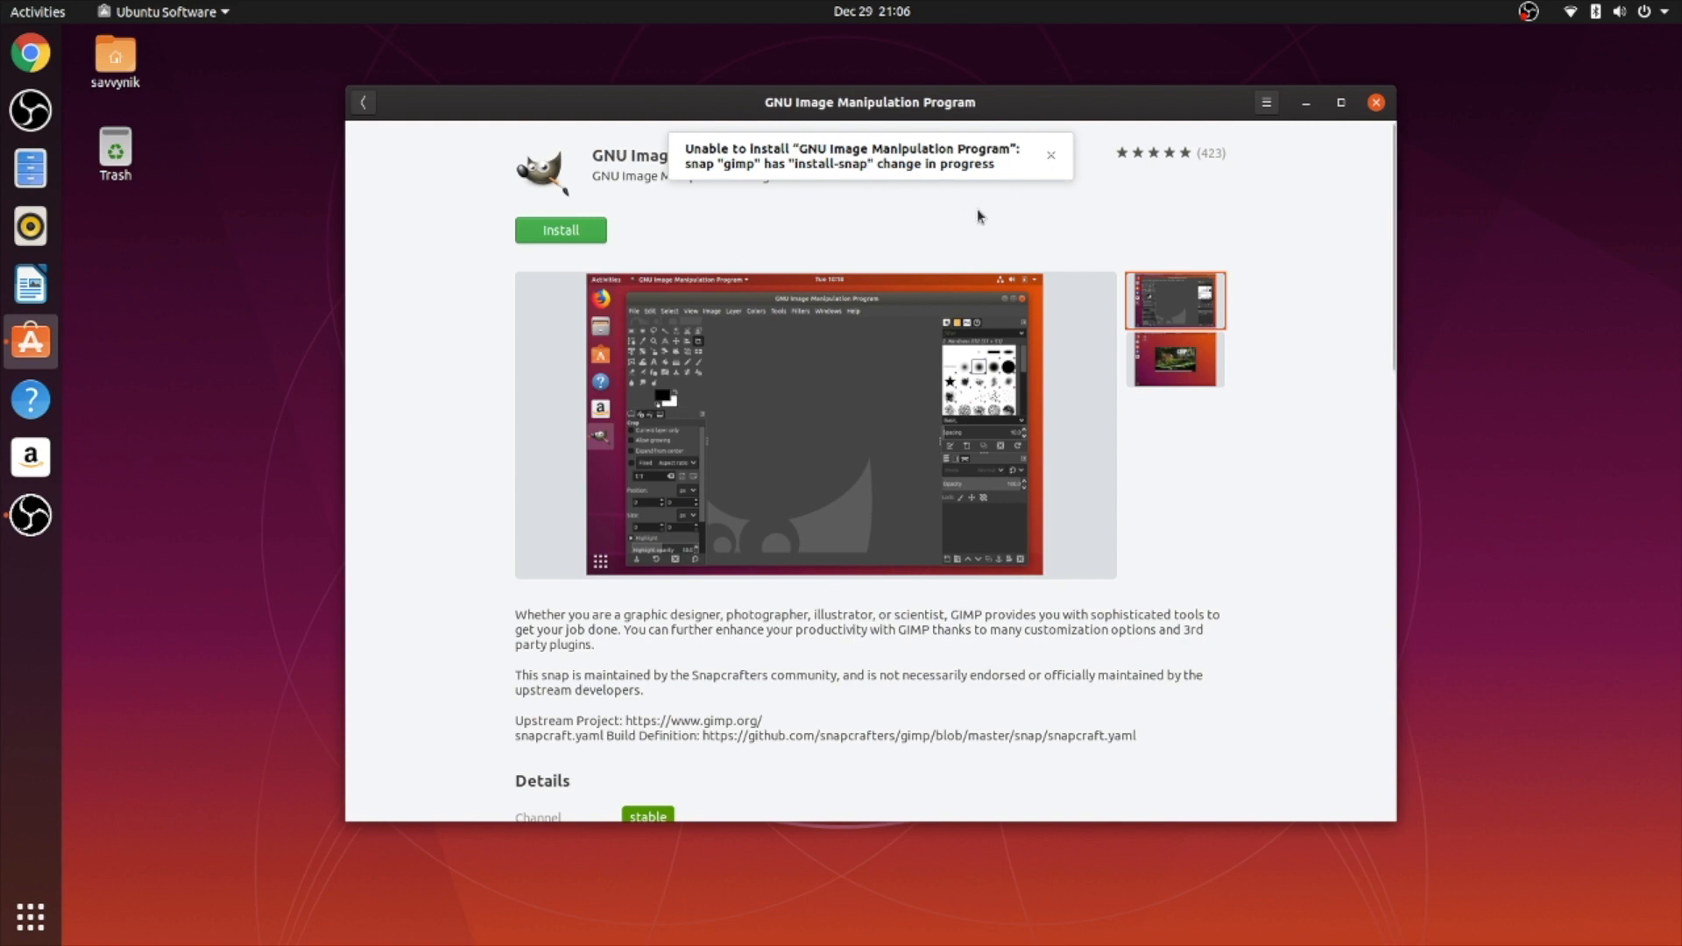
left_click(1051, 155)
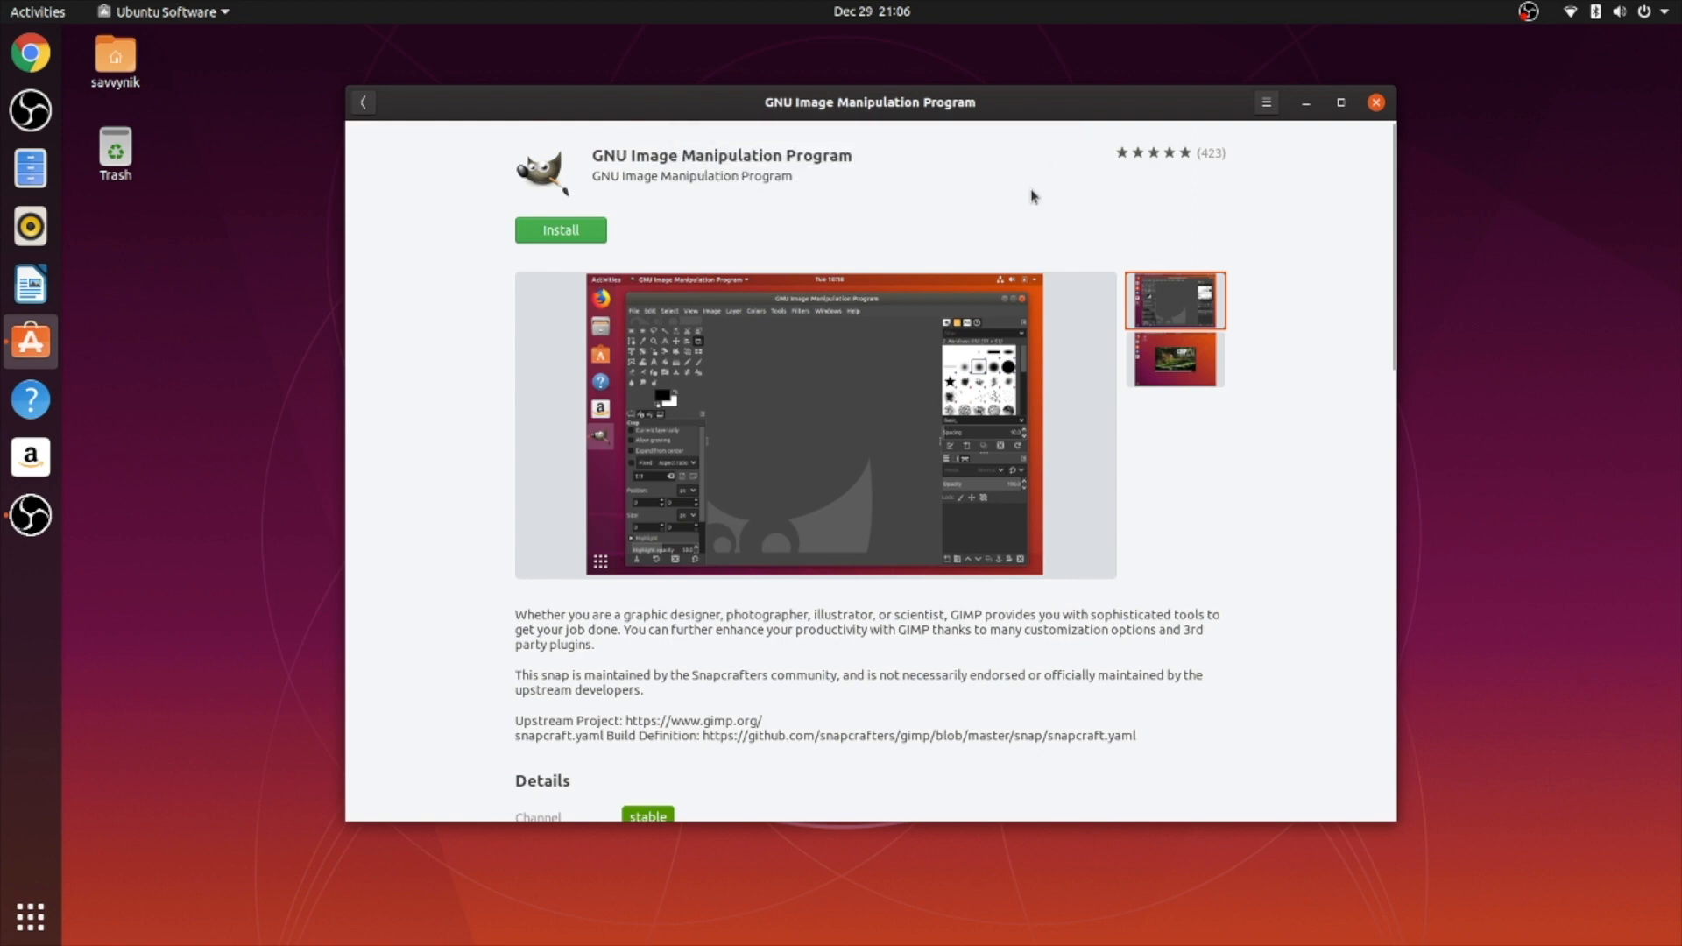
- Search the system's applications for gimp and return to its store page
left_click(30, 916)
type("gimp")
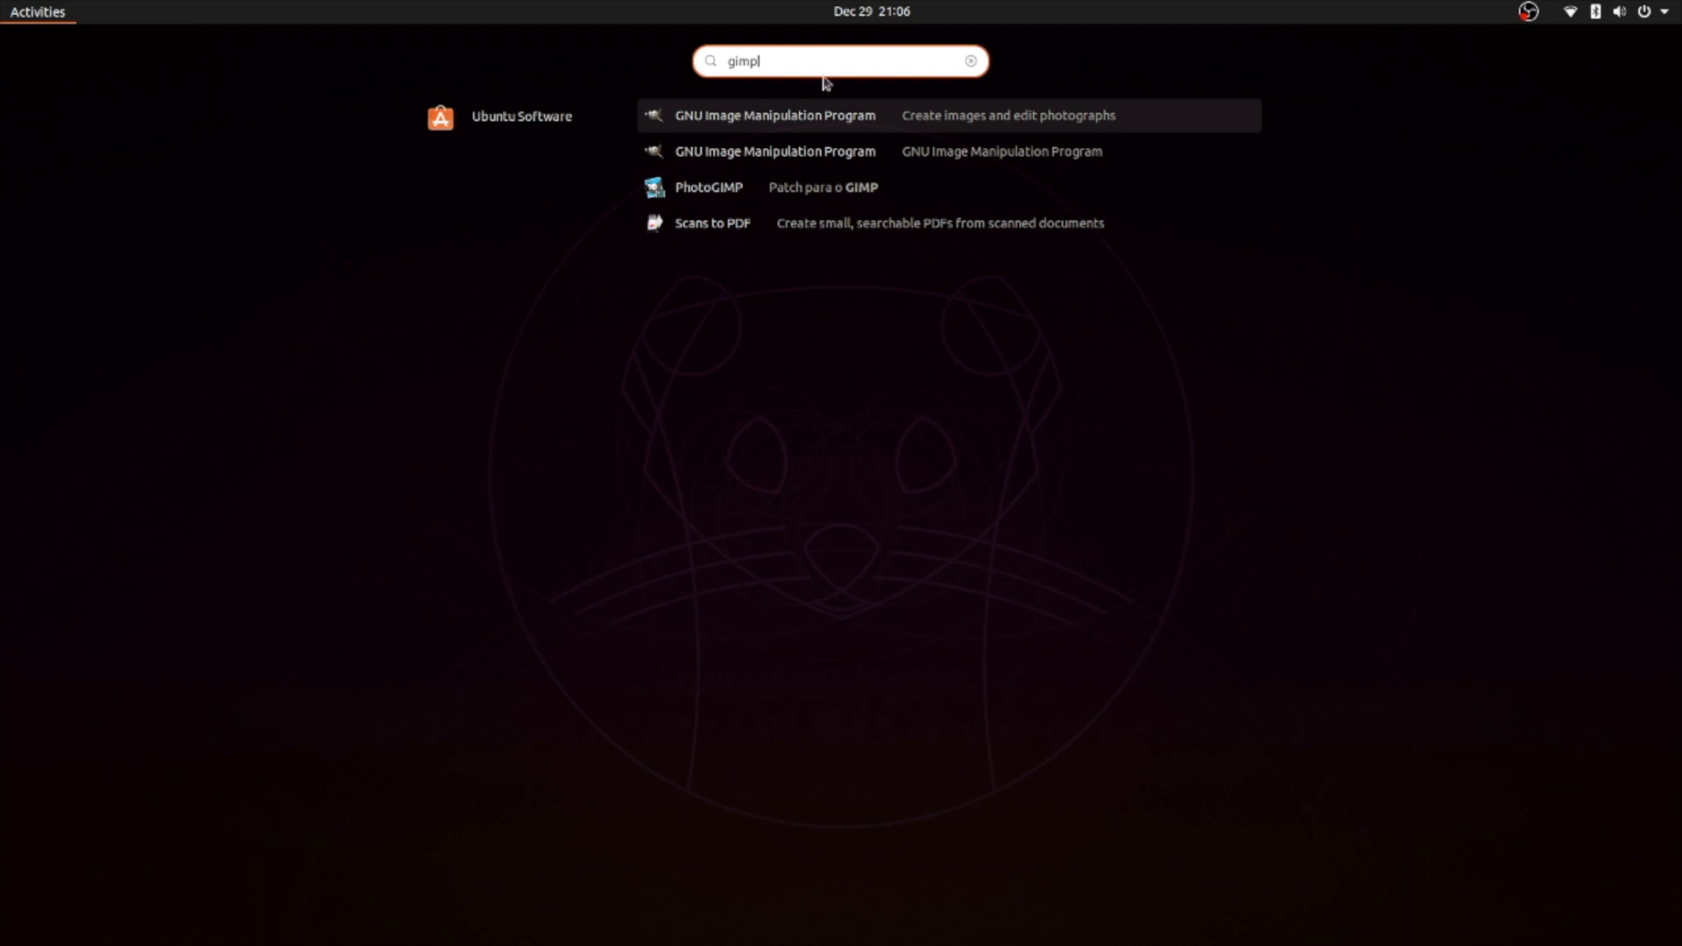
key("Escape")
key("Escape")
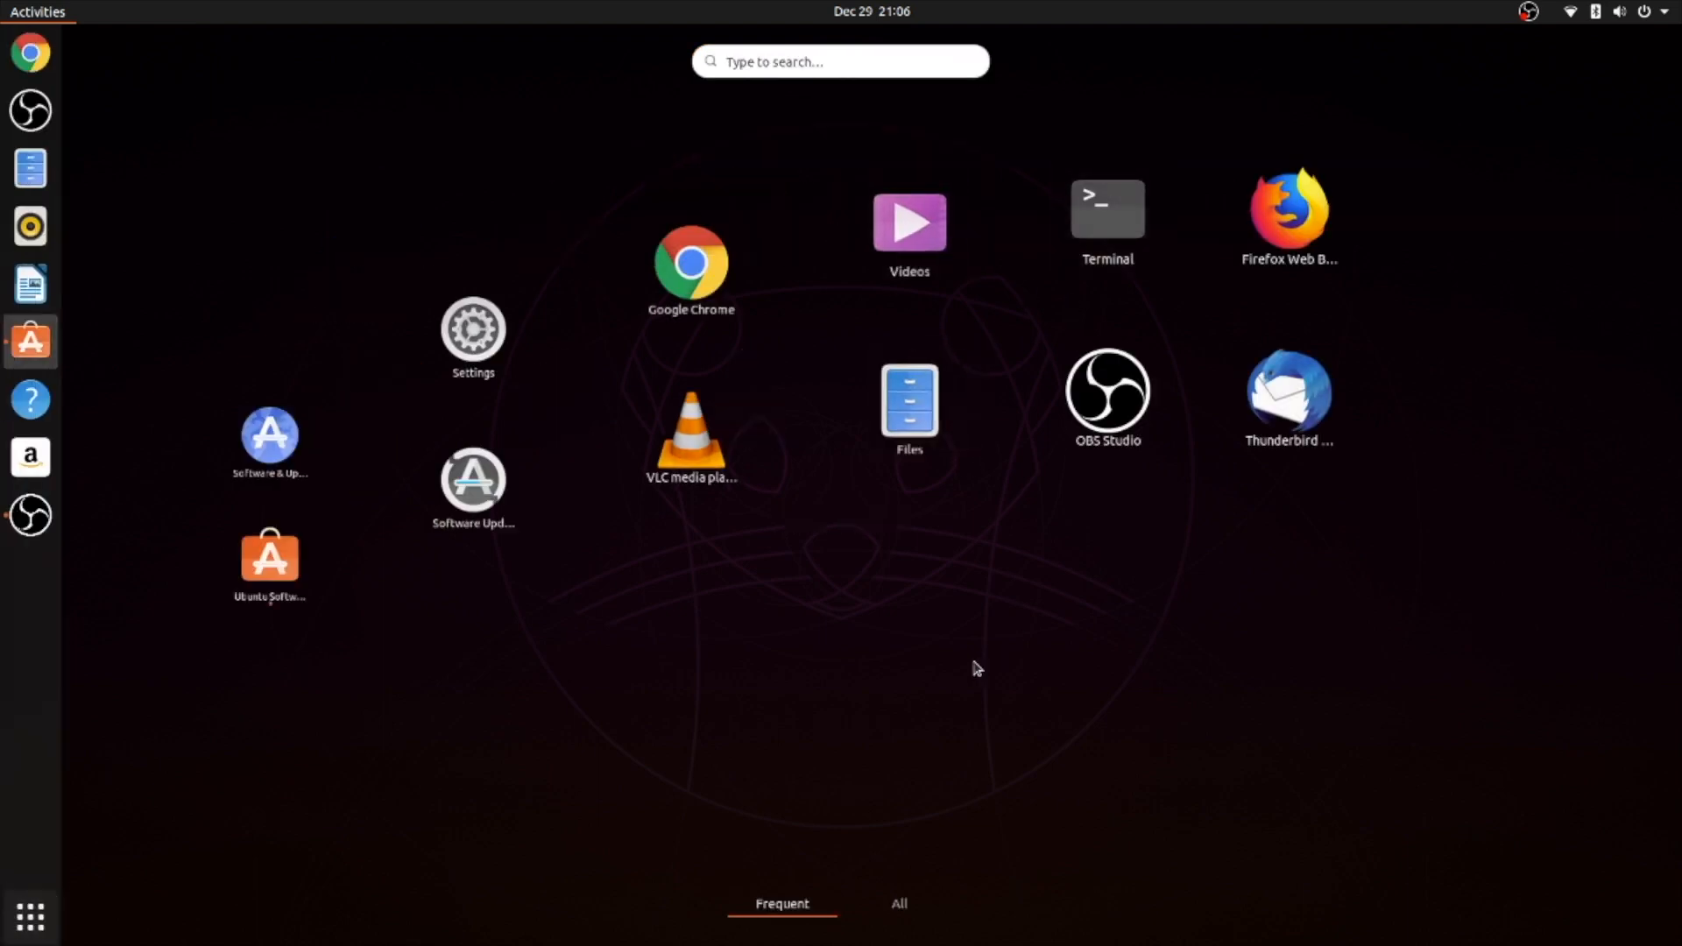
key("Escape")
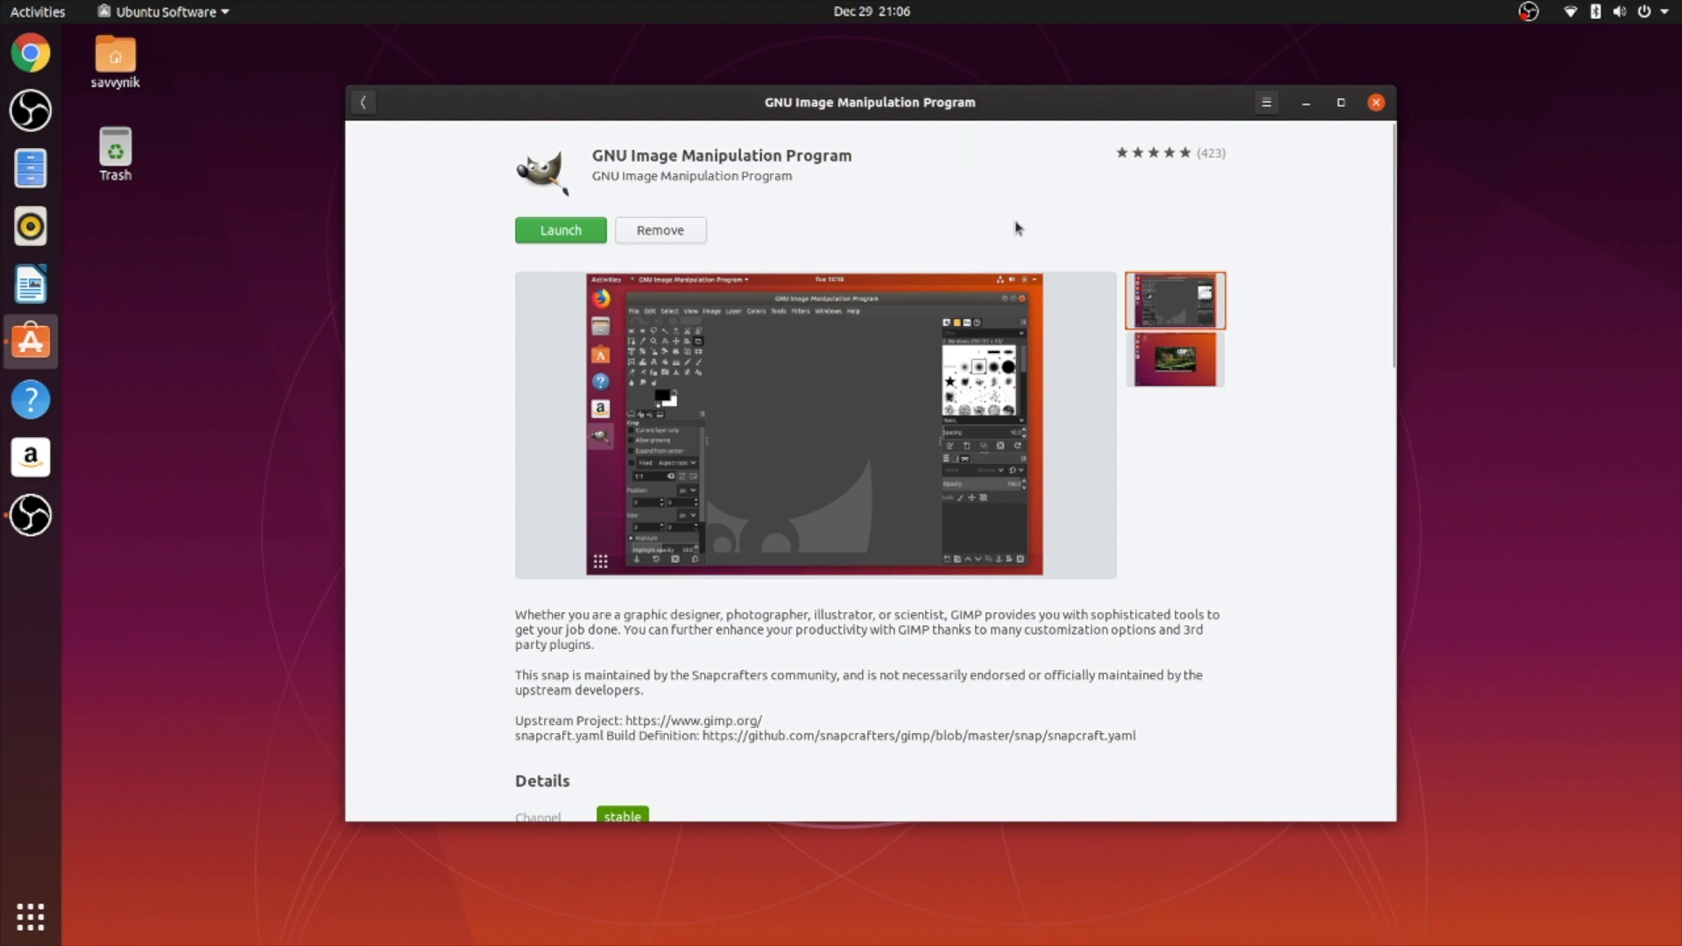
- Move the Ubuntu Software window higher, make it taller, and close it
left_click_drag(1033, 110, 1075, 65)
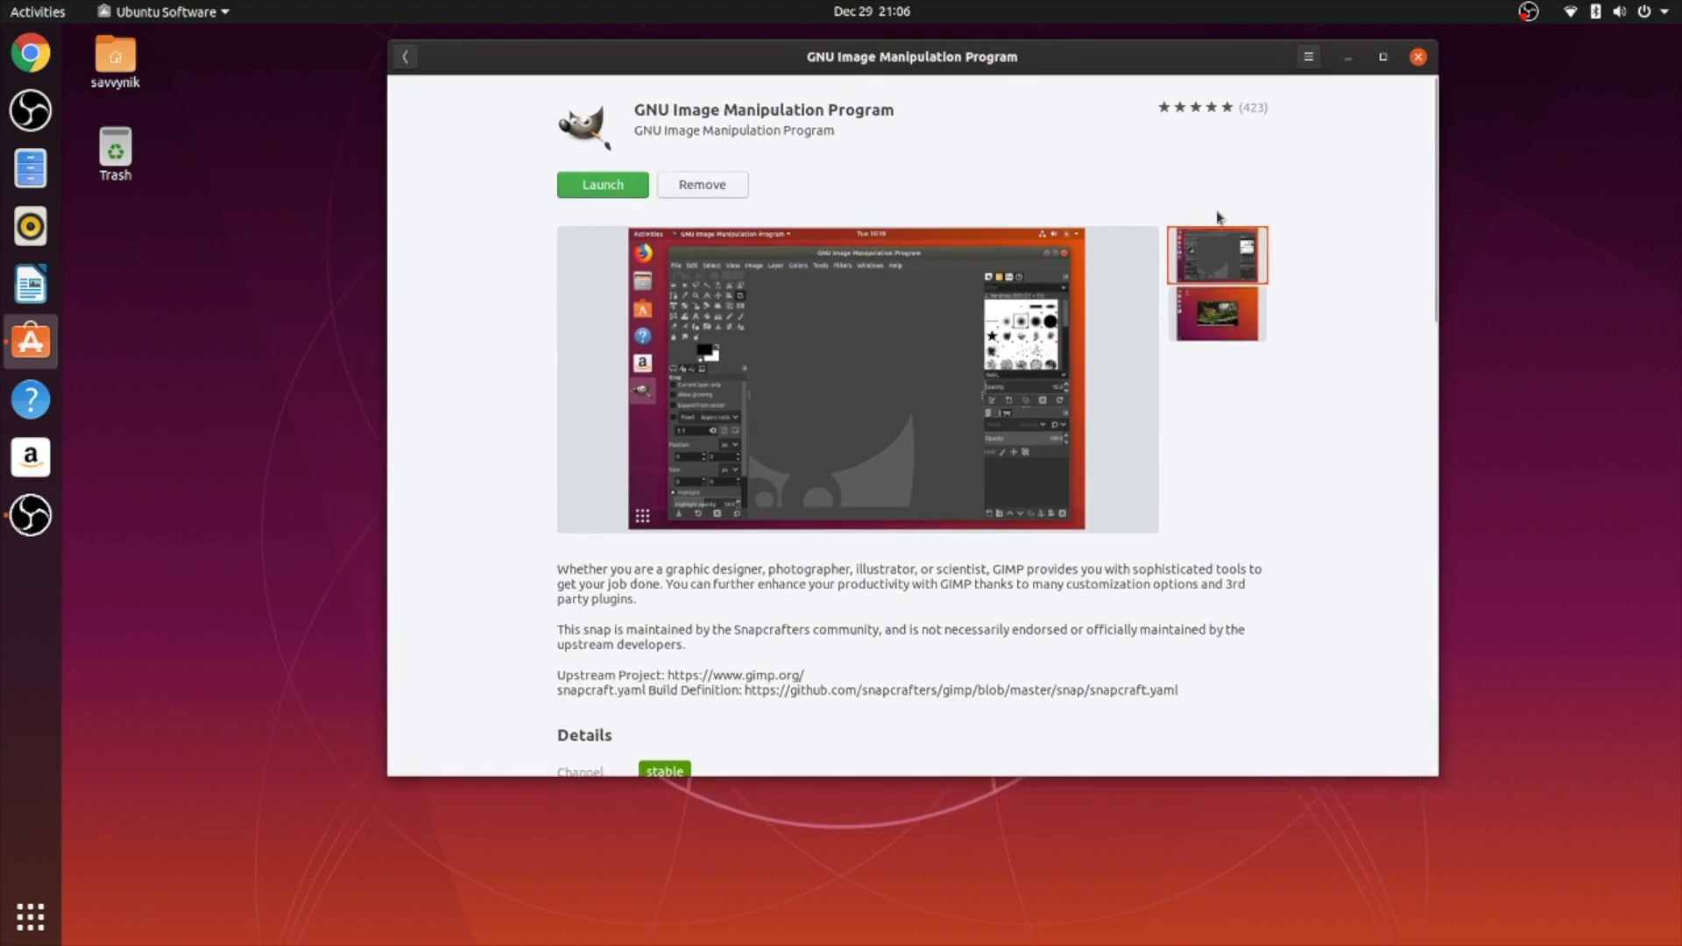
left_click_drag(1386, 777, 1382, 851)
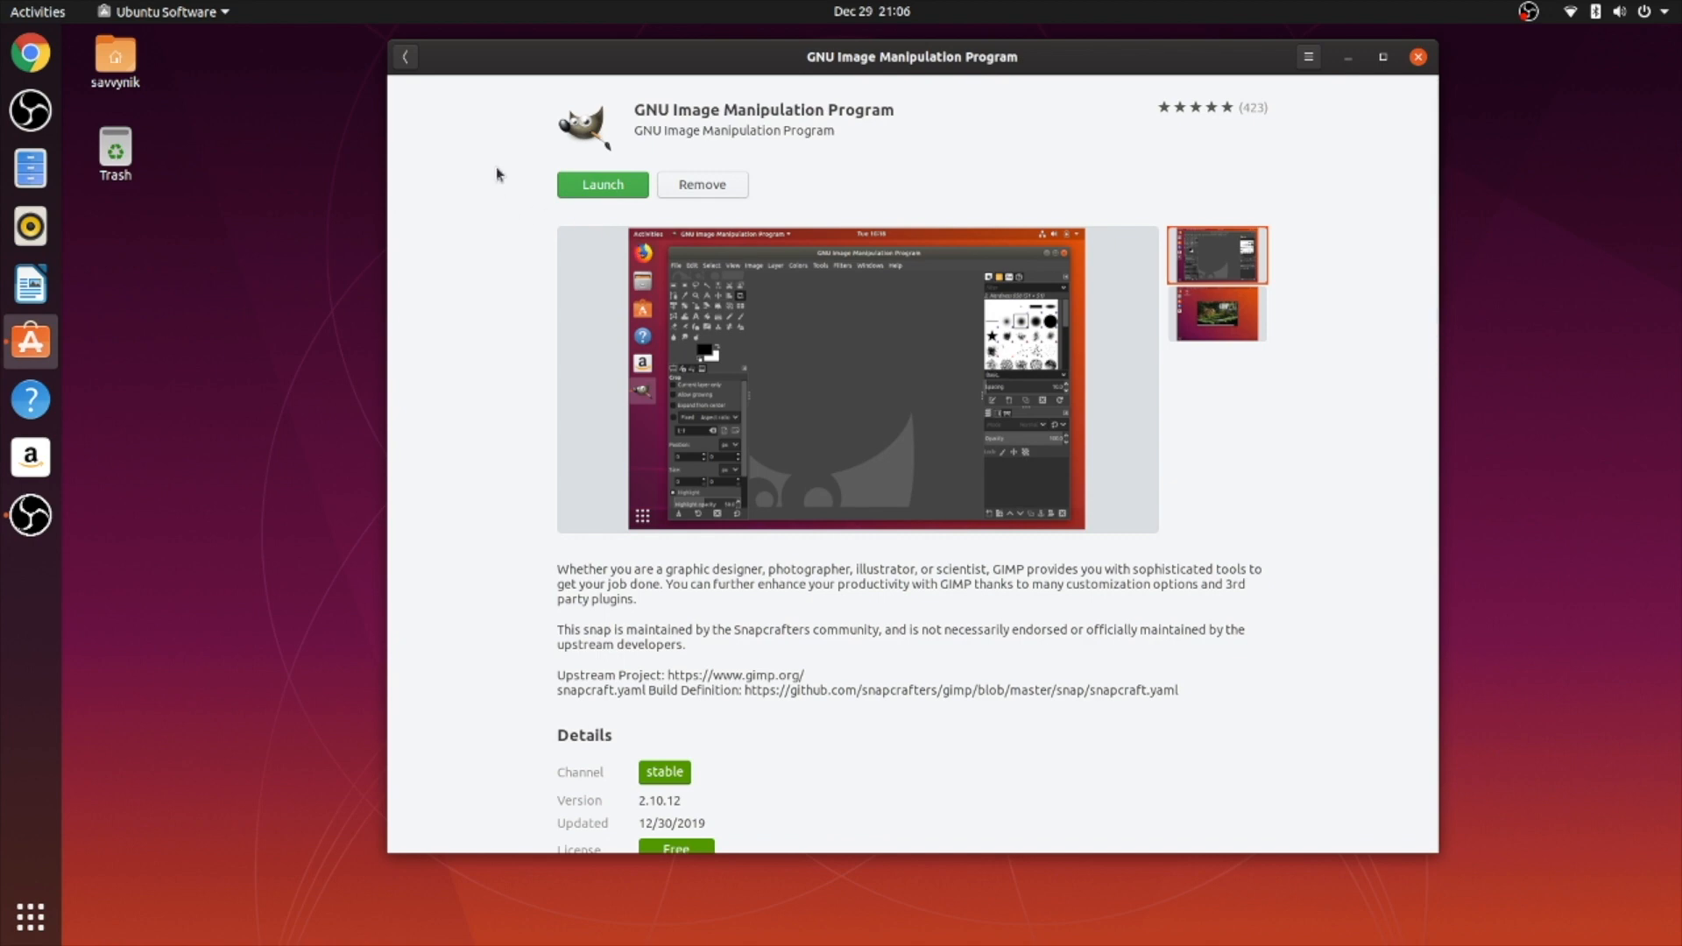
left_click(1417, 57)
- Launch GNU Image Manipulation Program by searching the applications for gimp, and maximize its window
left_click(43, 918)
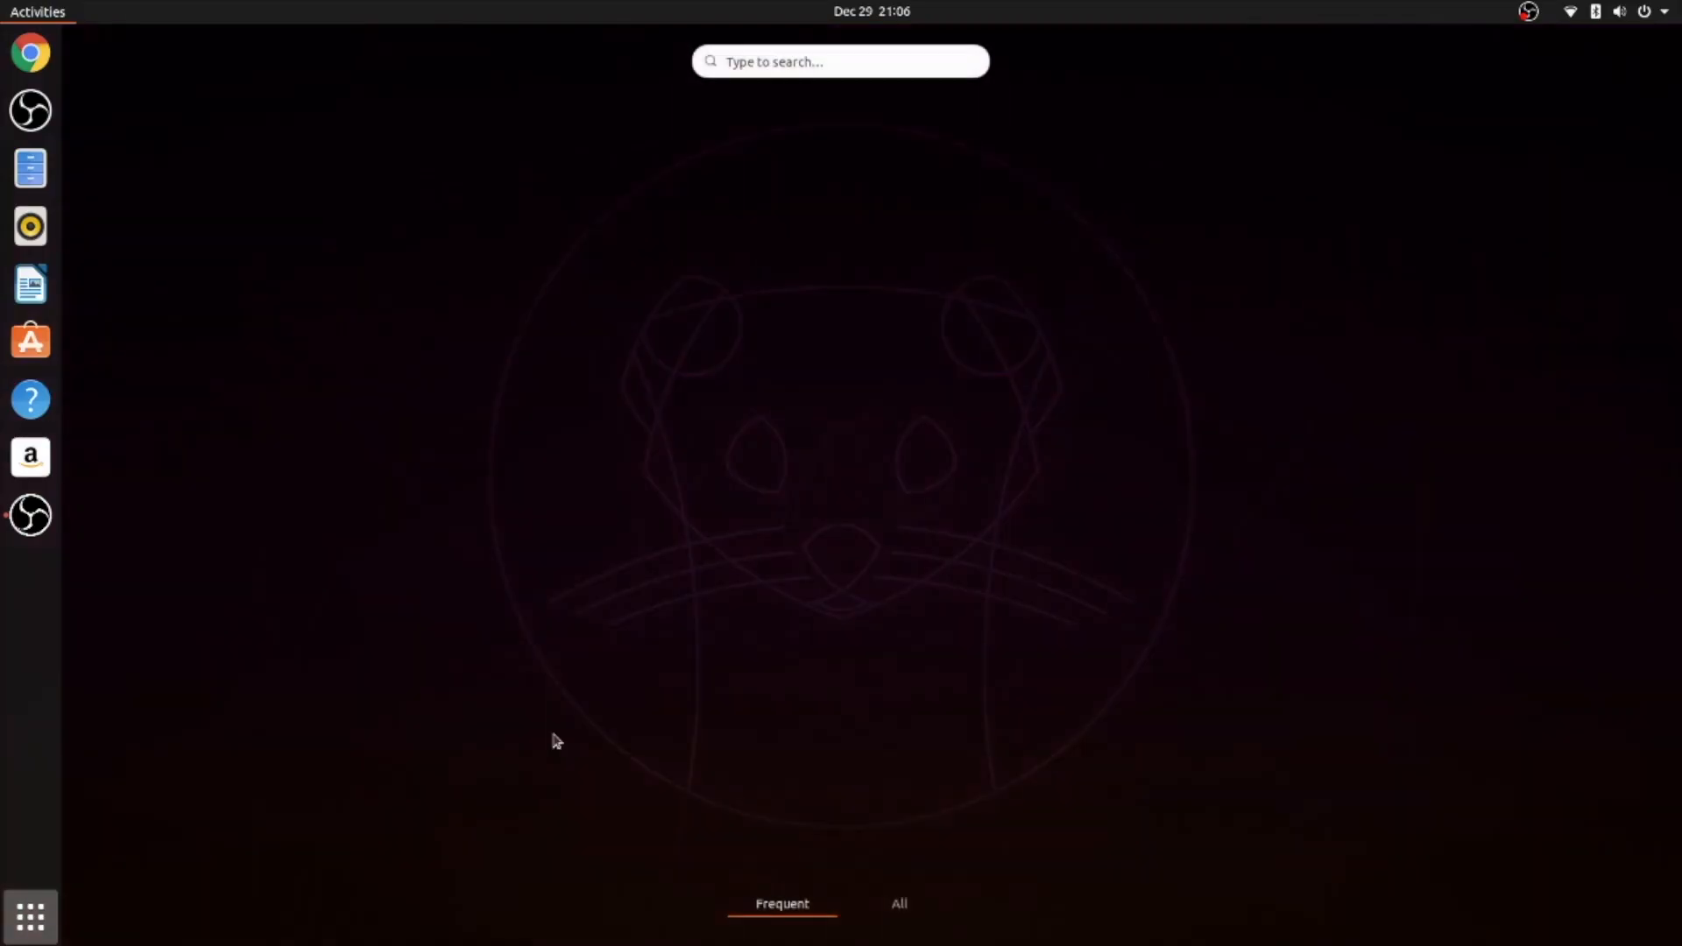
type("gimpl")
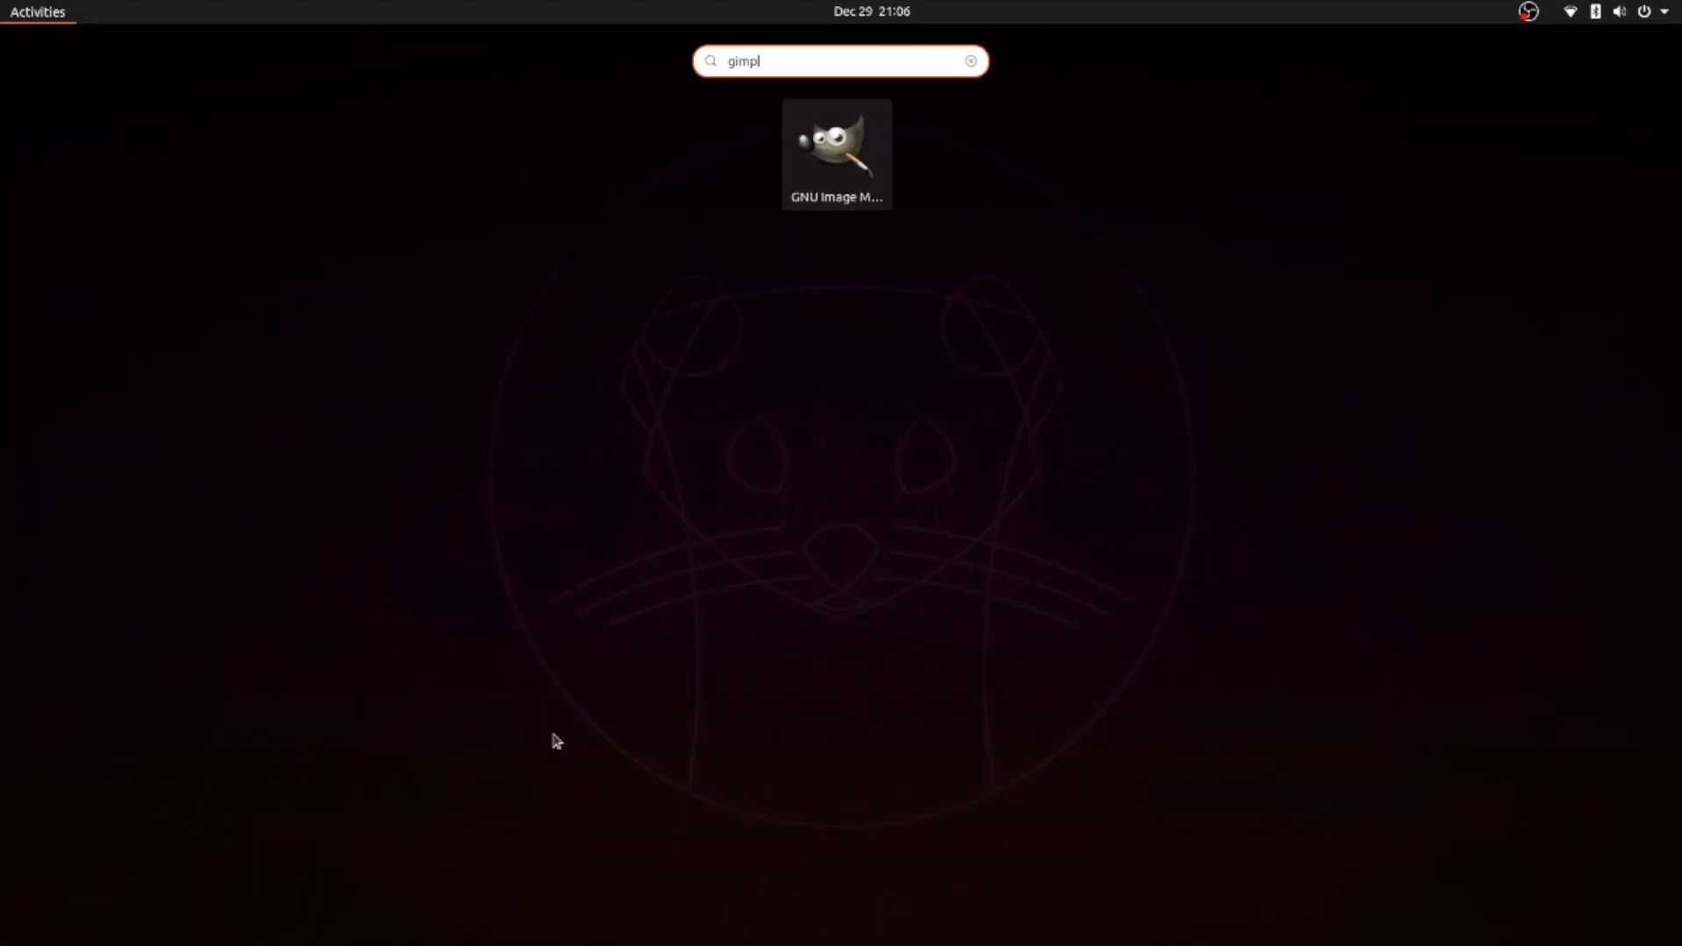
key("Return")
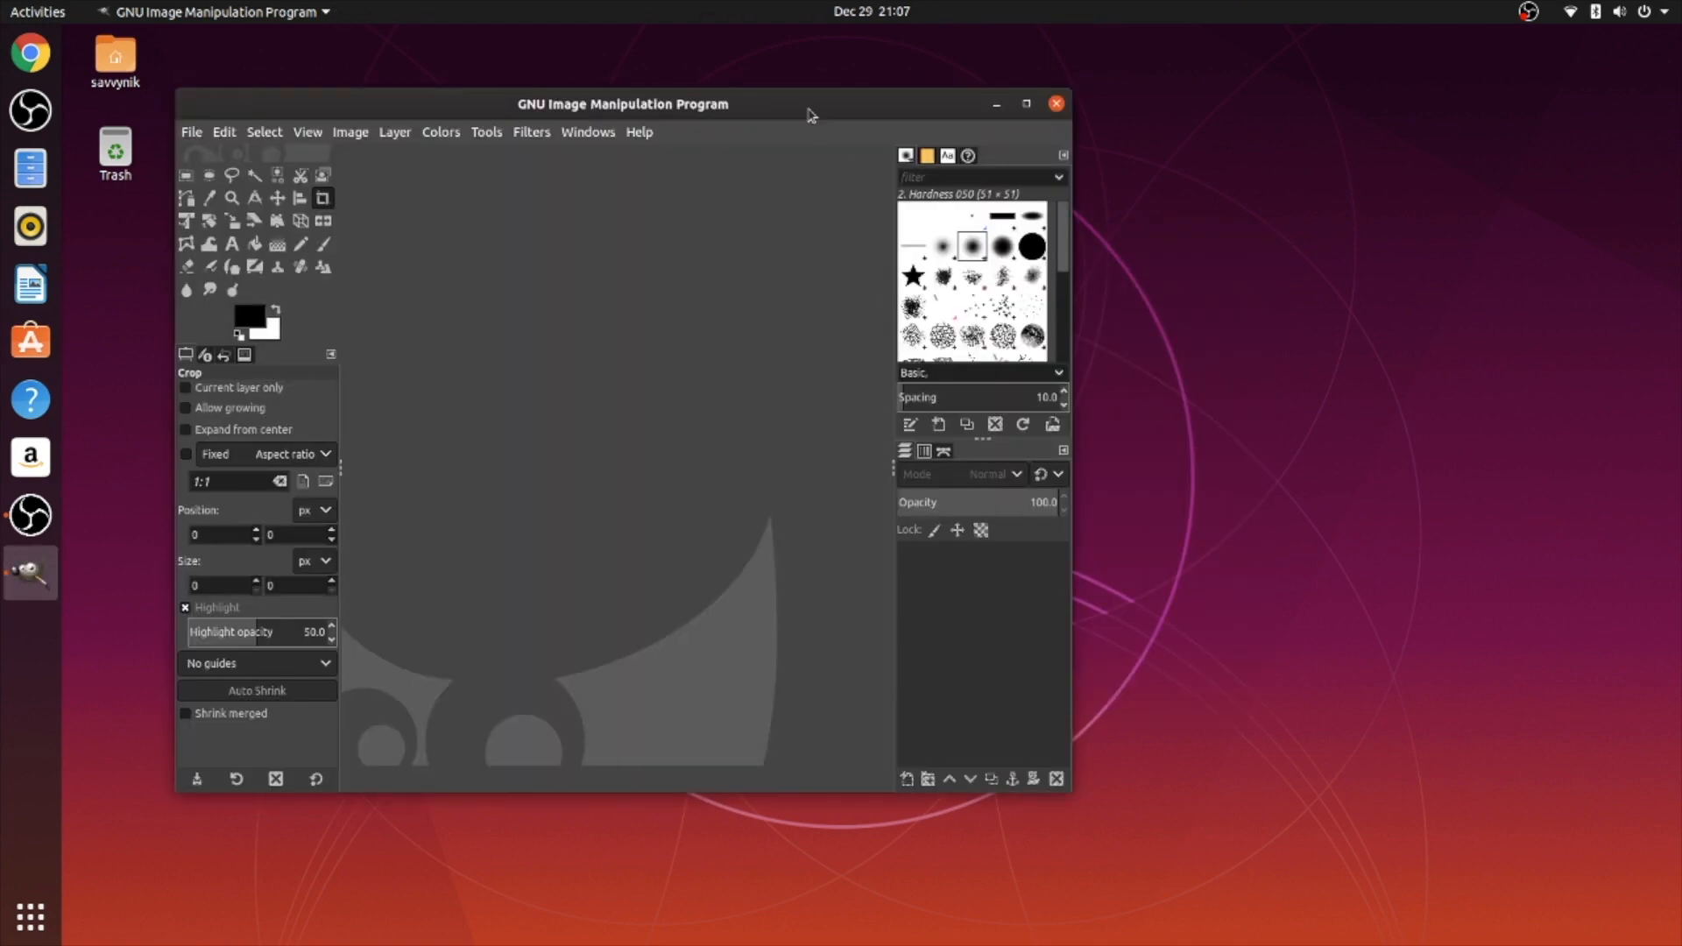
left_click_drag(808, 110, 1089, 102)
double_click(1089, 102)
- Look at the size settings for a new image, cancel its creation, and close GIMP
left_click(90, 70)
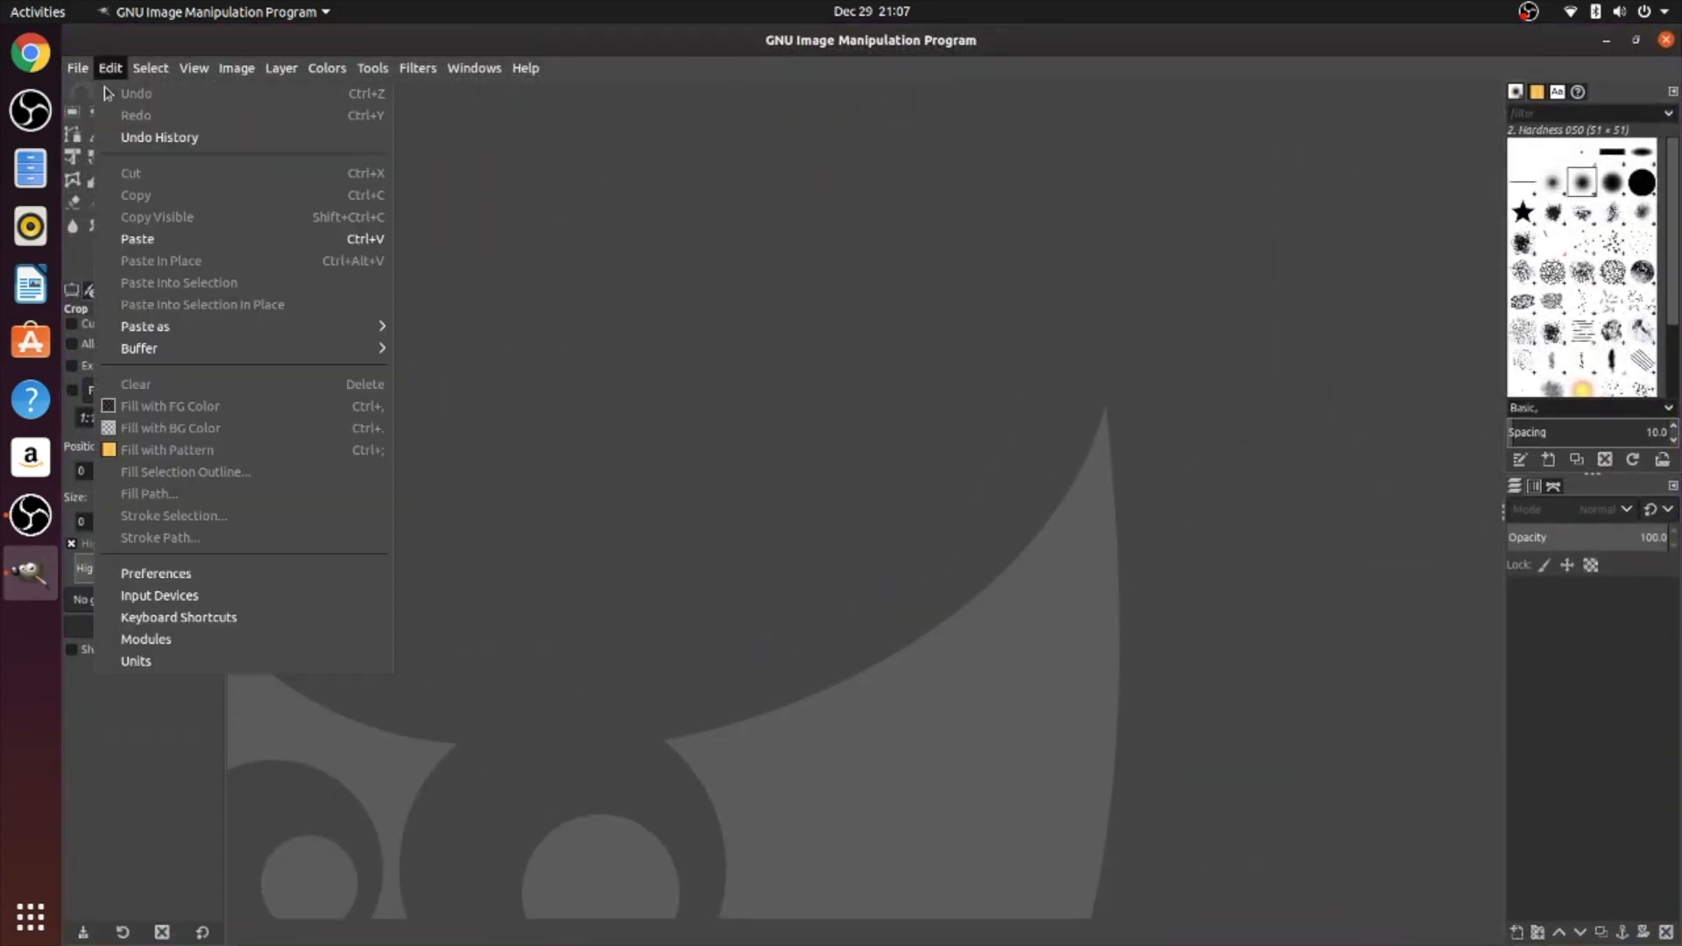
left_click(105, 95)
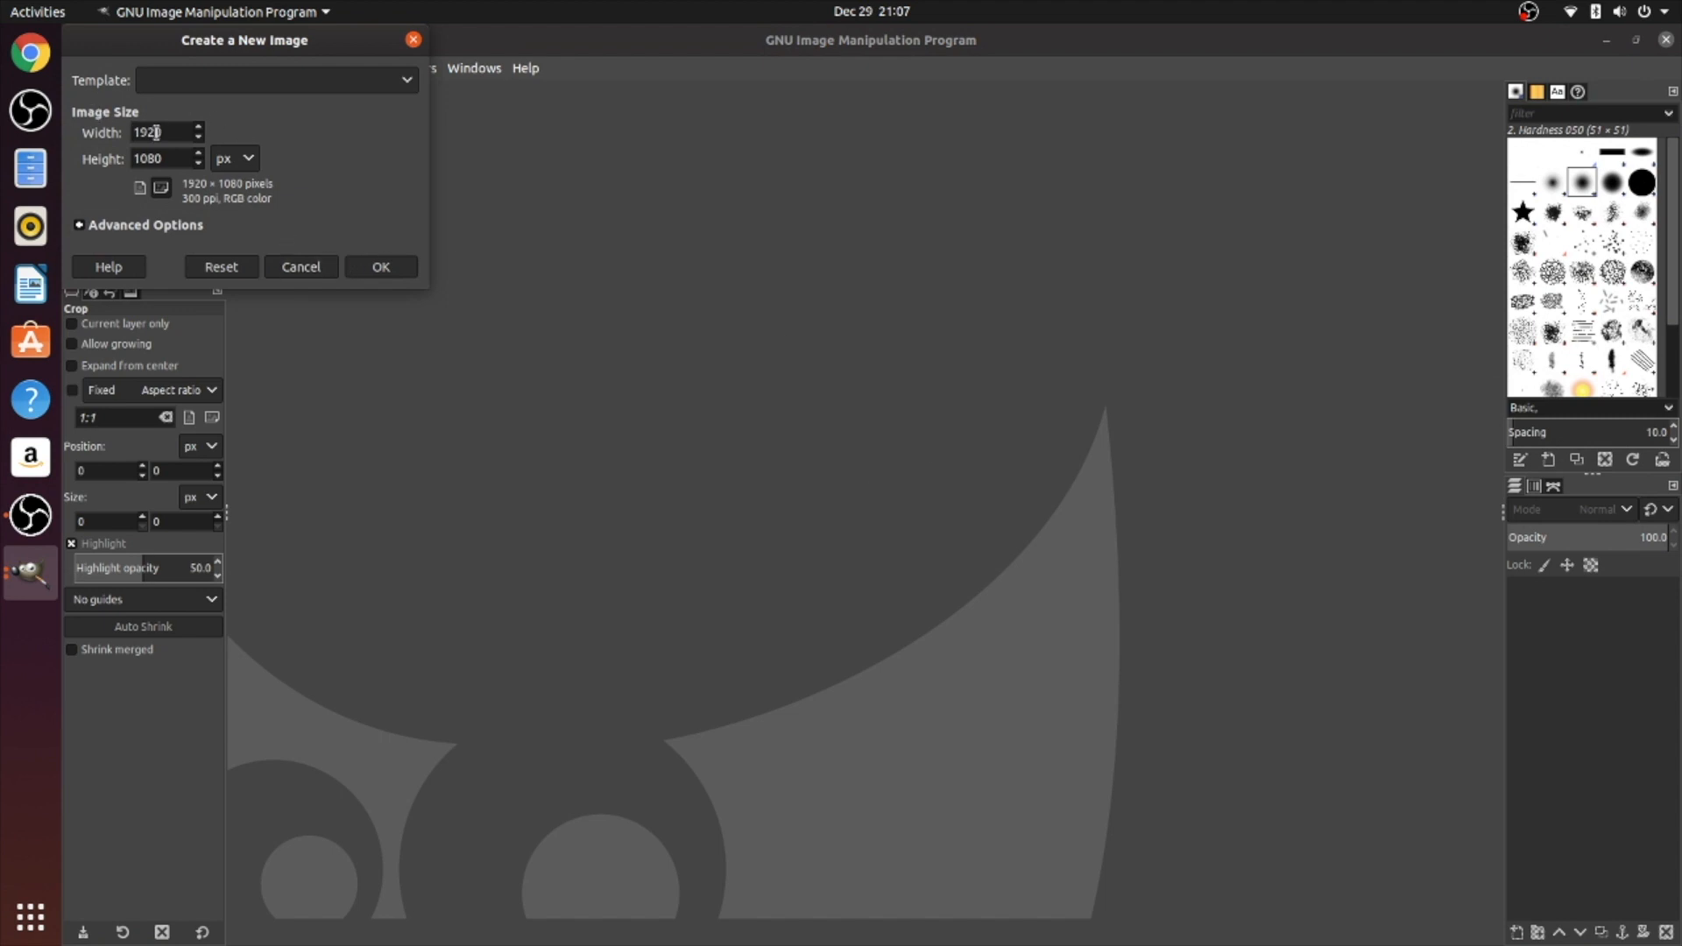
left_click_drag(173, 132, 128, 132)
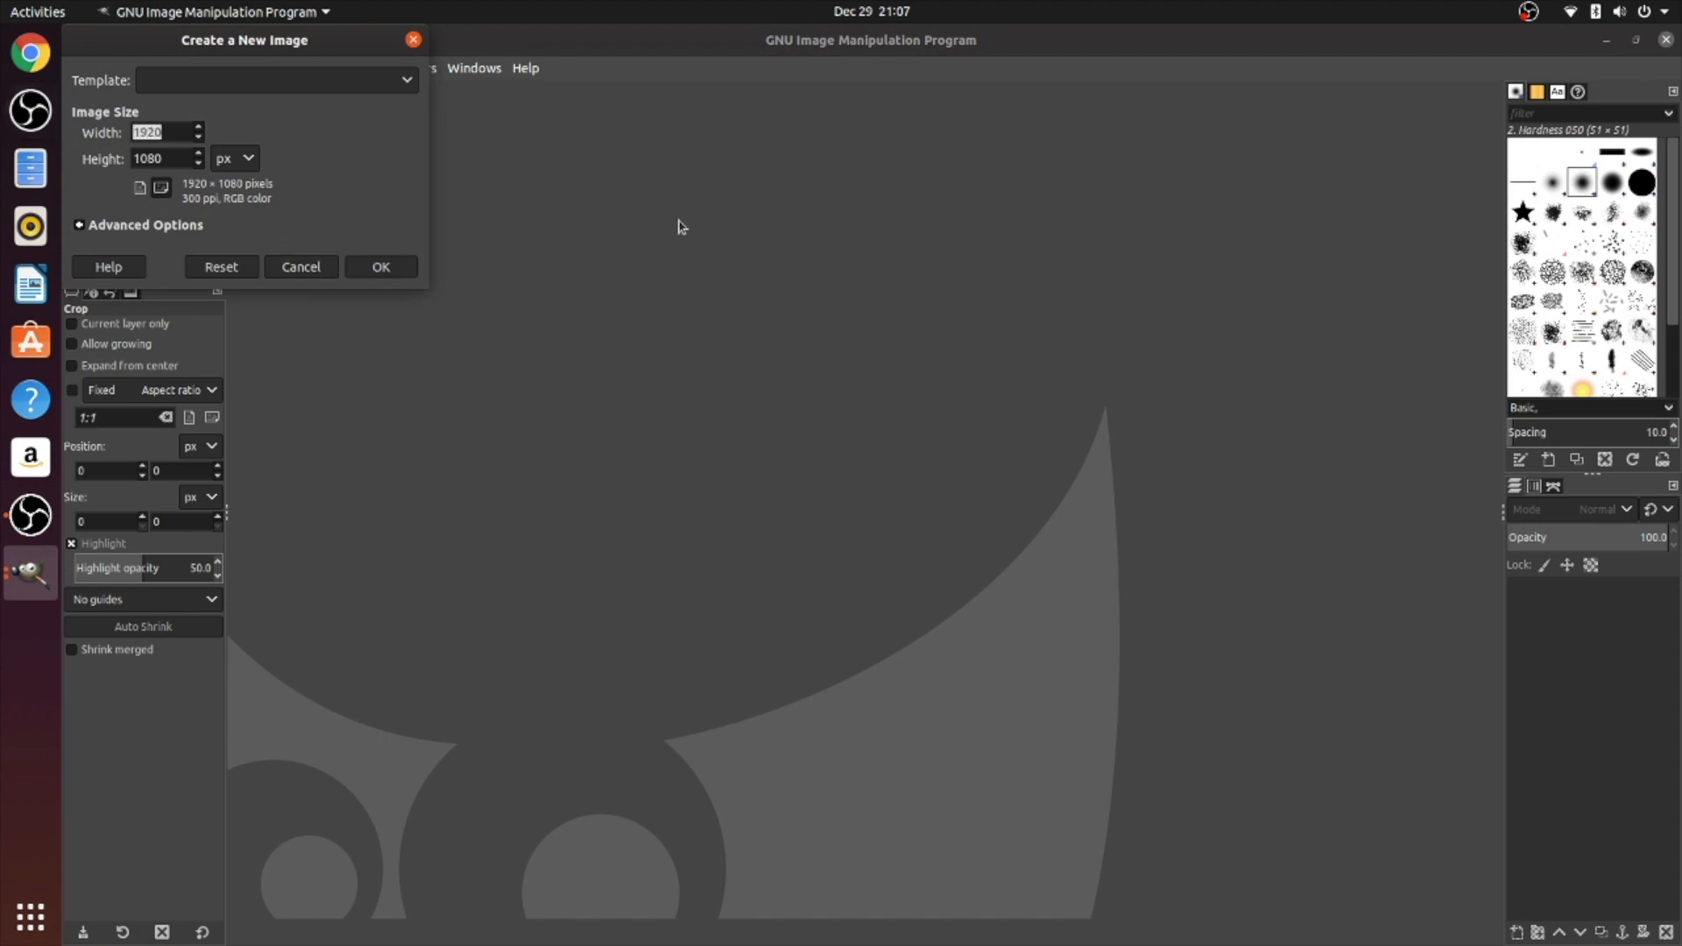
left_click(298, 267)
left_click(1665, 39)
left_click_drag(753, 200, 1053, 445)
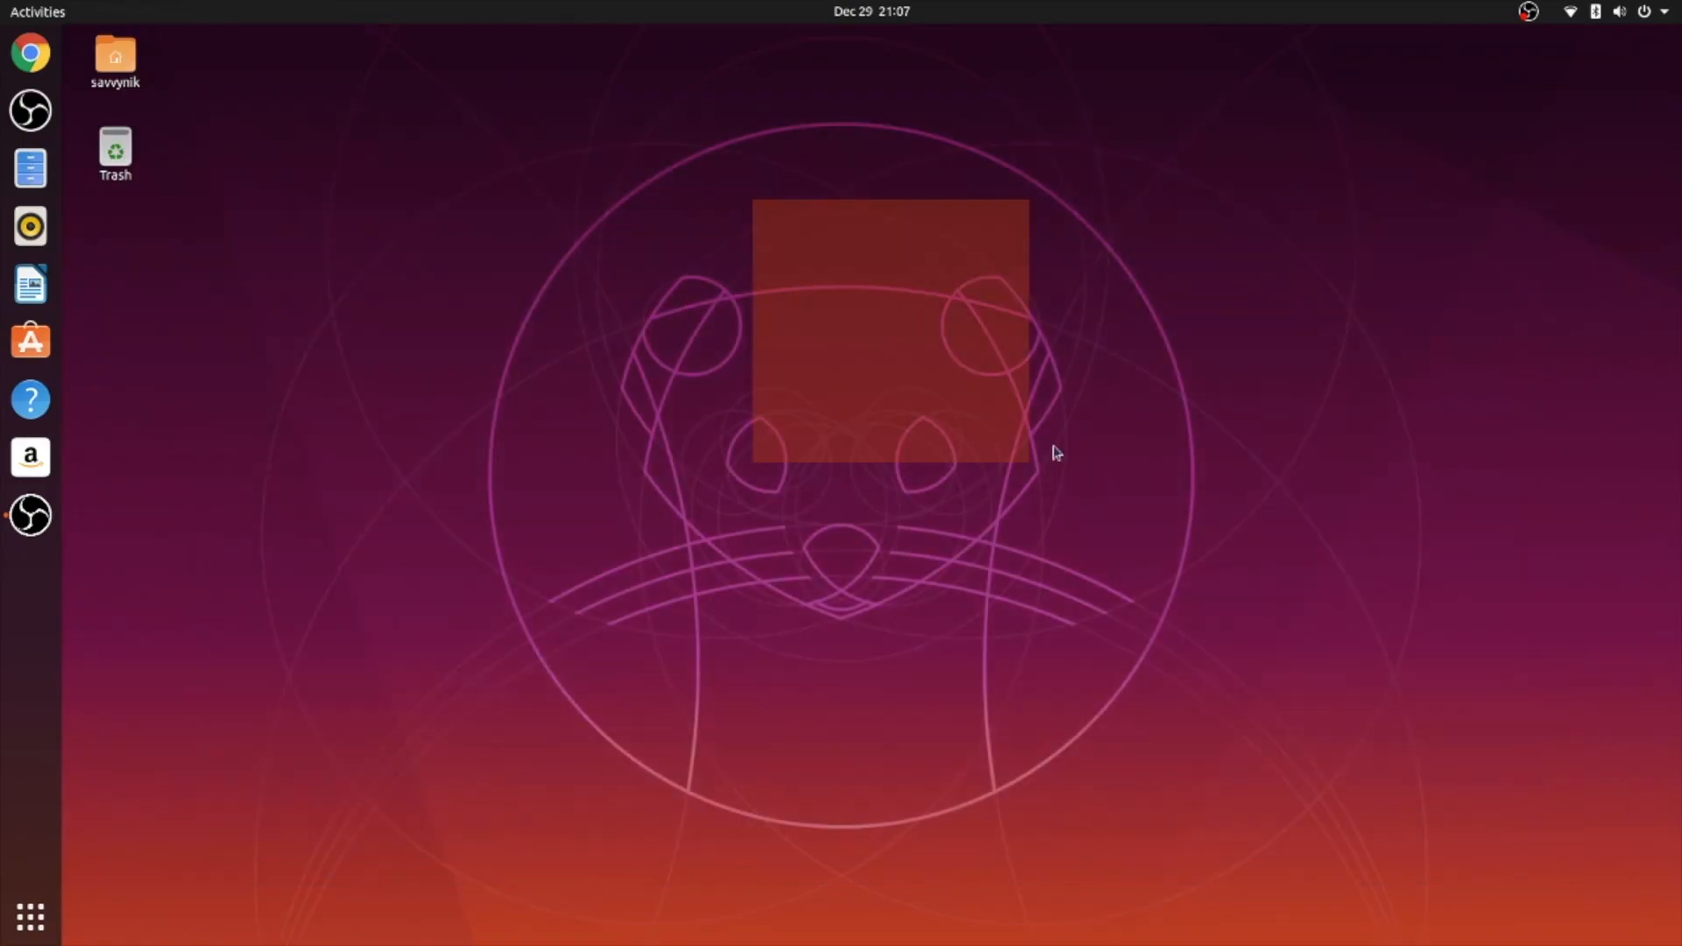
left_click_drag(1055, 450, 1054, 451)
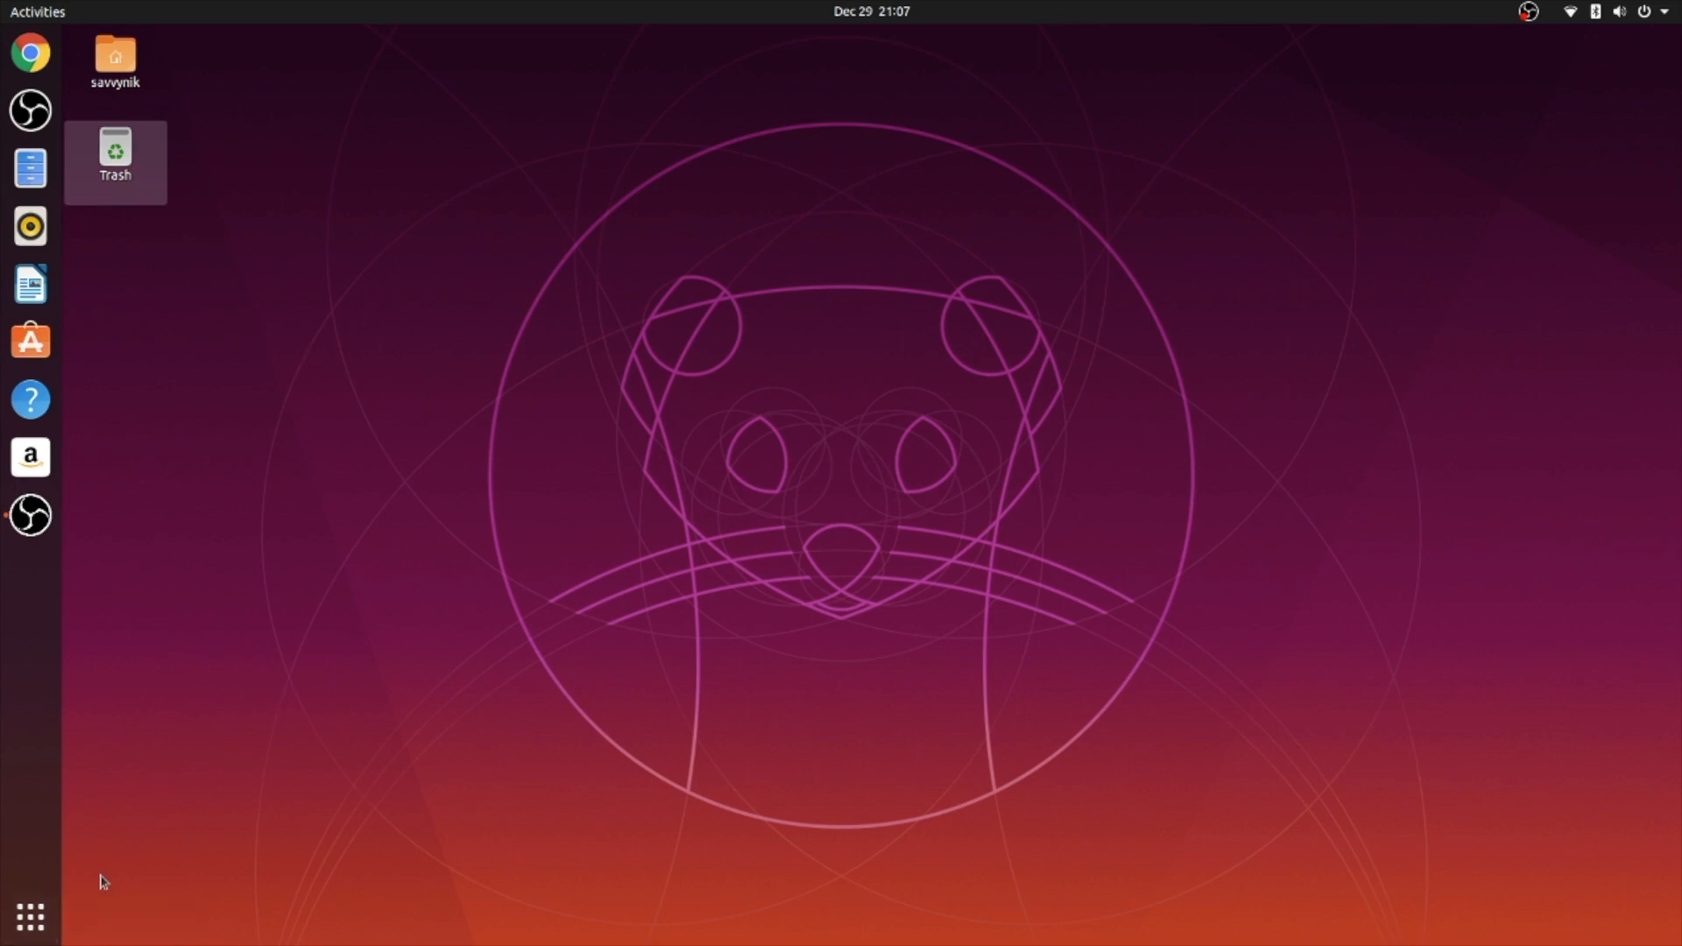
- Open the Ubuntu Software store again from the system's applications
left_click(31, 917)
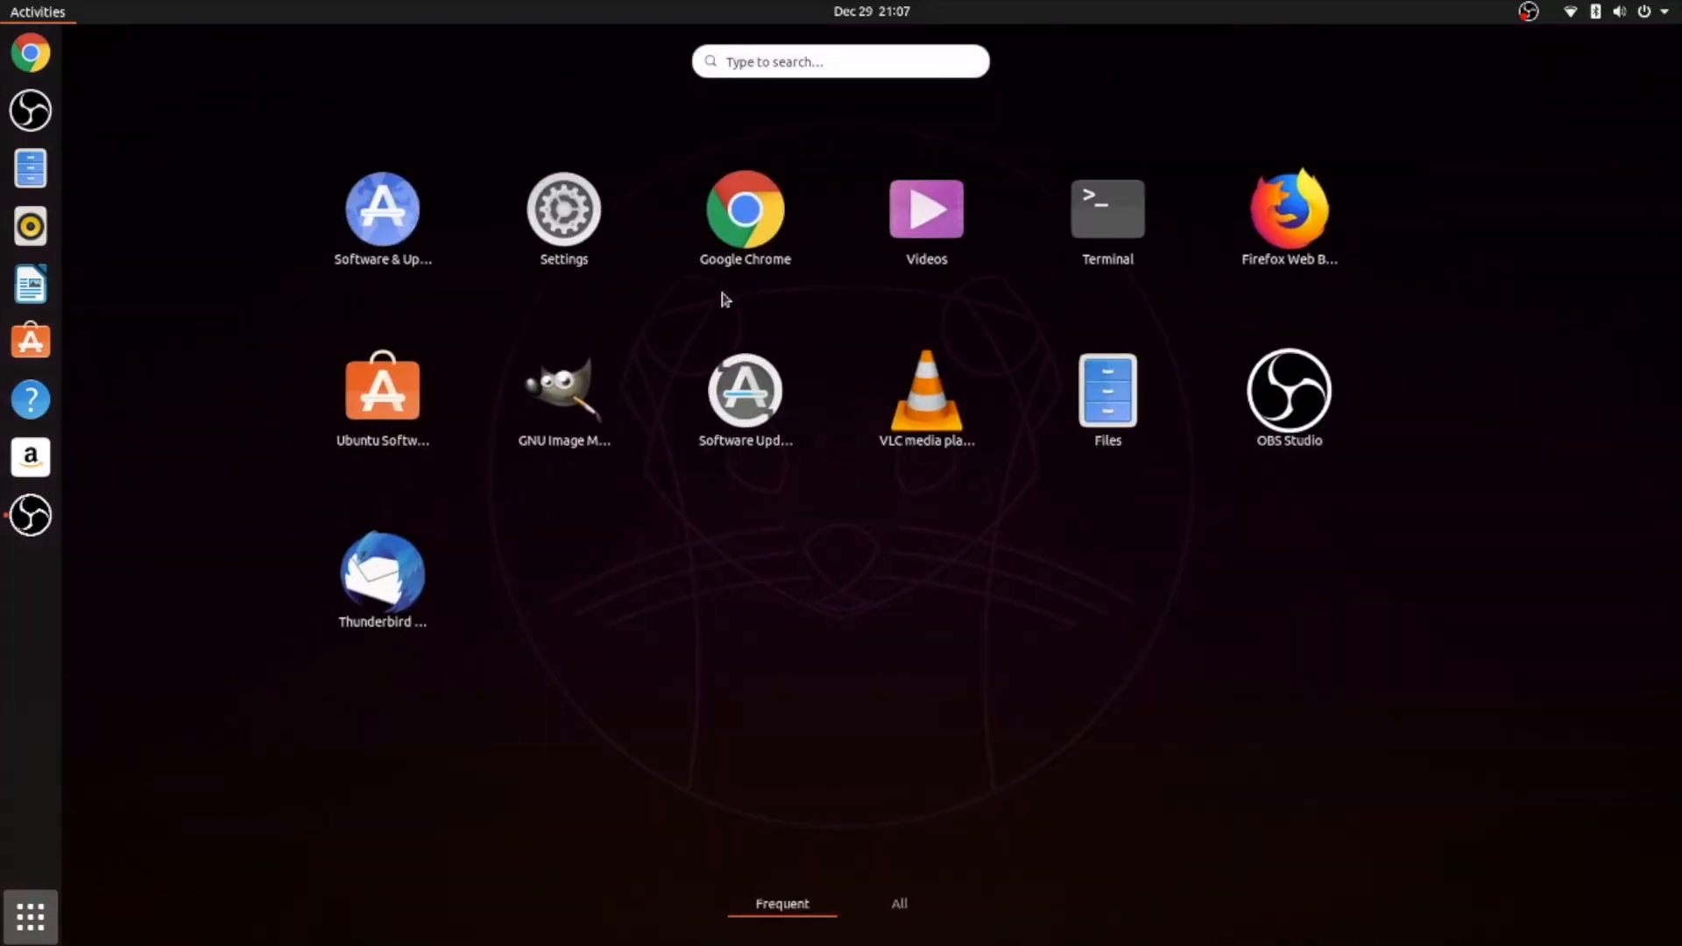
left_click(396, 404)
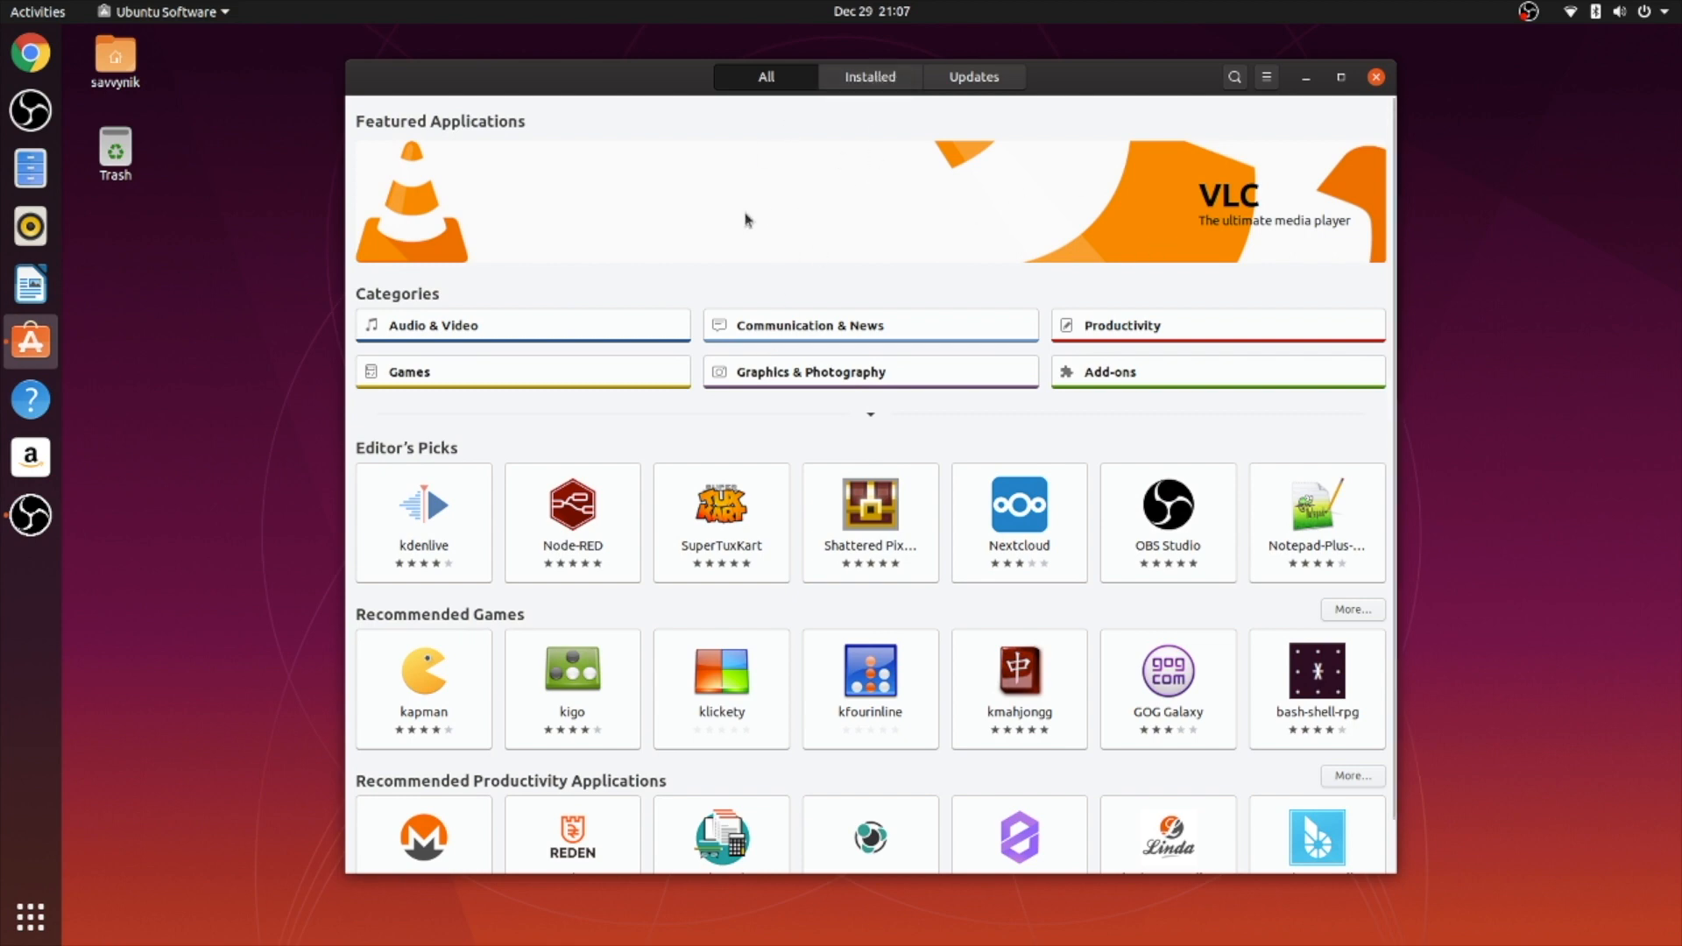
- Find Sublime Text by searching the software store for sublime, and install it
left_click(1235, 78)
type("sublime")
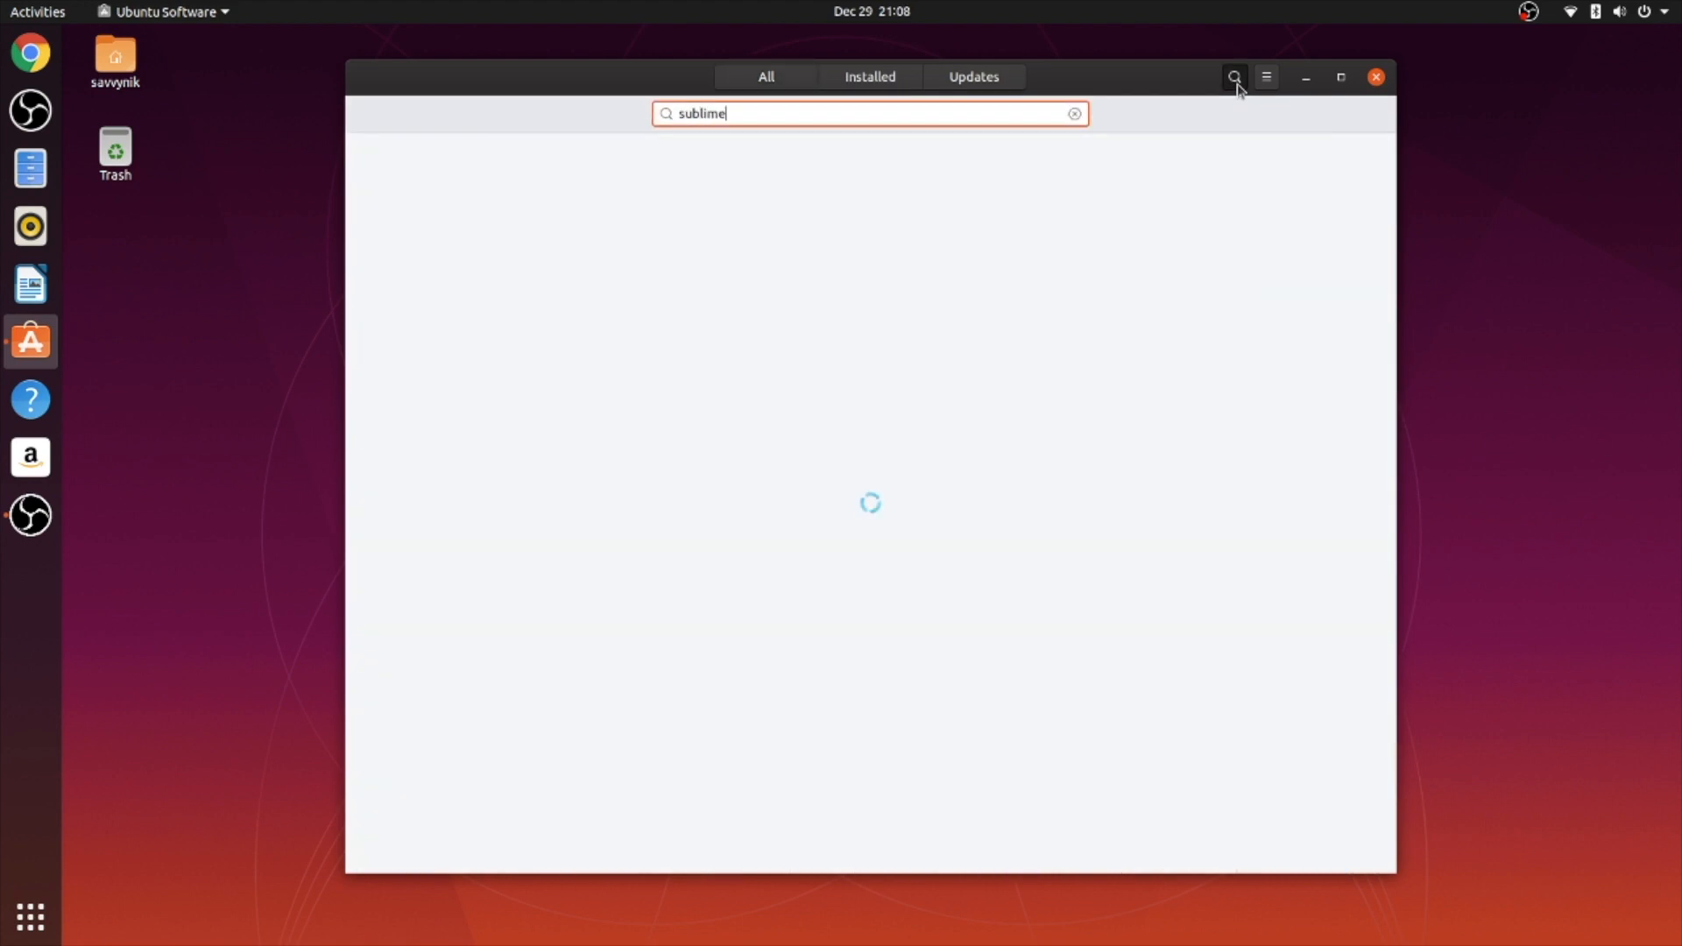
left_click(602, 177)
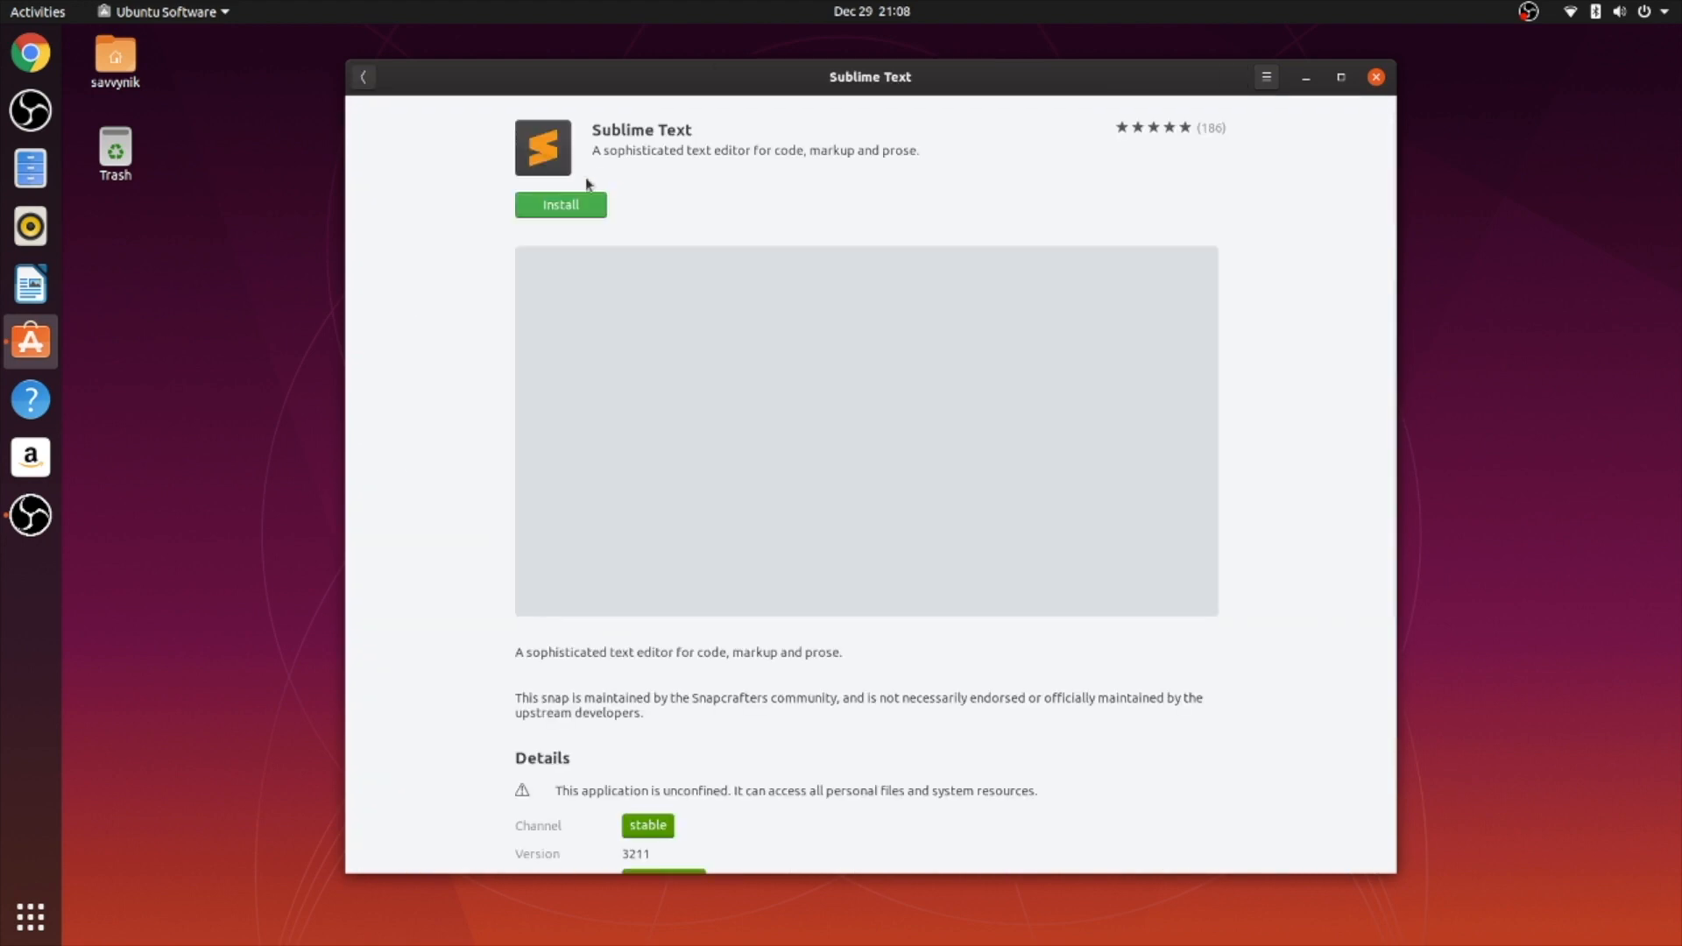
left_click(565, 205)
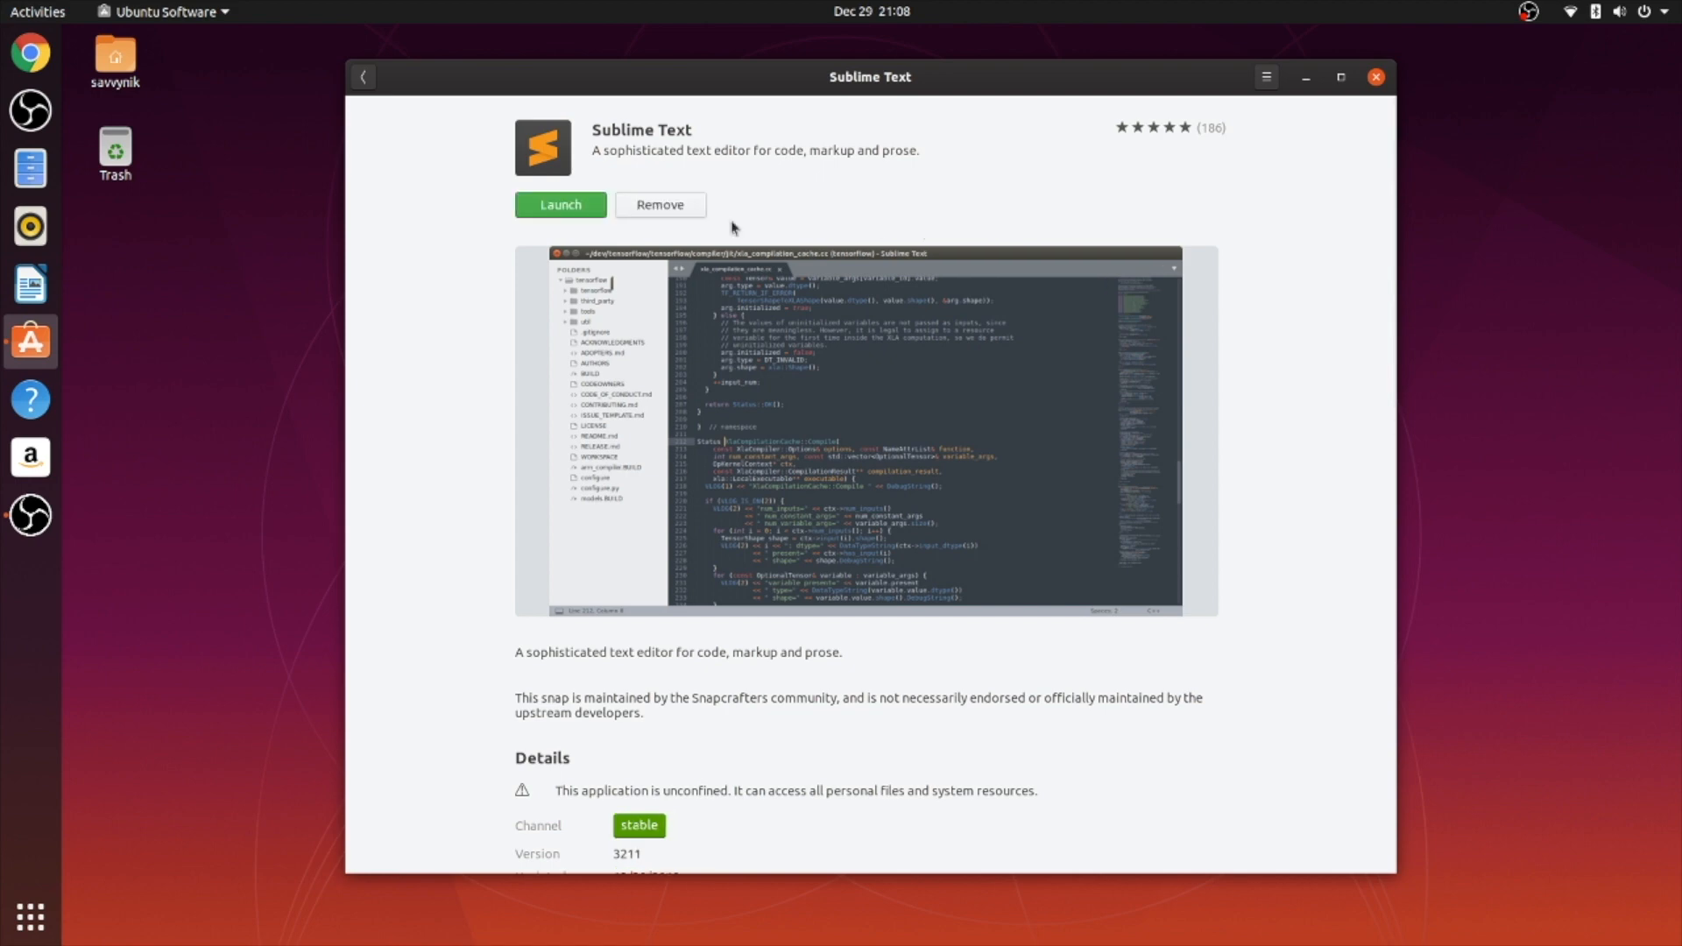
- Launch Sublime Text and move its window slightly lower on the desktop
left_click(560, 205)
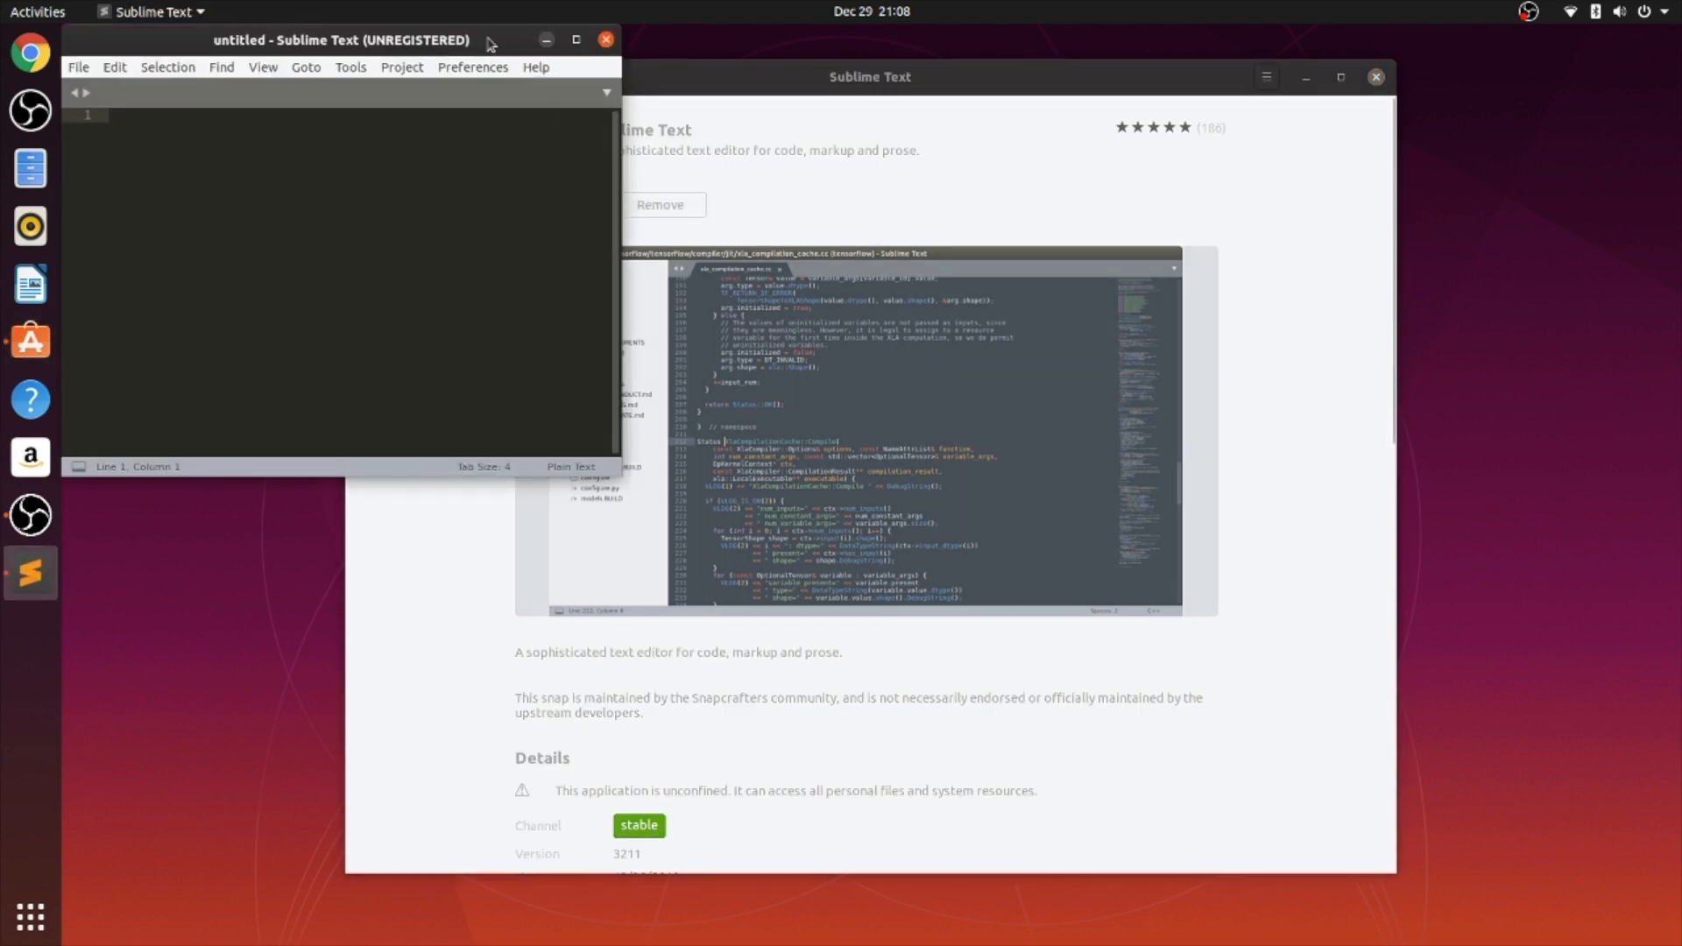
left_click_drag(503, 54, 506, 101)
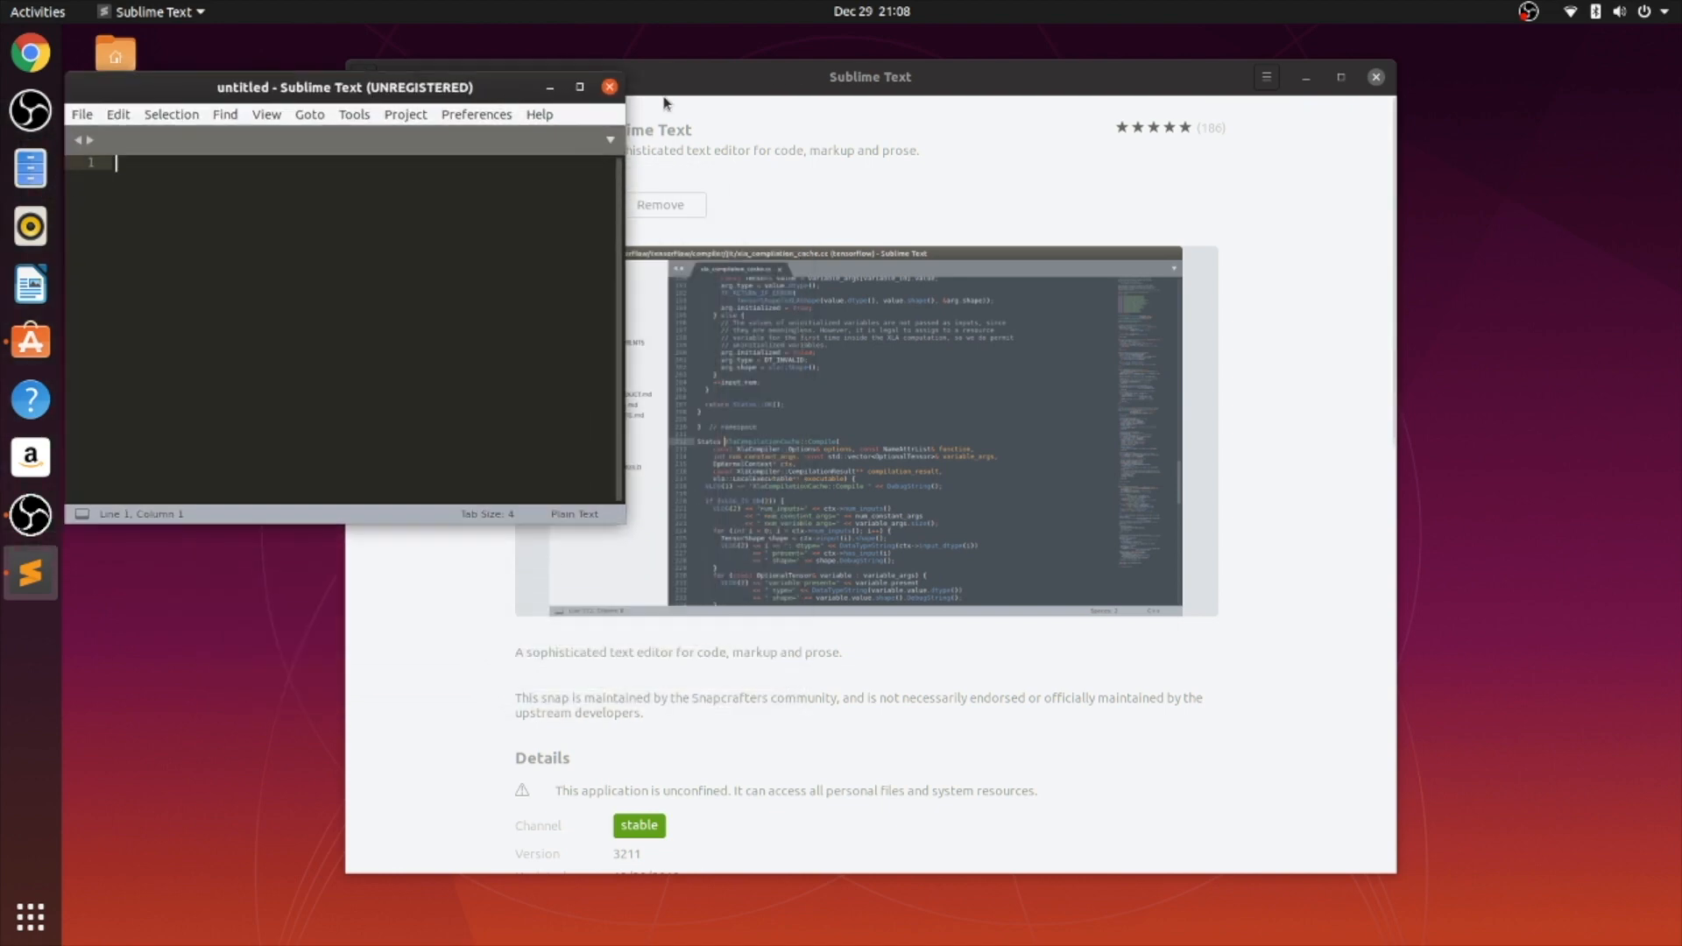
- Look through the syntax languages available for the untitled file in Sublime Text, and close the editor
left_click(583, 516)
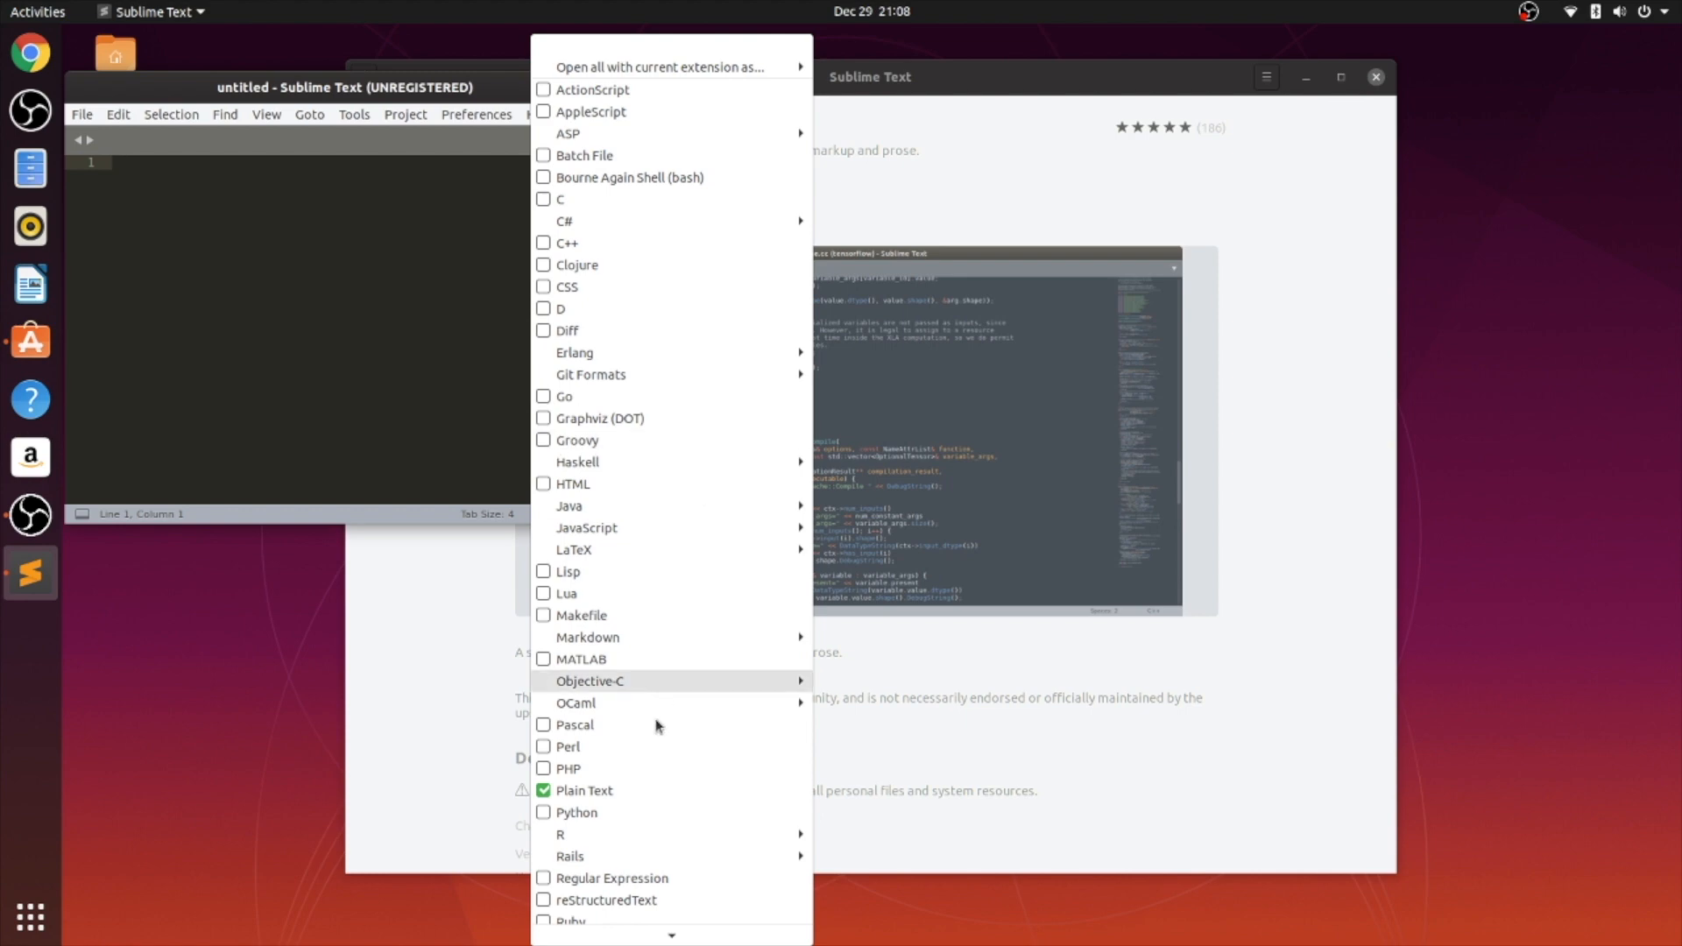
scroll(691, 236, "down", 4)
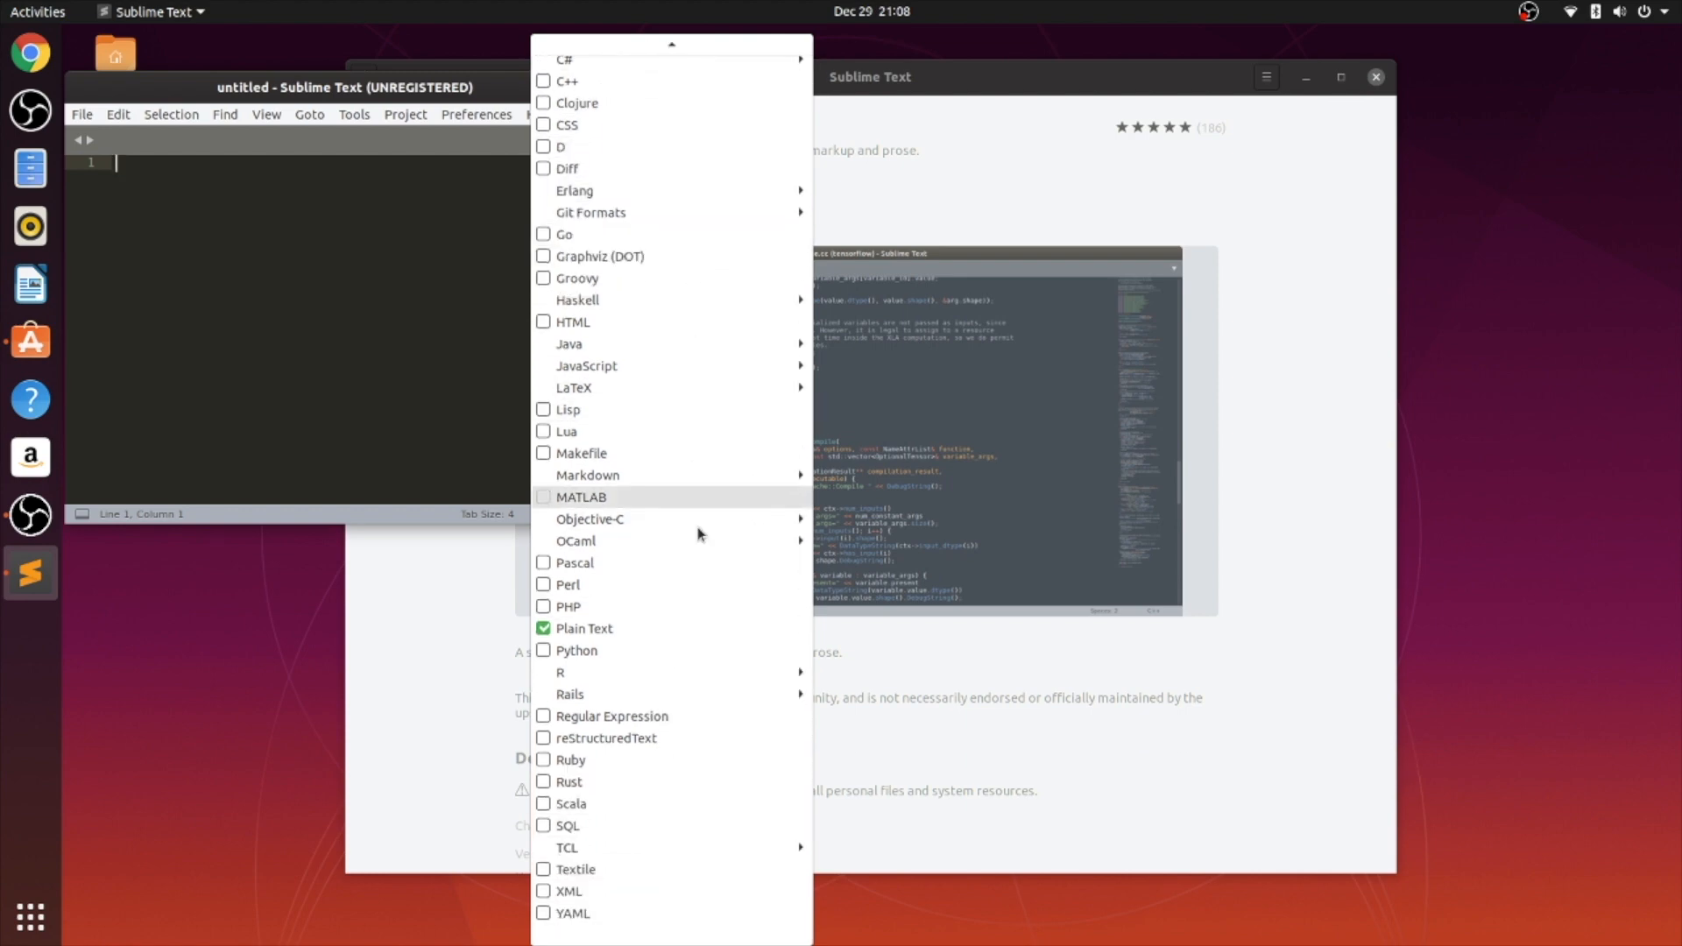
scroll(706, 346, "up", 4)
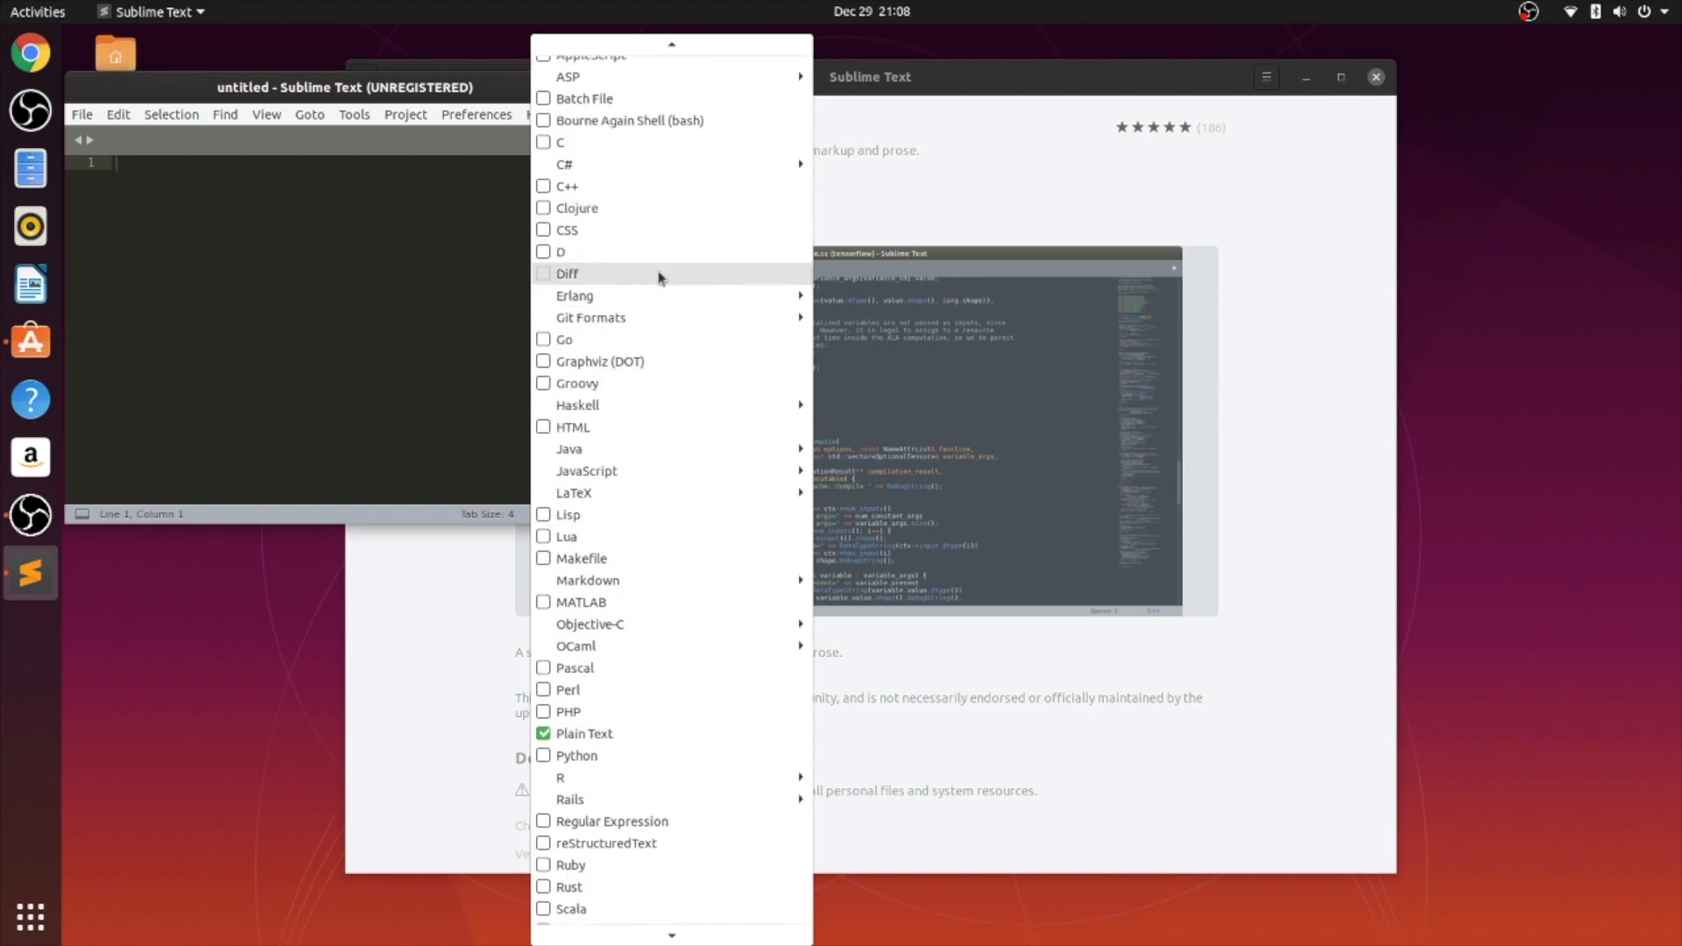
scroll(654, 435, "down", 5)
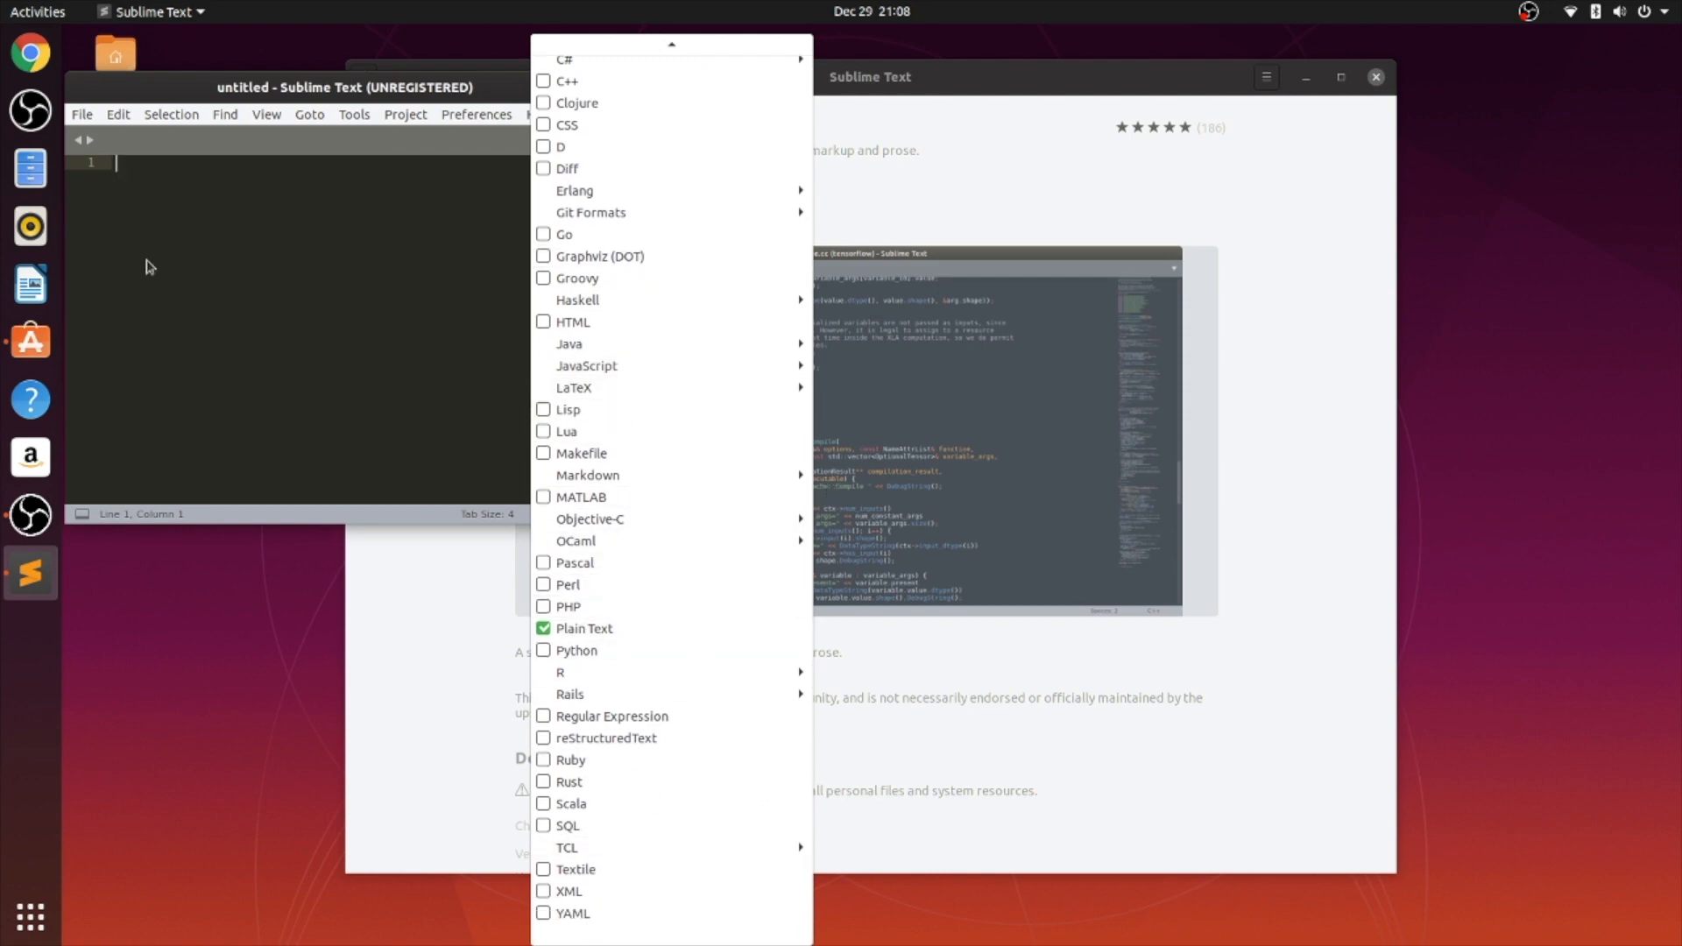
scroll(675, 316, "up", 7)
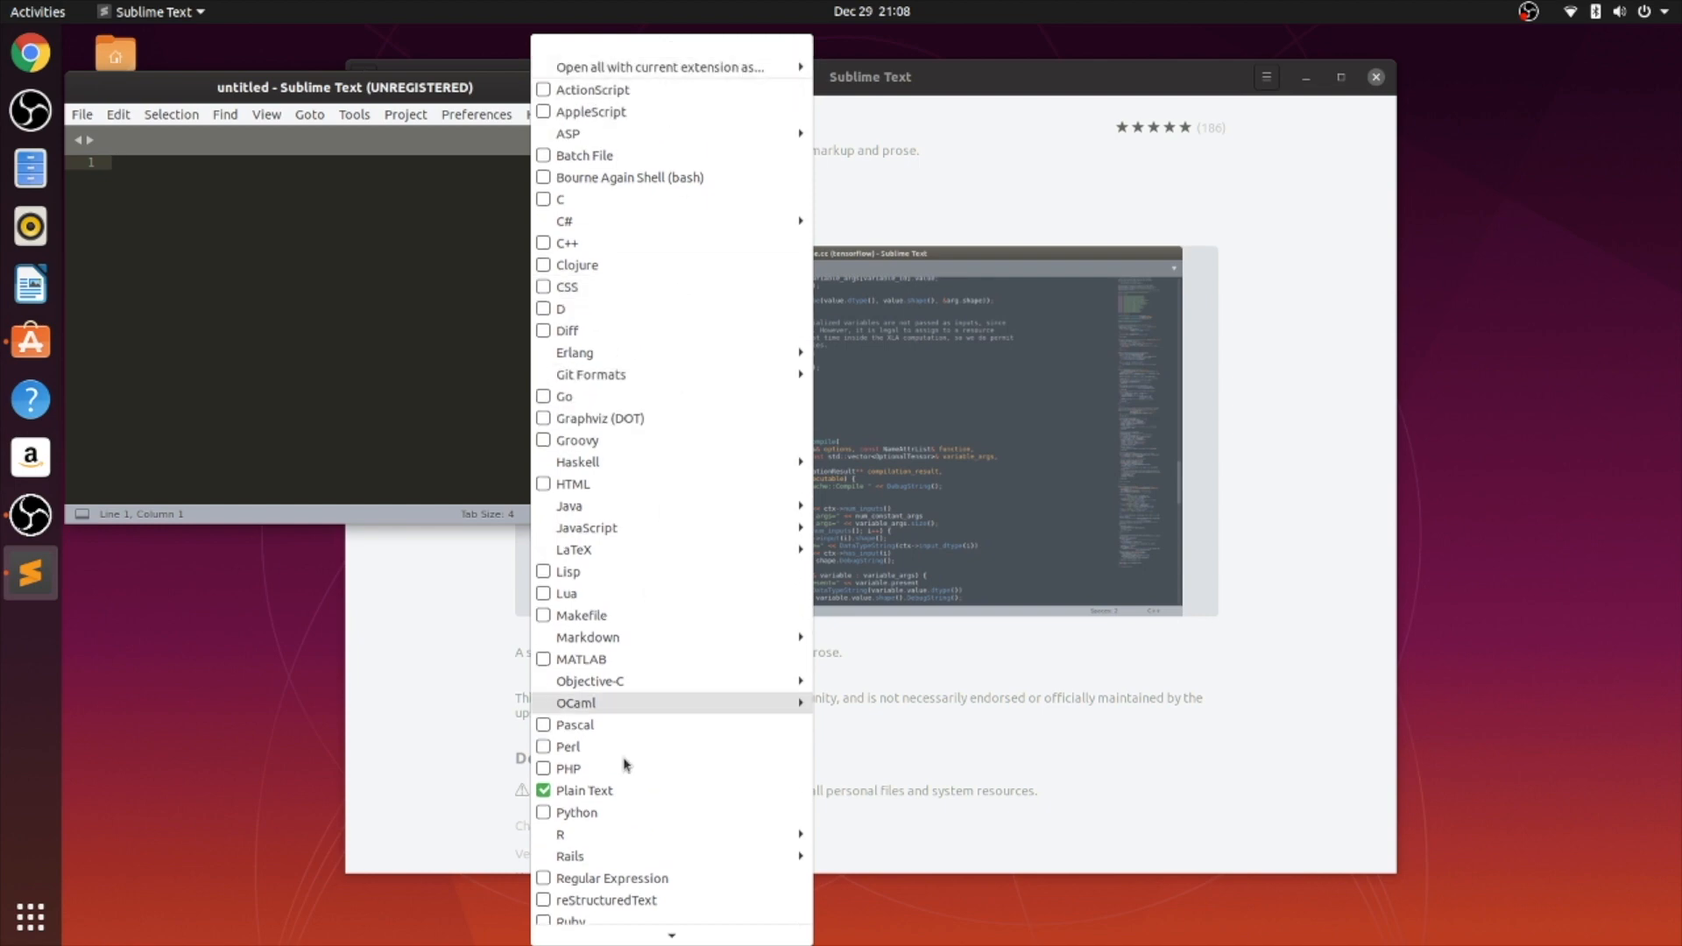
scroll(630, 724, "down", 3)
left_click(613, 87)
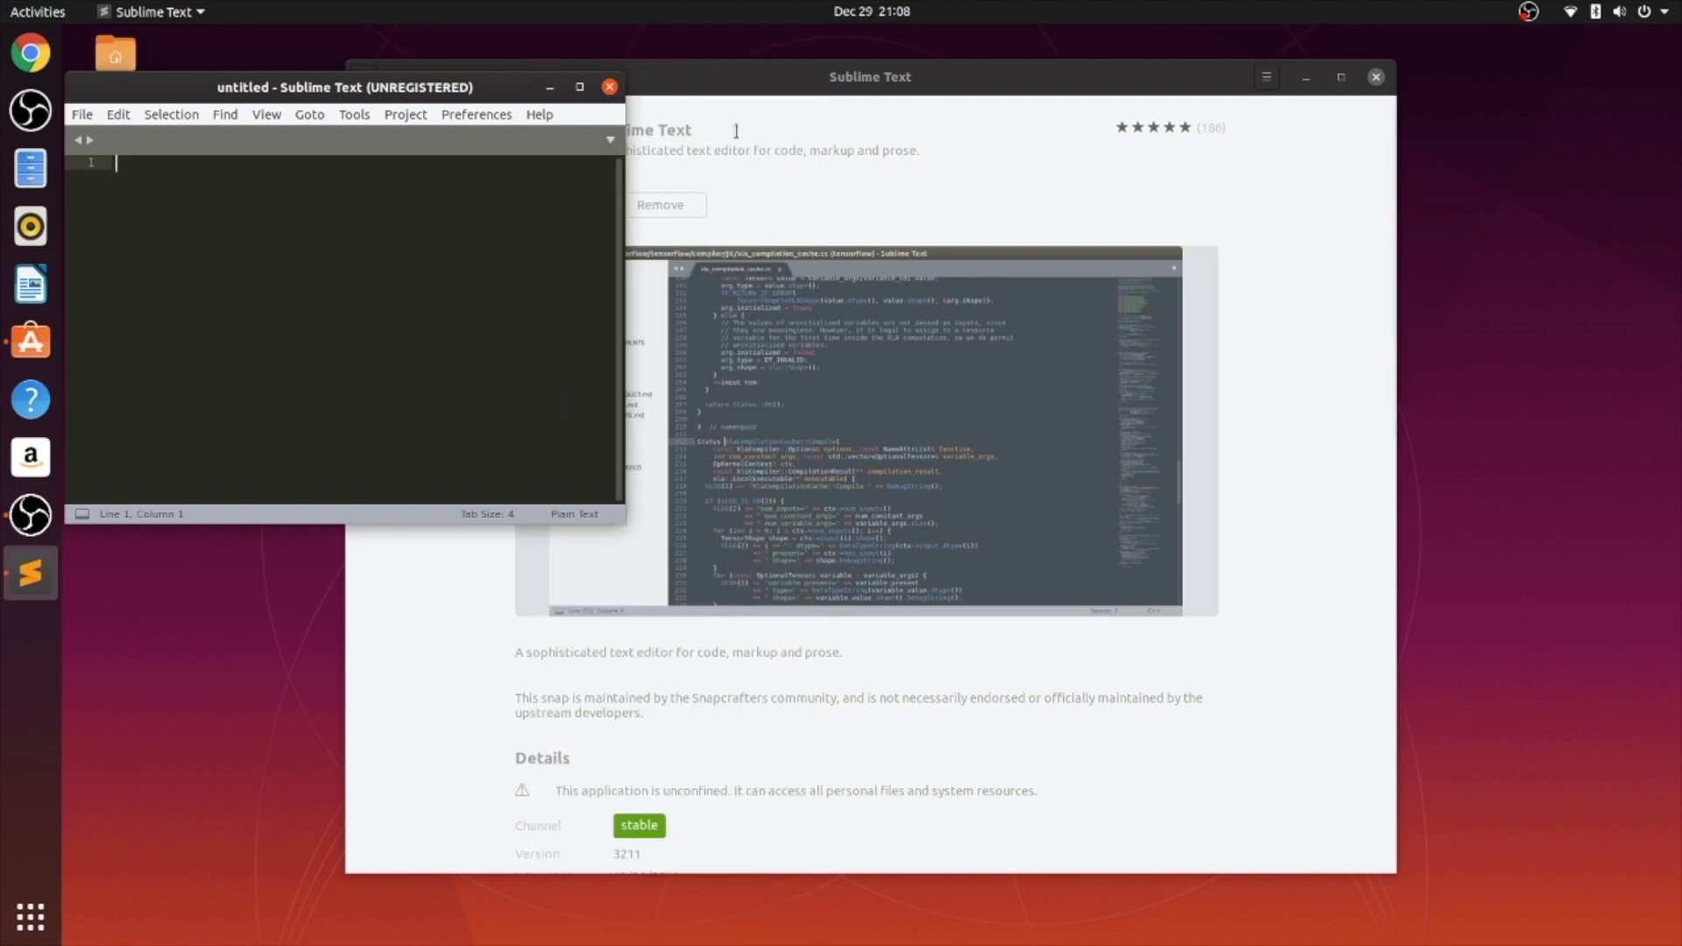
left_click(613, 87)
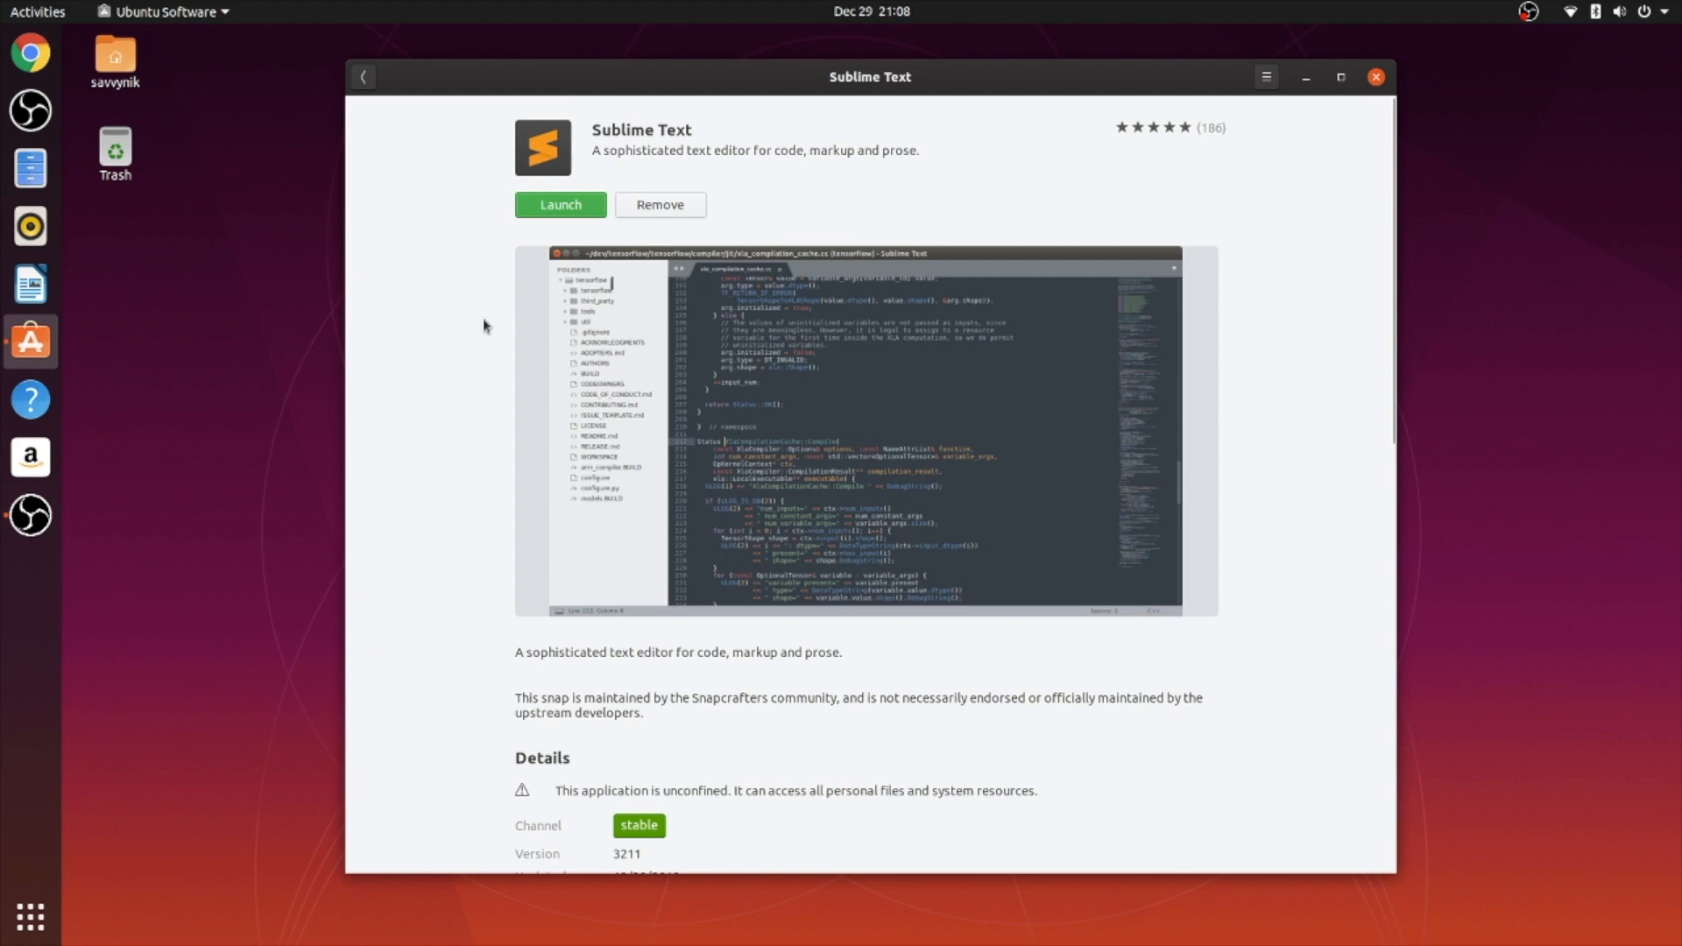
- Find Visual Studio Code by searching the software store for visual studio, and install it
left_click(363, 79)
double_click(729, 114)
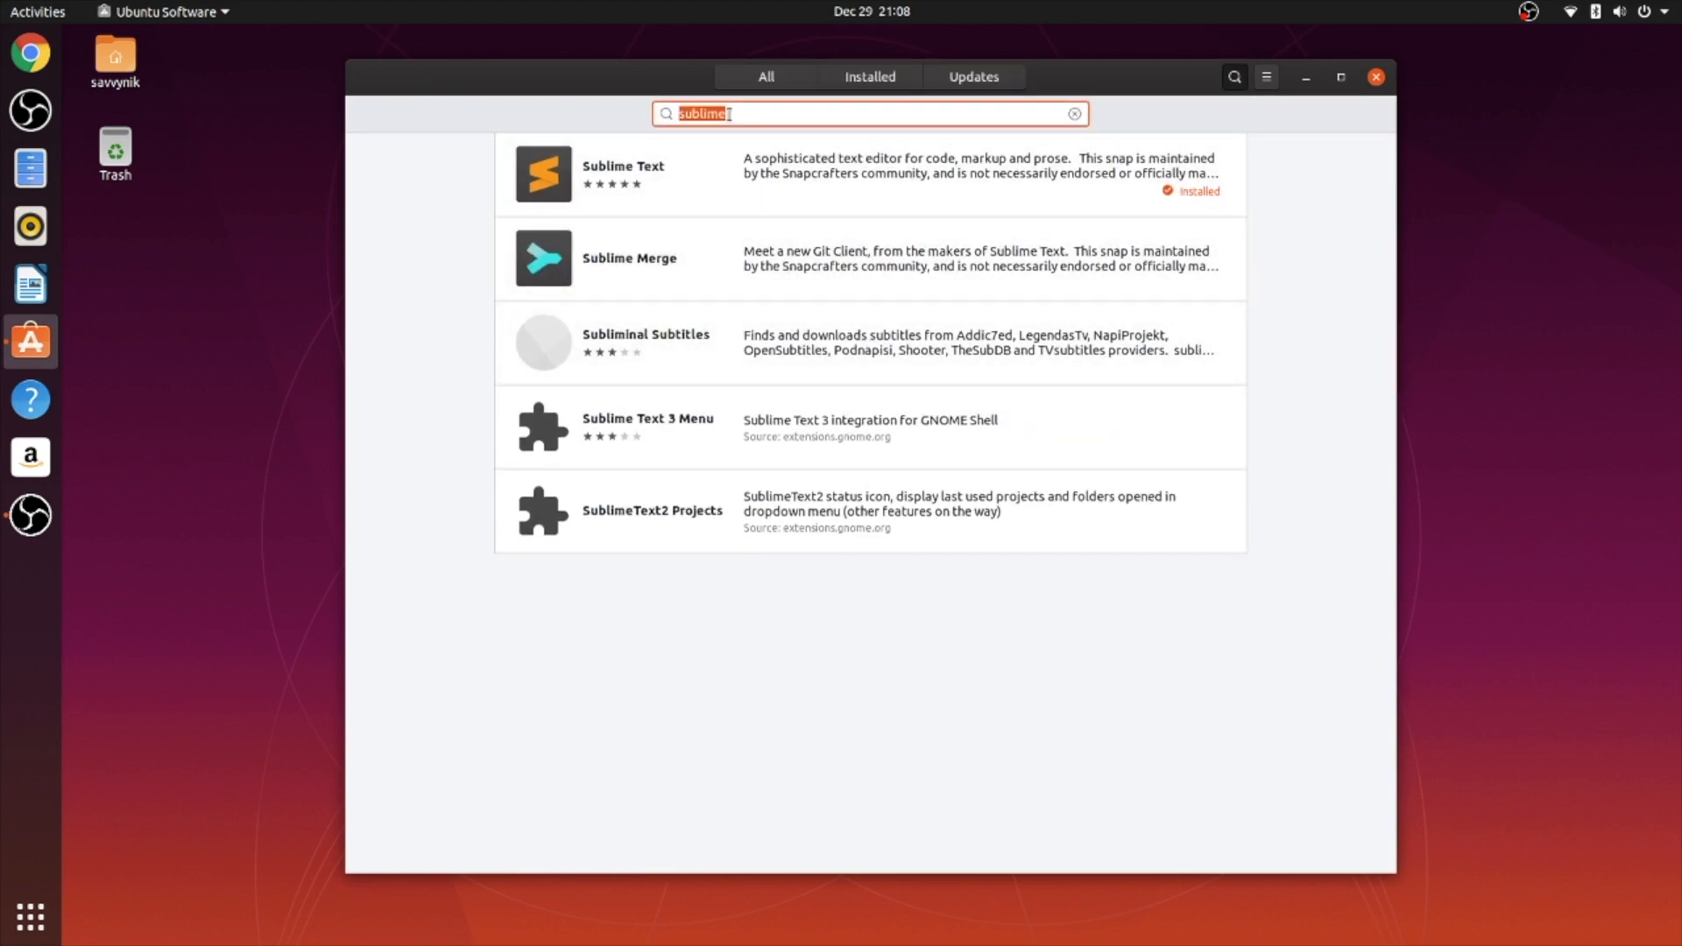
type("visual")
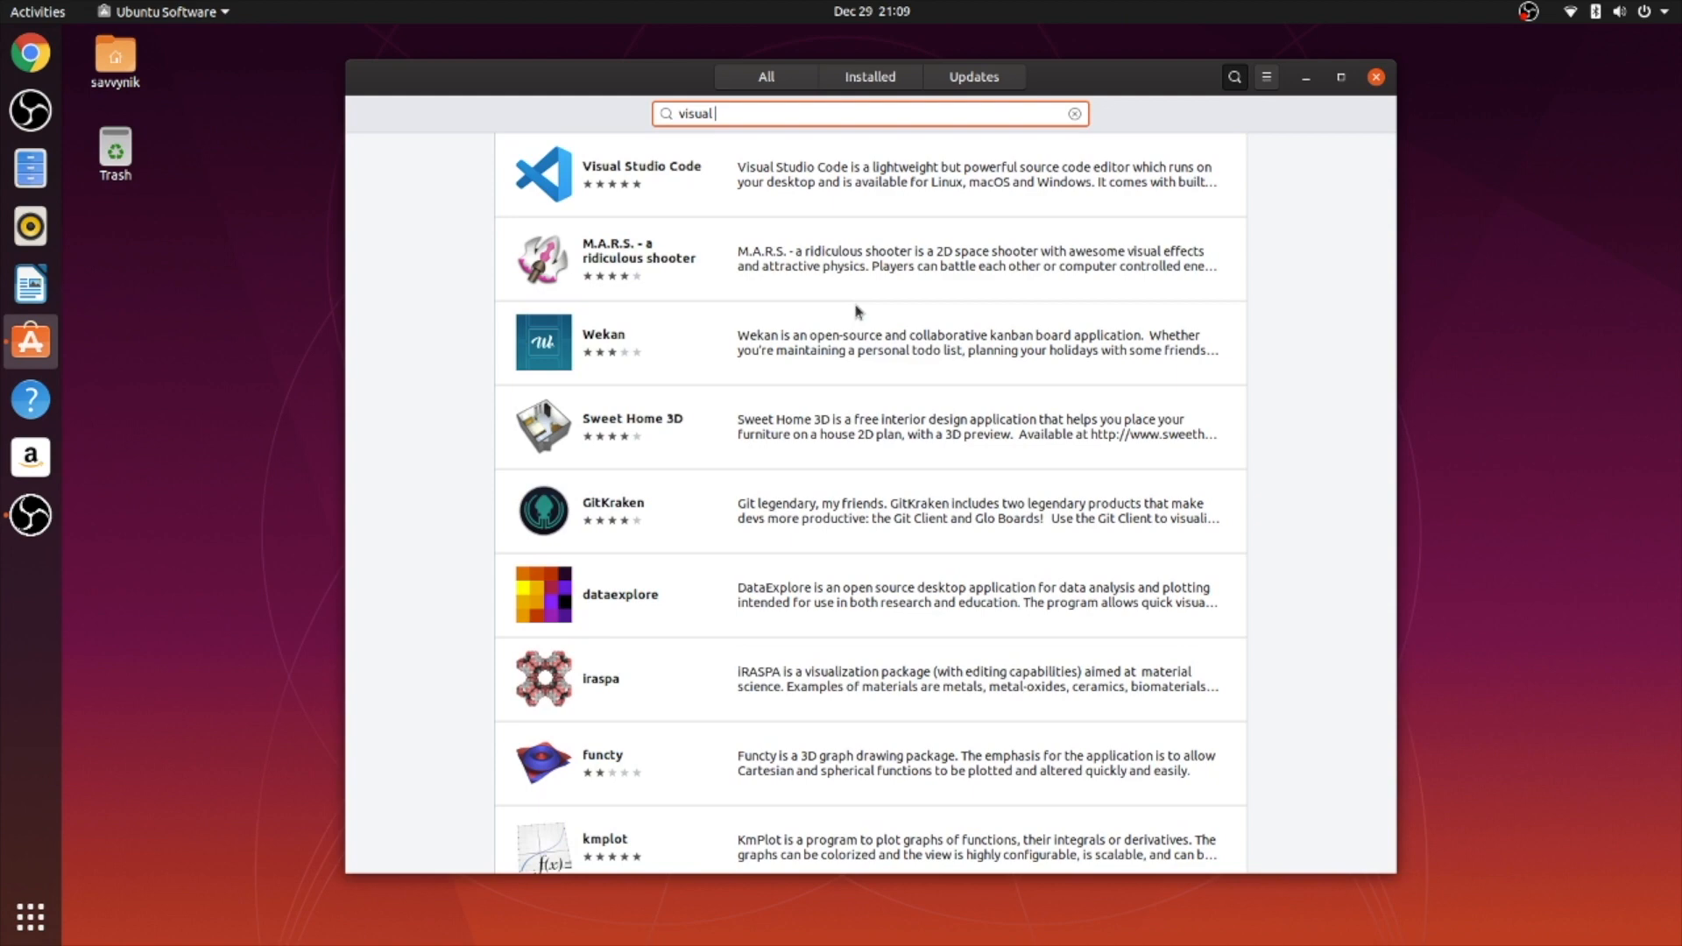
type("stduio")
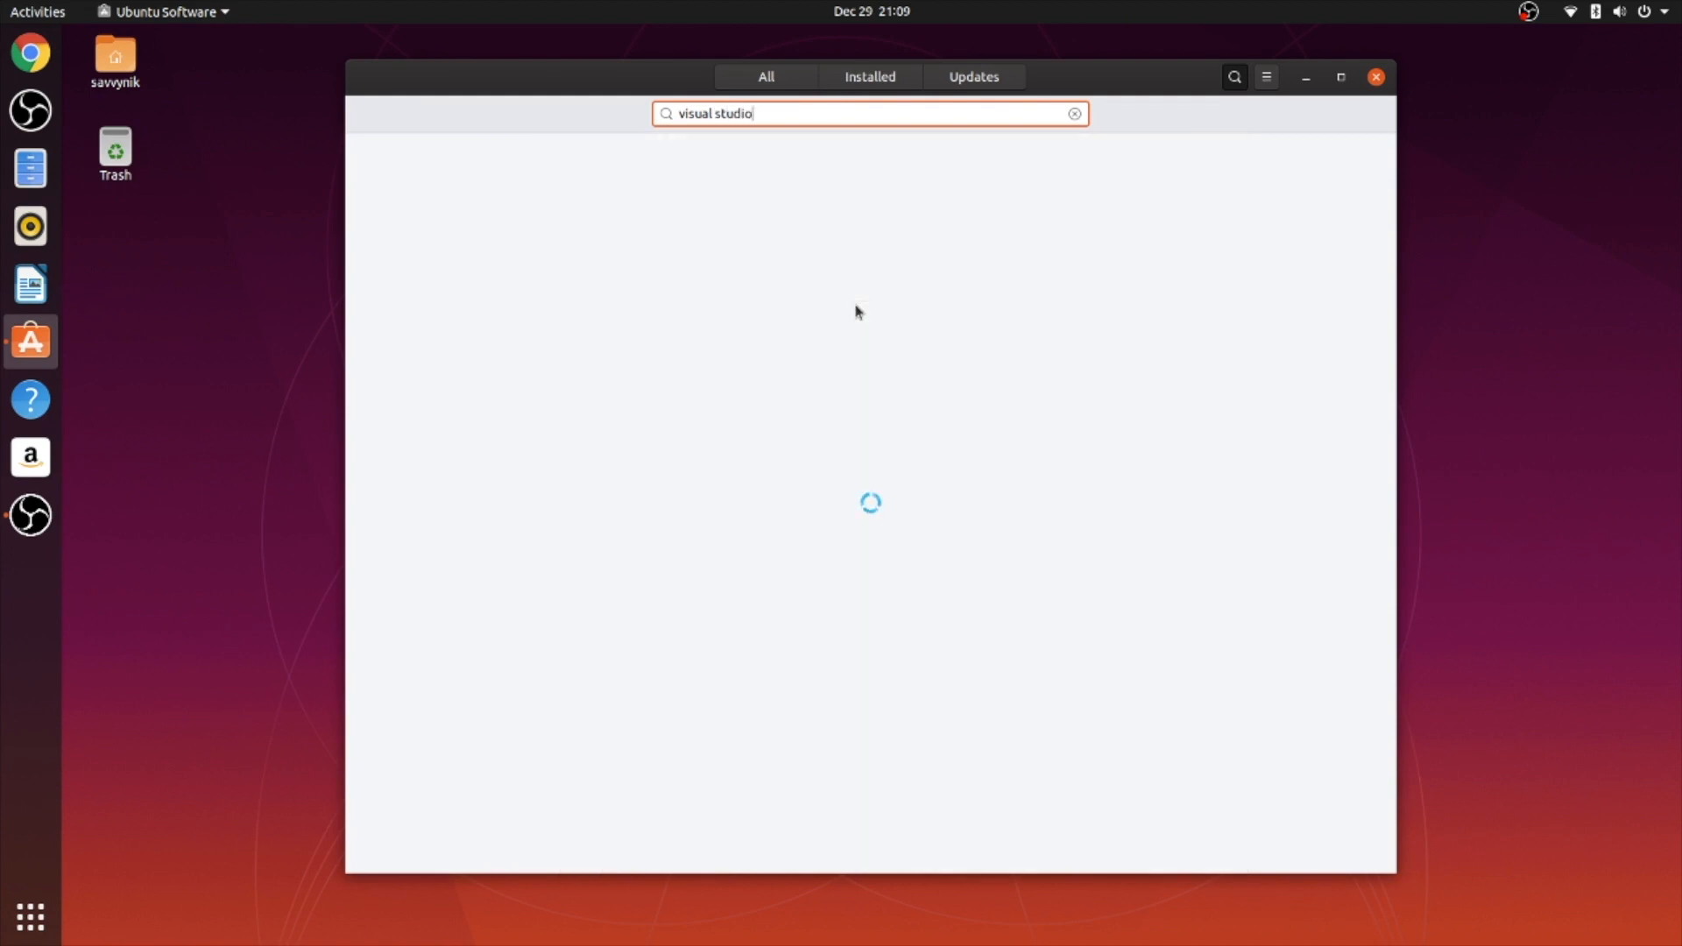
left_click(776, 140)
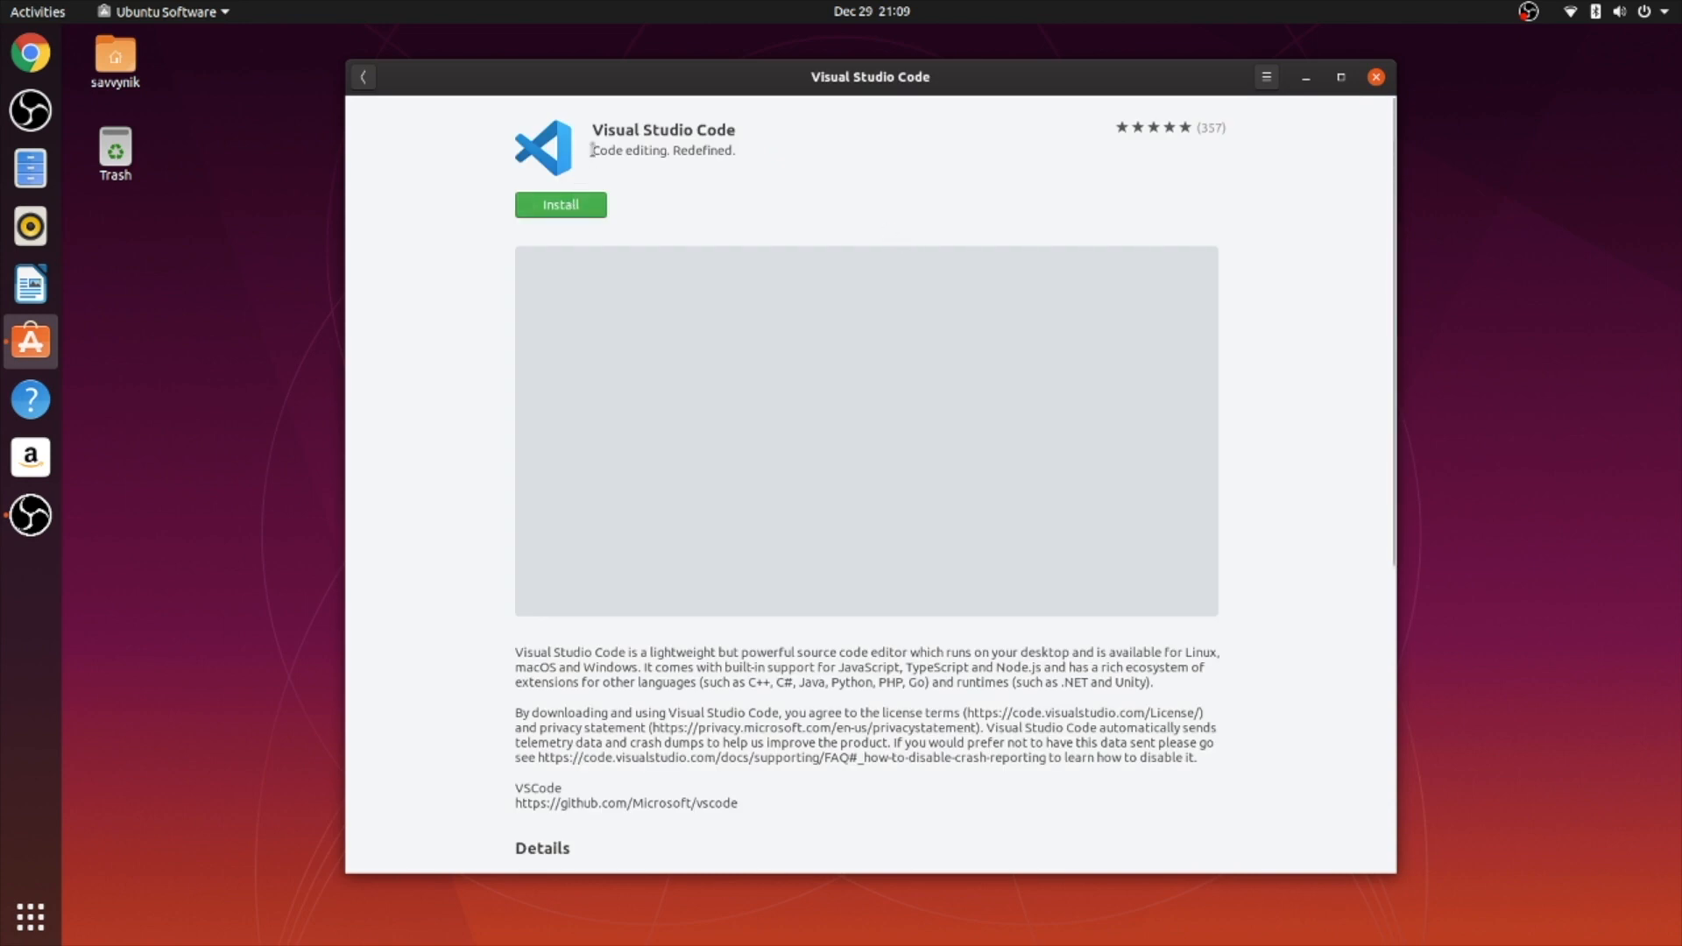
left_click_drag(637, 151, 730, 152)
left_click(741, 156)
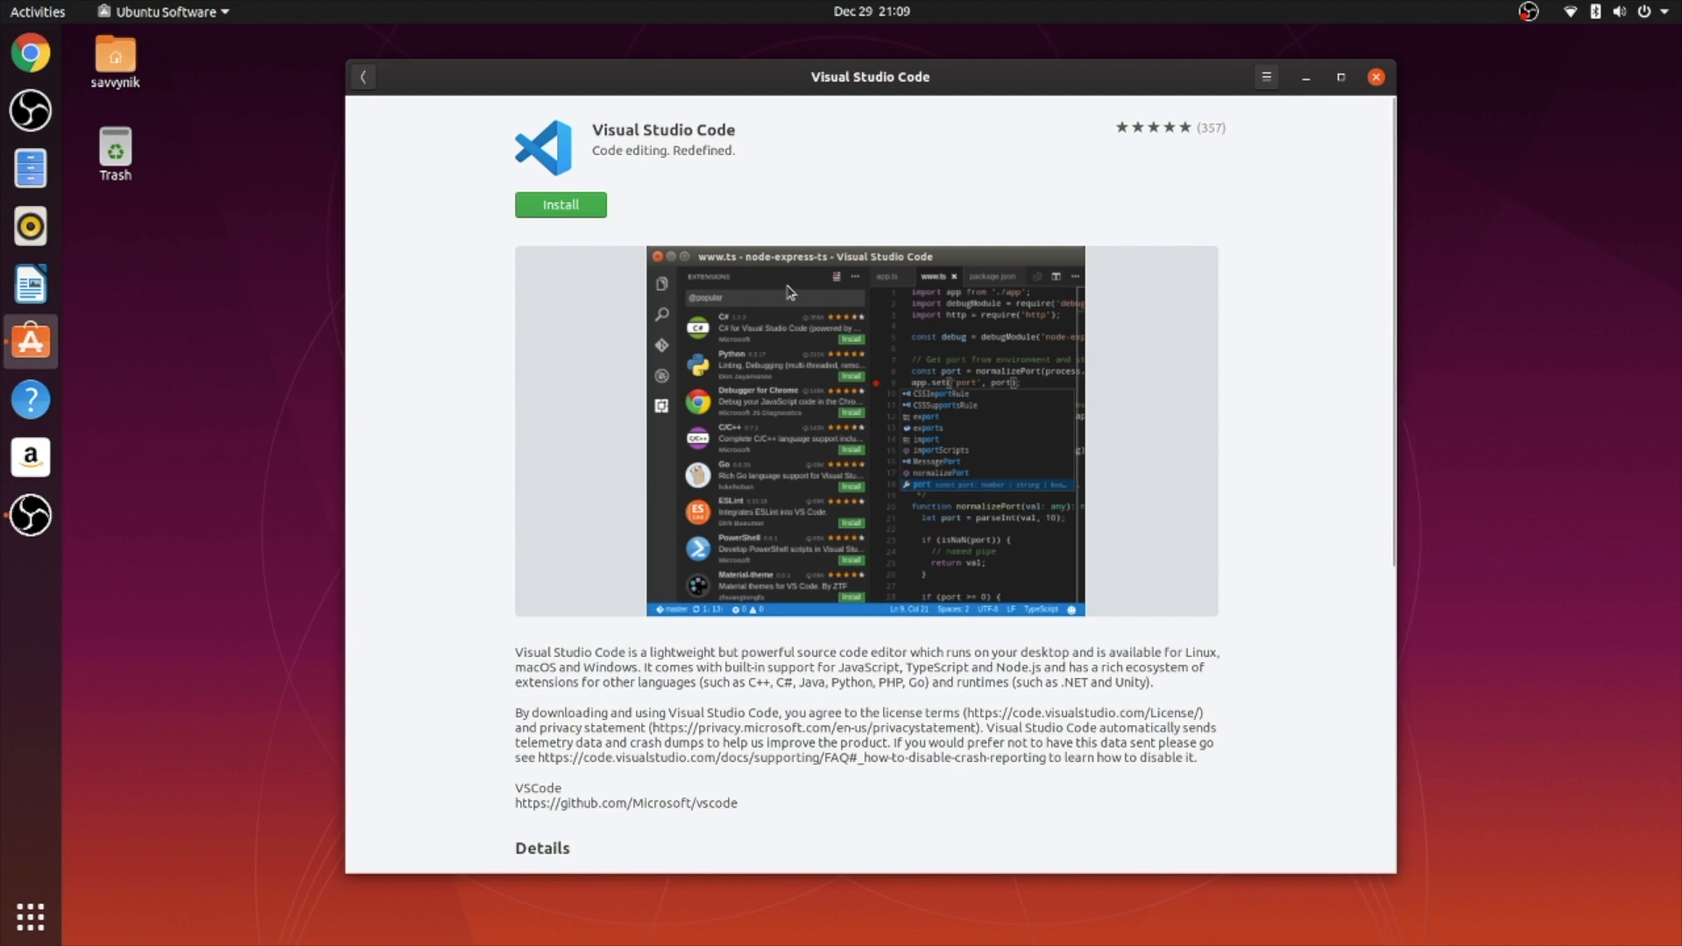
left_click(545, 205)
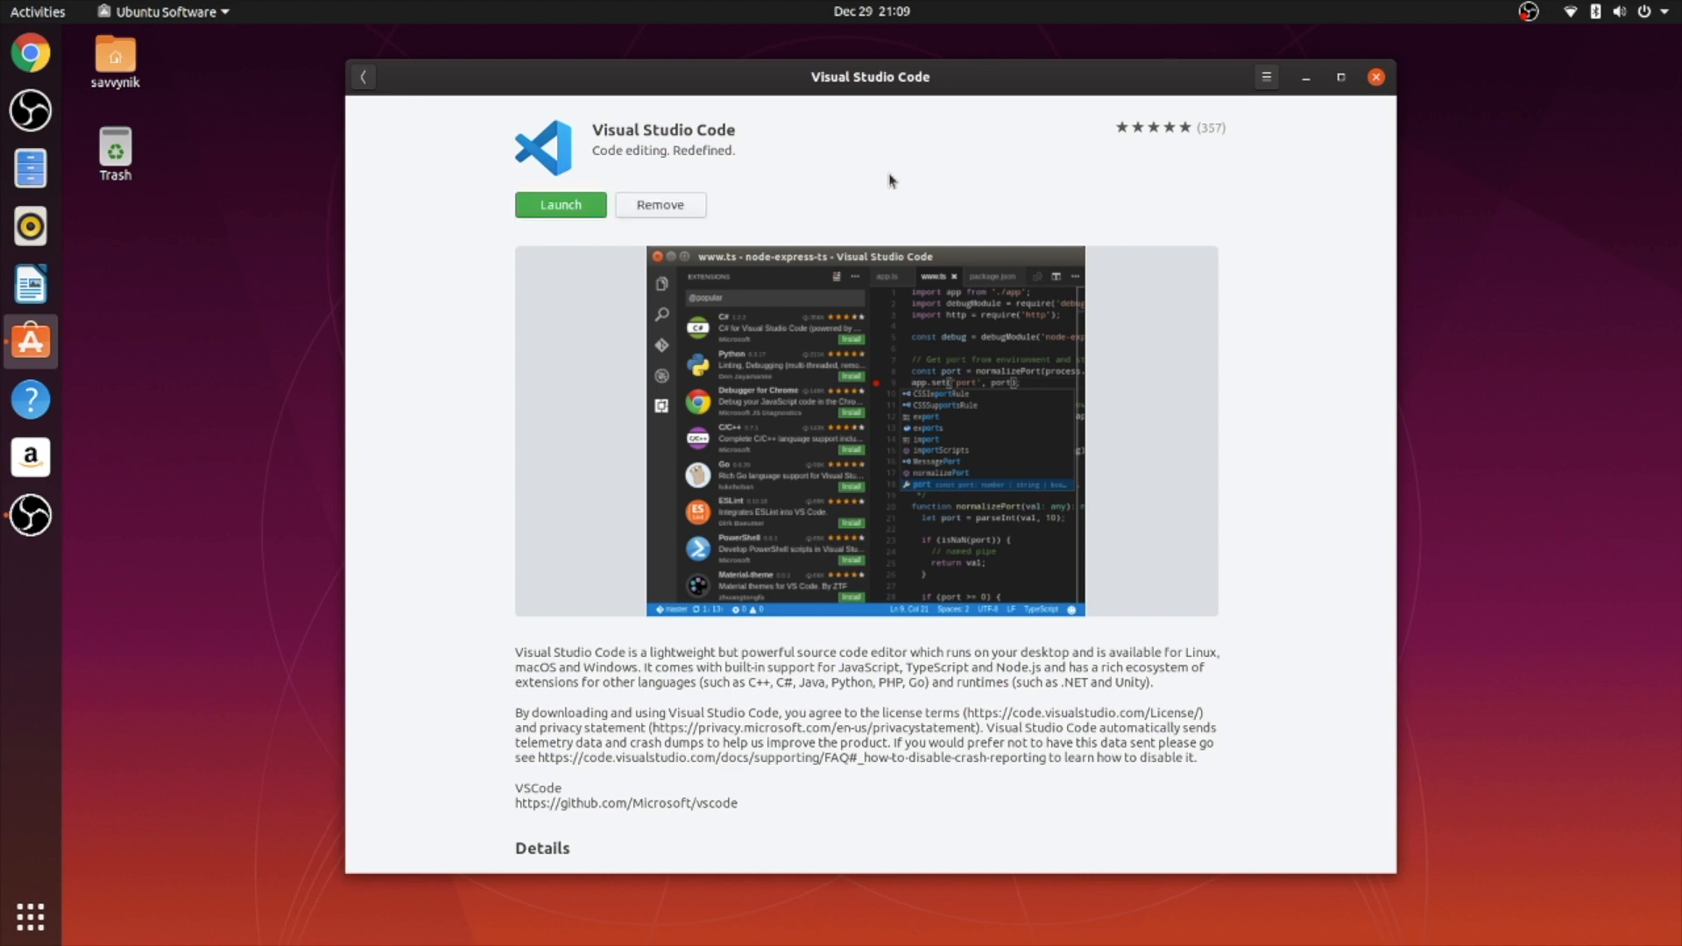
- Launch Visual Studio Code and maximize its window
left_click(574, 205)
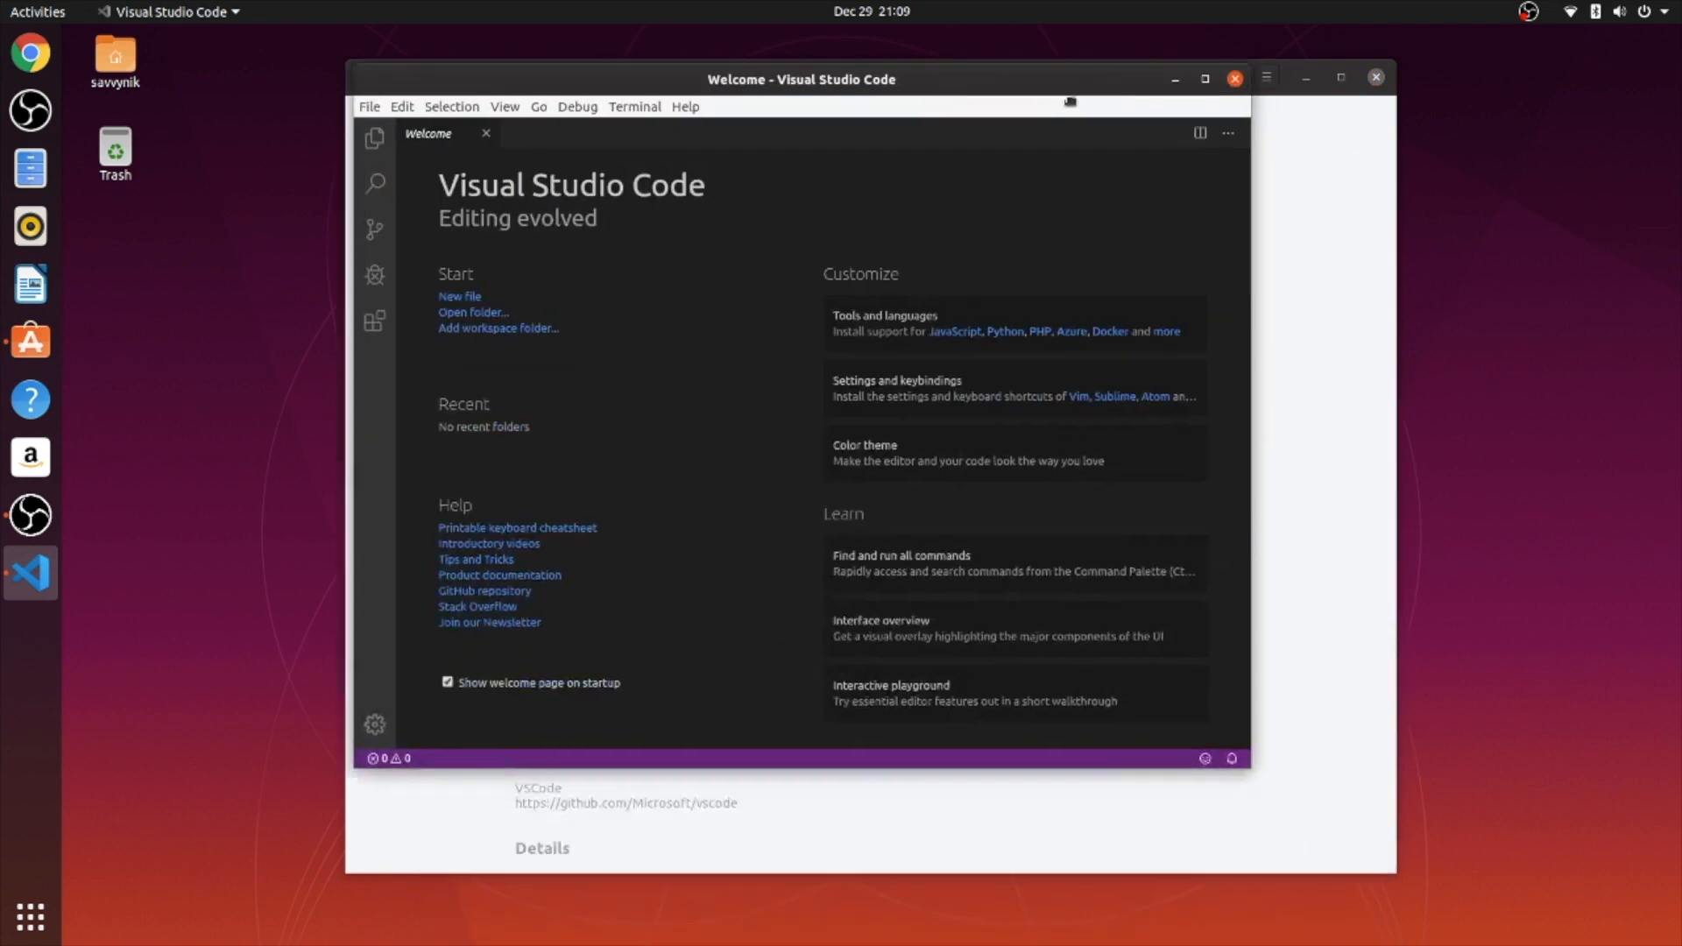
double_click(538, 103)
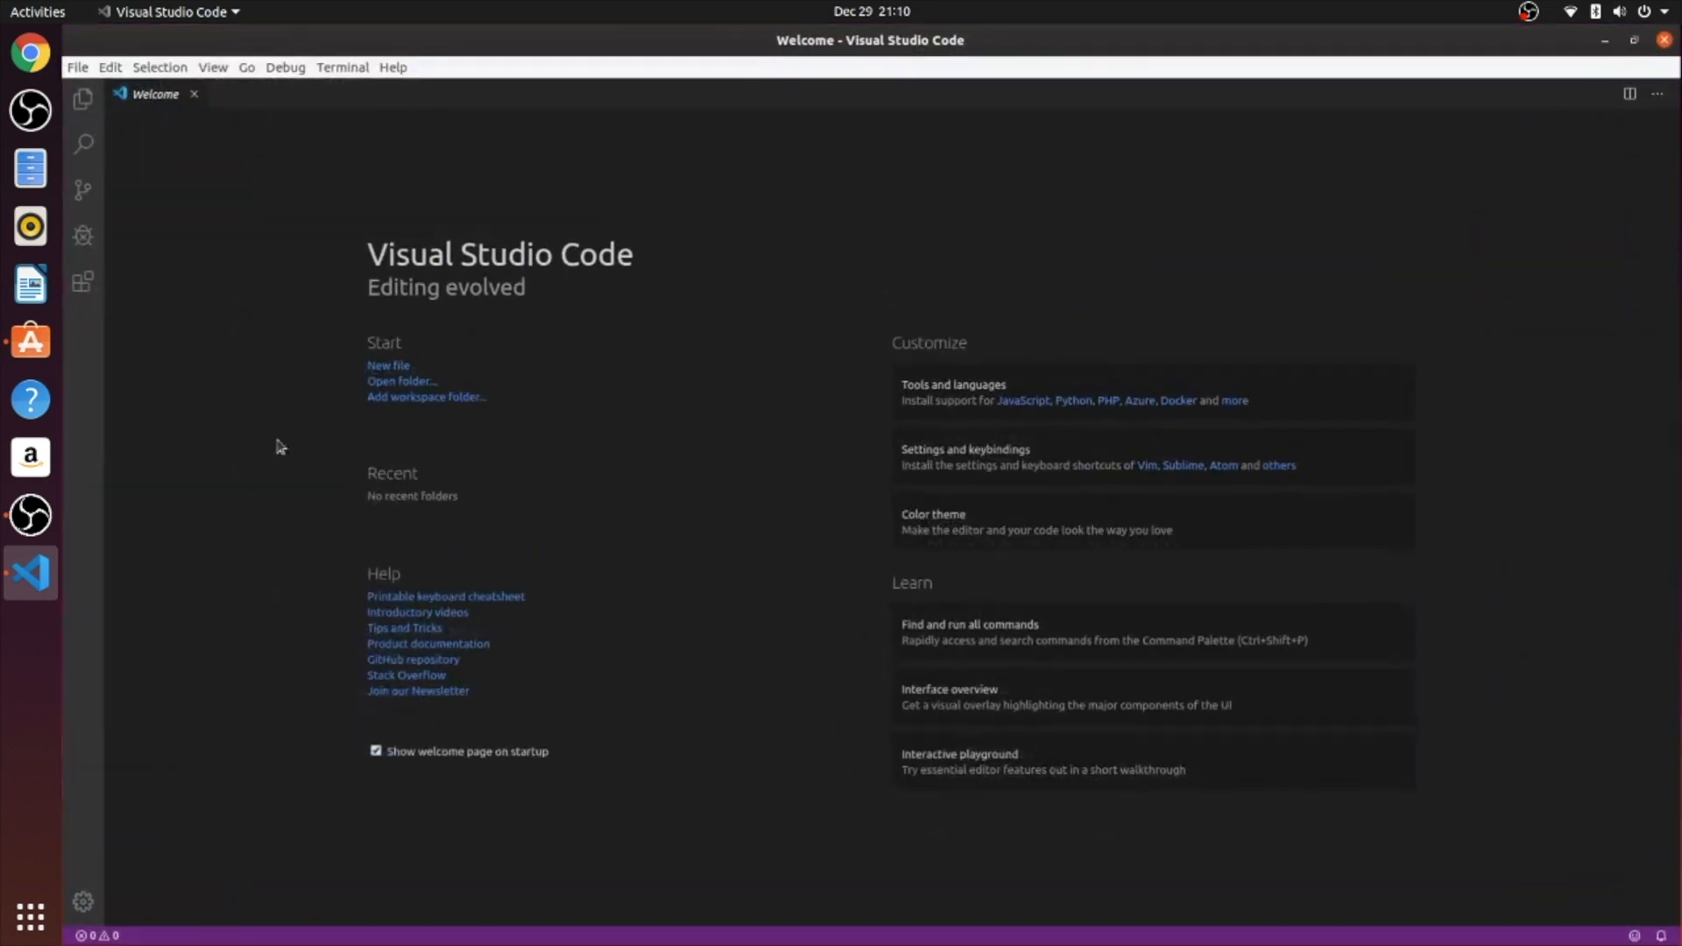
- Find the Code Runner extension by searching the extensions marketplace for runner, and install it
left_click(83, 281)
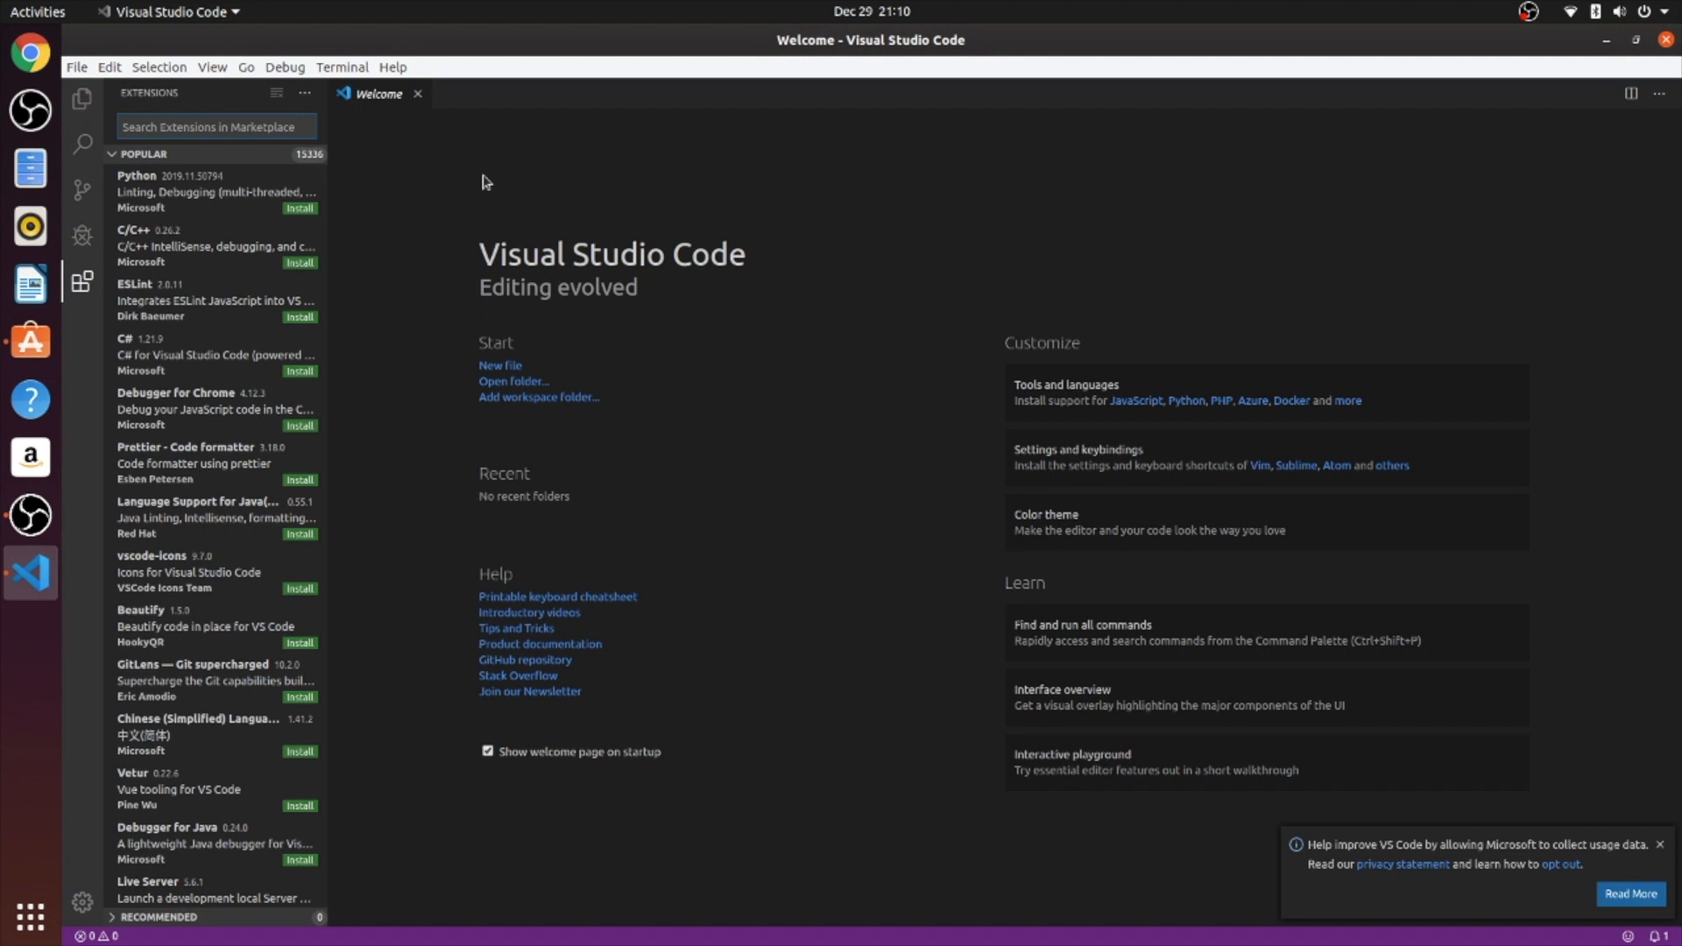
type("runner")
left_click(194, 229)
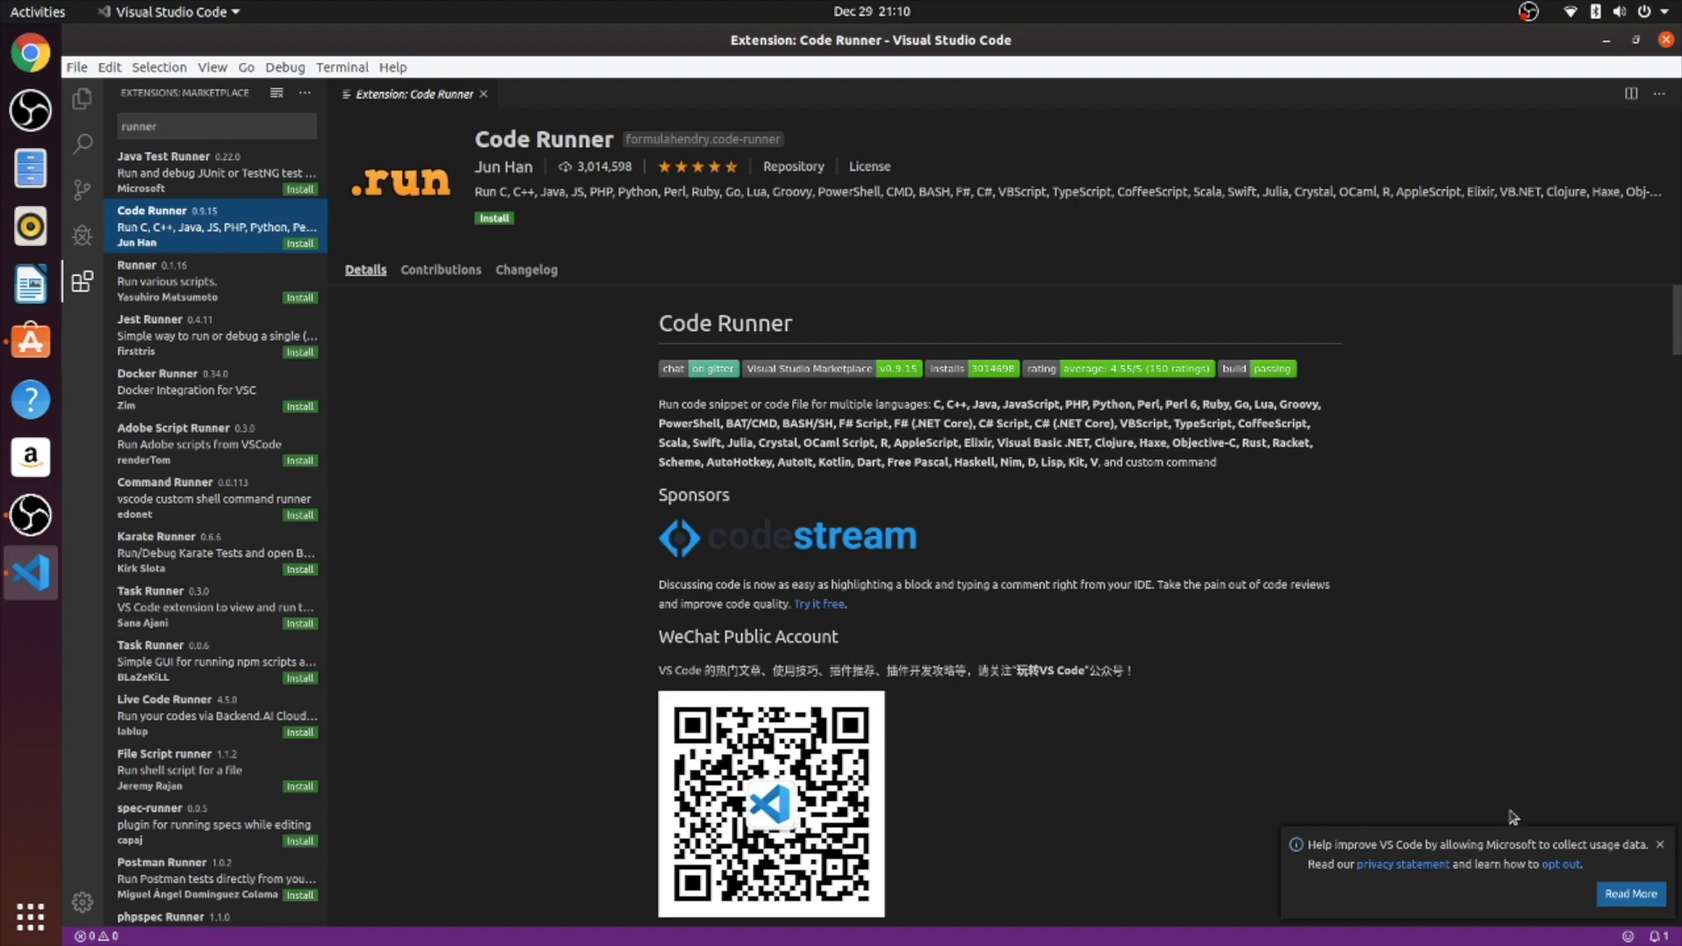
left_click(1659, 844)
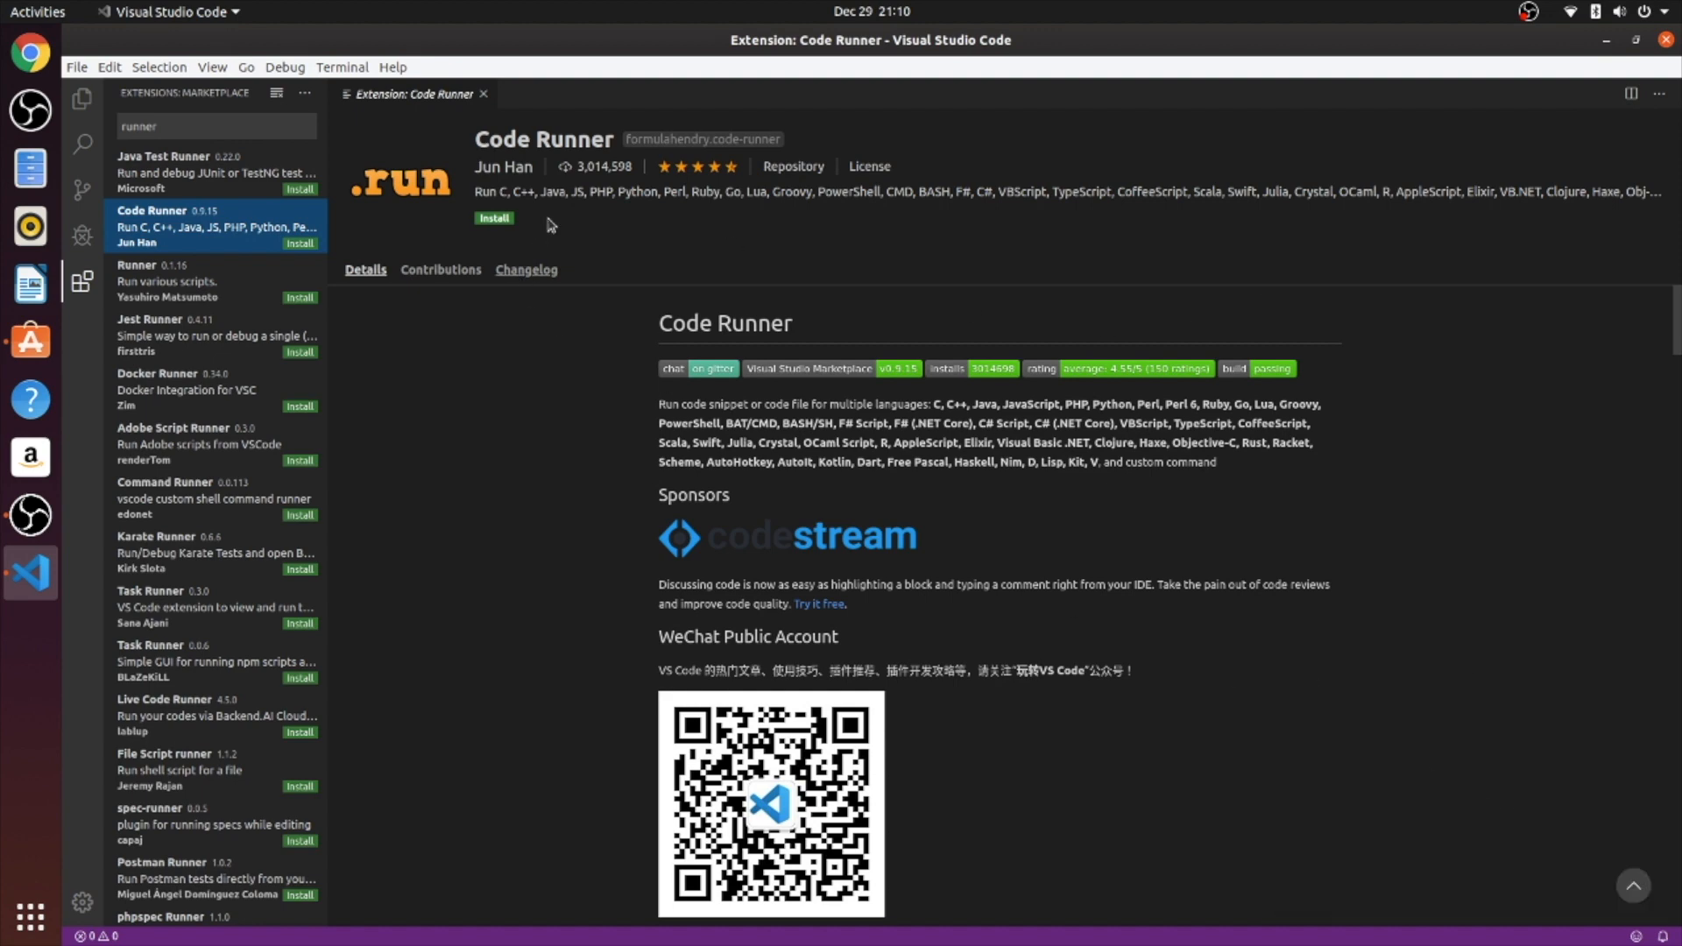
left_click(494, 218)
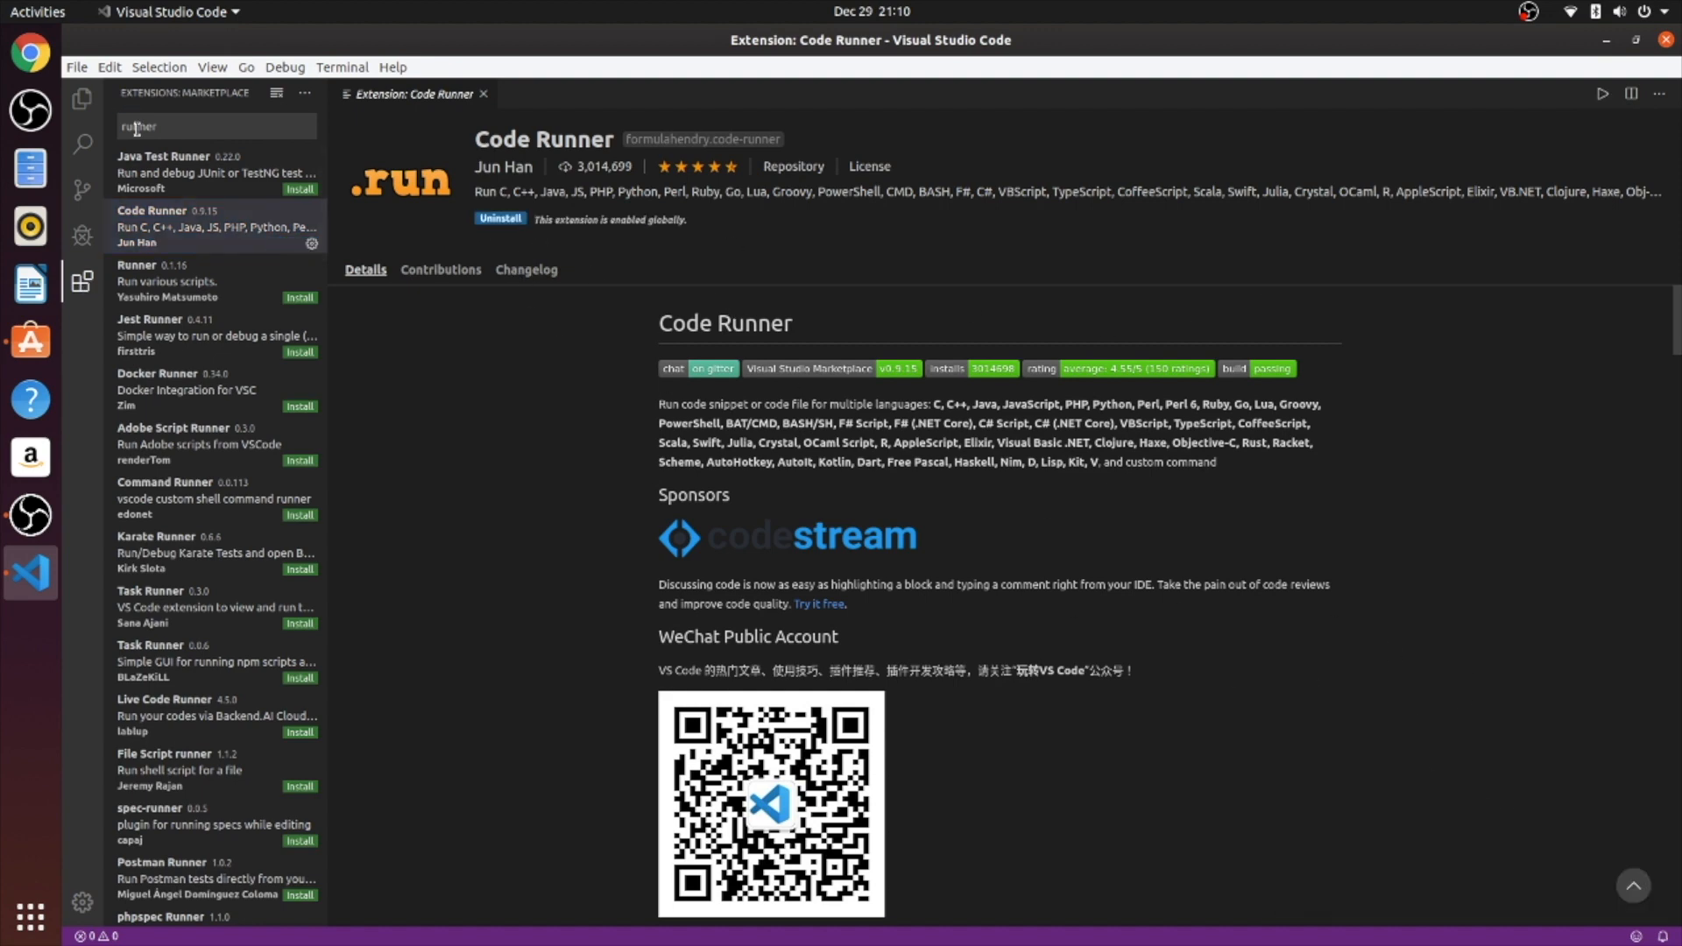
- Find Microsoft's C/C++ extension by searching the marketplace for c++, and install it
double_click(214, 123)
type("c++")
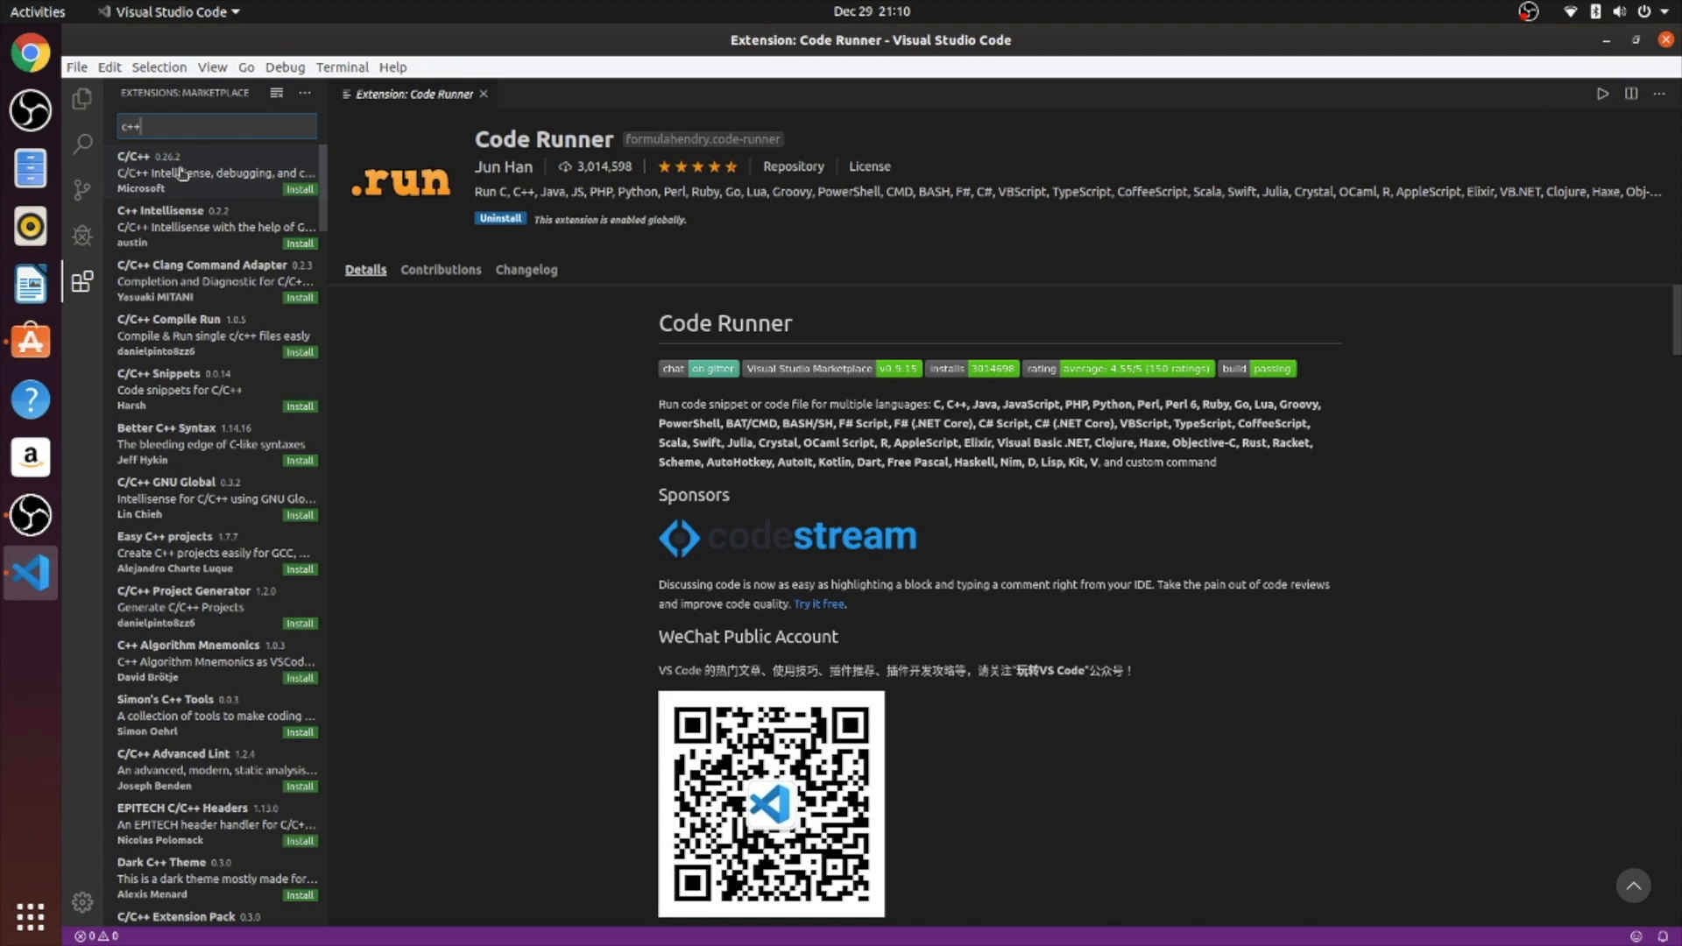
left_click(234, 176)
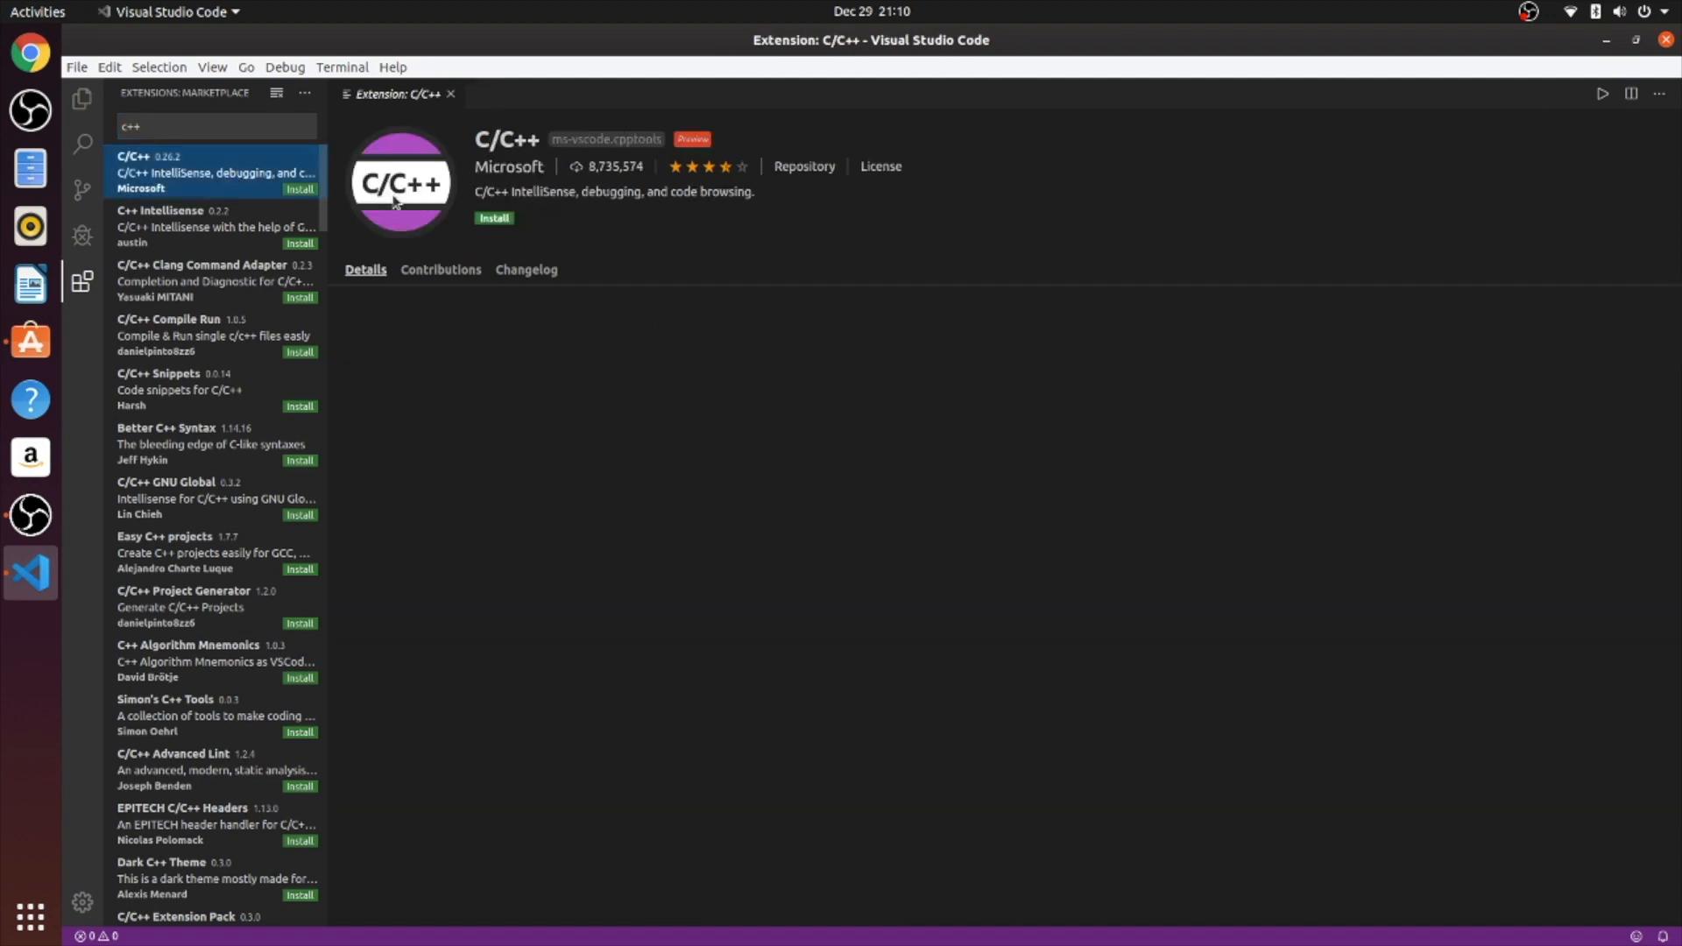
left_click(499, 218)
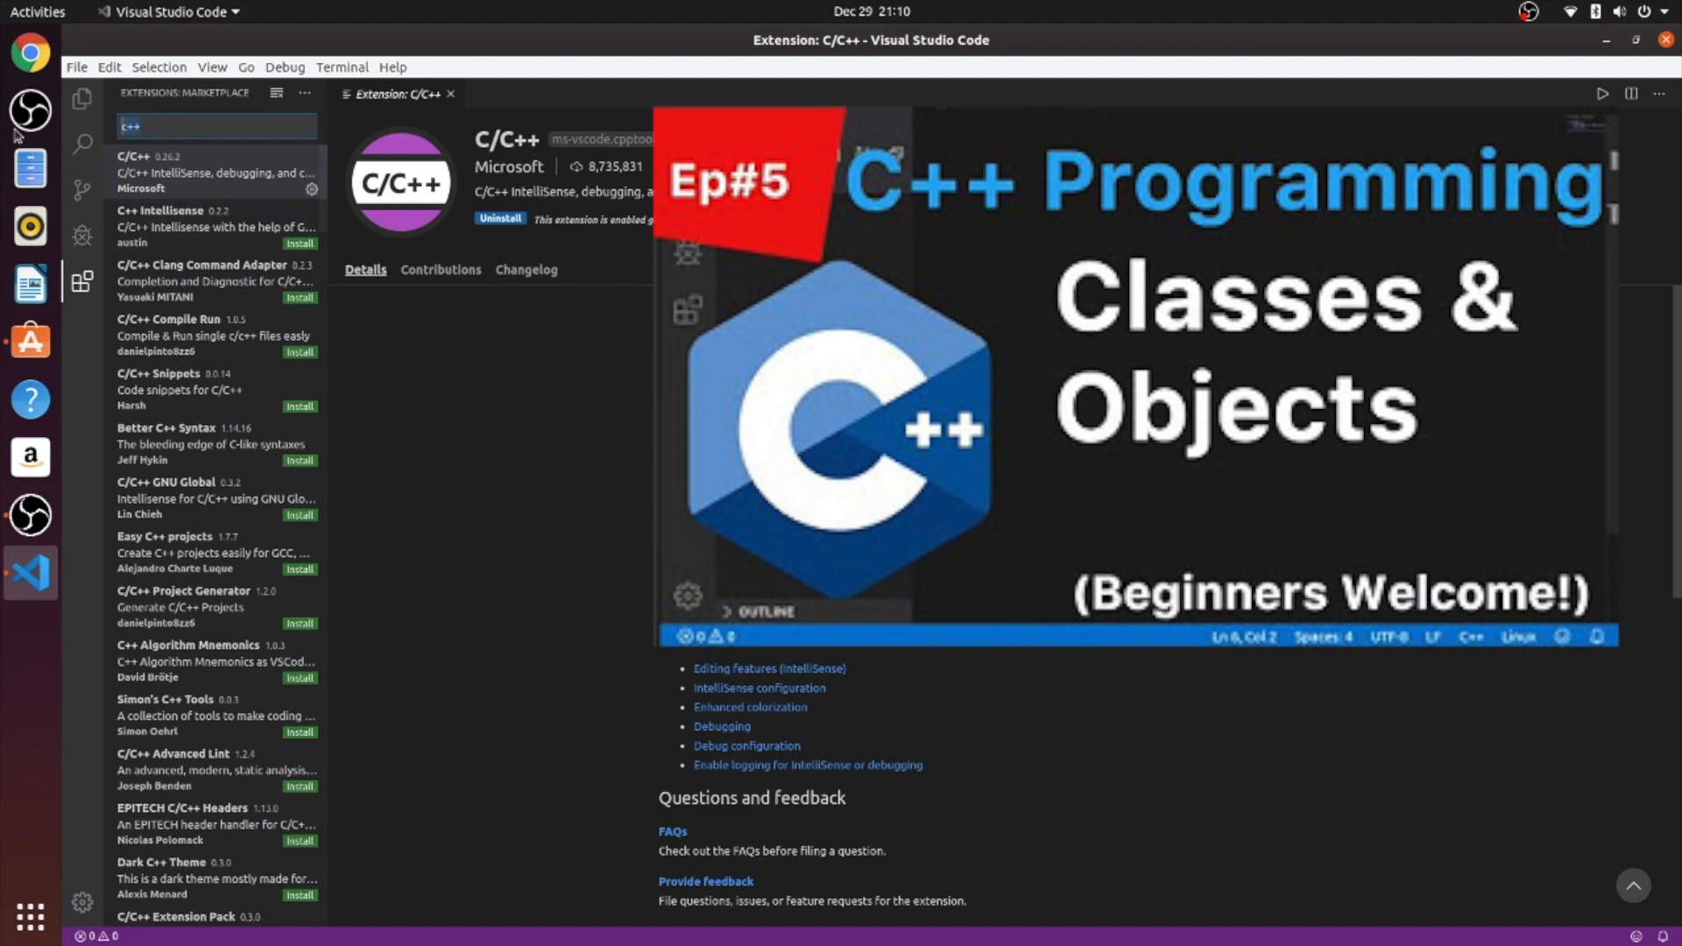
- Install the C/C++ Makefile Project extension, found by searching the marketplace for makefile, and close Visual Studio Code
key("BackSpace")
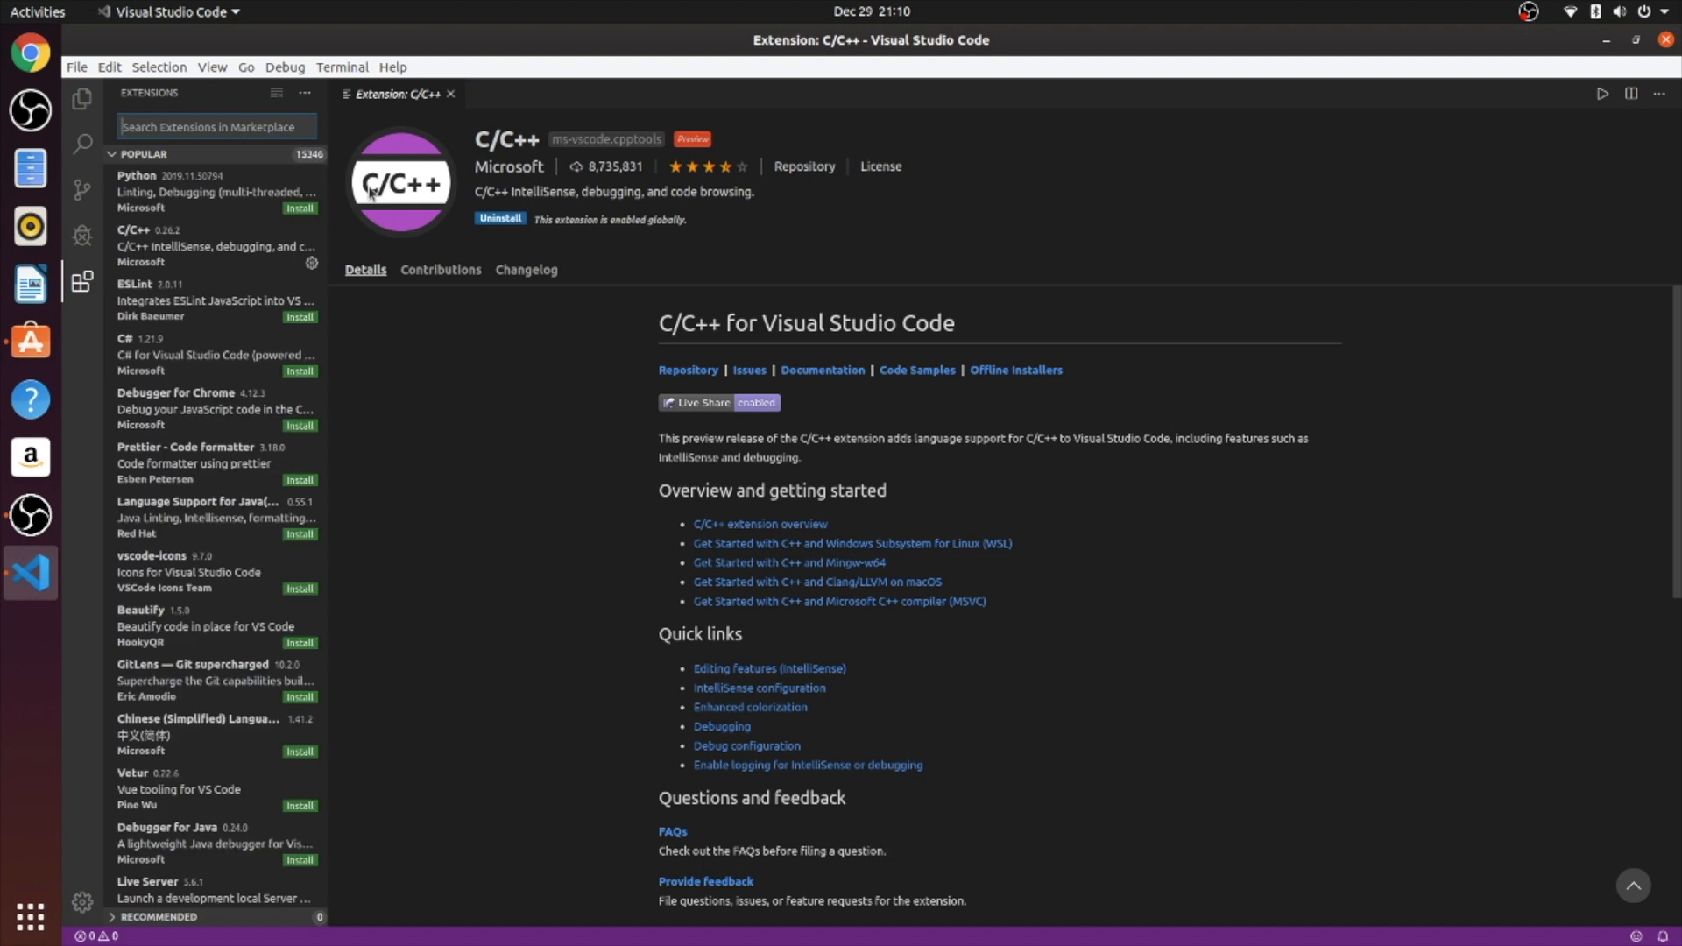
type("makefile")
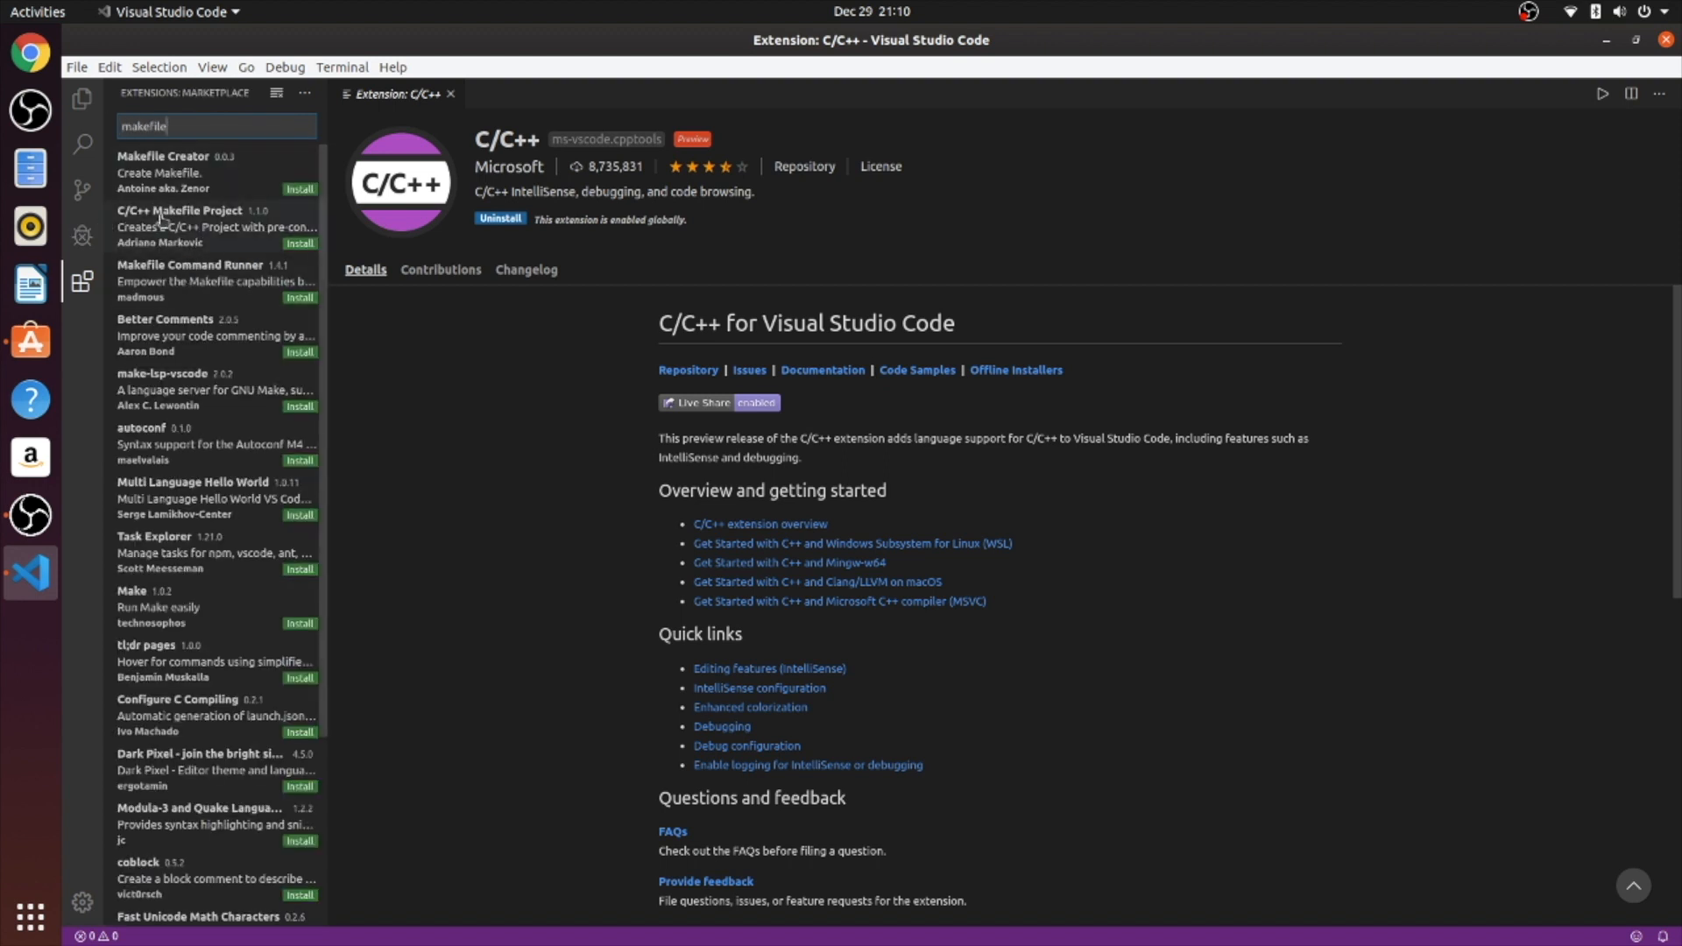
left_click(198, 229)
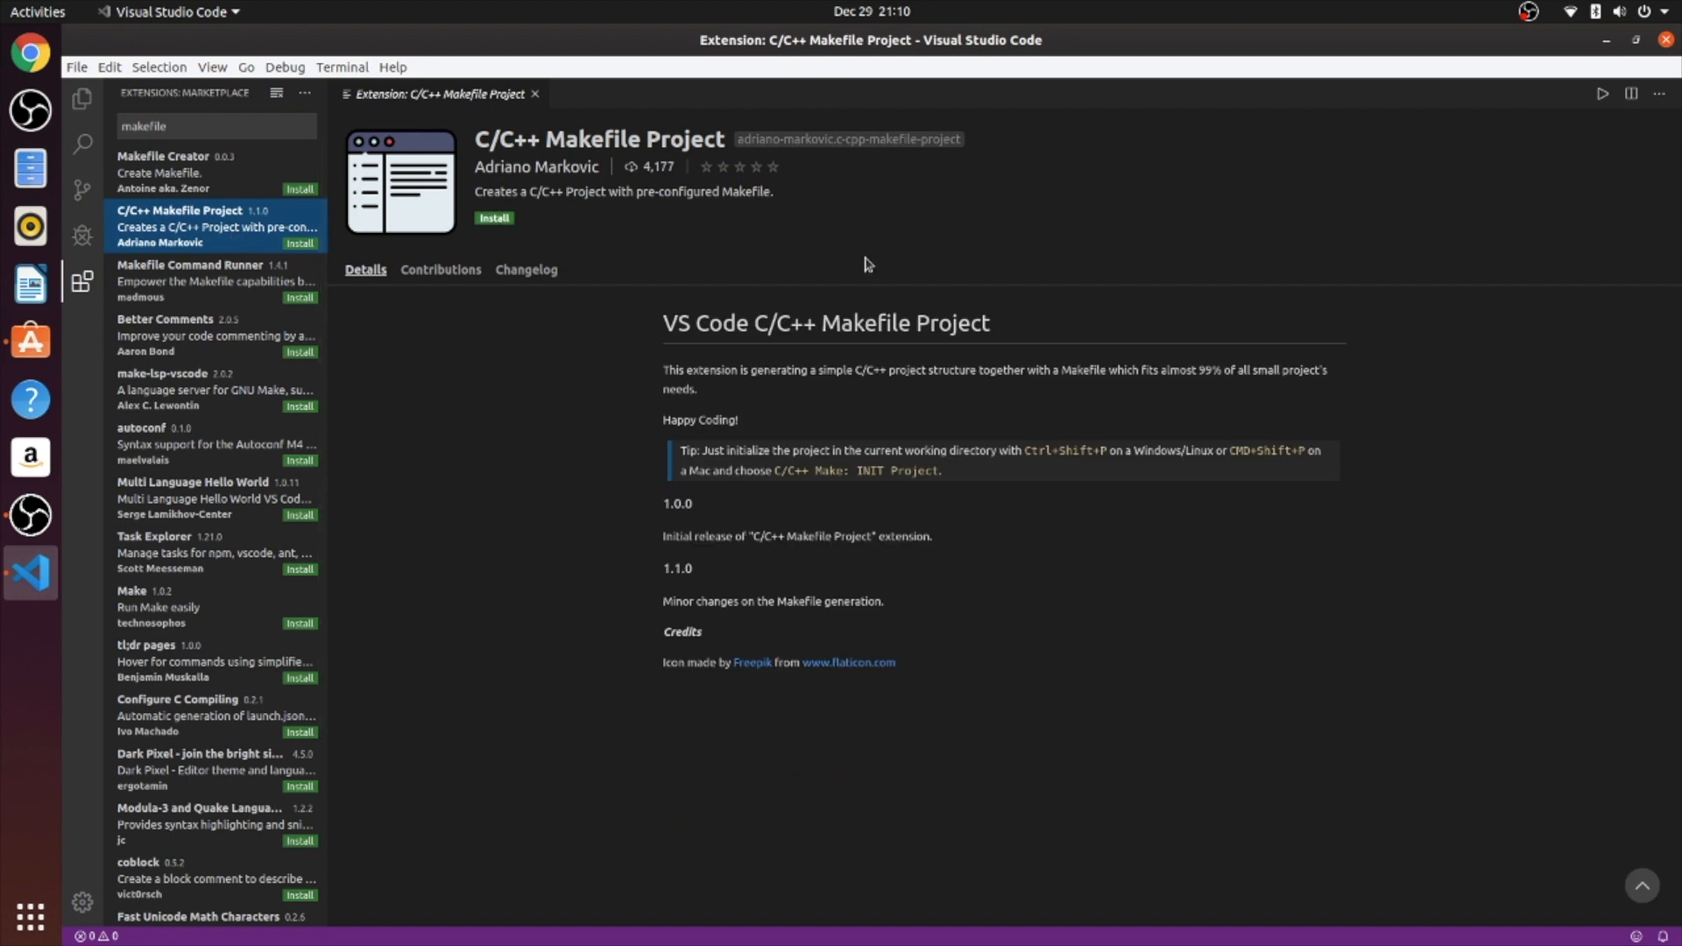
left_click(493, 218)
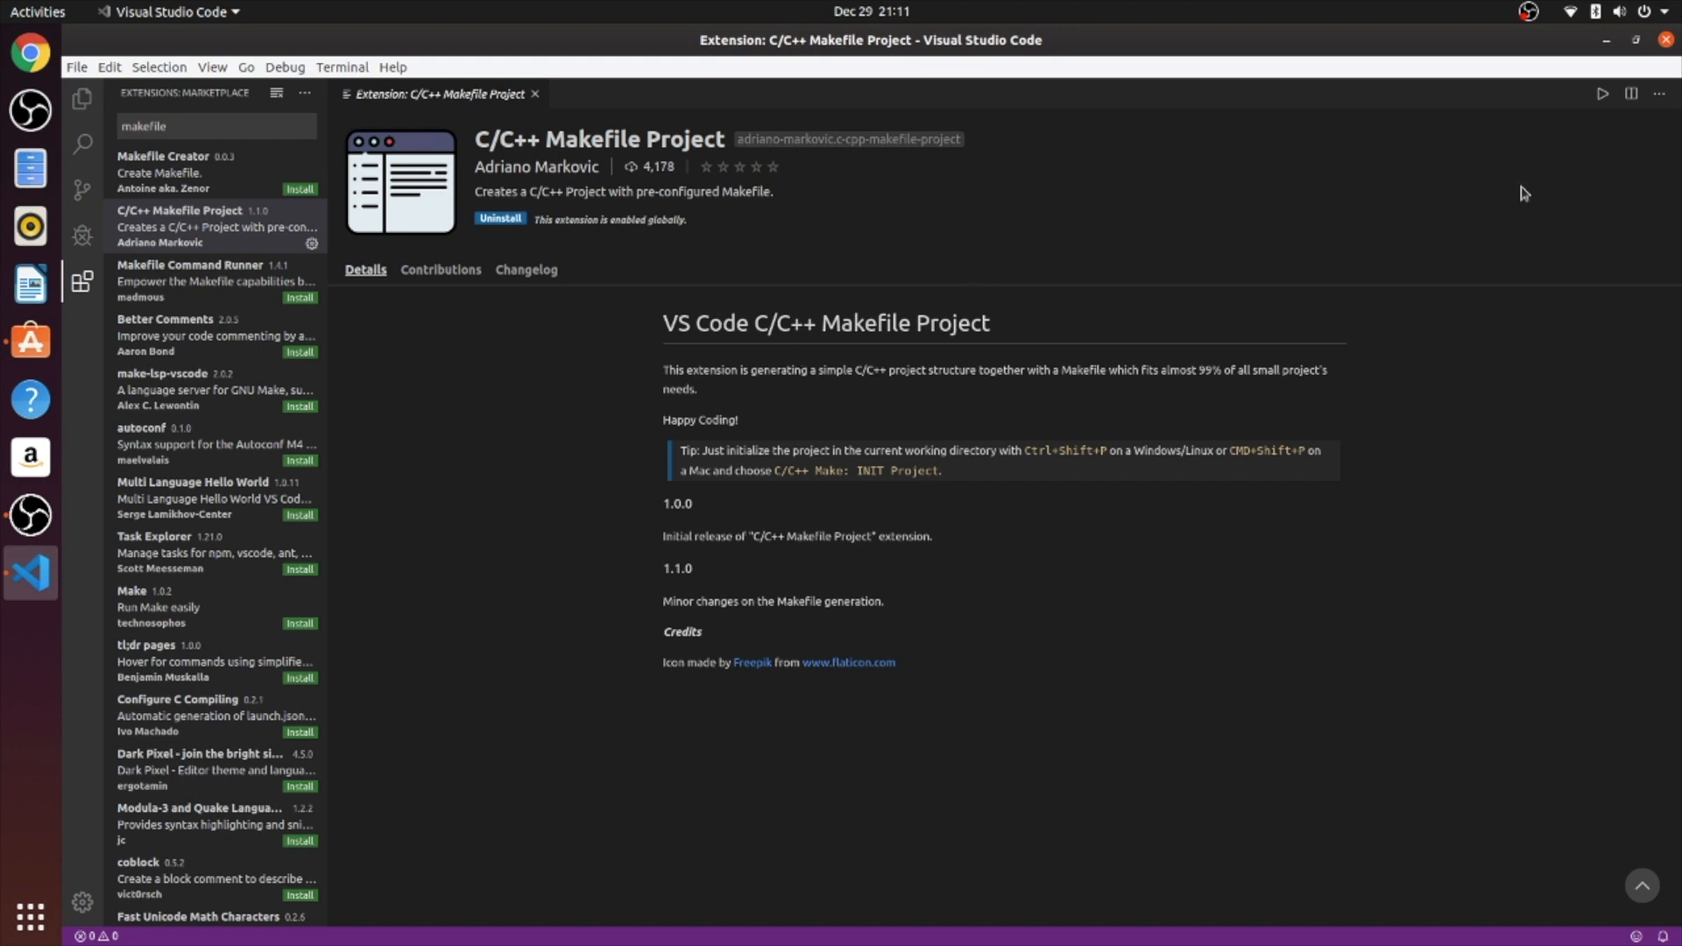
left_click(1666, 40)
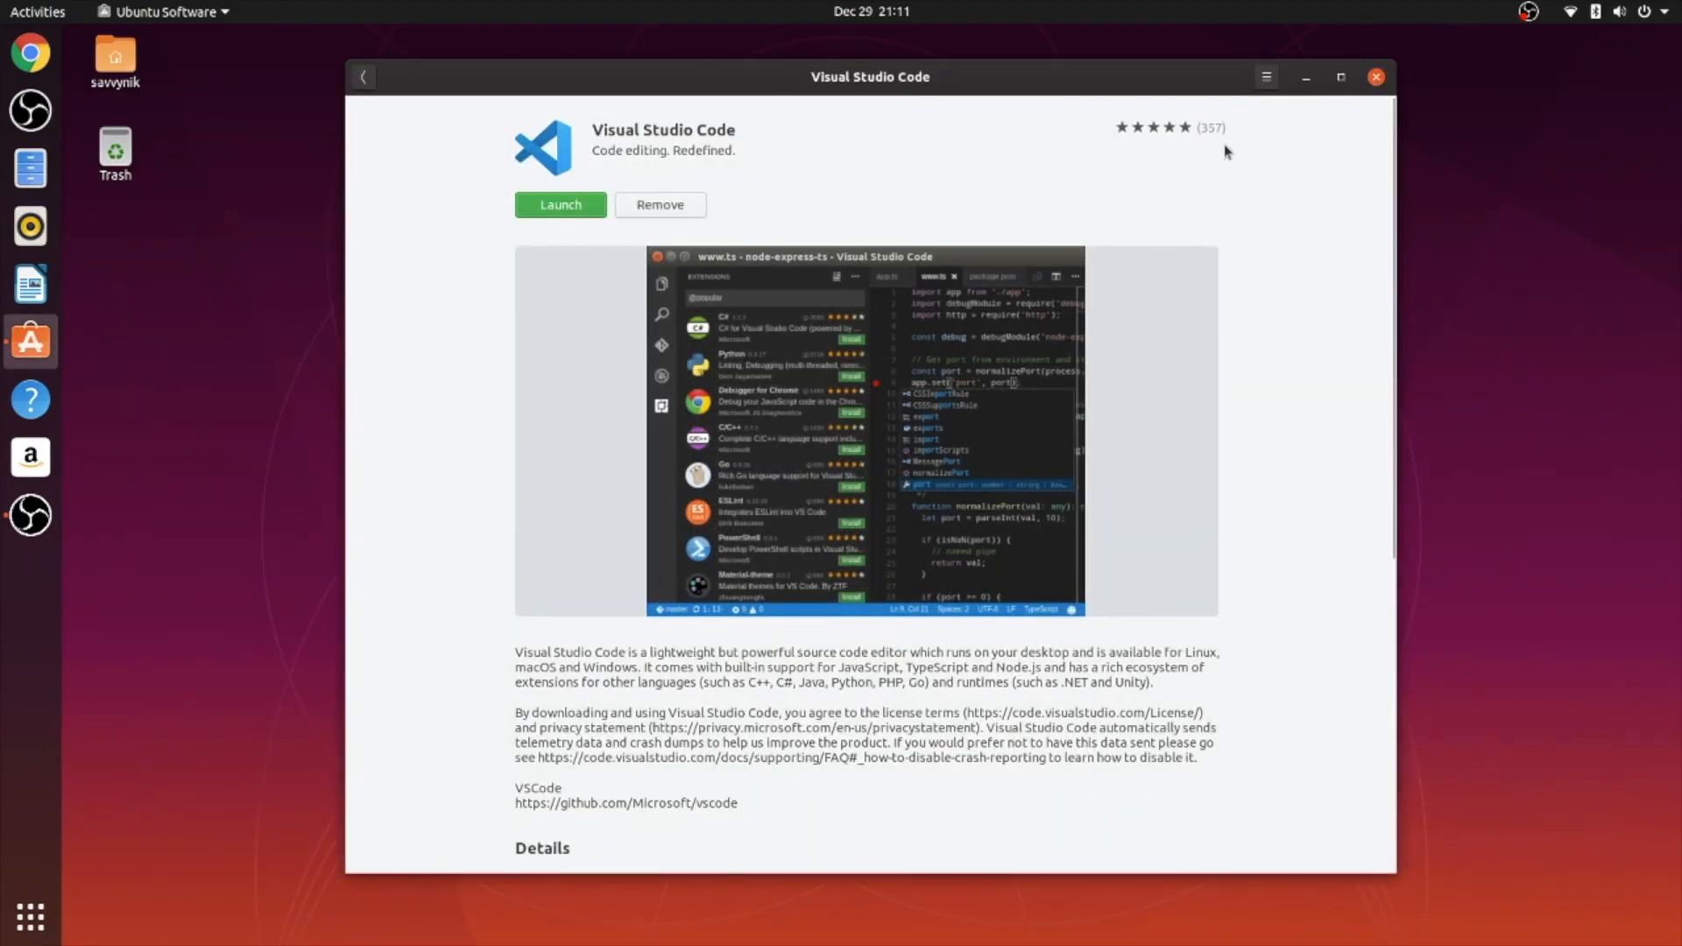
- Return to the software store's search results and replace the visual studio search with davin
left_click(363, 76)
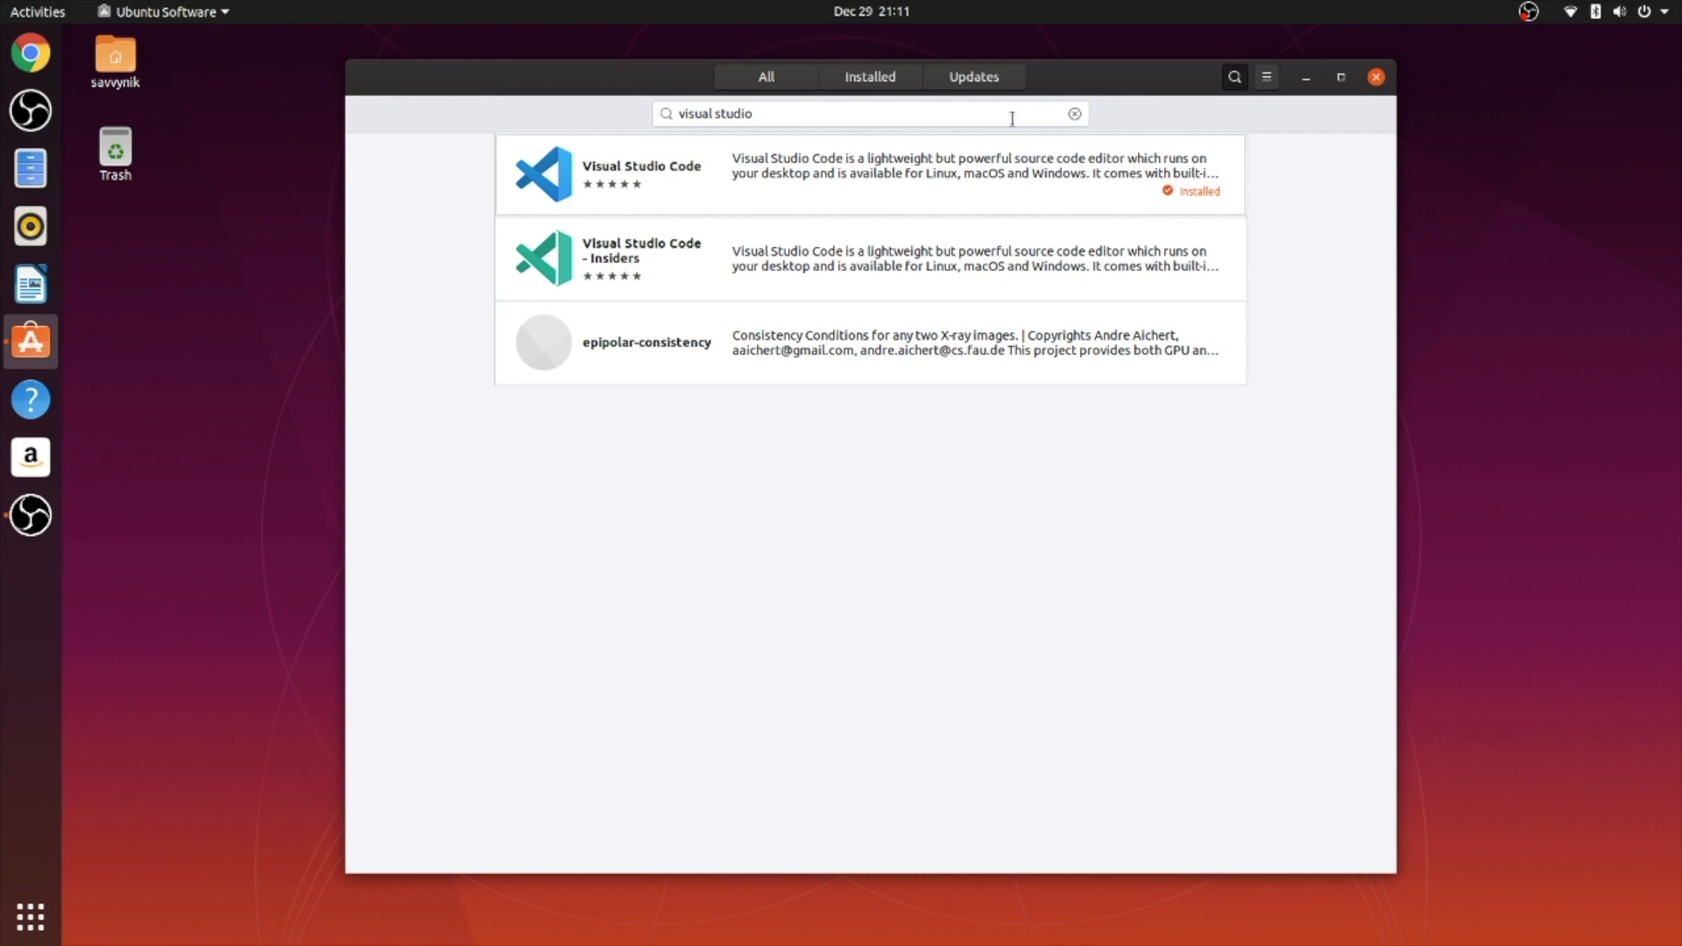
double_click(1011, 115)
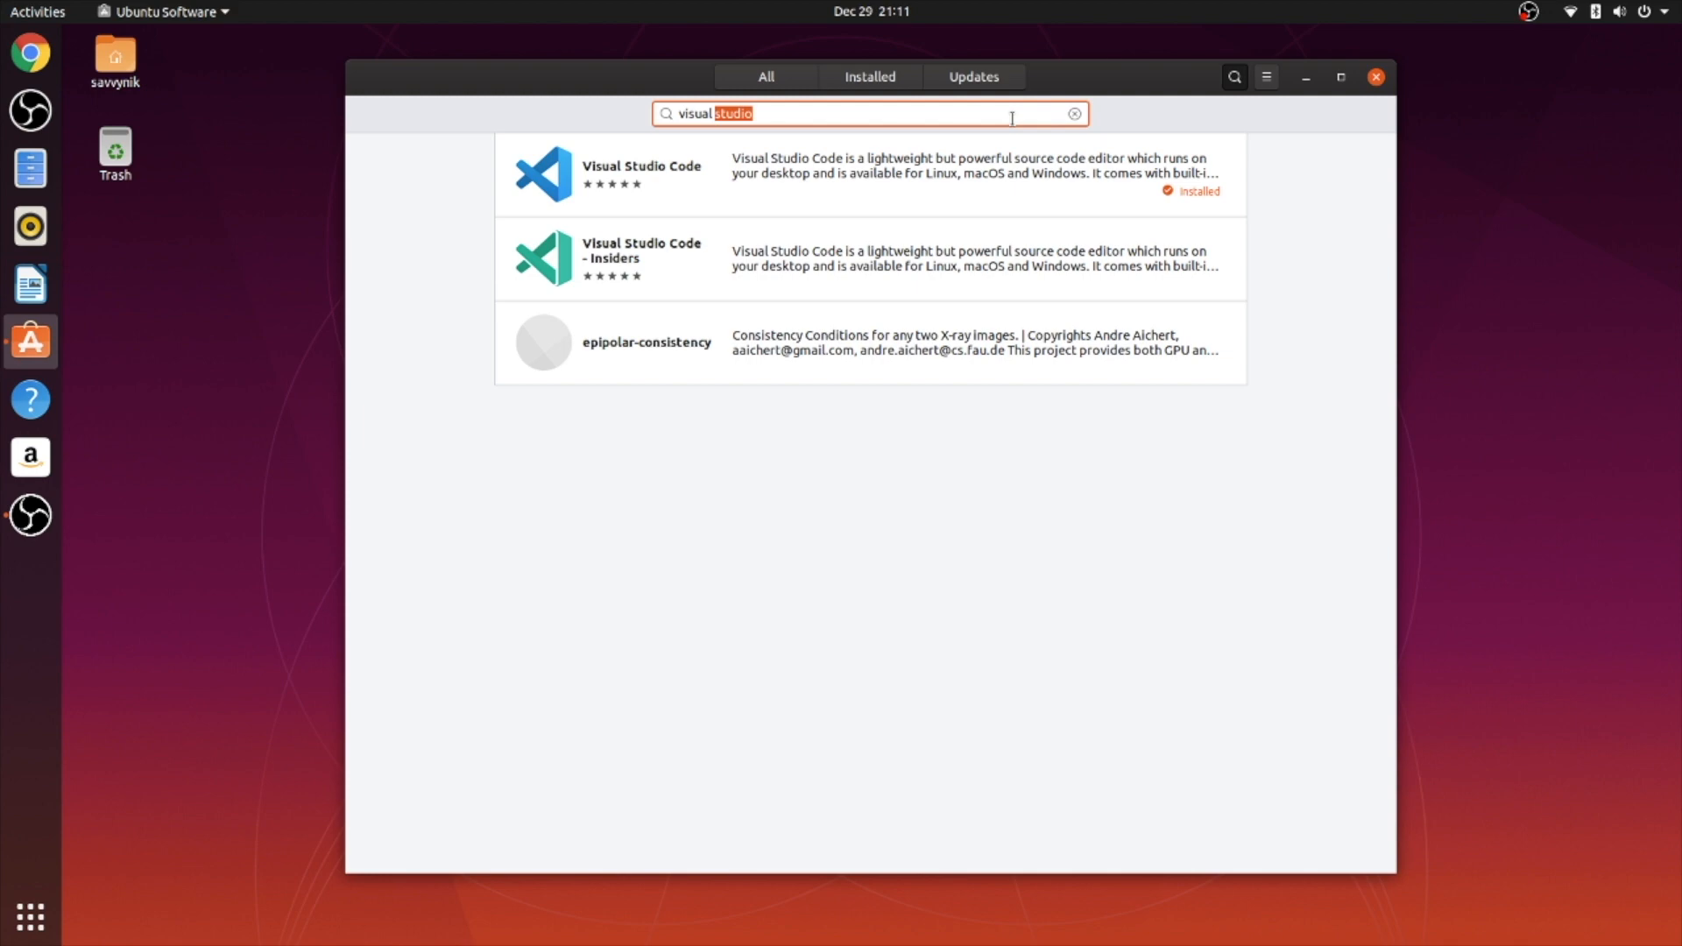
key("ctrl+a")
key("BackSpace")
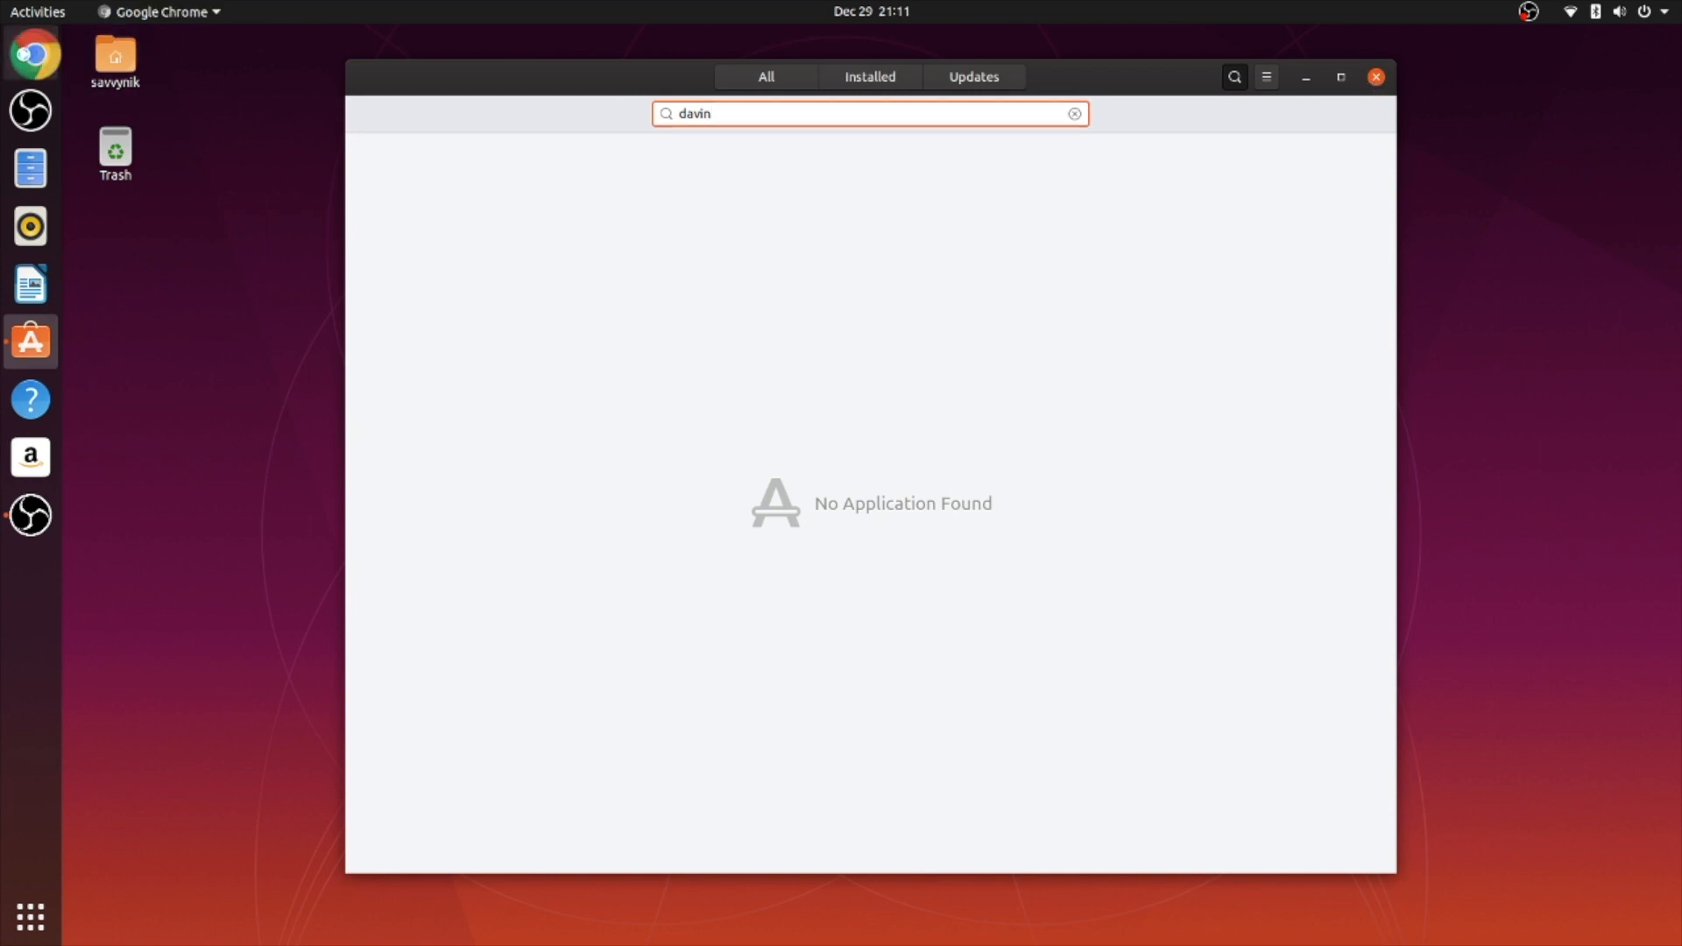
- Switch to Chrome, search Google for davinci resolve, and open Blackmagic Design's DaVinci Resolve 16 page
left_click(31, 53)
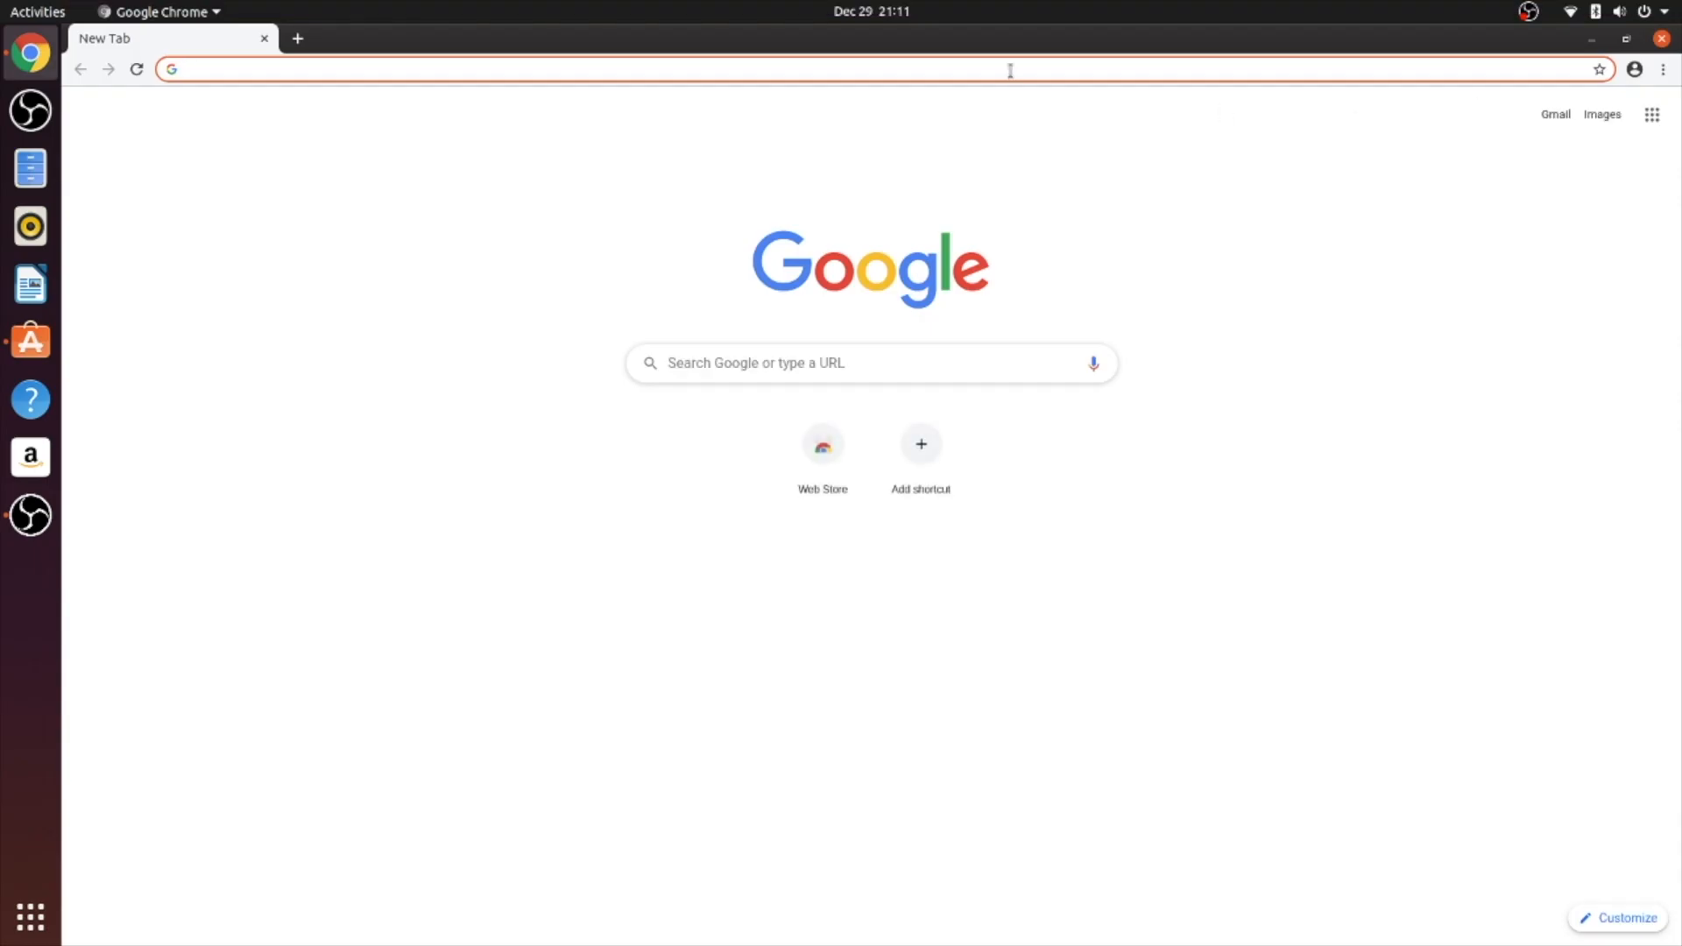
type("davi")
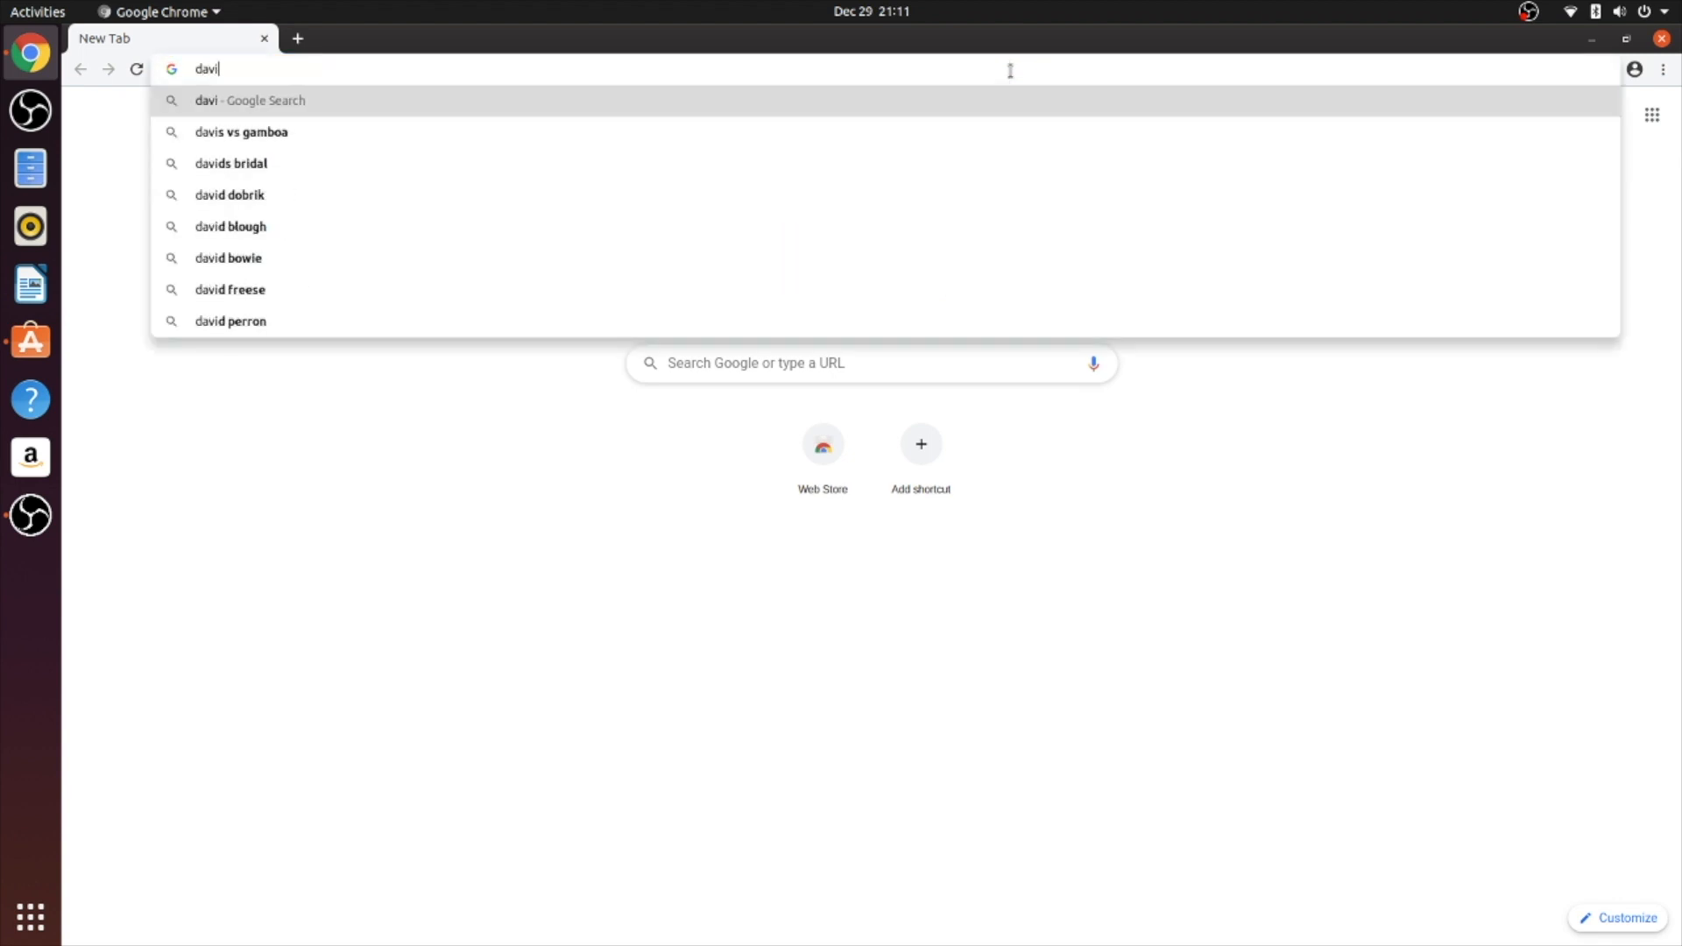
type("nci resolve")
key("Return")
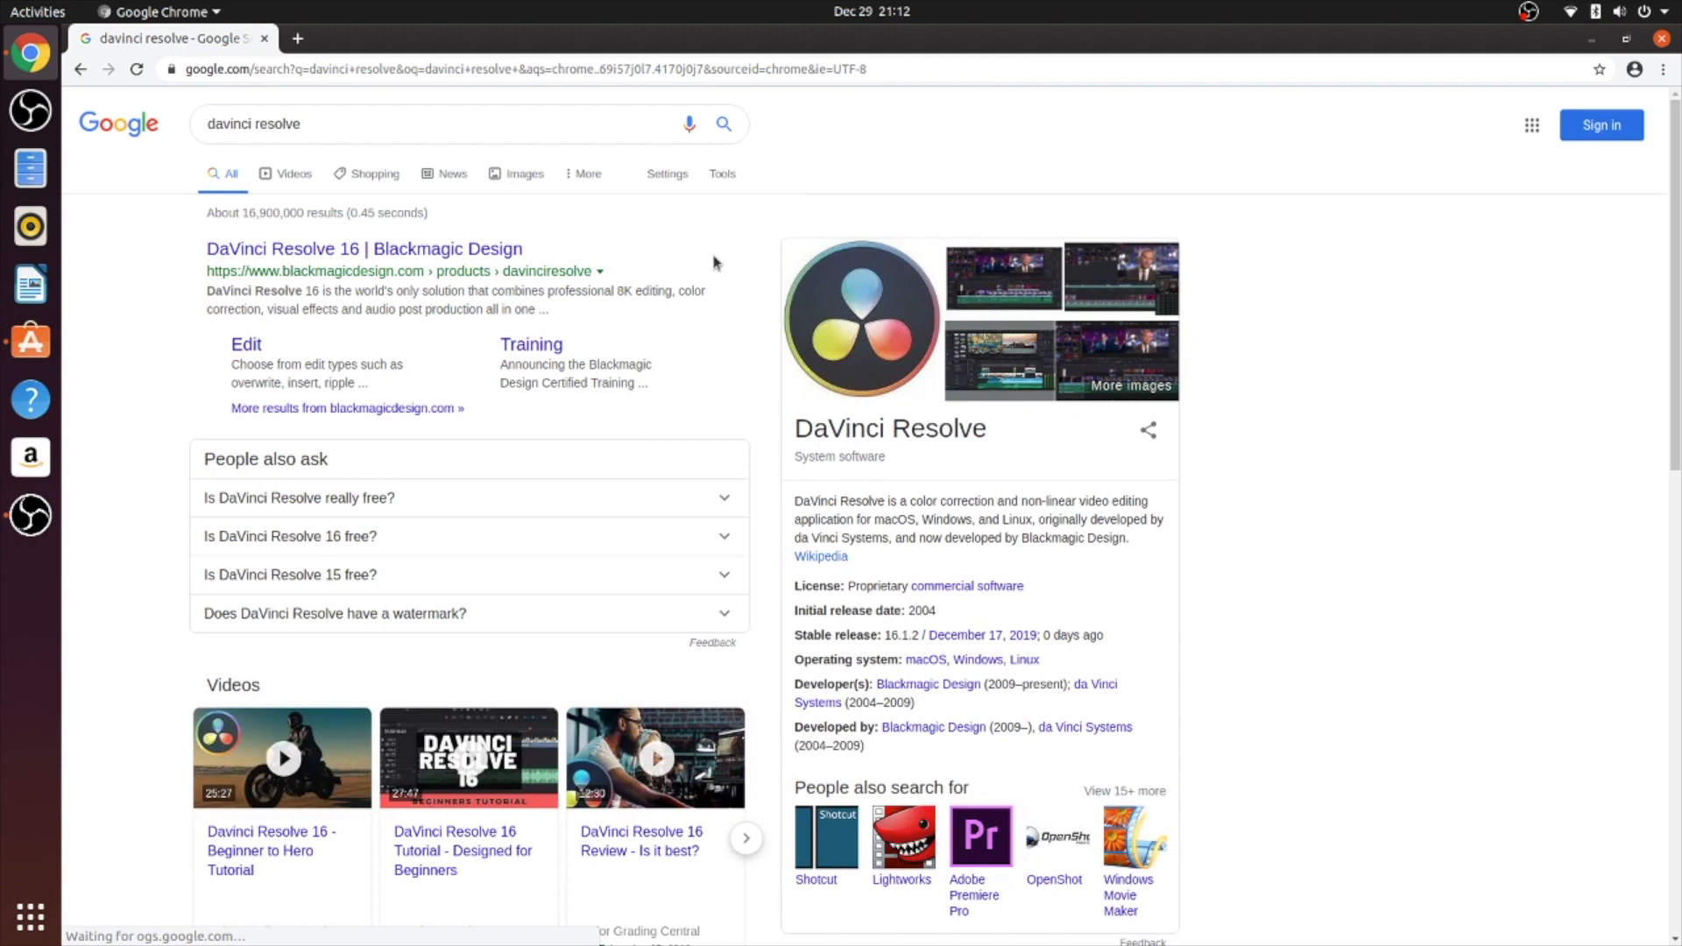
left_click(451, 252)
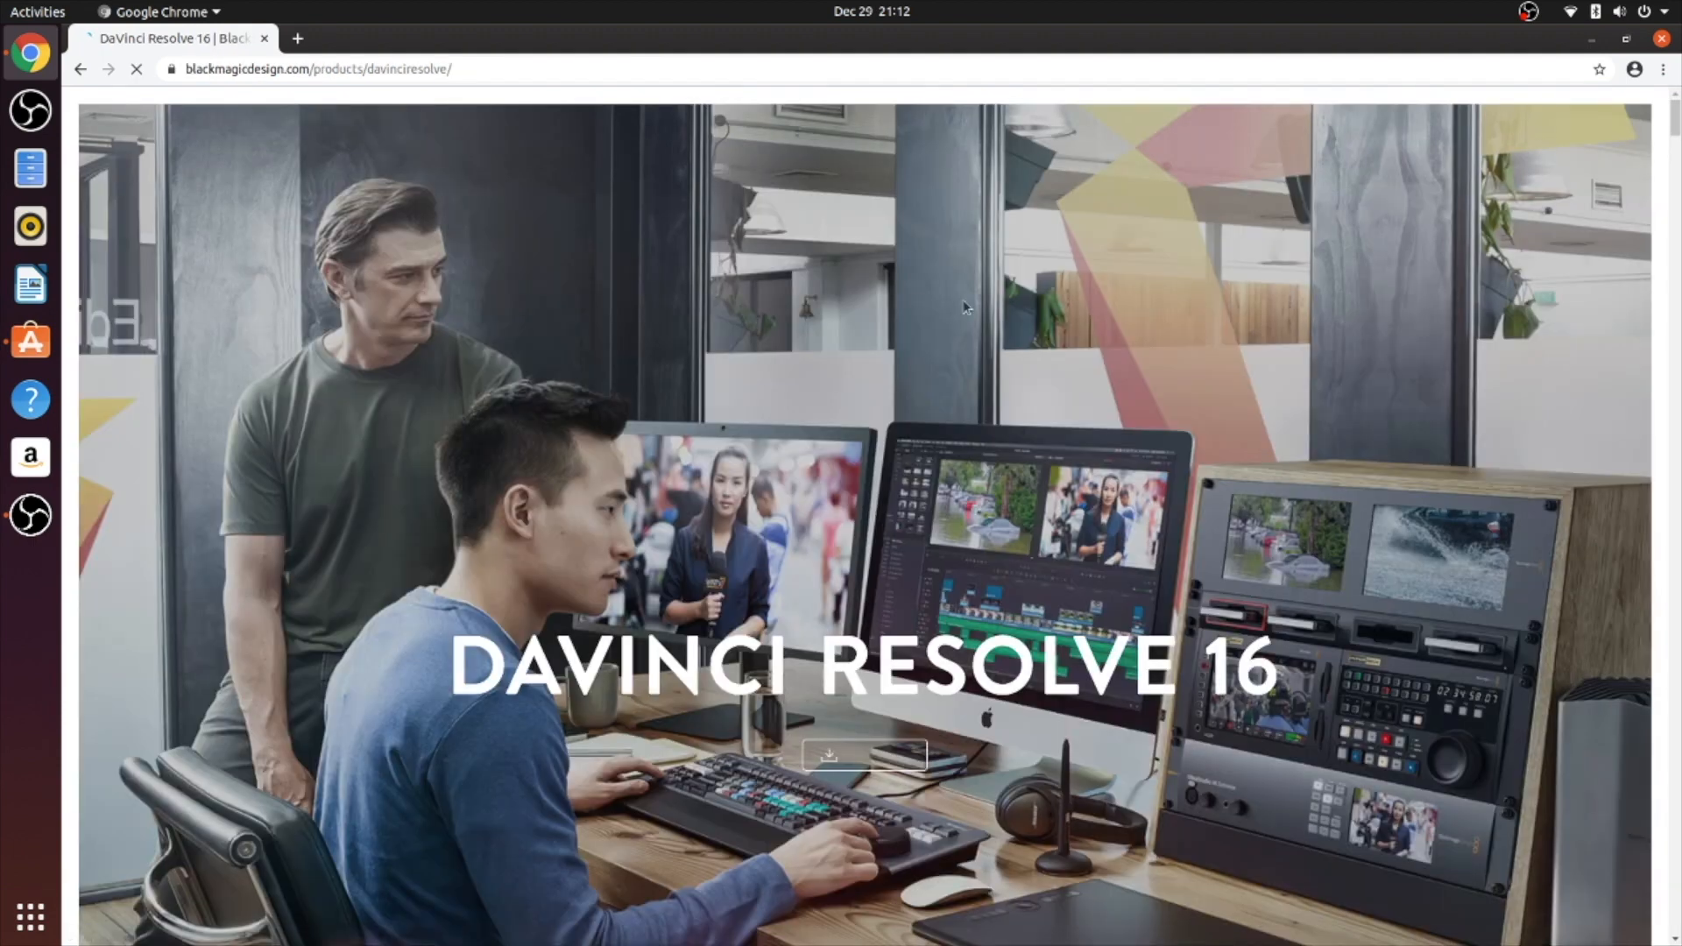
- Choose the Linux download of the free DaVinci Resolve 16 and start filling in the first name on the registration form
scroll(965, 307, "down", 3)
left_click(865, 613)
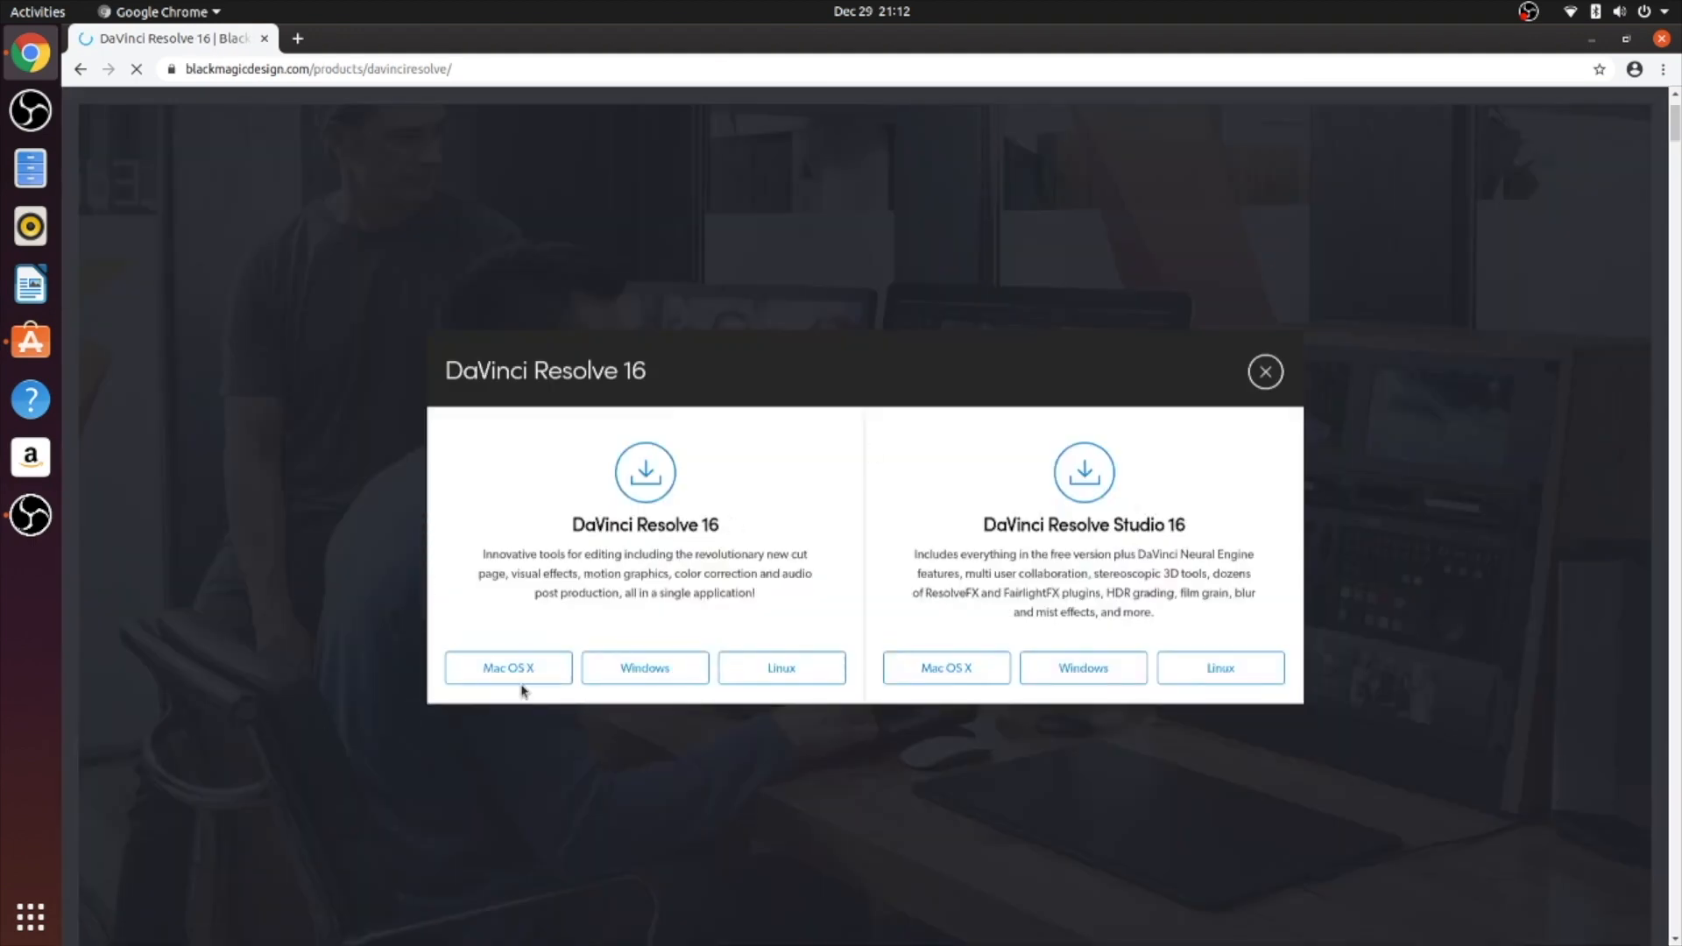
left_click_drag(1203, 542, 950, 537)
left_click(821, 553)
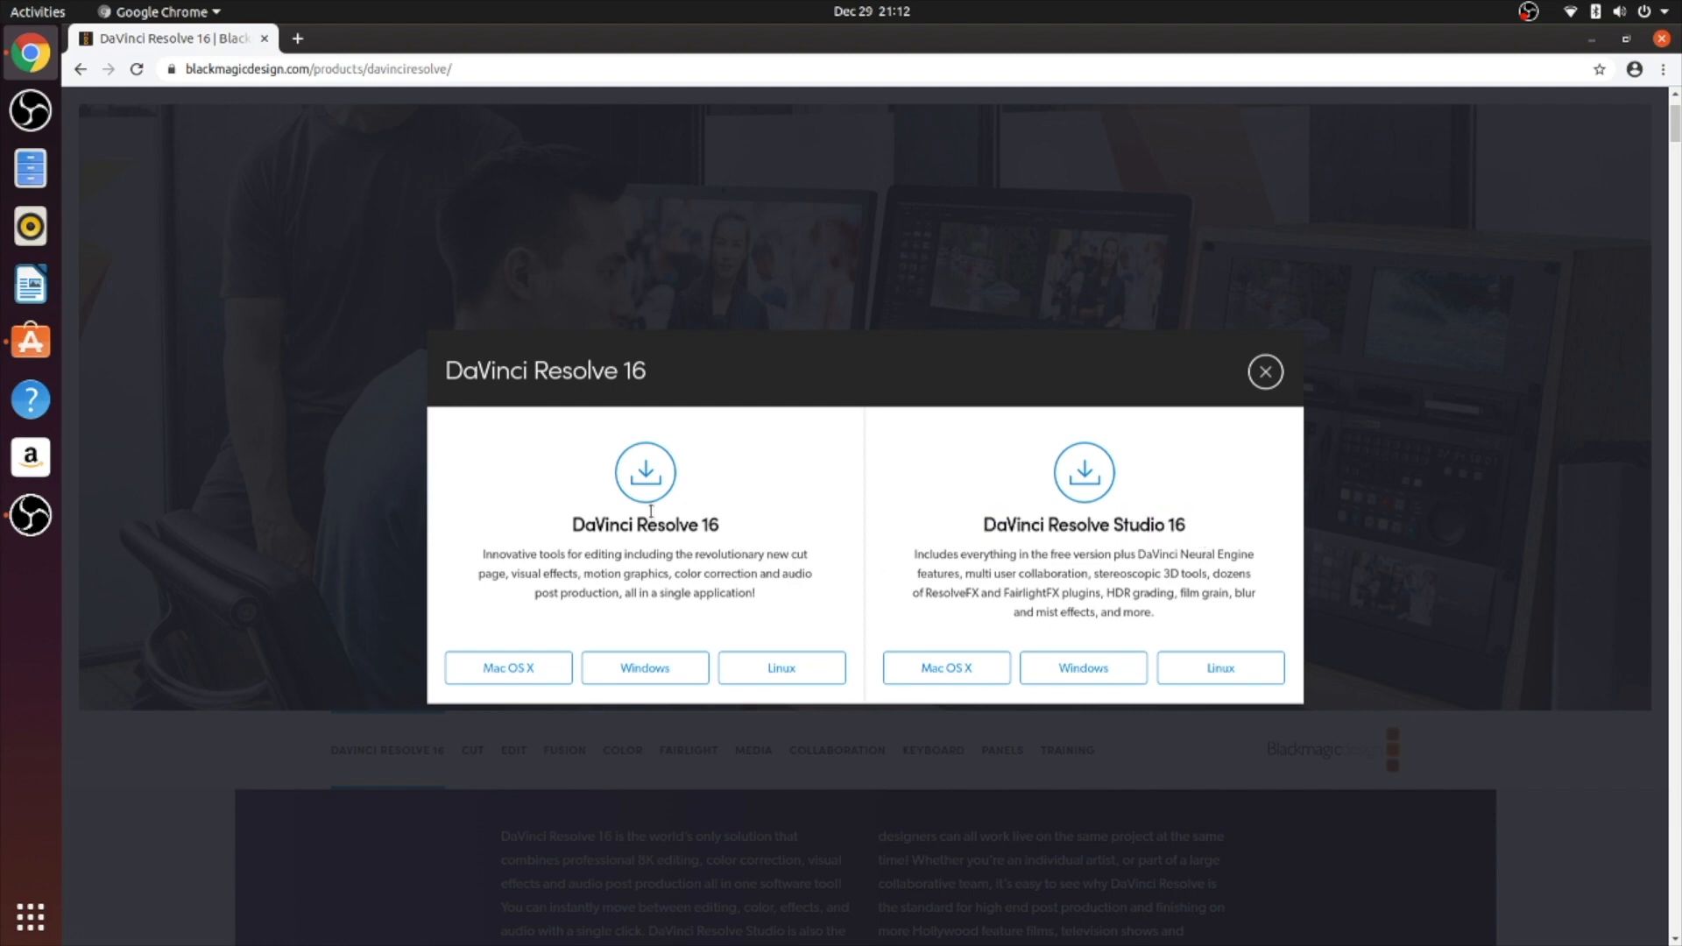
left_click(764, 664)
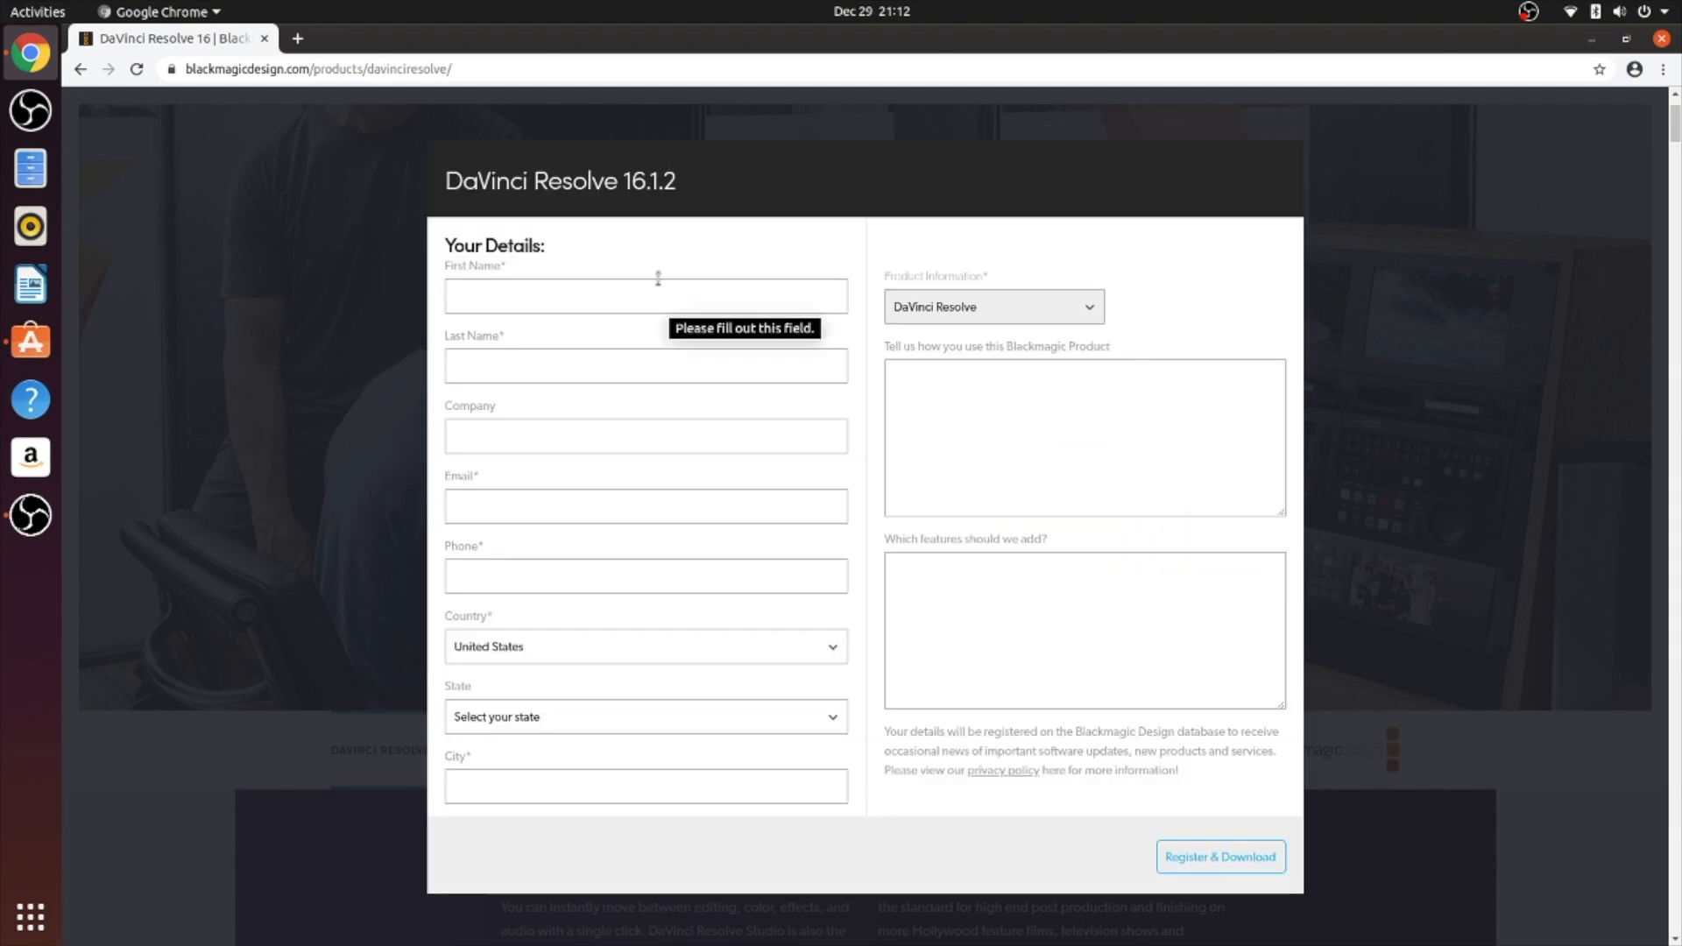
scroll(700, 306, "down", 1)
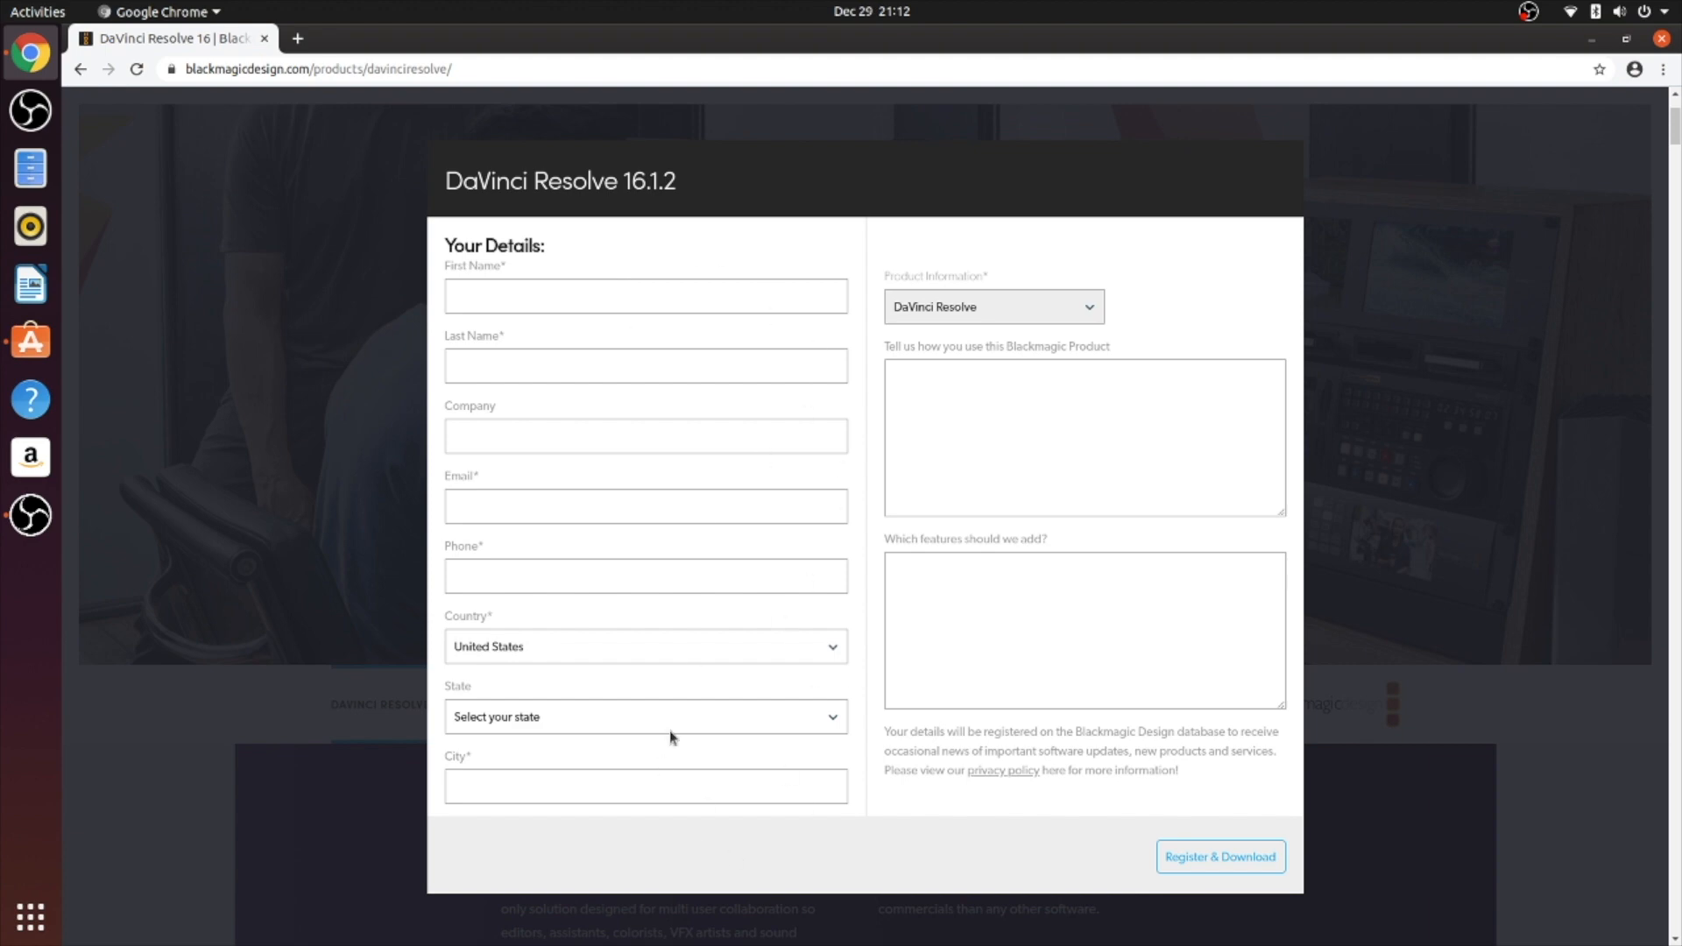
left_click(600, 304)
type("B")
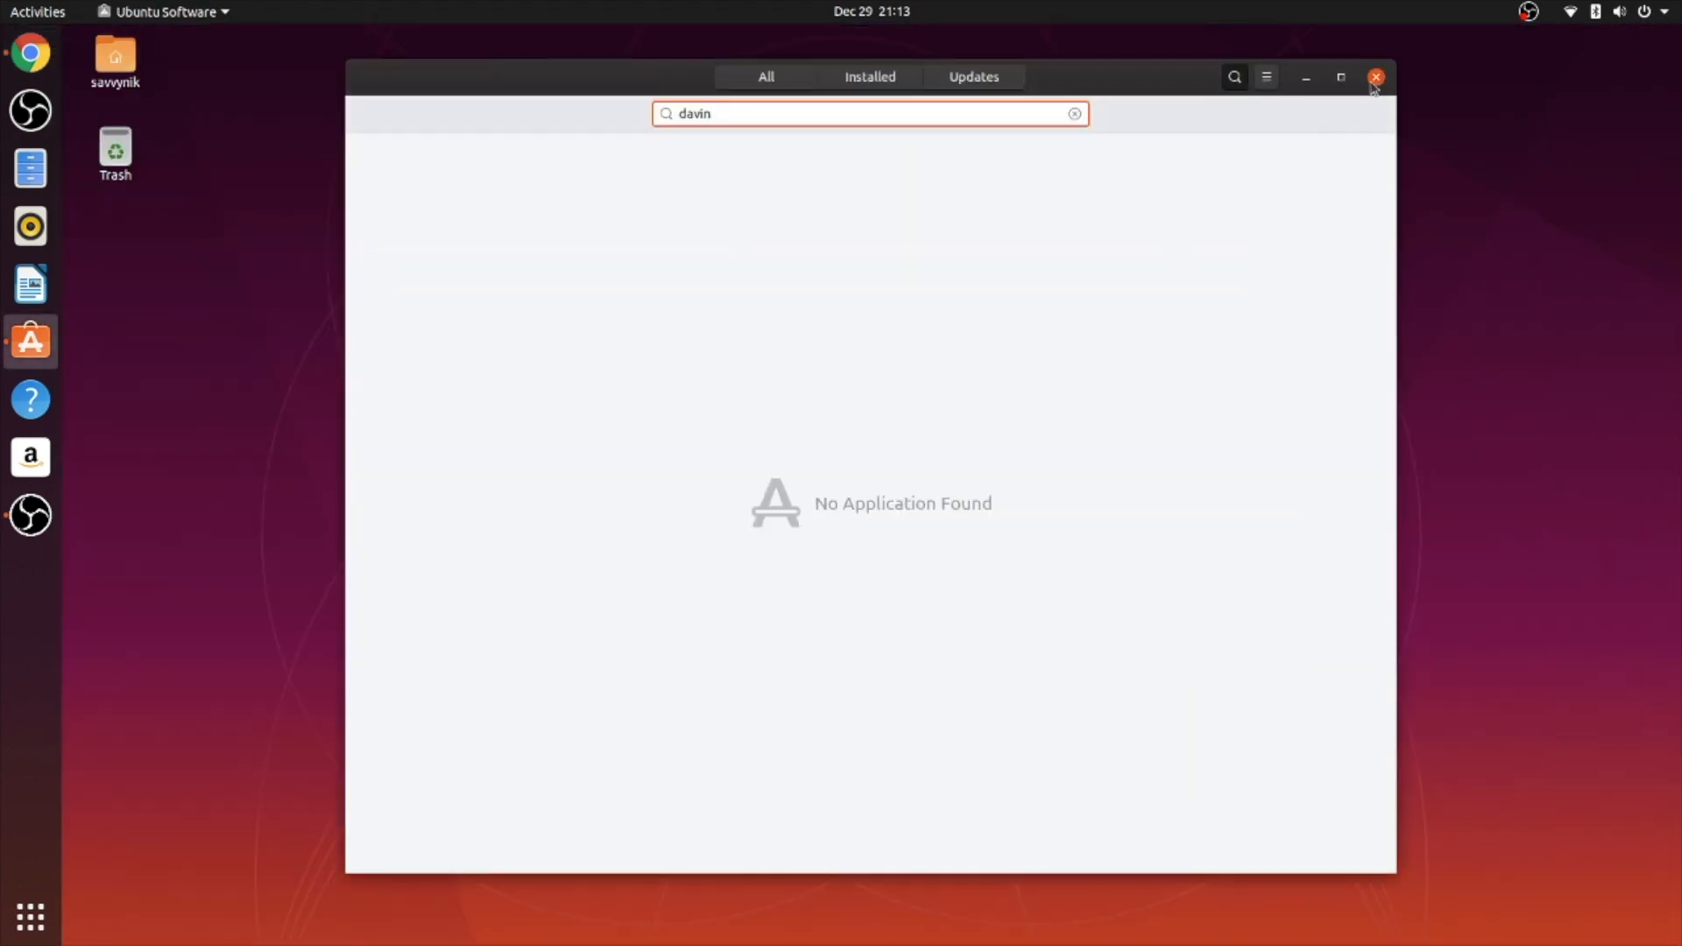
- Close the software store and examine the available resolutions in the display settings
left_click(1375, 78)
right_click(828, 315)
left_click(860, 594)
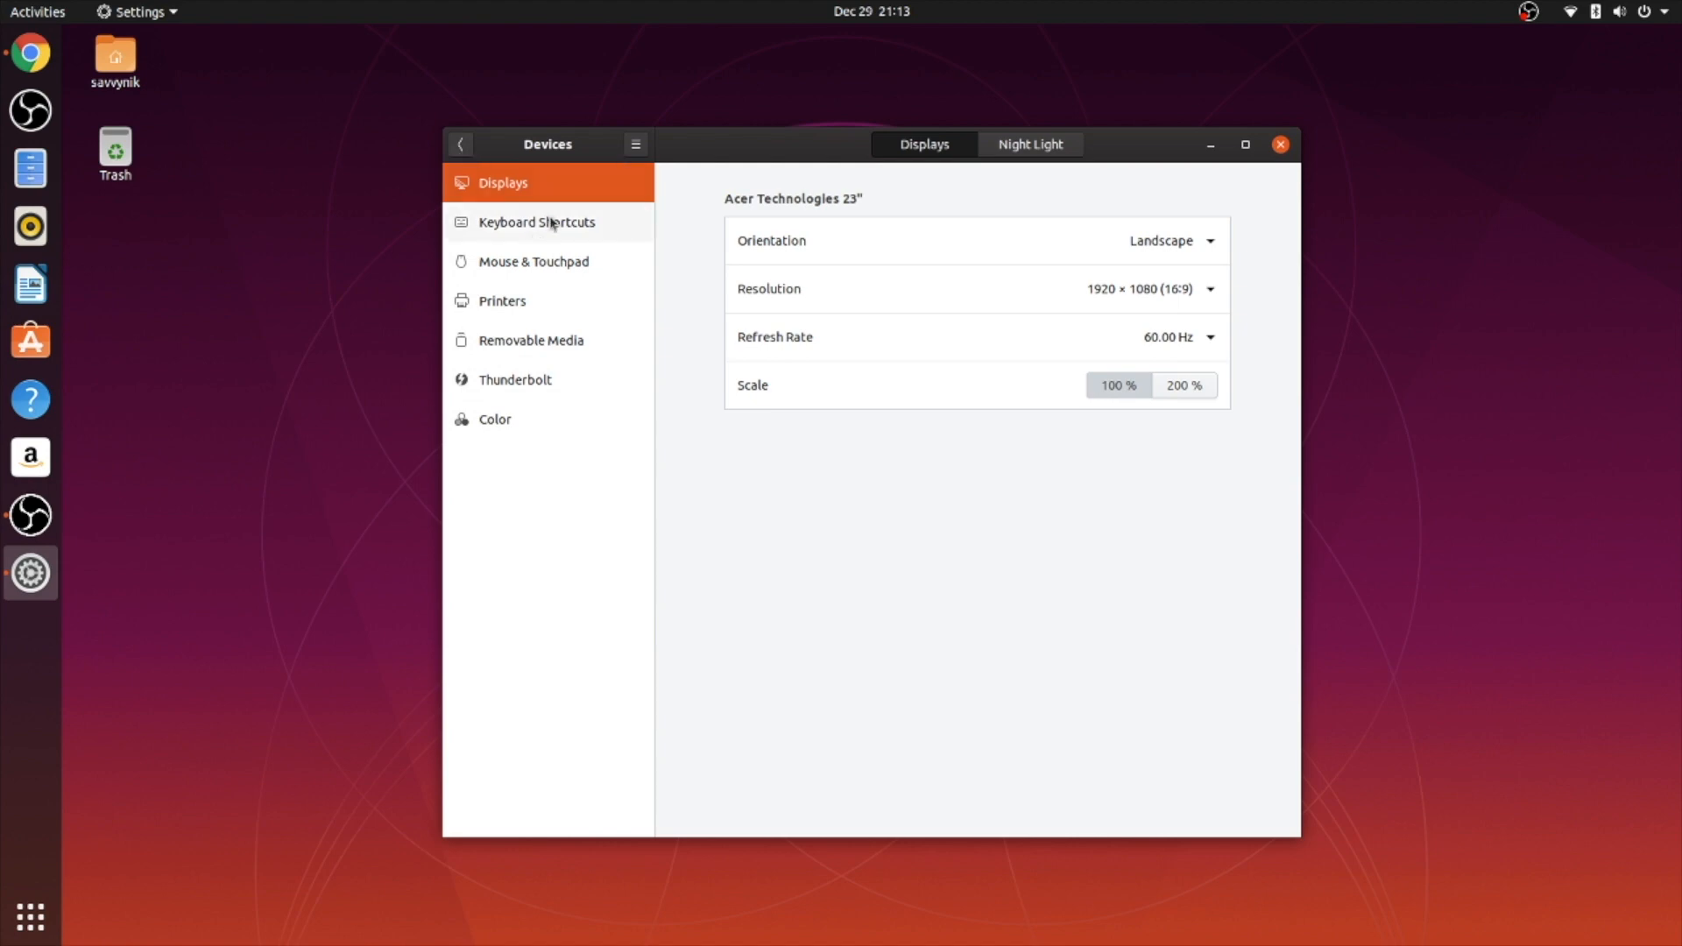
left_click(1213, 292)
left_click(898, 583)
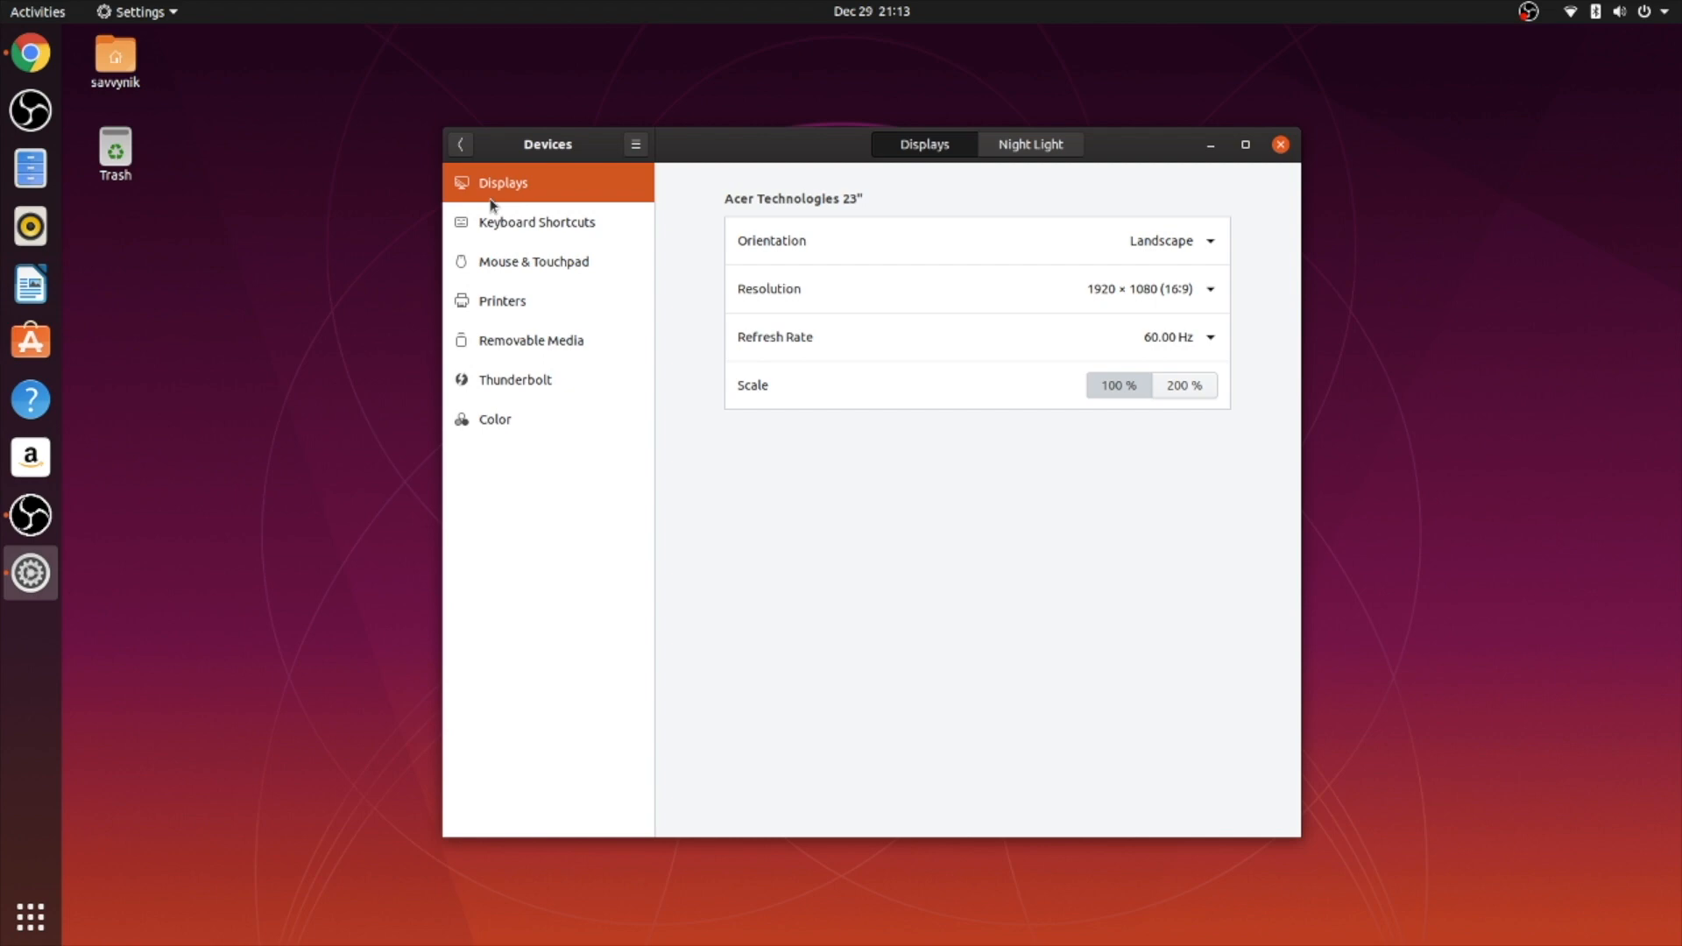
- Set the Milky Way over mountains picture as both desktop background and lock screen, and close the settings
left_click(465, 147)
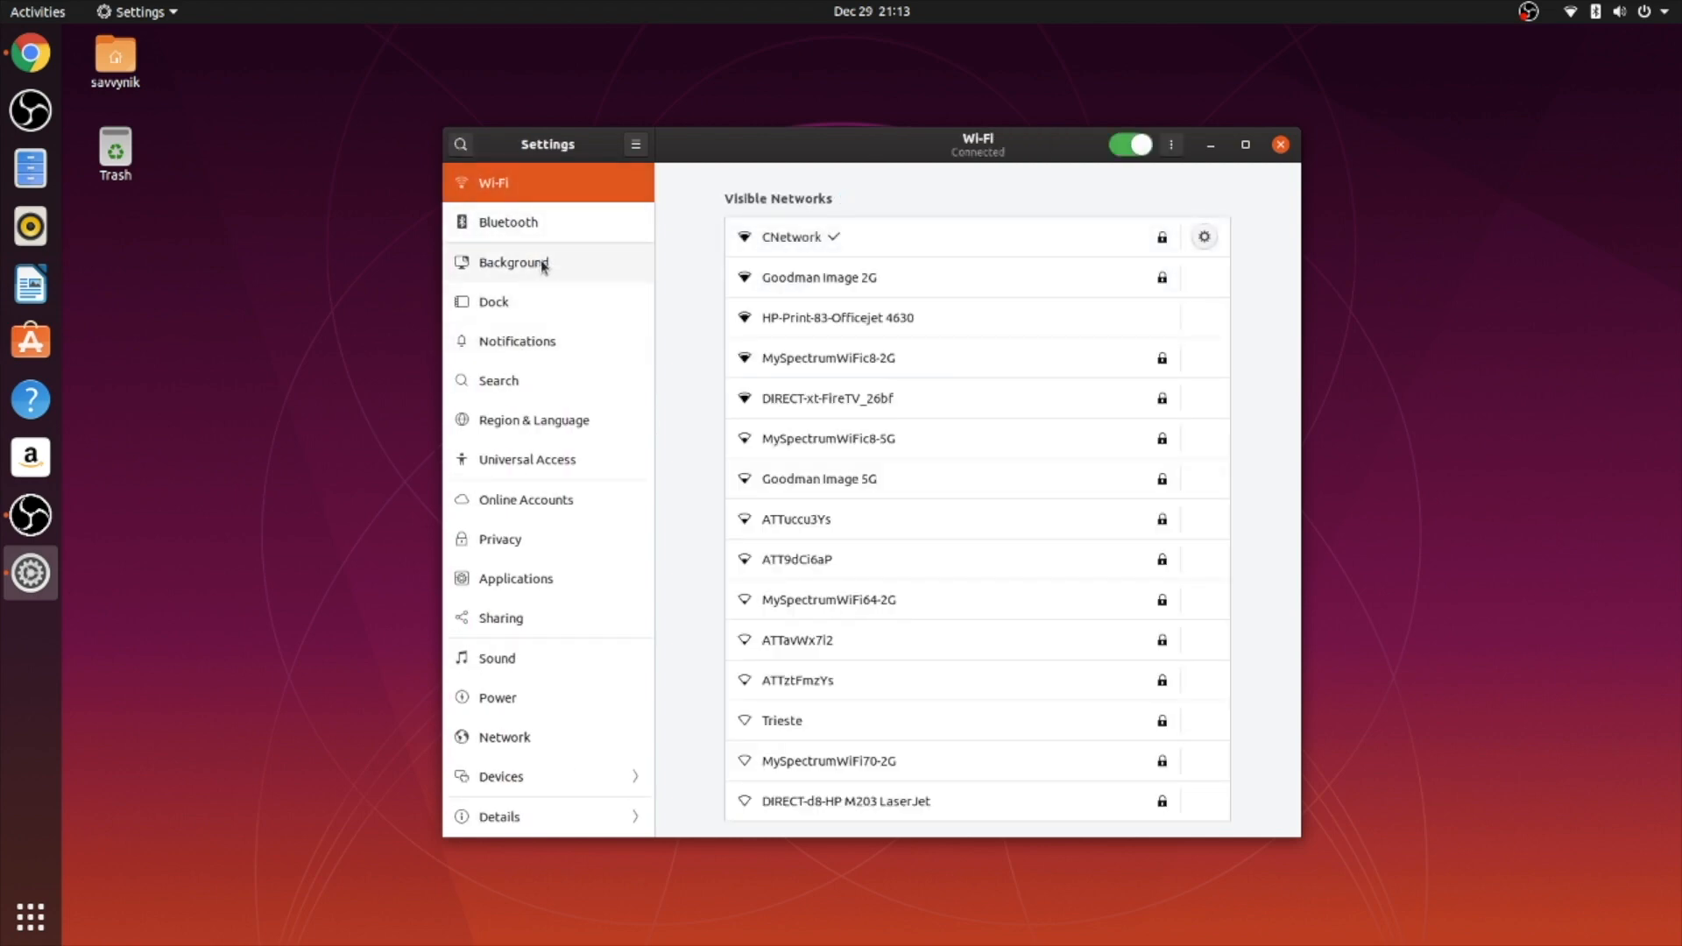
left_click(543, 266)
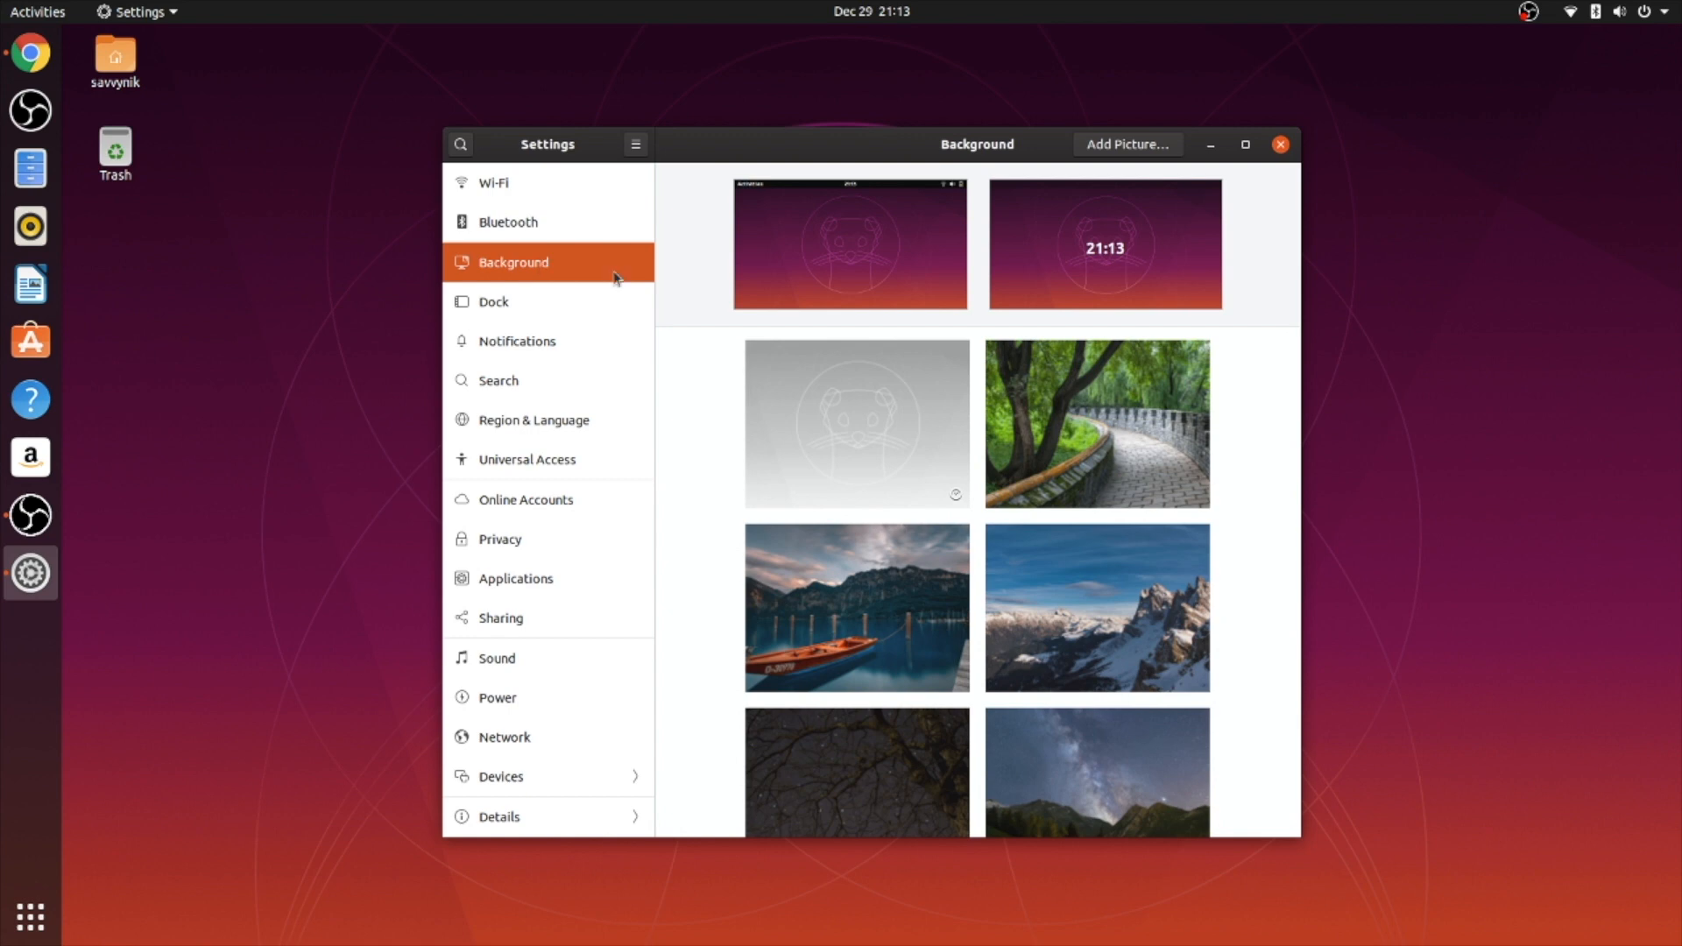
scroll(701, 385, "down", 3)
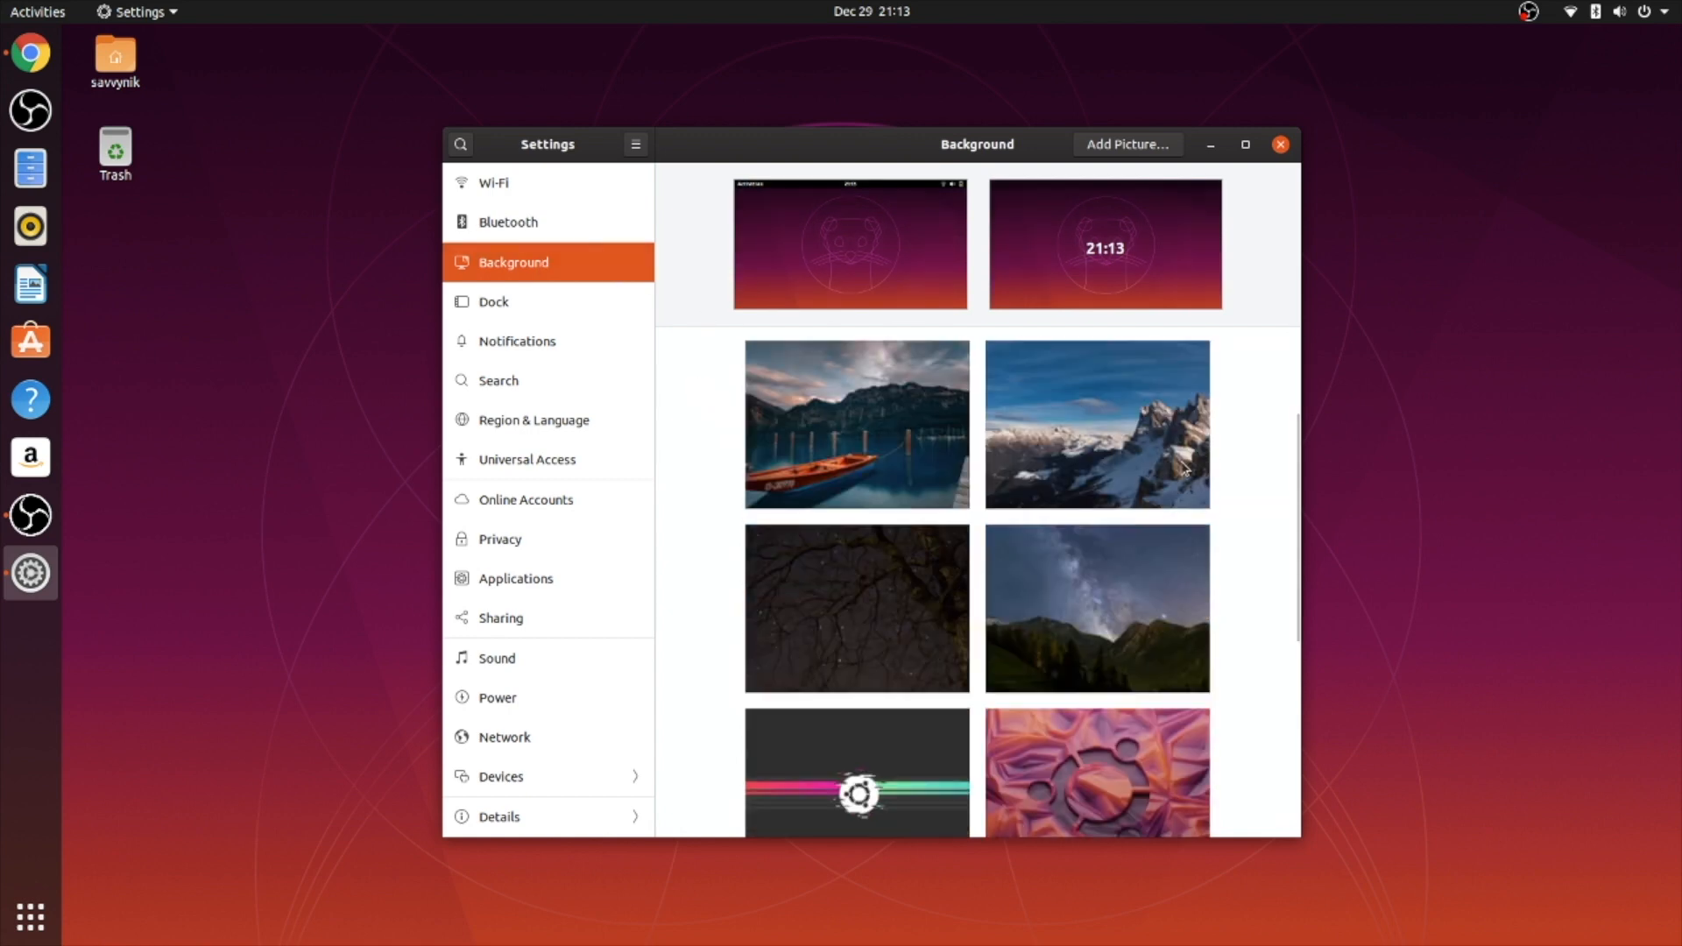
scroll(706, 451, "down", 5)
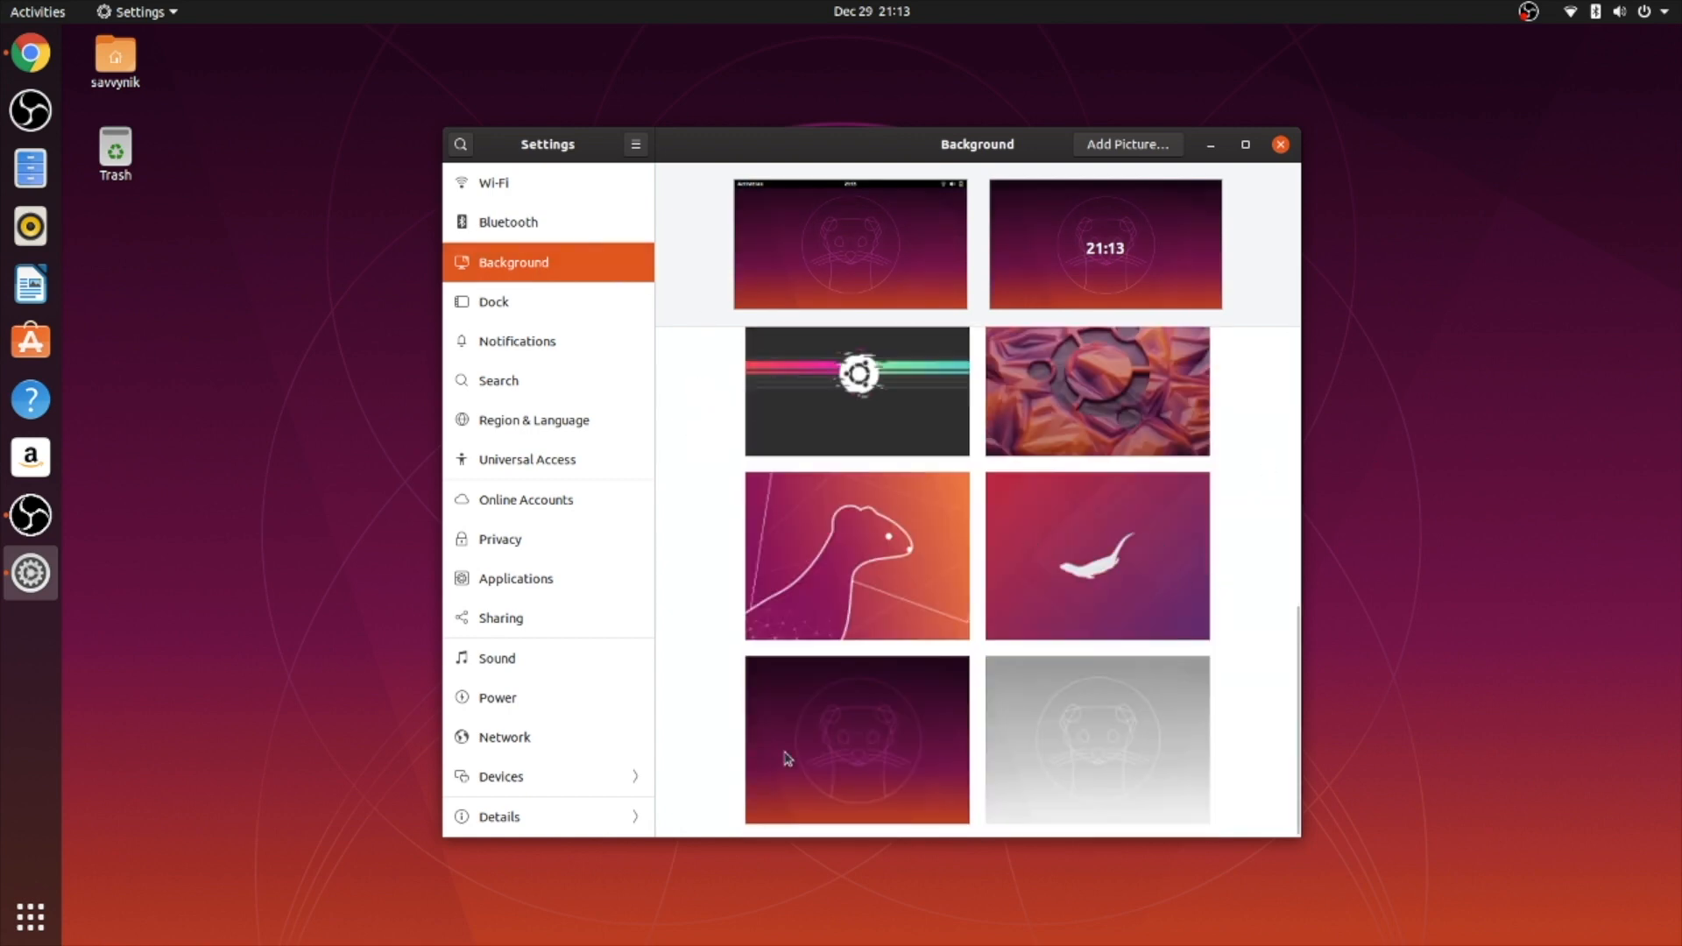
scroll(1217, 426, "up", 4)
scroll(1037, 584, "up", 3)
left_click(1081, 586)
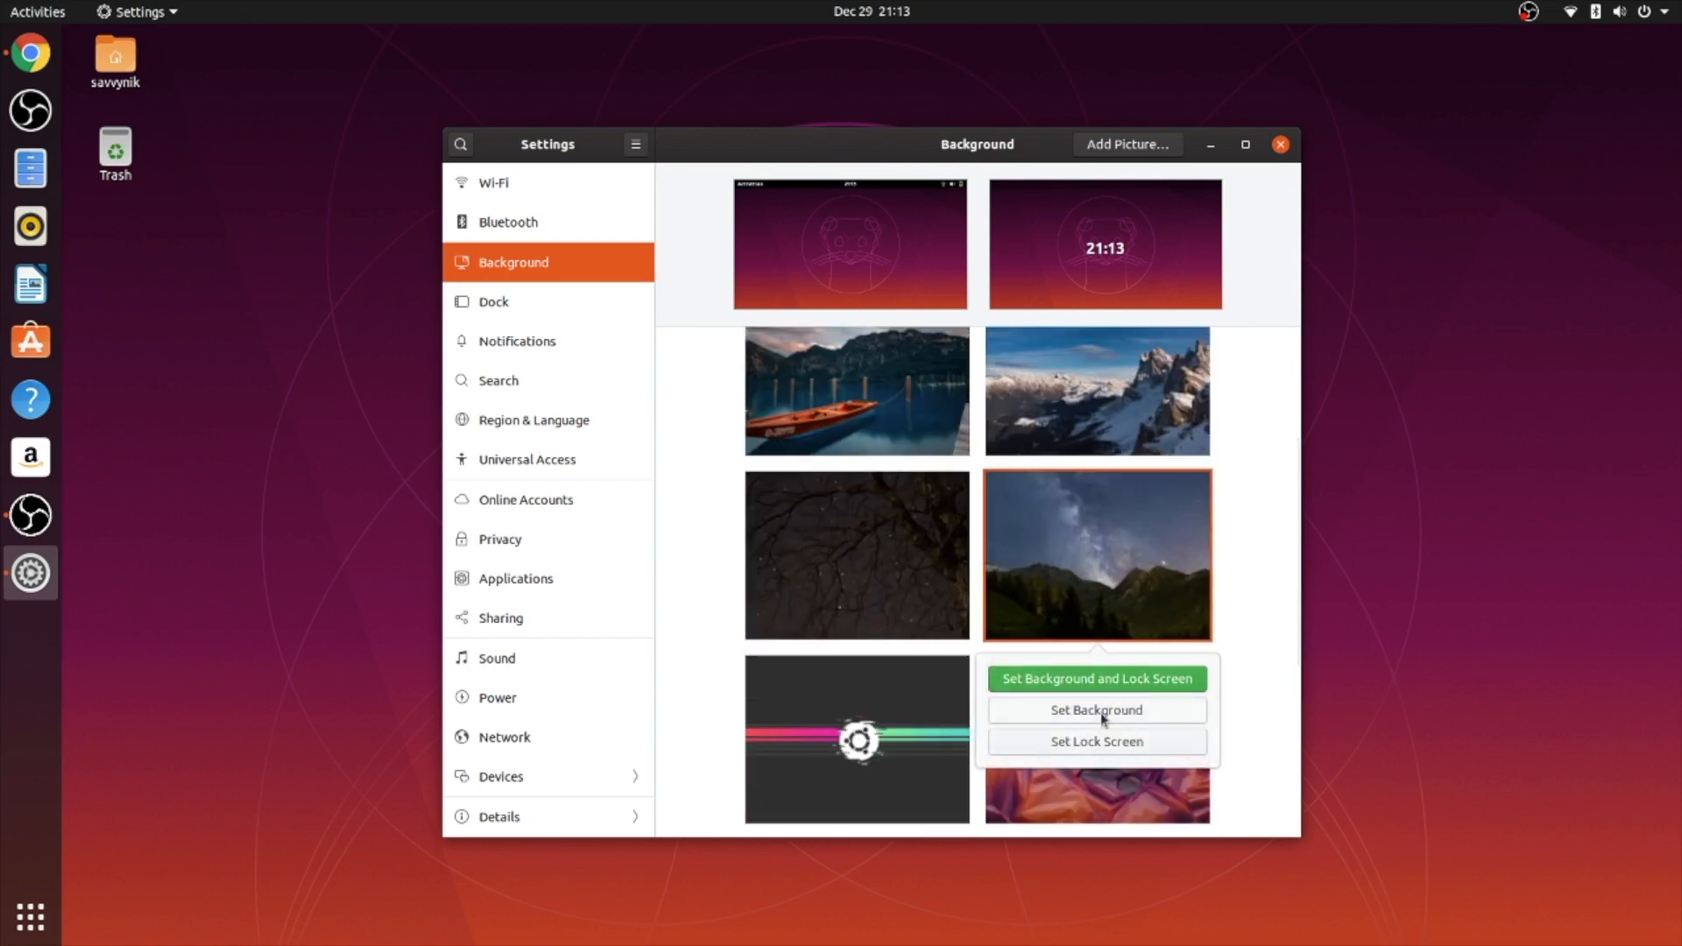
left_click(1101, 681)
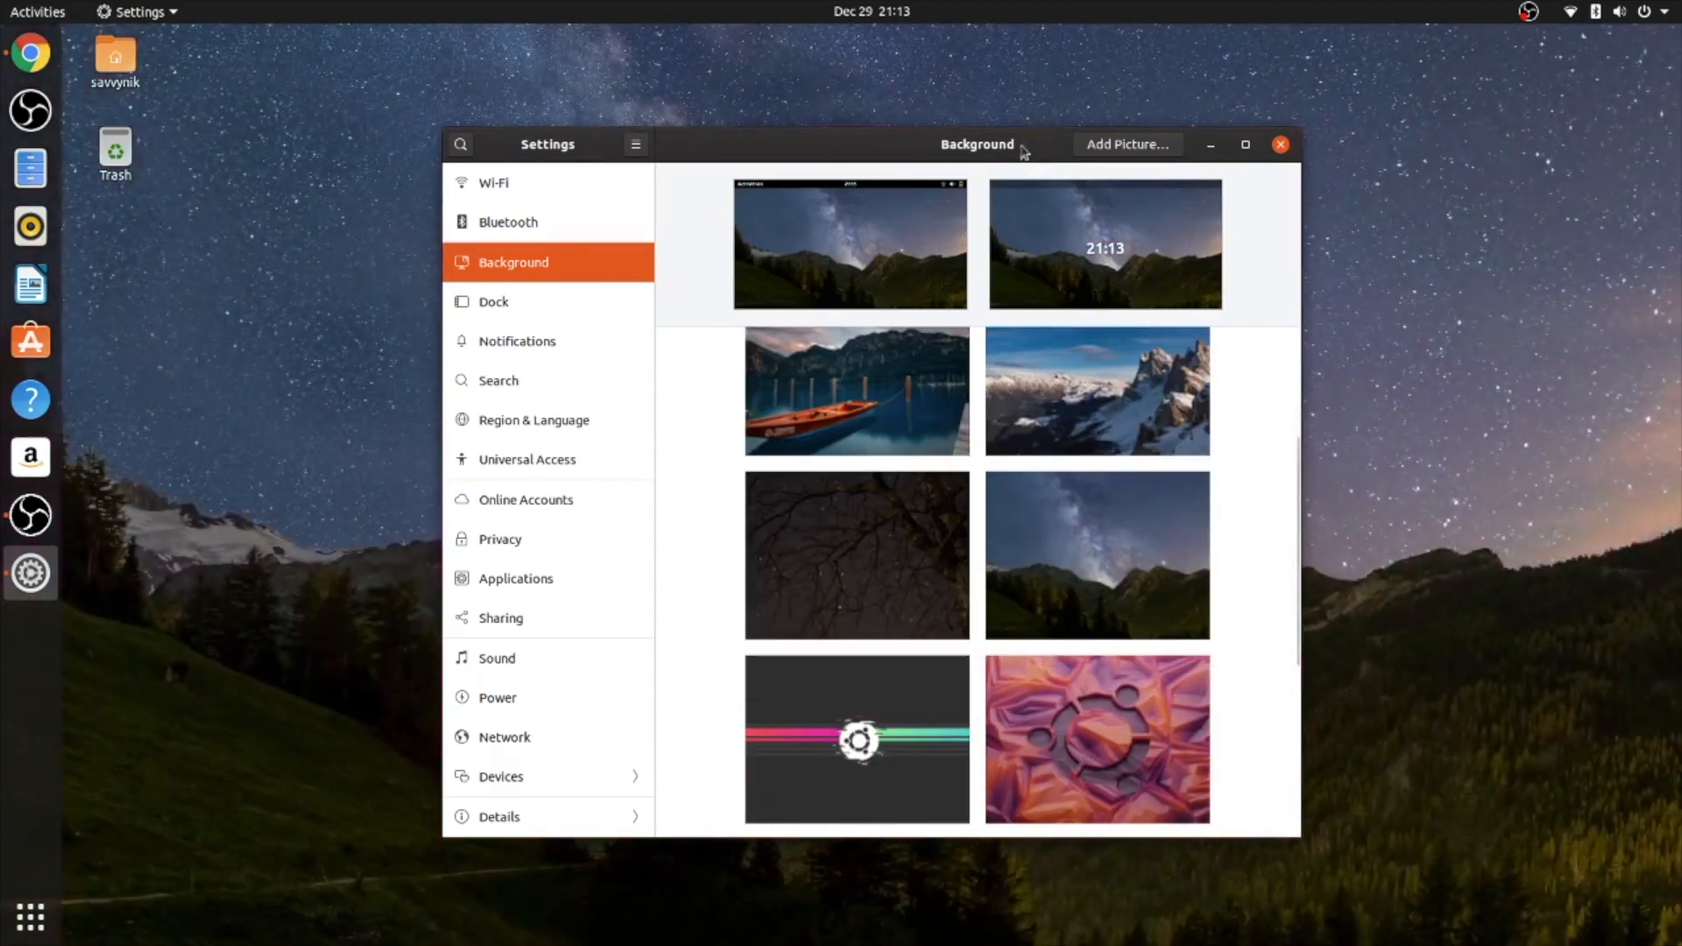
left_click_drag(1030, 159, 1499, 124)
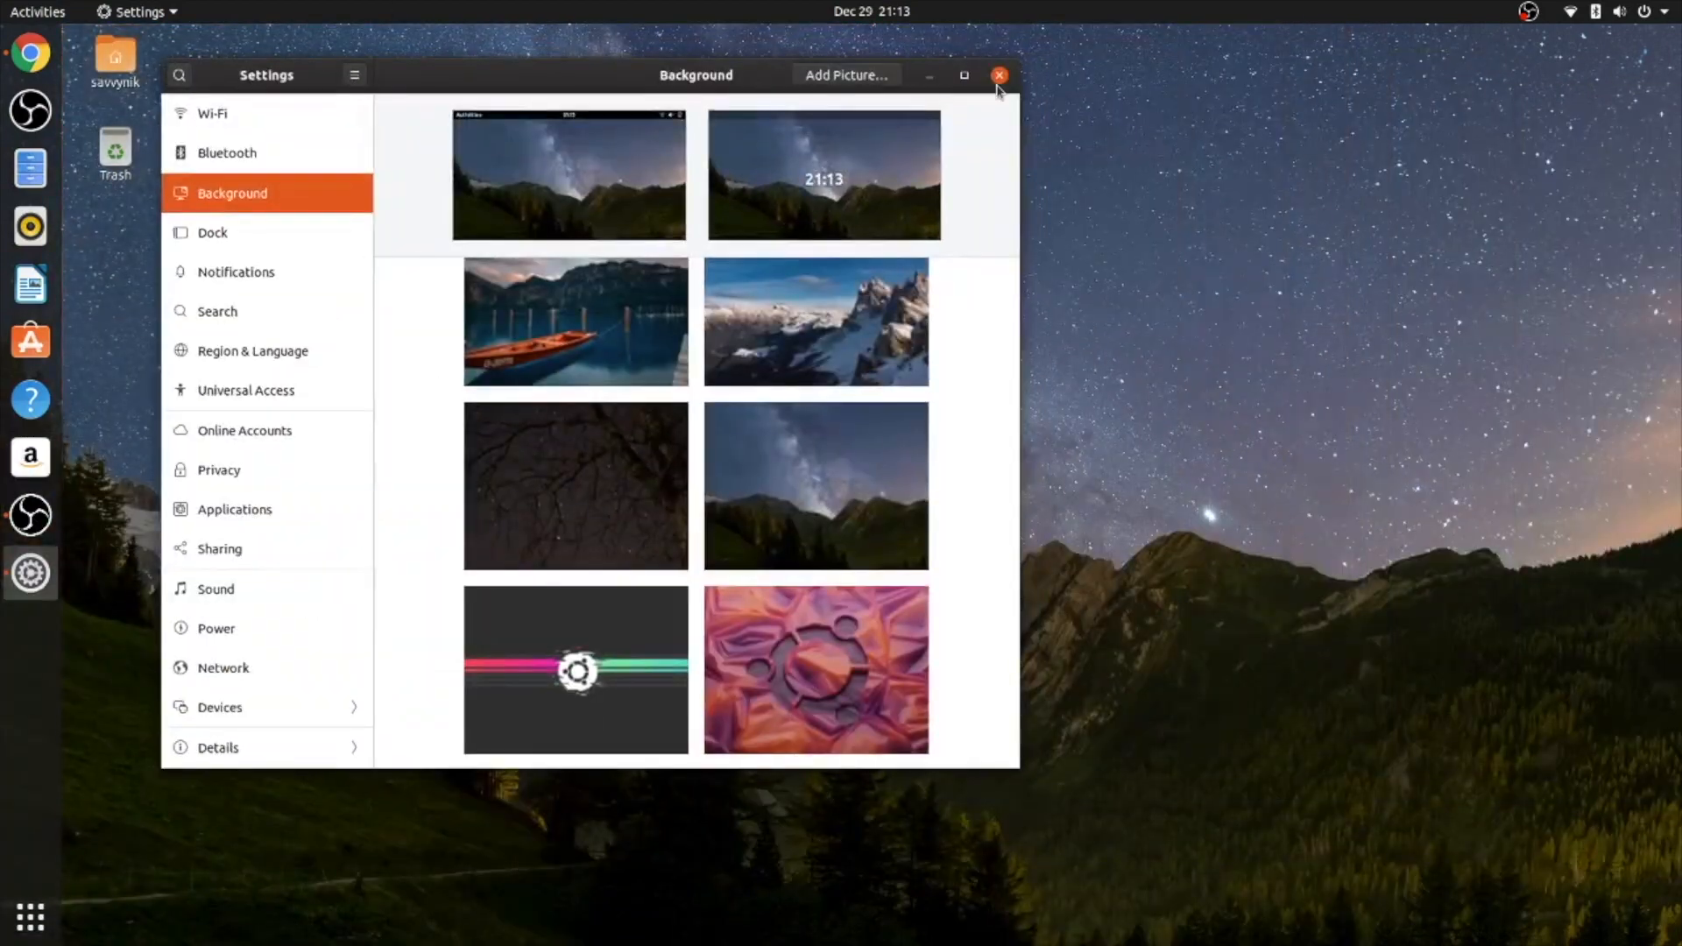
left_click(999, 76)
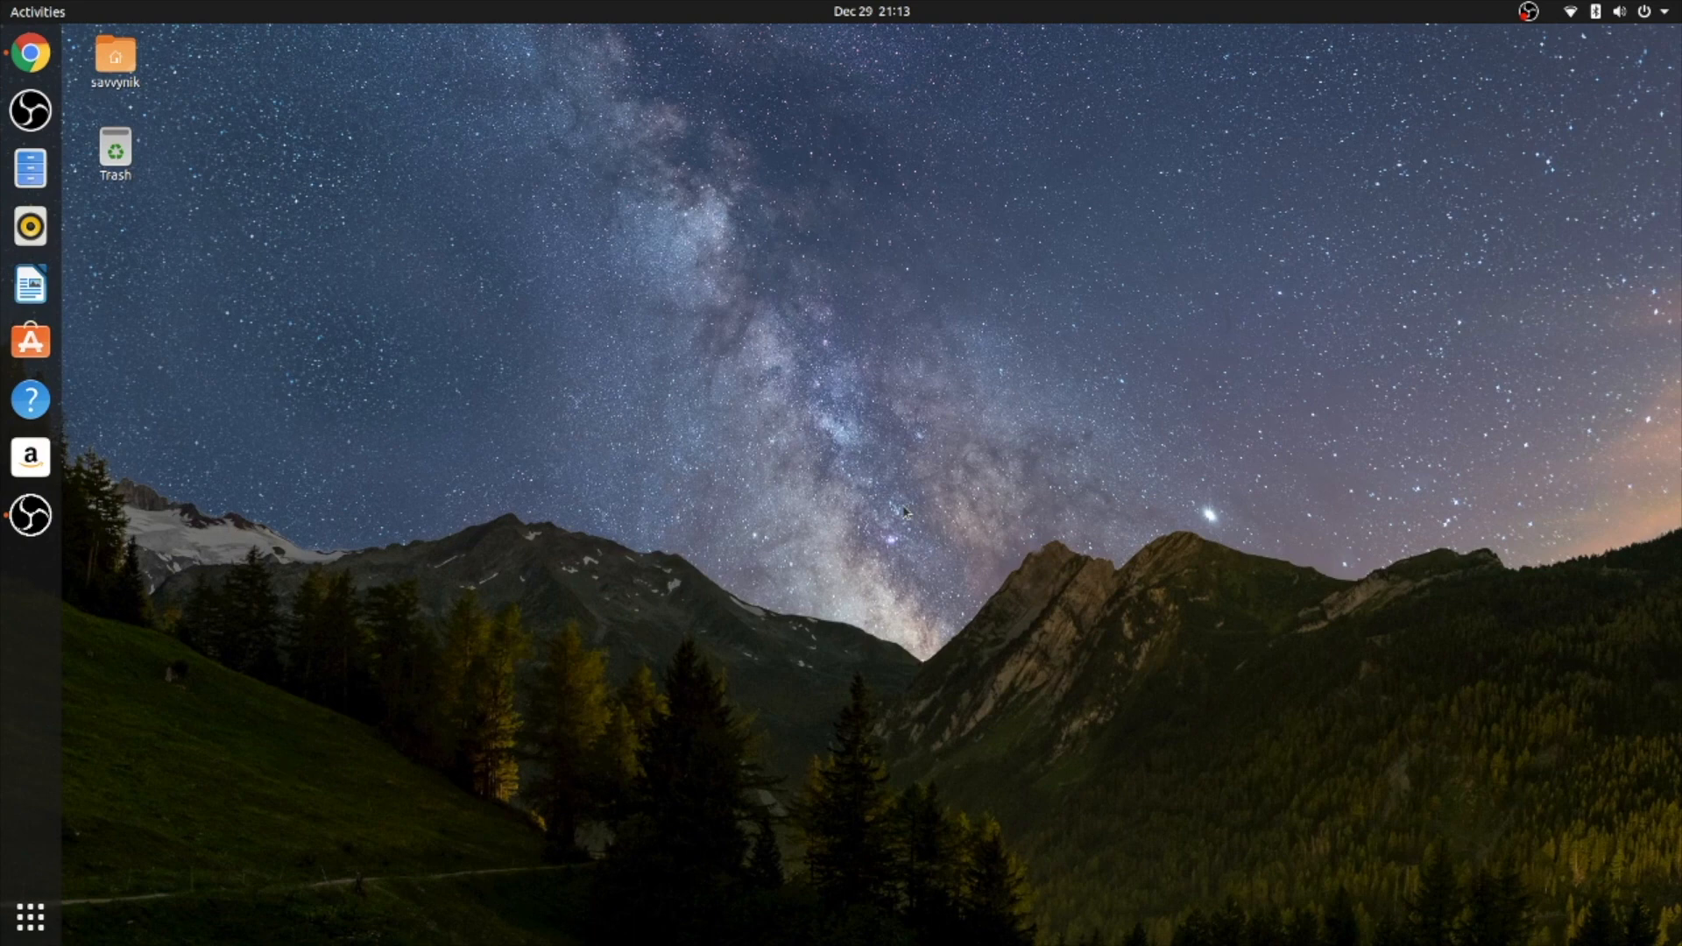
- Switch to Chrome to check the DaVinci Resolve download, and remove Rhythmbox, LibreOffice Writer, Ubuntu Software, Help and Amazon from the dock's favorites
left_click(29, 53)
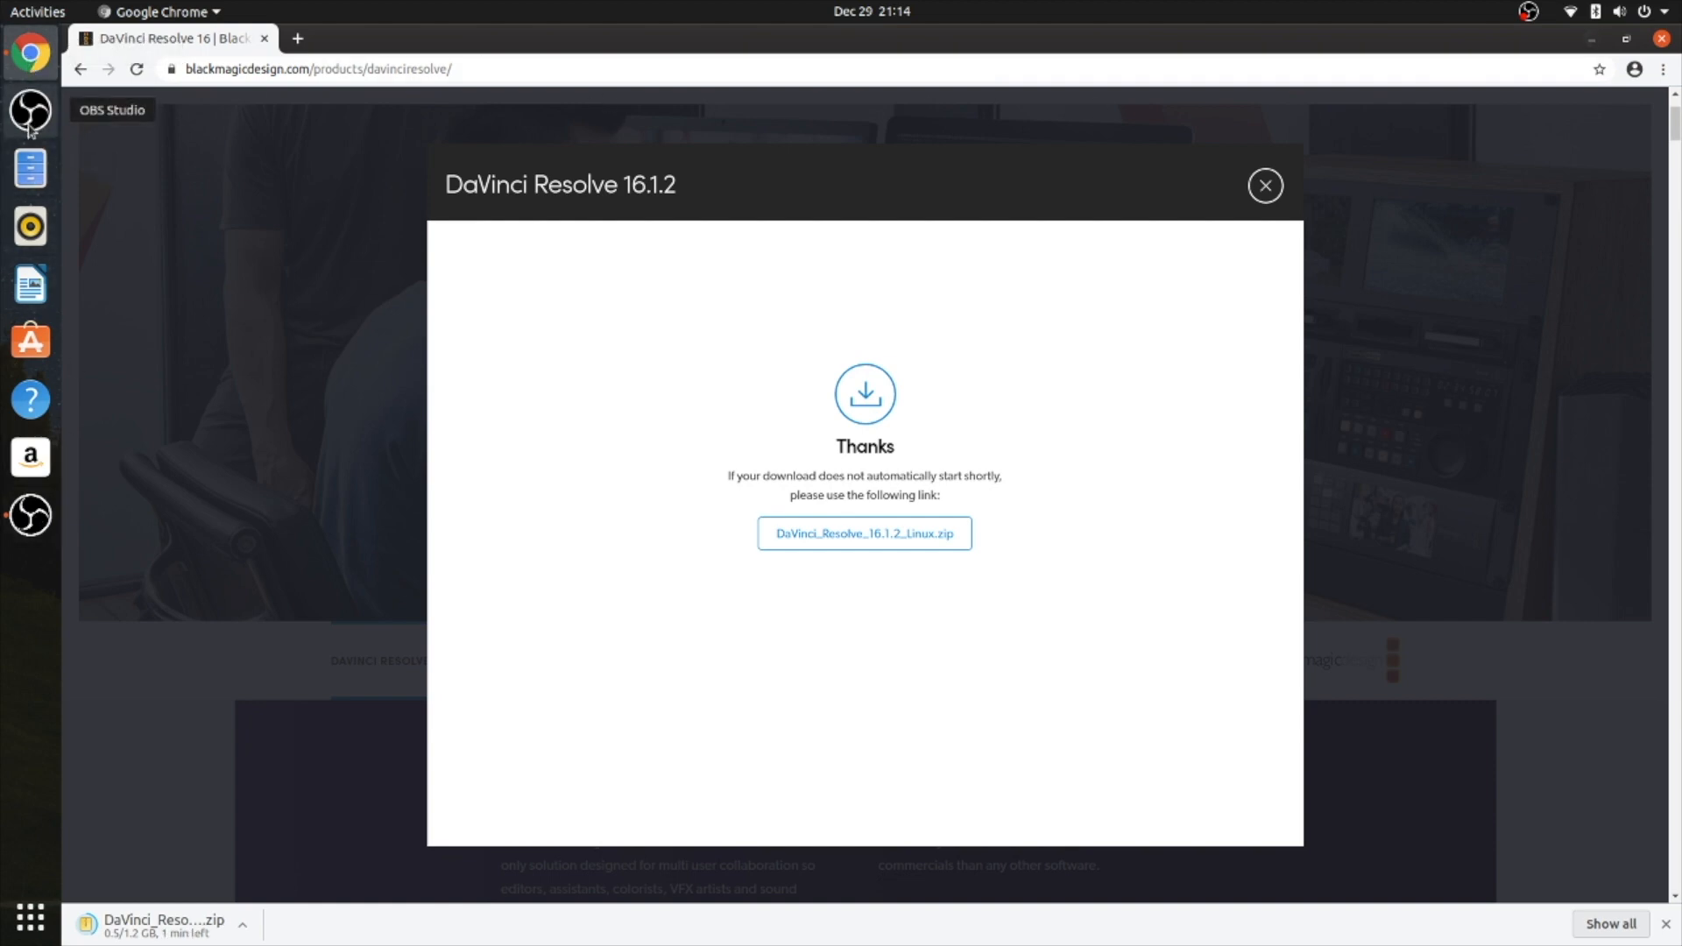
right_click(35, 235)
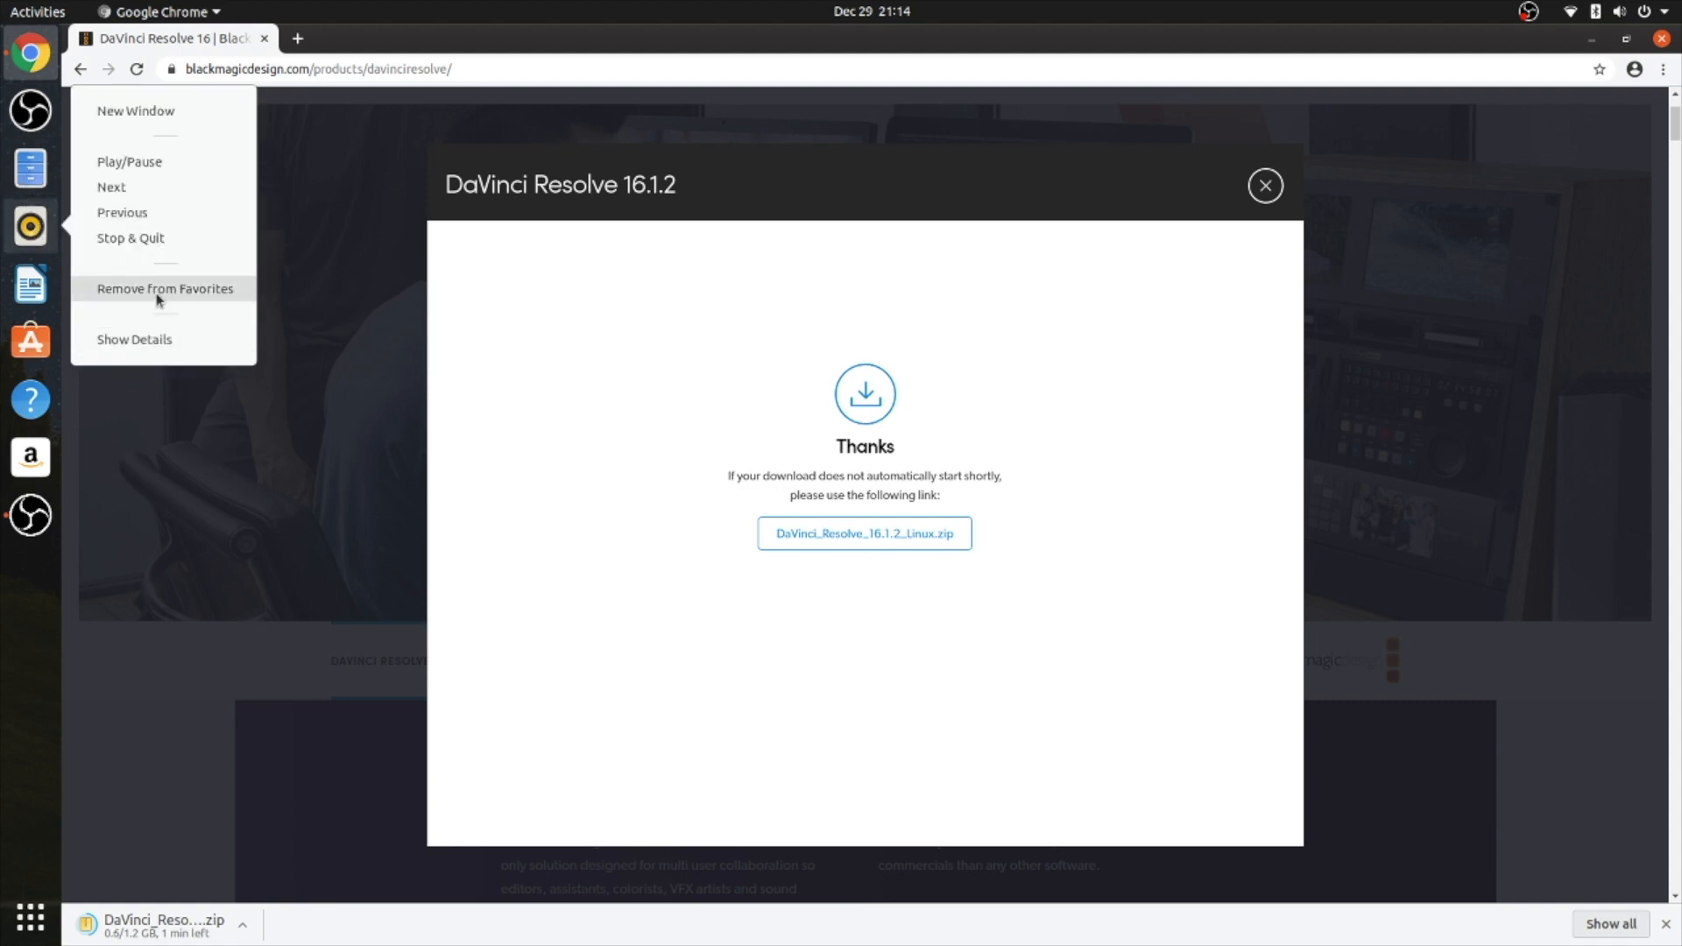
left_click(105, 289)
right_click(30, 230)
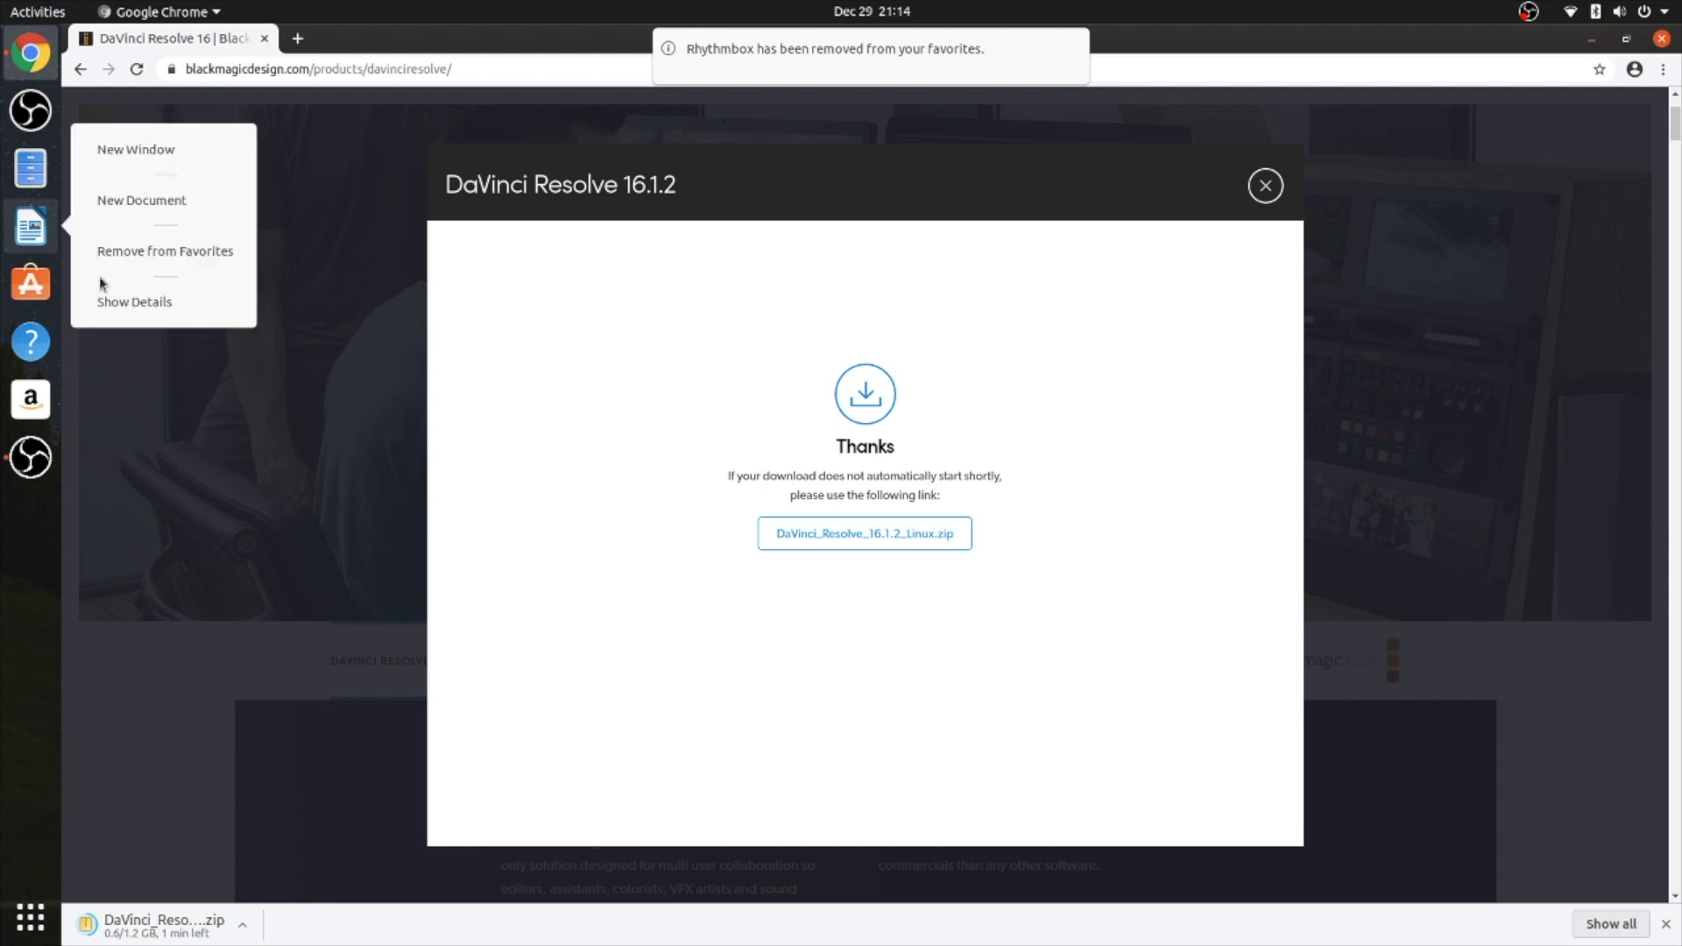
left_click(151, 256)
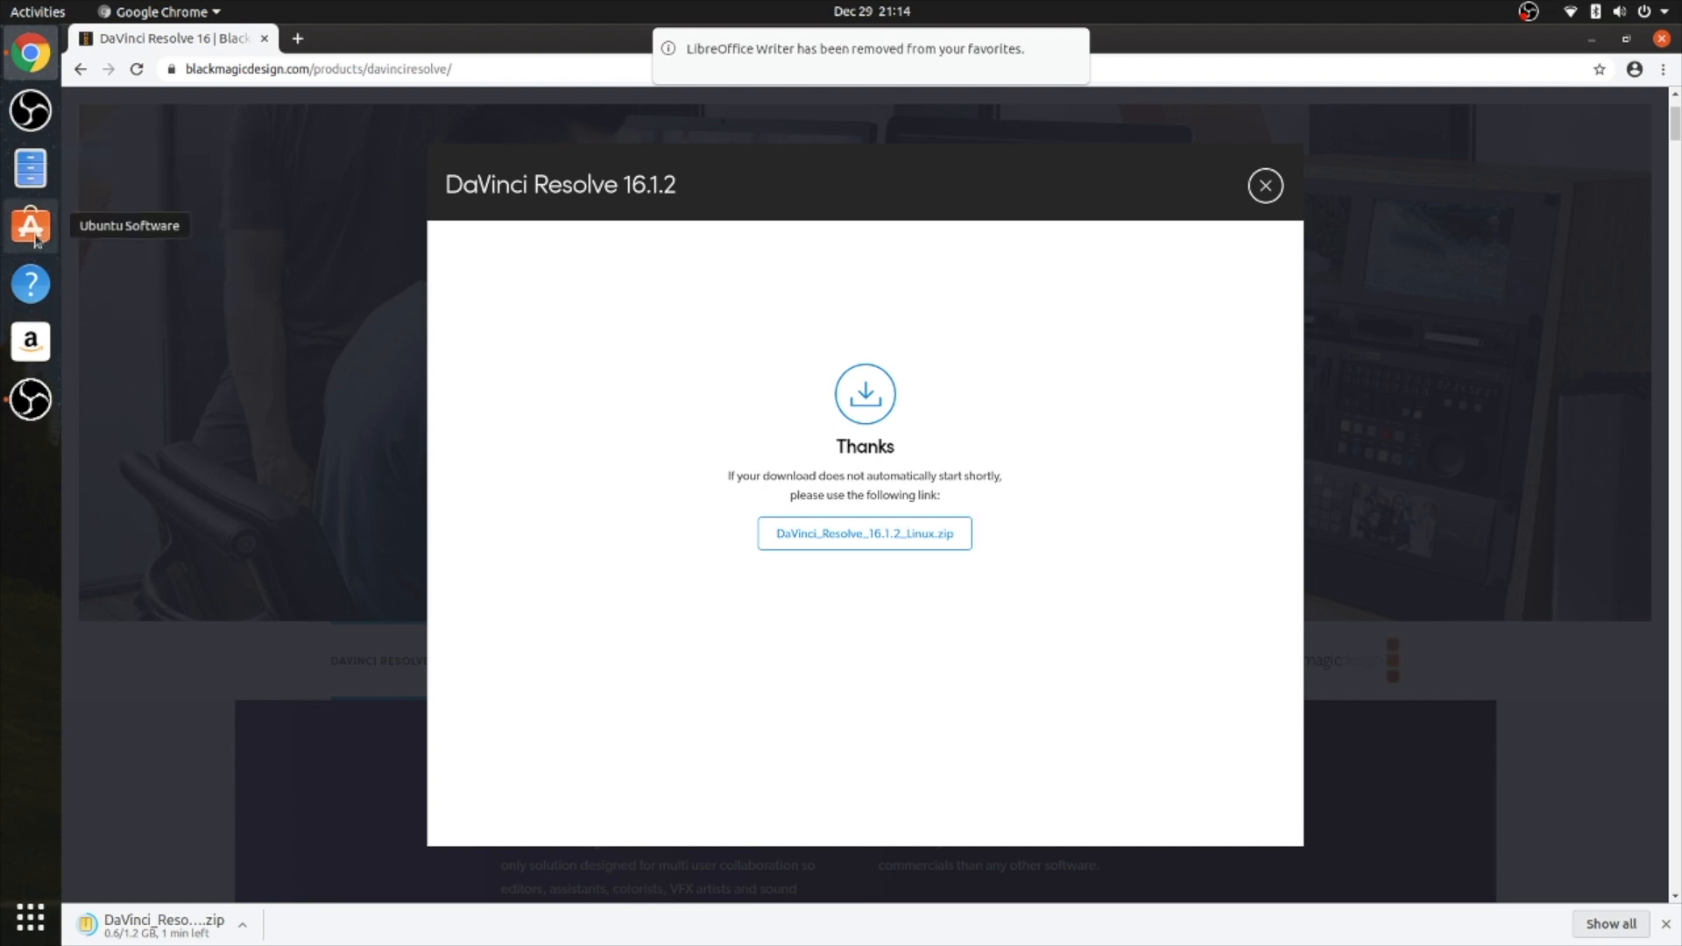
right_click(31, 230)
left_click(182, 232)
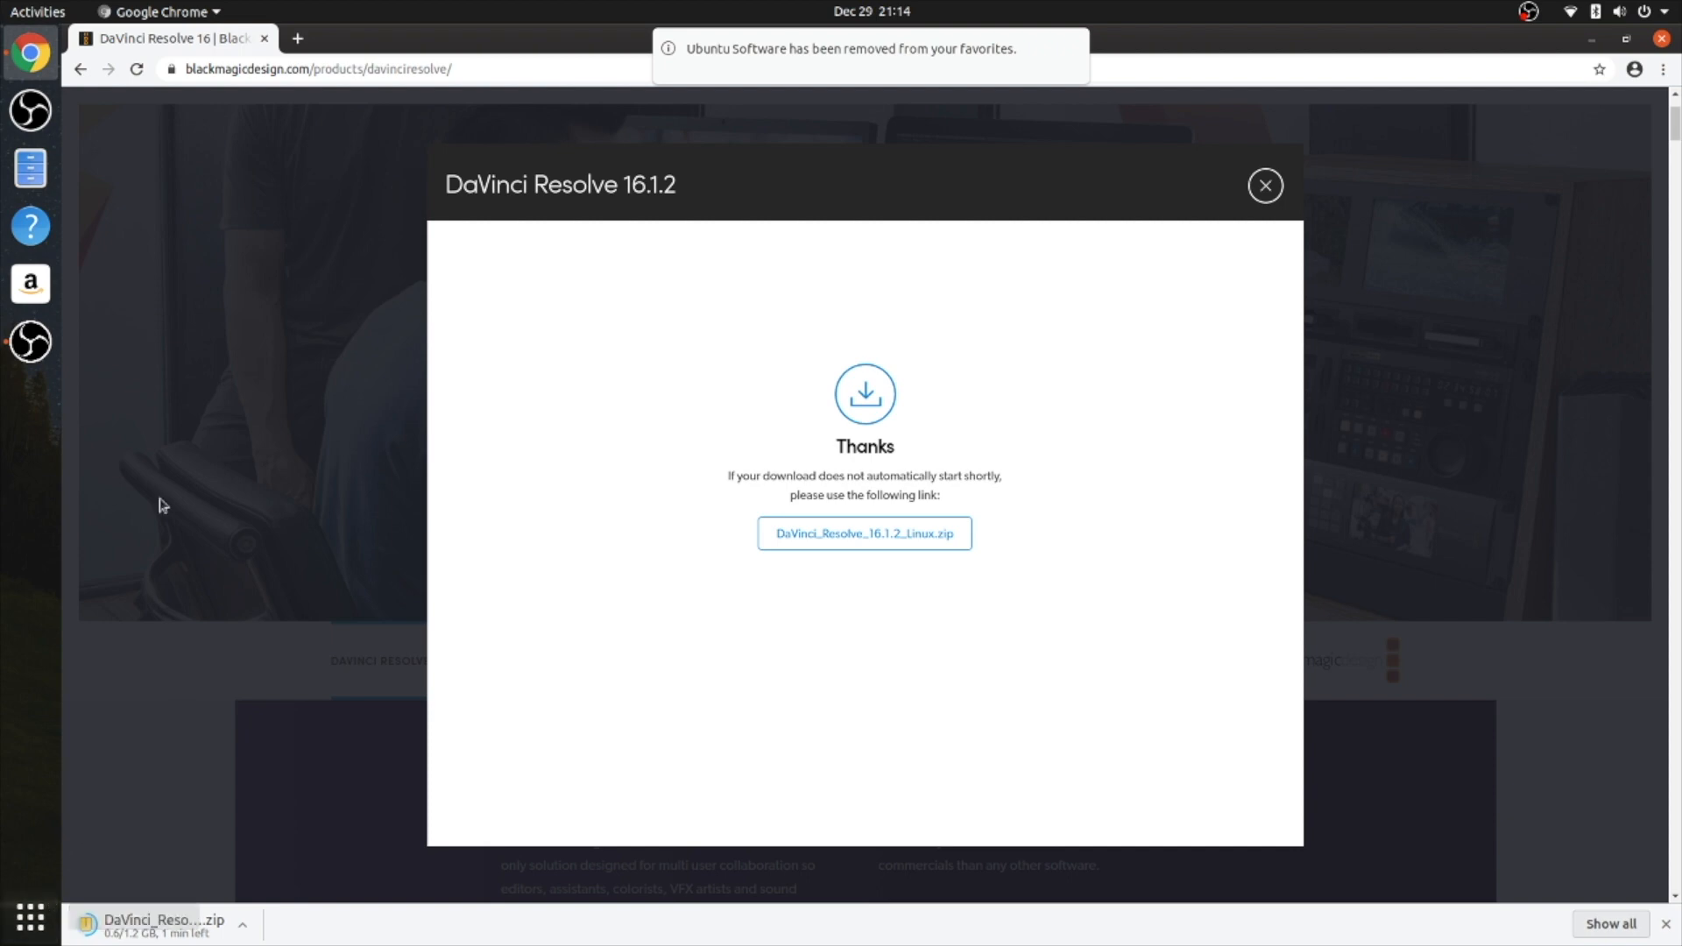
right_click(39, 232)
left_click(175, 239)
right_click(33, 232)
left_click(116, 233)
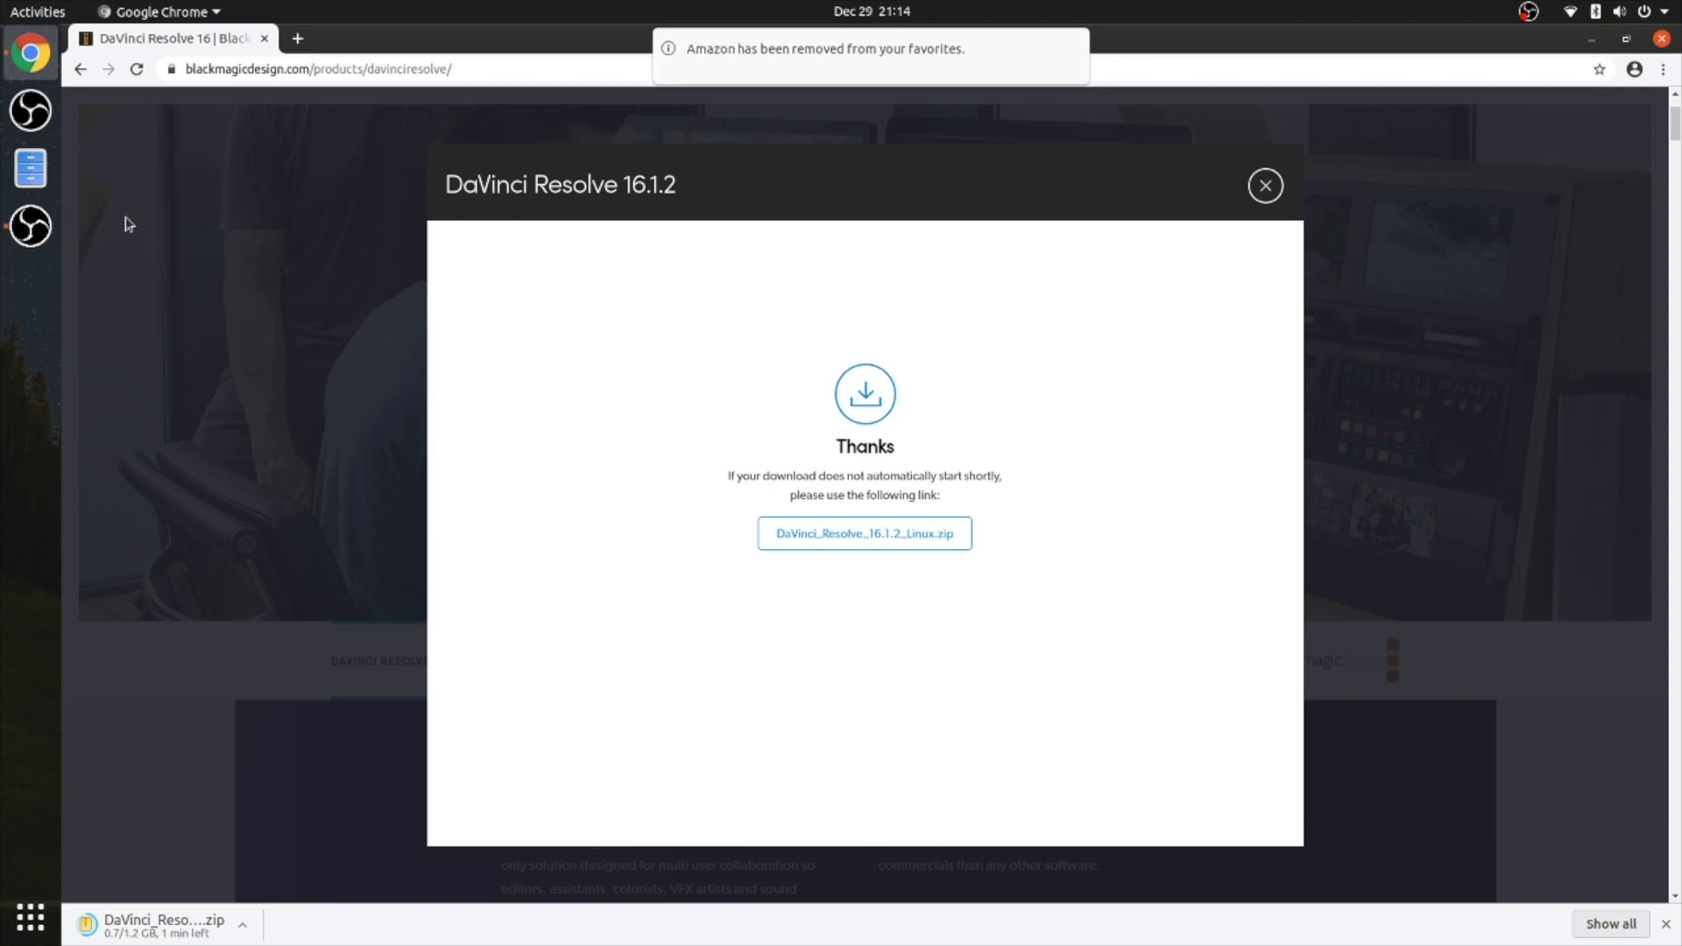
- Add Terminal, VLC media player, Sublime Text and Visual Studio Code to the dock's favorites, in that order above Files
left_click(44, 911)
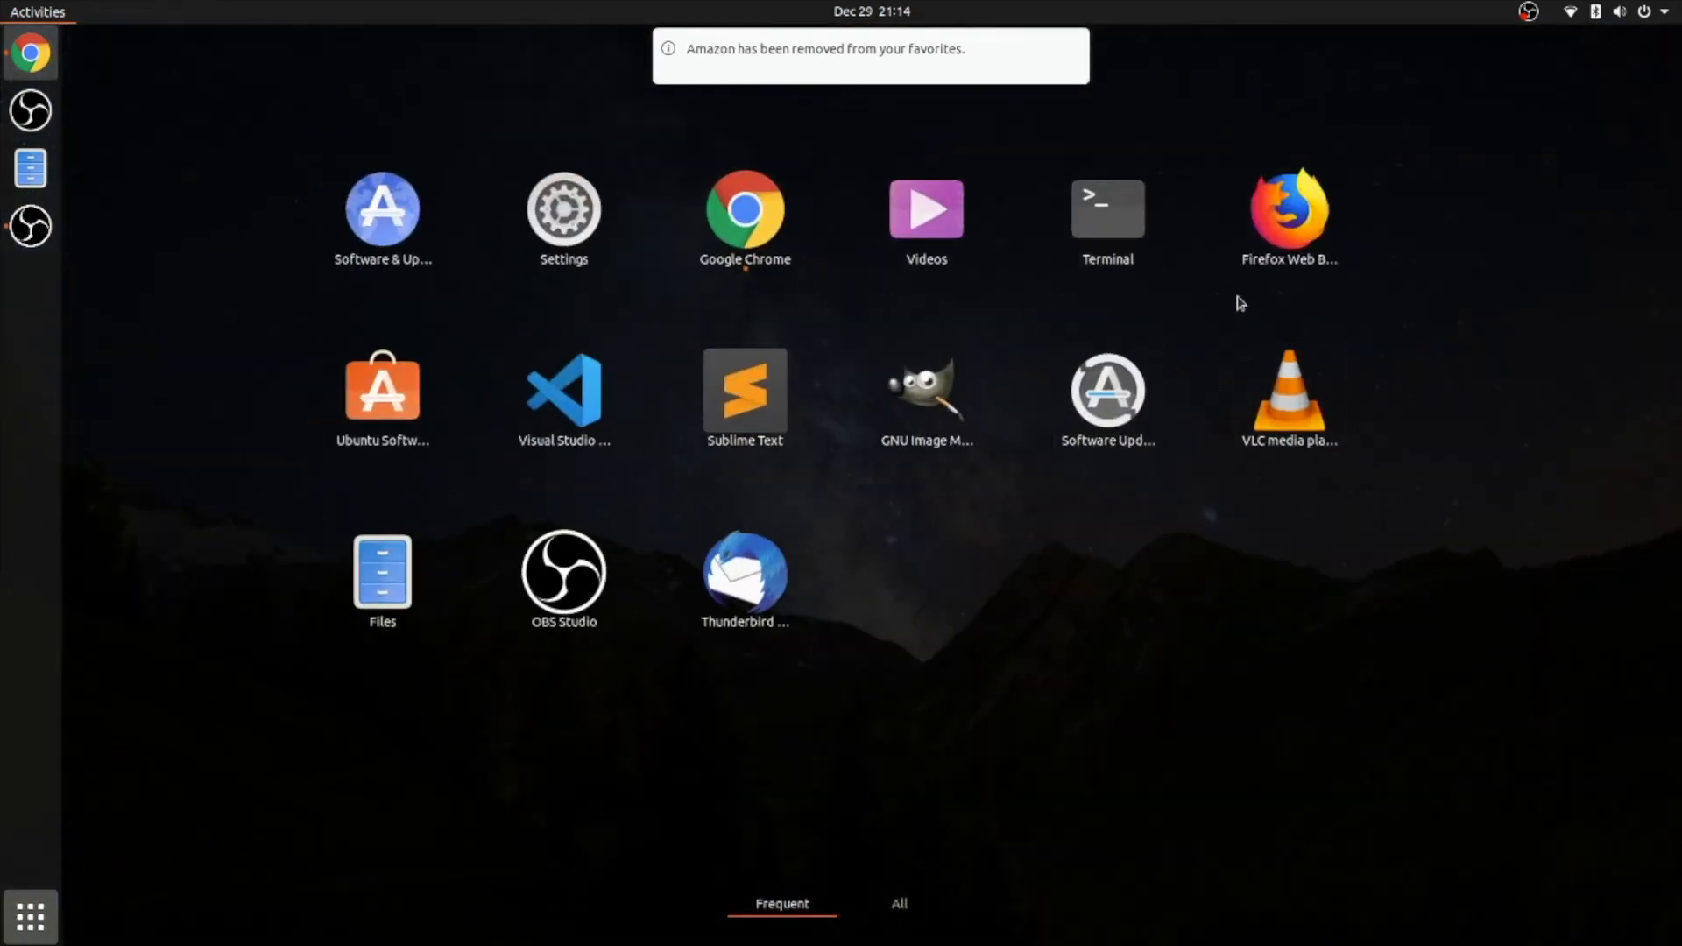
left_click_drag(1095, 215, 28, 167)
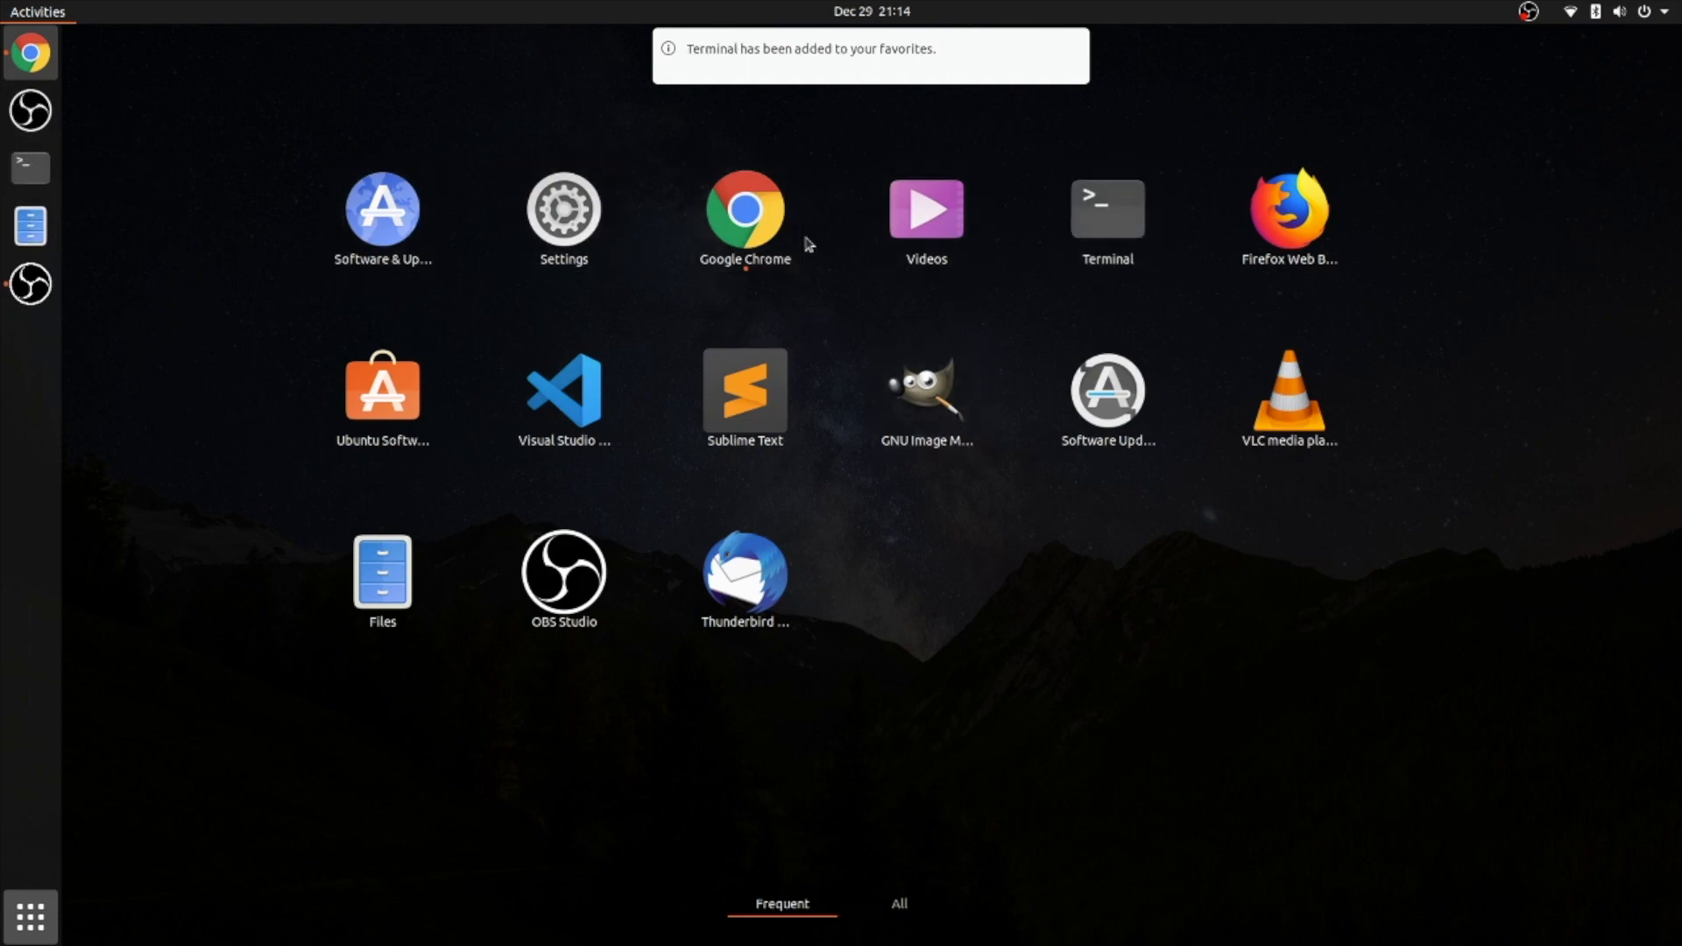
left_click_drag(1288, 394, 20, 224)
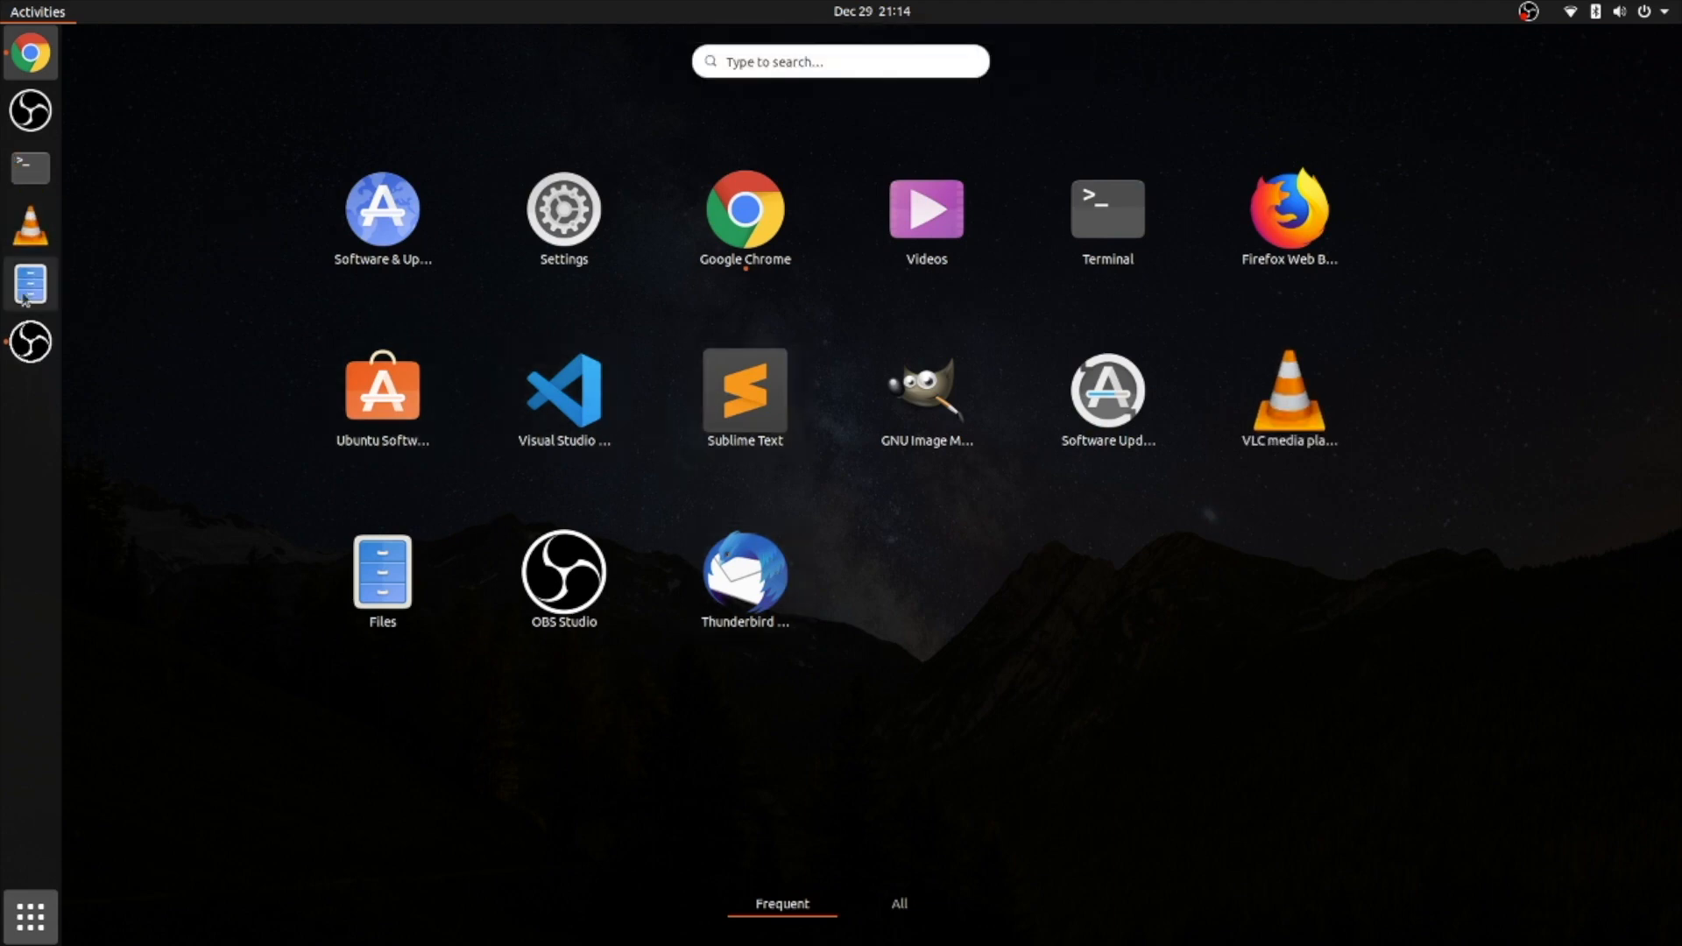
left_click_drag(795, 423, 18, 263)
left_click_drag(573, 394, 19, 331)
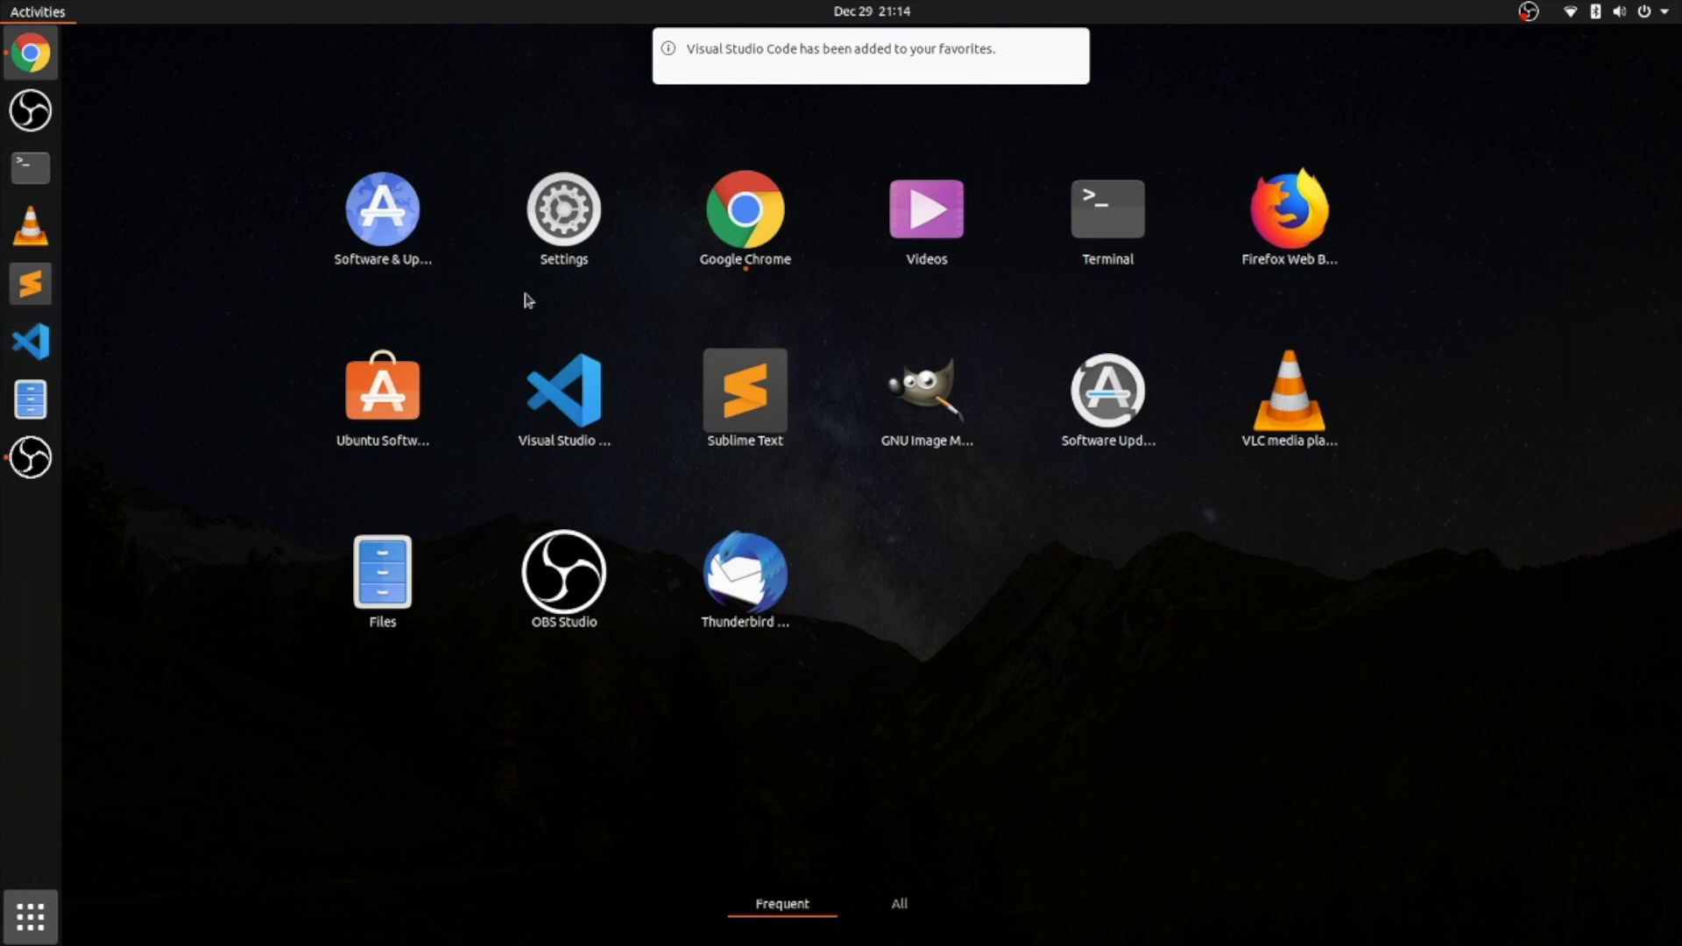
- Reorder the dock with Files directly below Chrome and OBS Studio and VLC last, and add GIMP below Visual Studio Code
left_click_drag(30, 111, 31, 438)
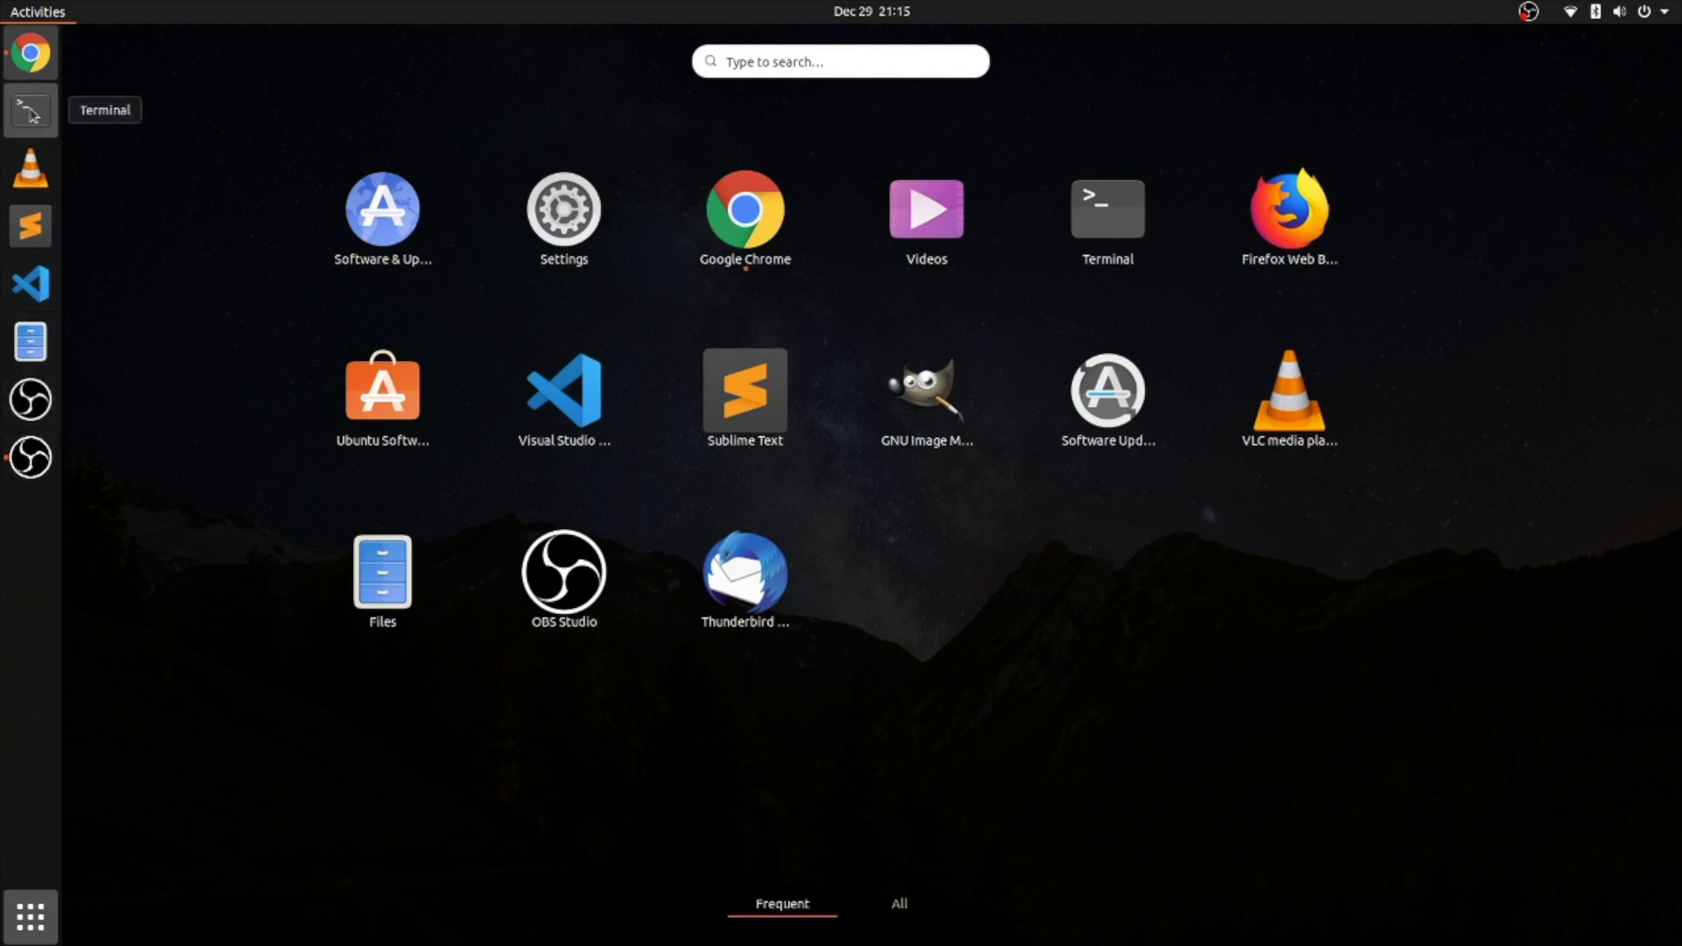
left_click_drag(40, 235, 46, 163)
left_click_drag(39, 235, 32, 401)
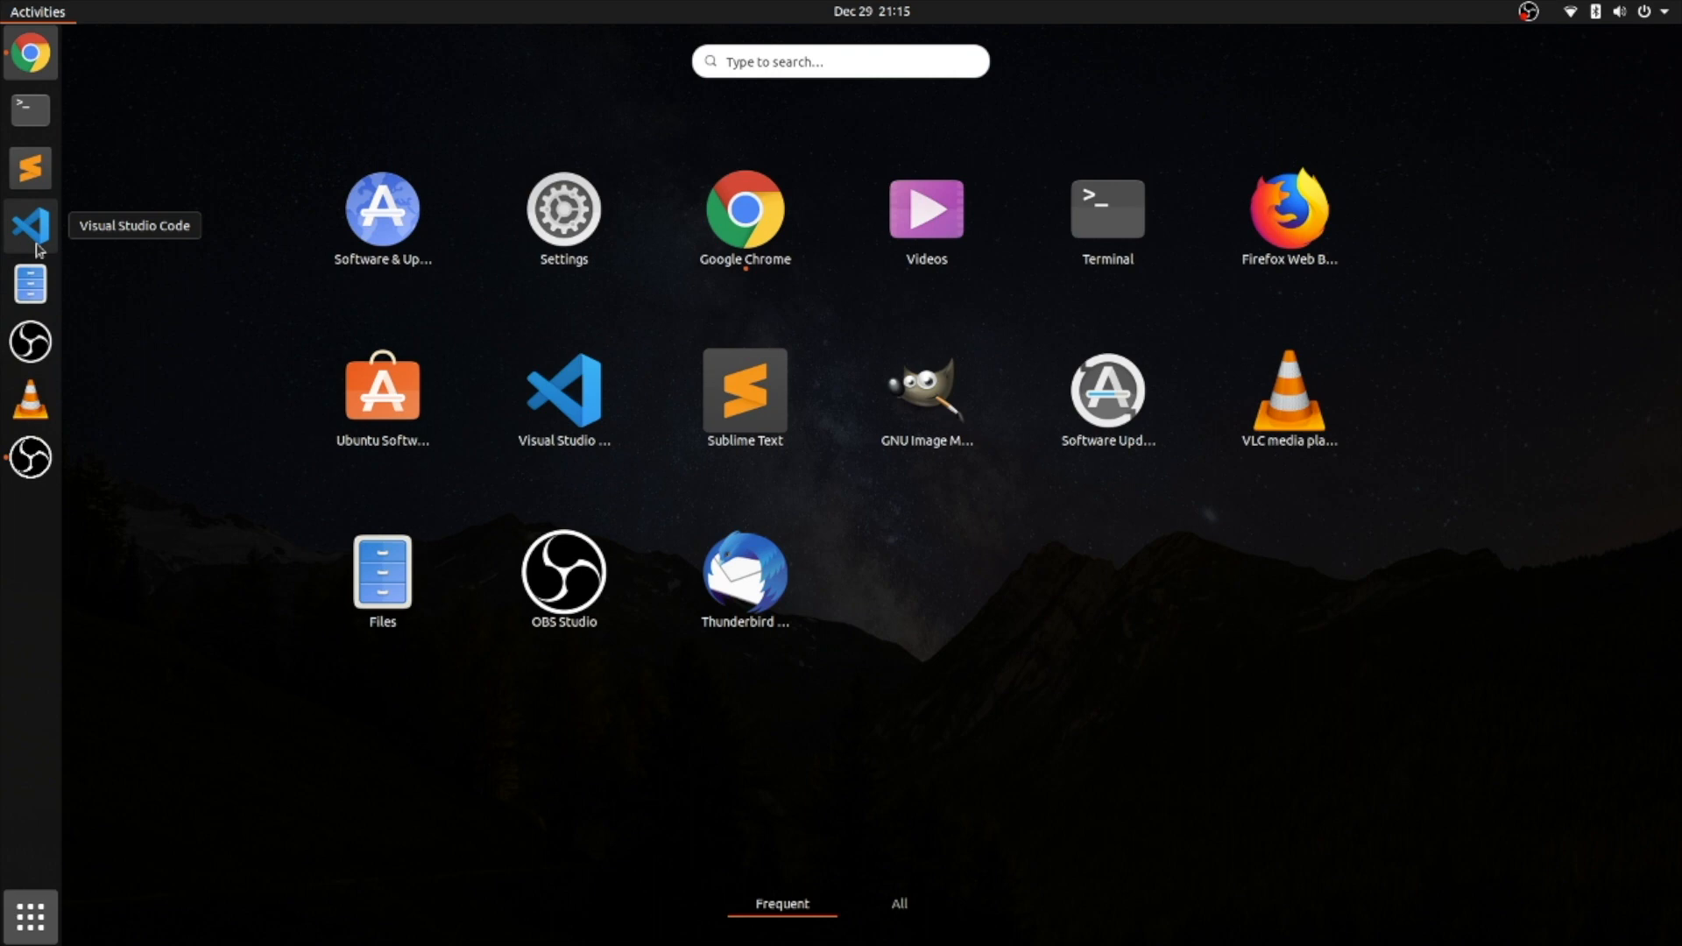
right_click(35, 291)
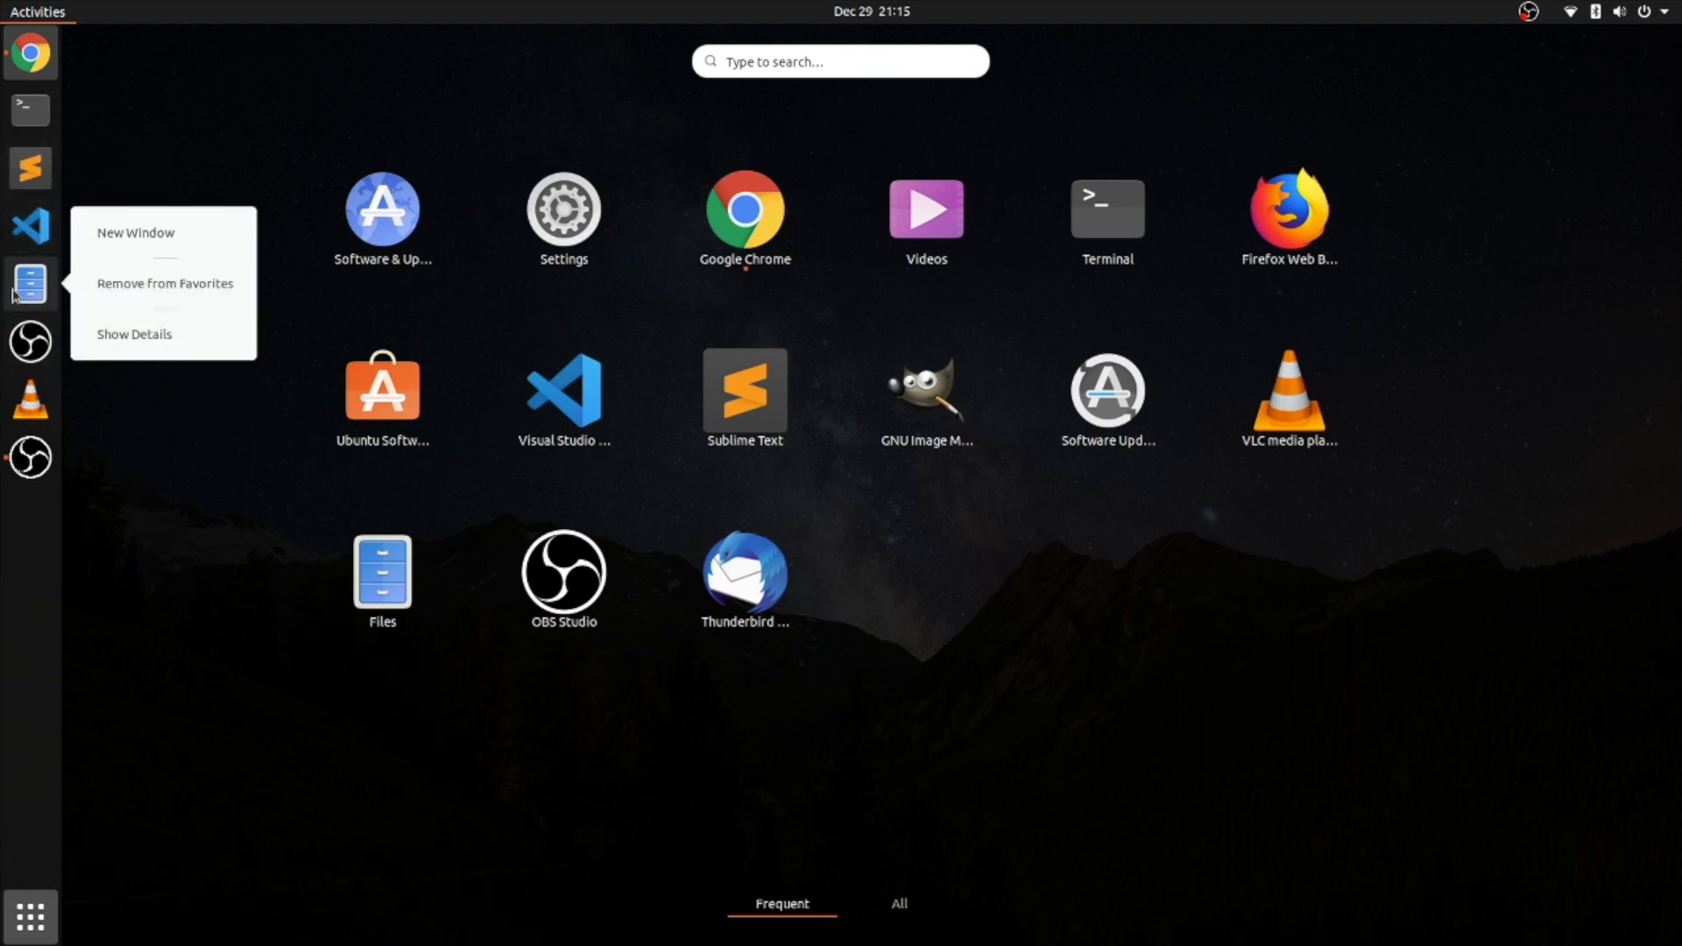
left_click(43, 289)
left_click_drag(35, 283, 44, 92)
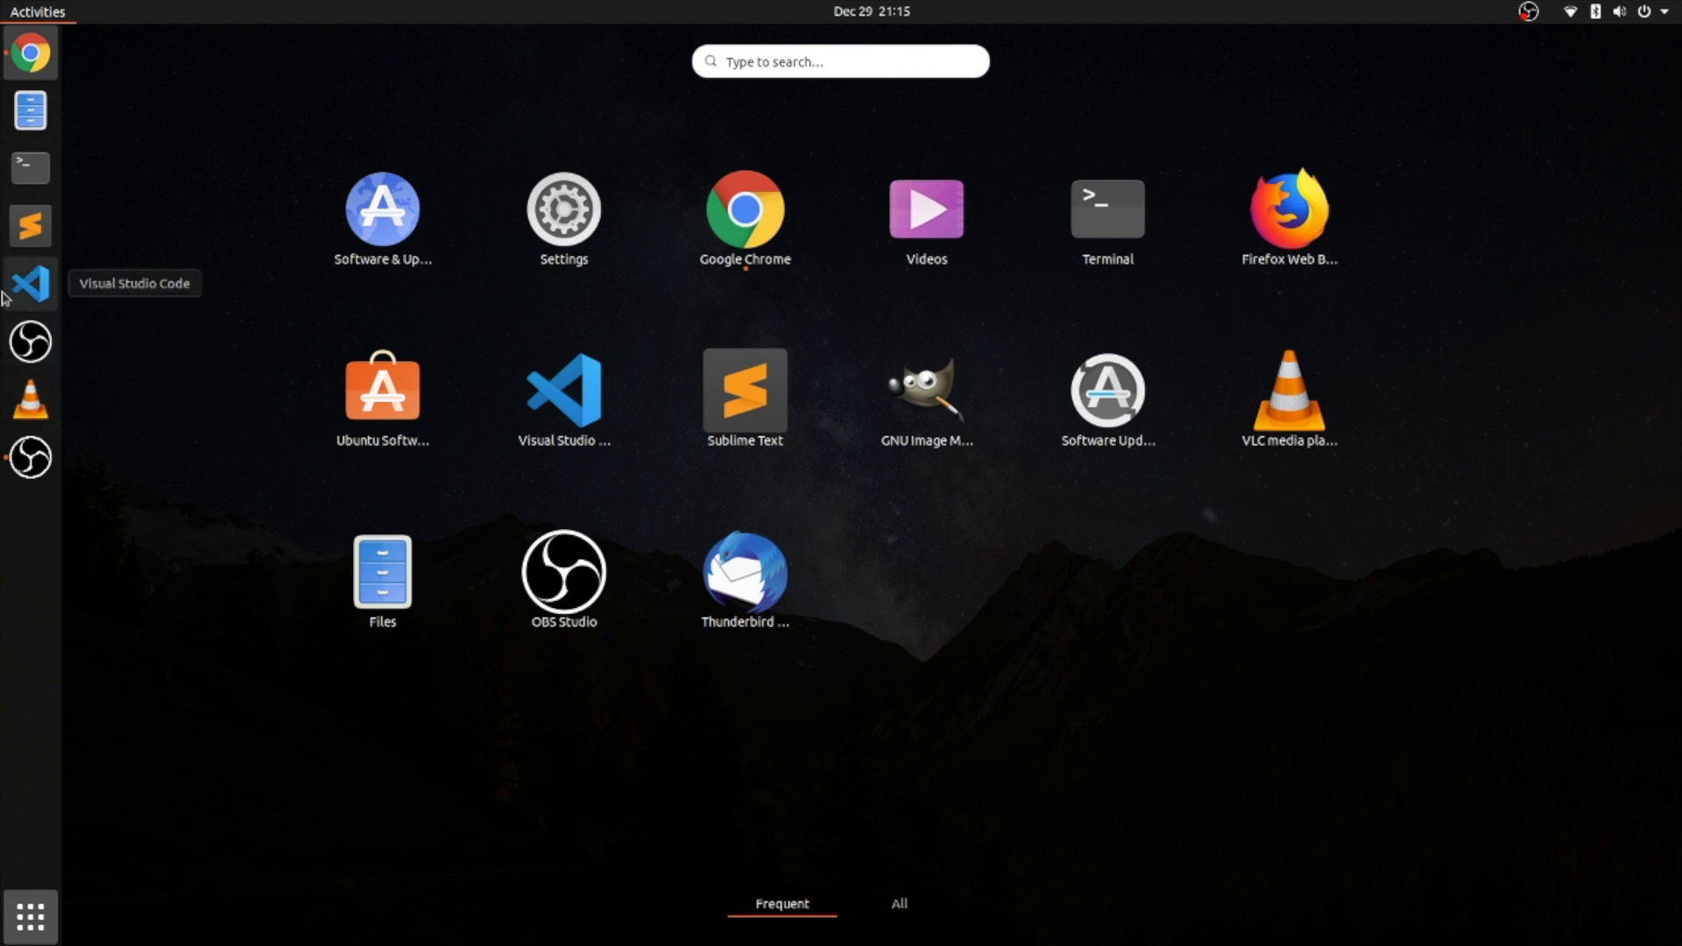
left_click_drag(976, 401, 31, 342)
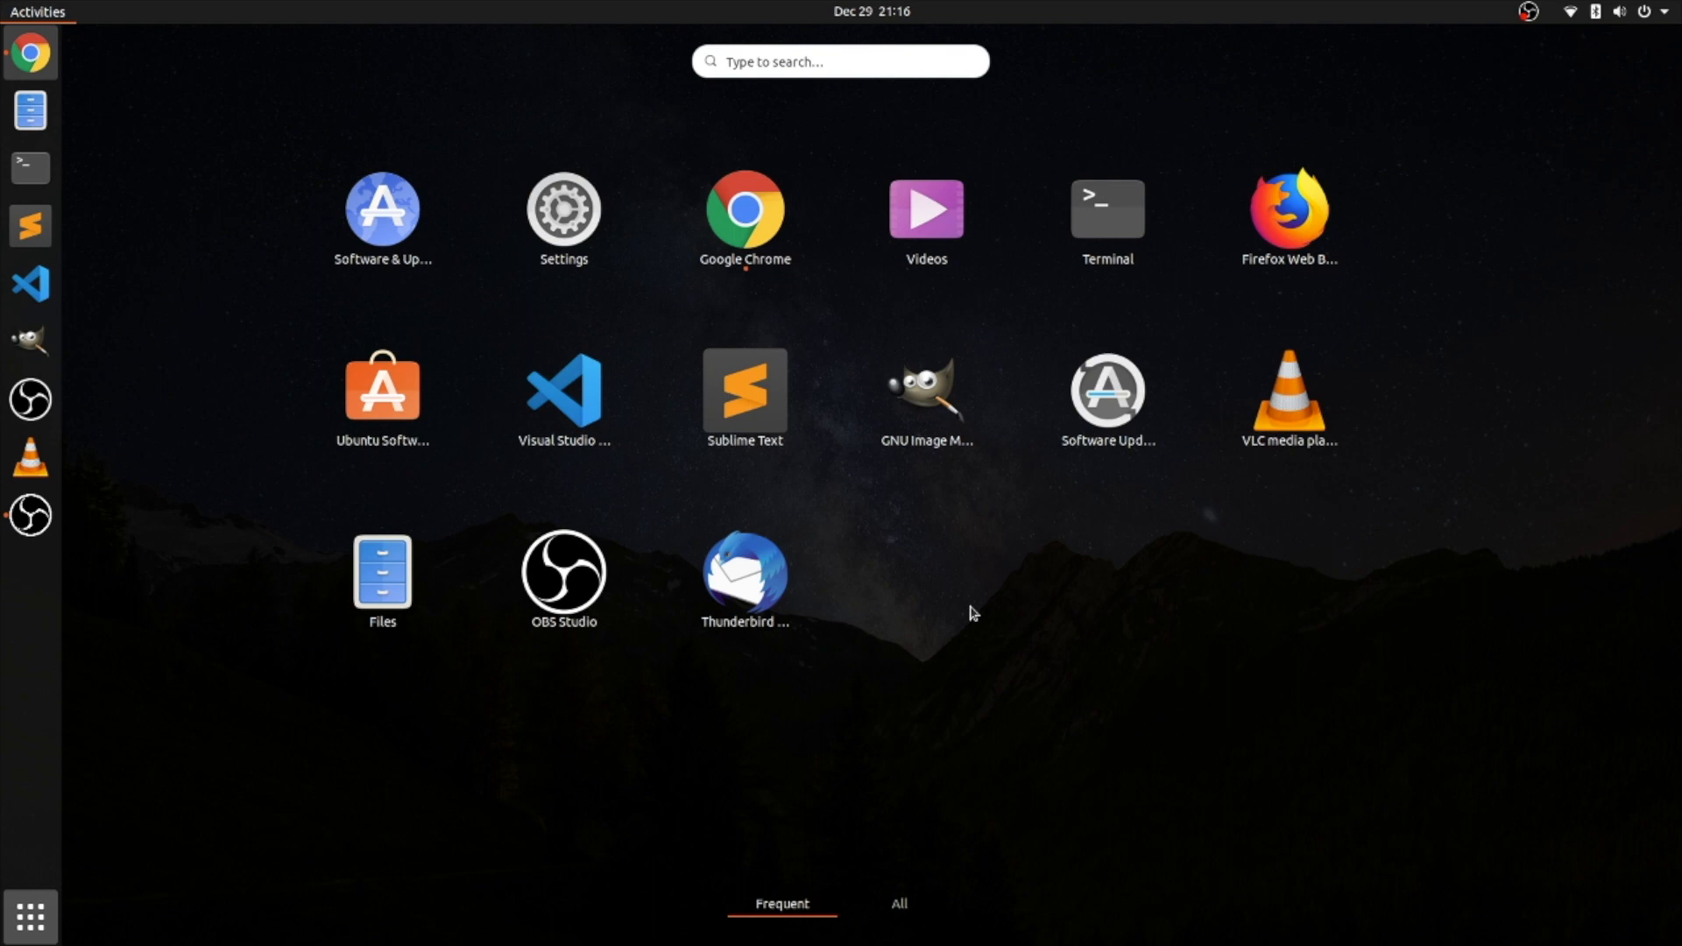
key("Escape")
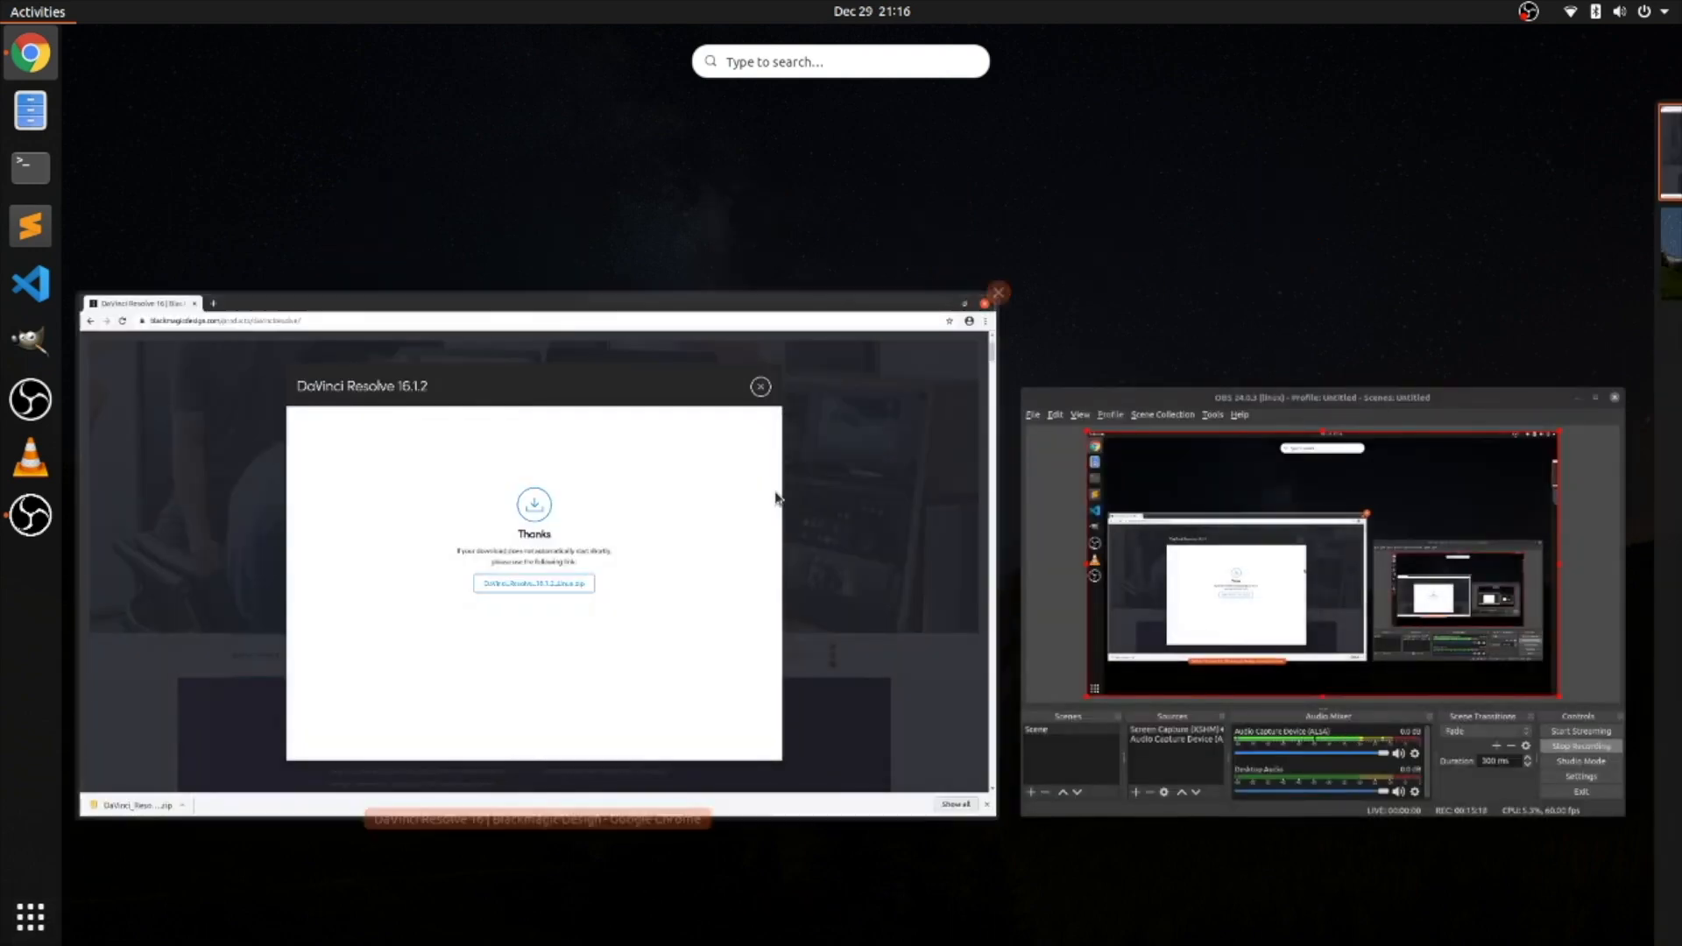
- Switch to Chrome, show the DaVinci Resolve download in its folder, and open the zip with Archive Manager
left_click(777, 491)
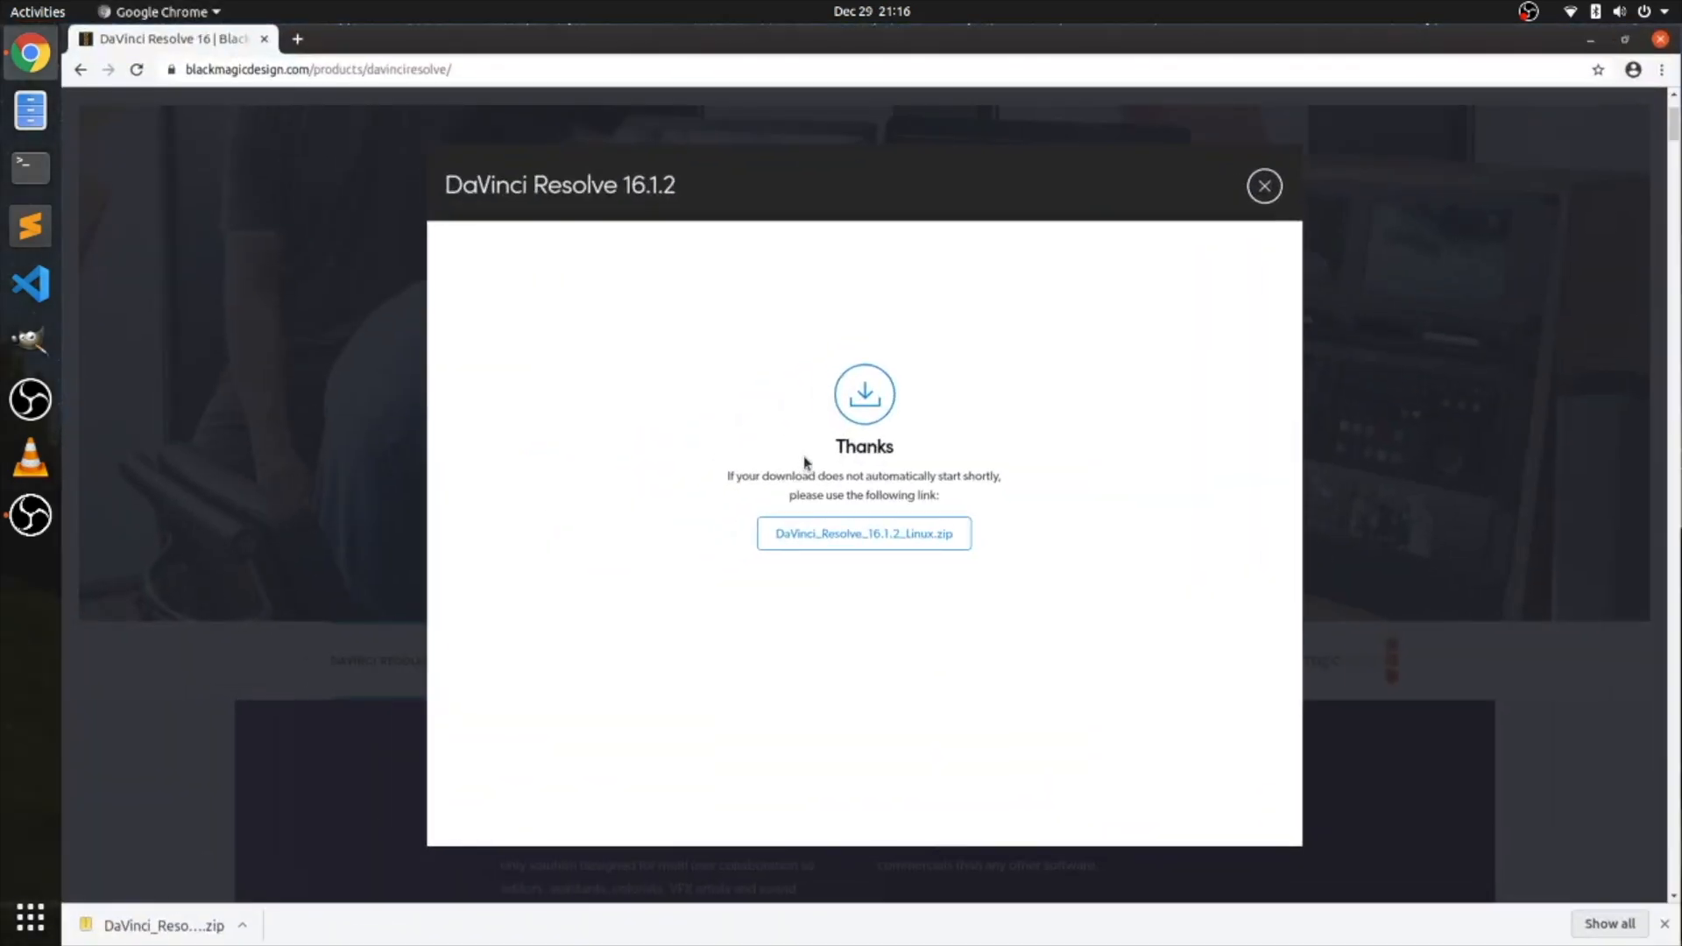
left_click(243, 927)
left_click(300, 867)
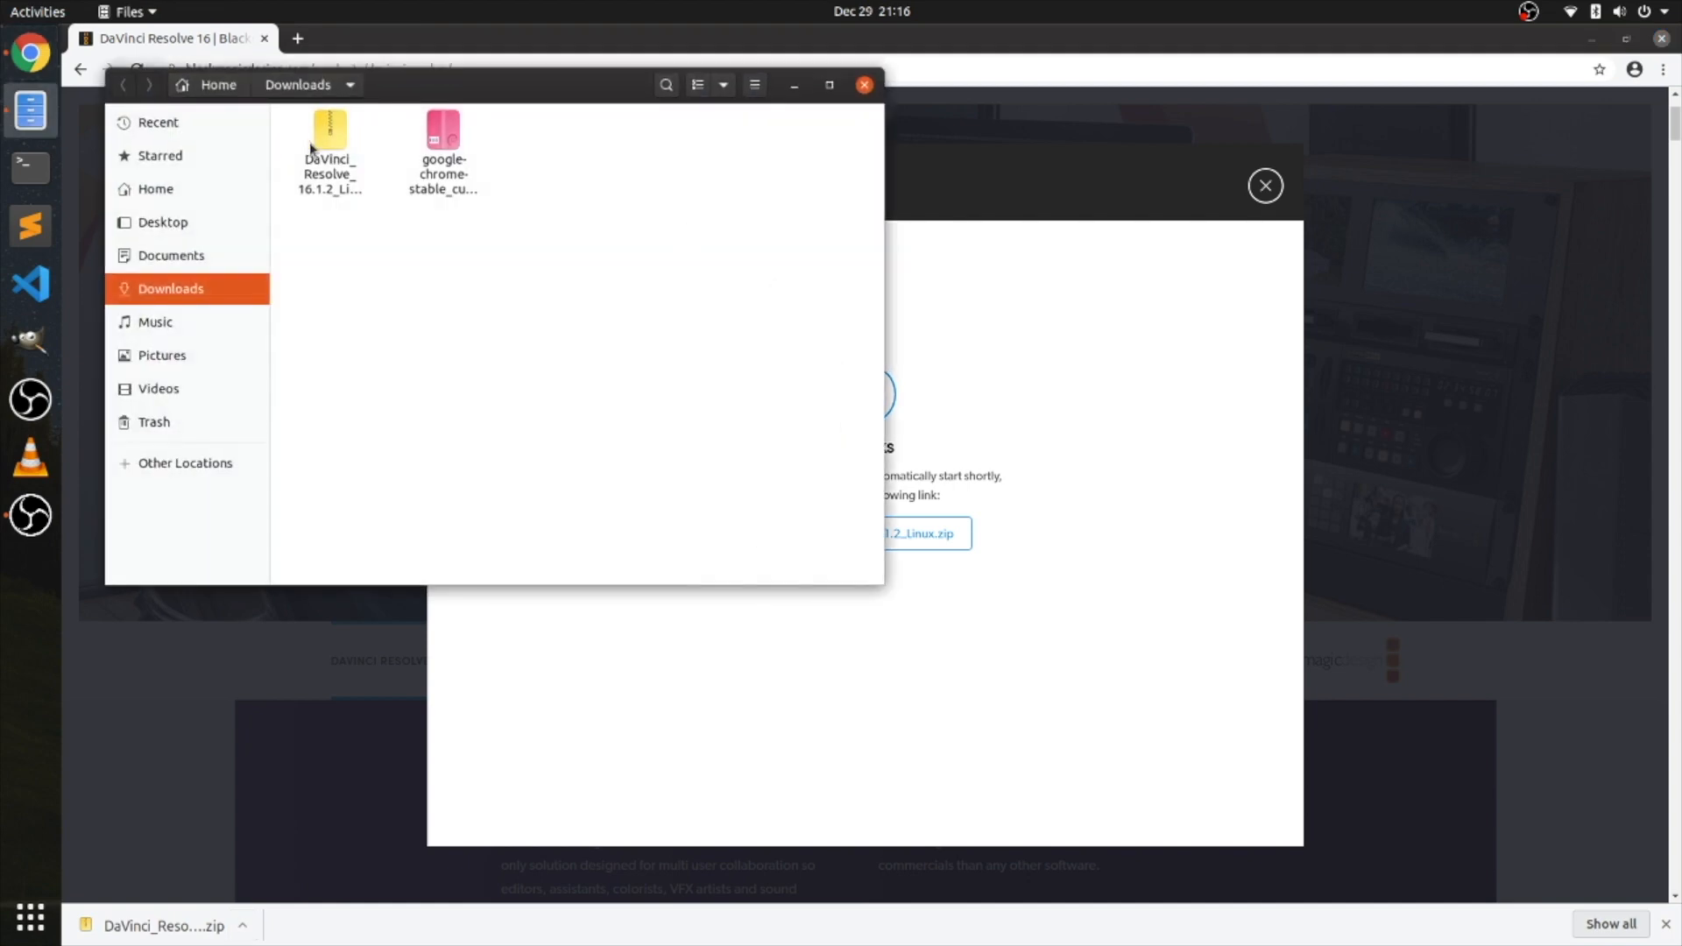
right_click(335, 185)
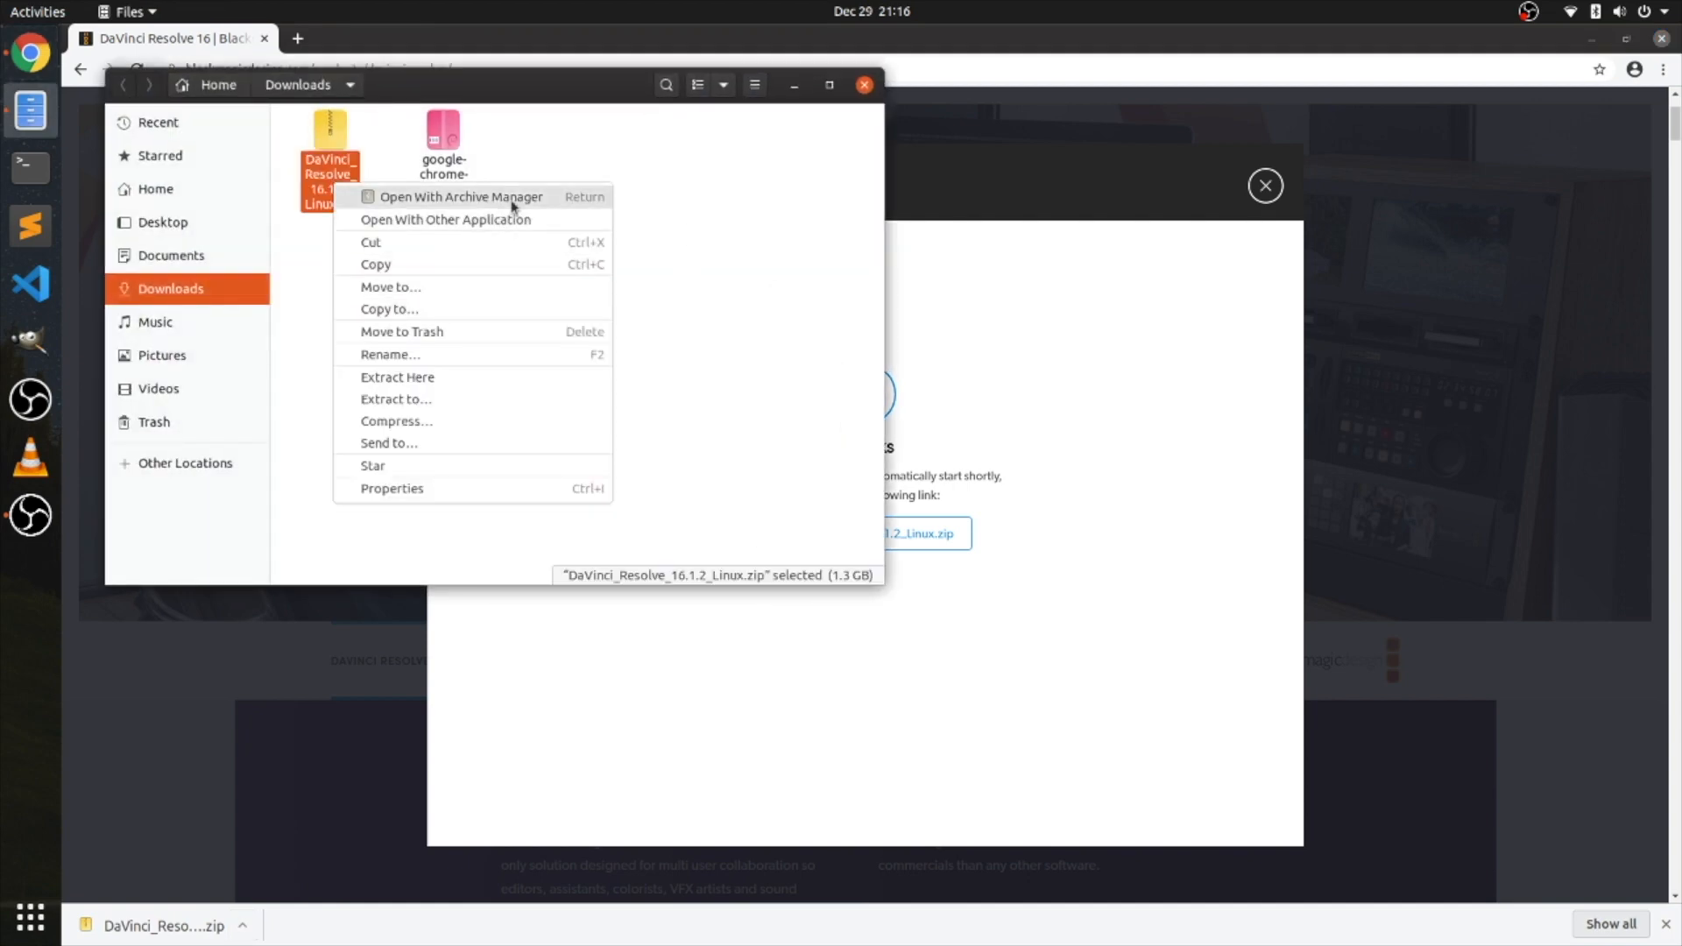
left_click(452, 196)
left_click_drag(376, 132, 888, 145)
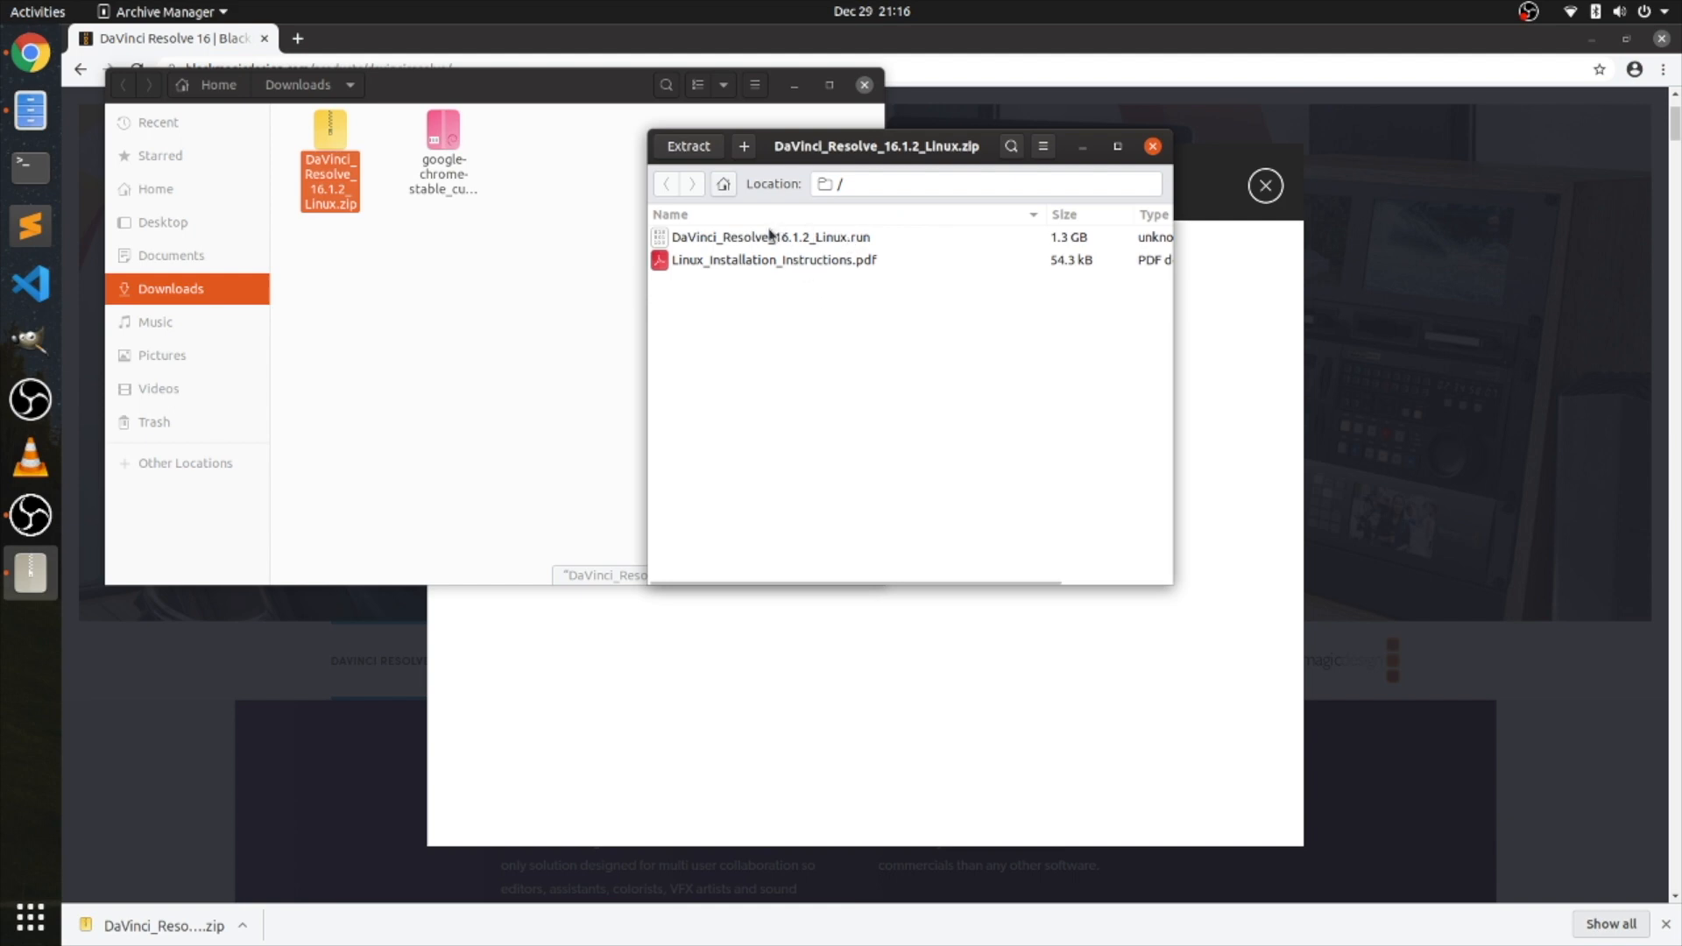
- Extract all files from DaVinci_Resolve_16.1.2_Linux.zip into the Downloads folder and minimize the archive window
left_click(659, 154)
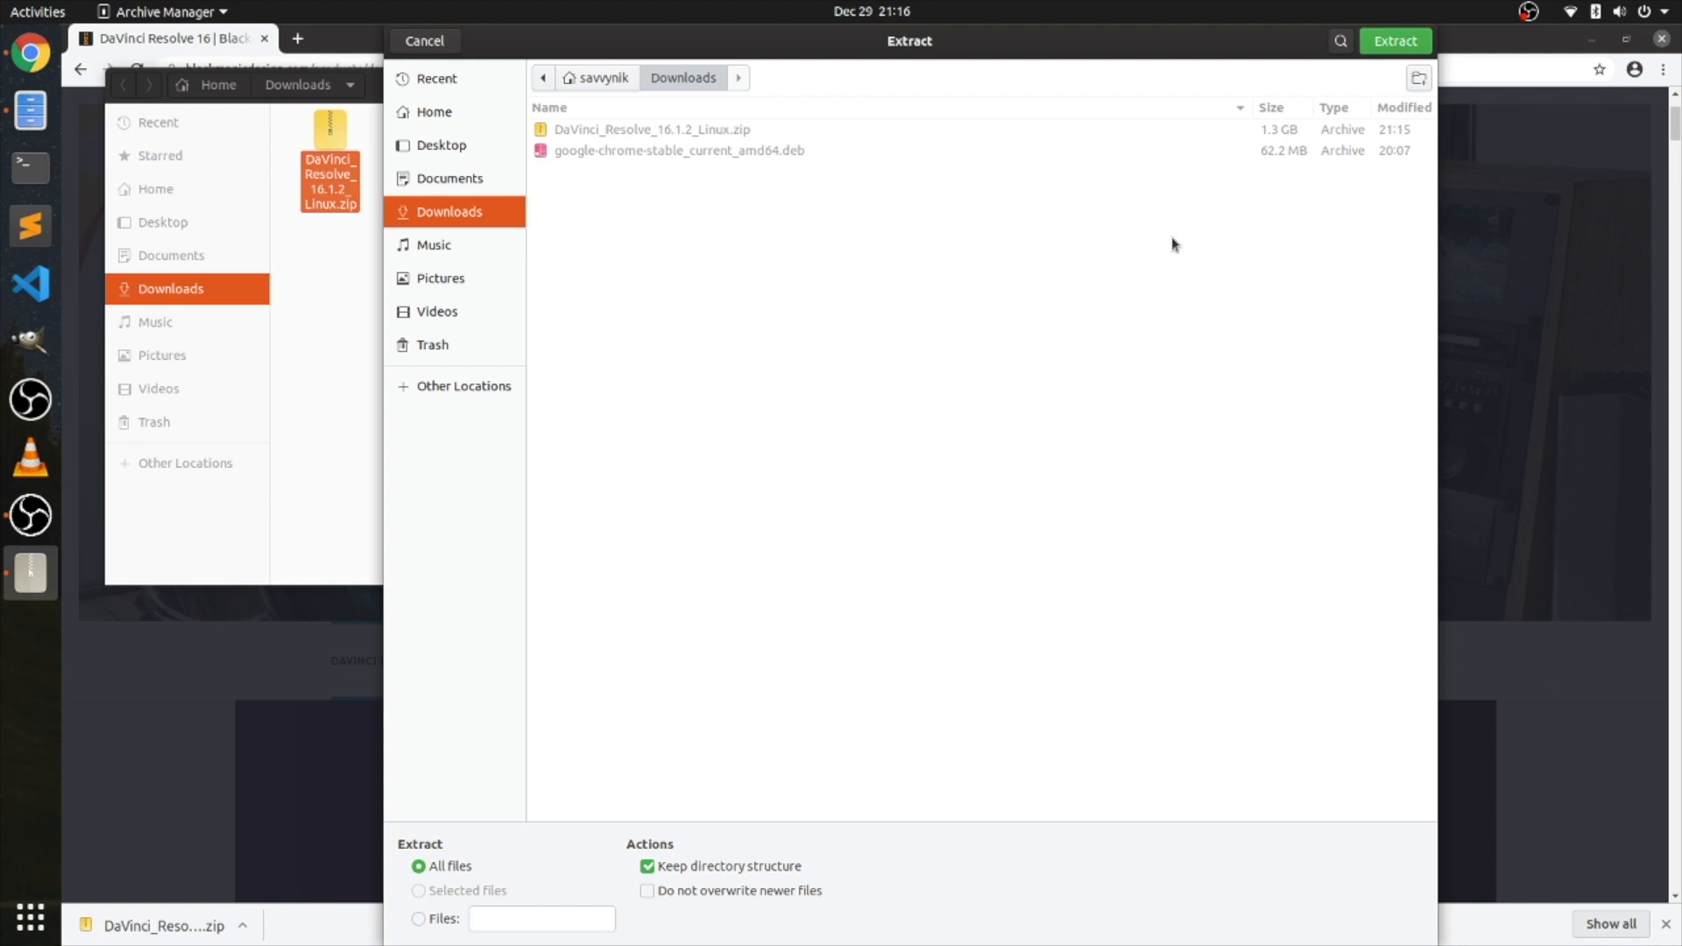
left_click(1392, 41)
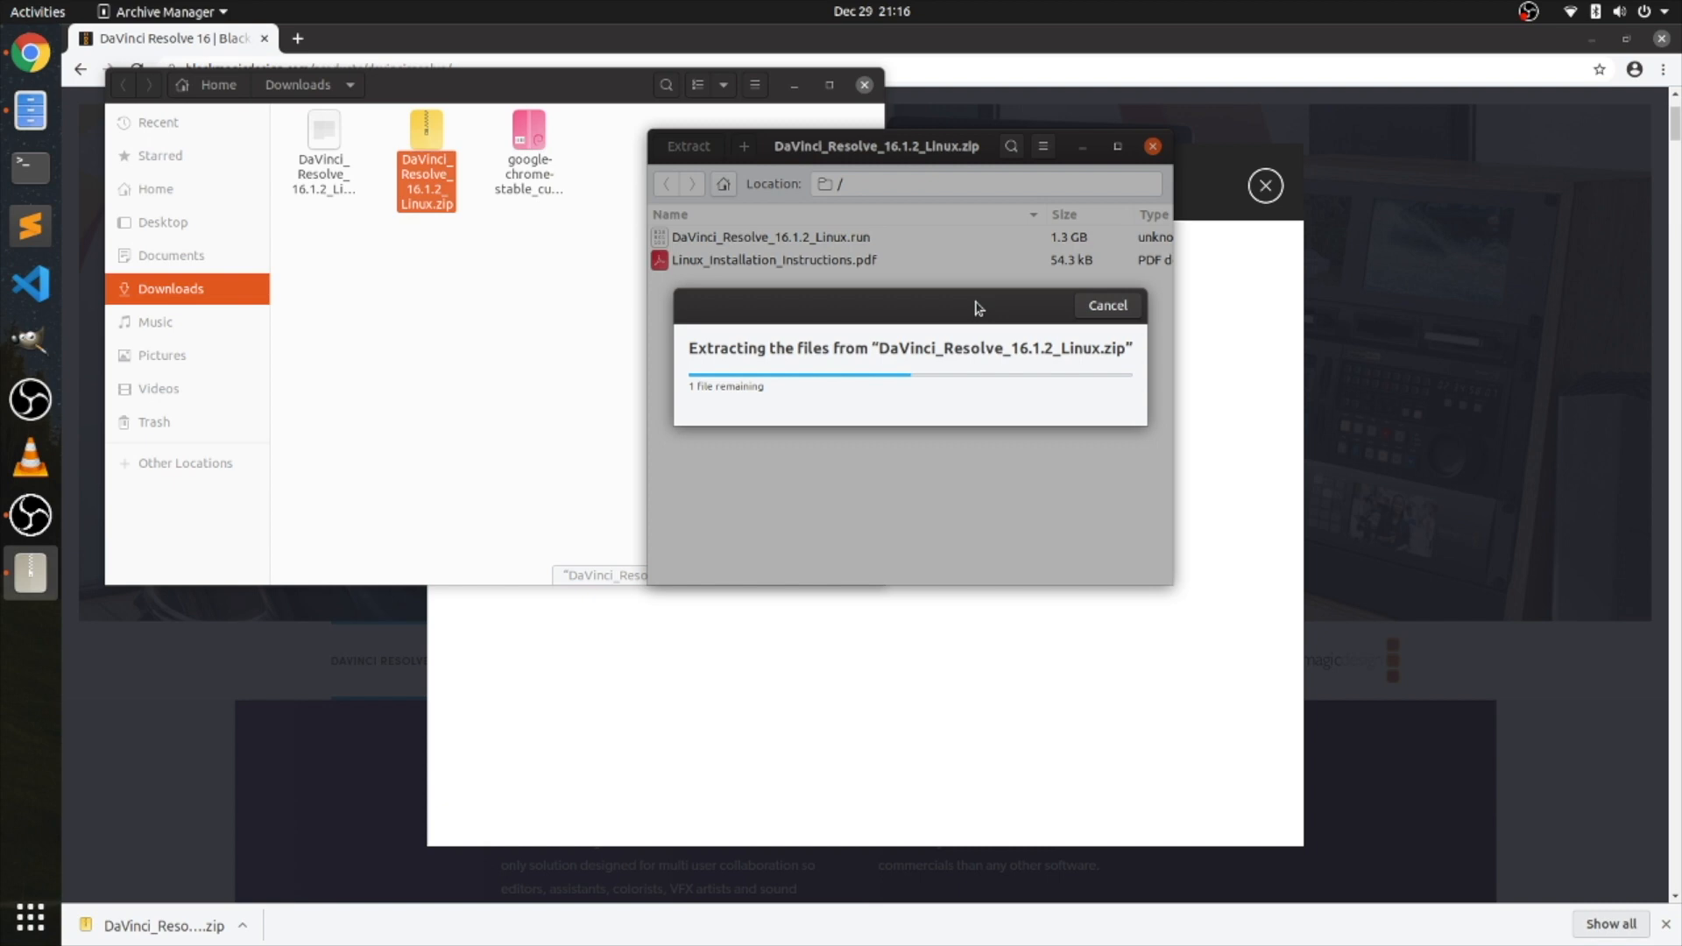
left_click(990, 383)
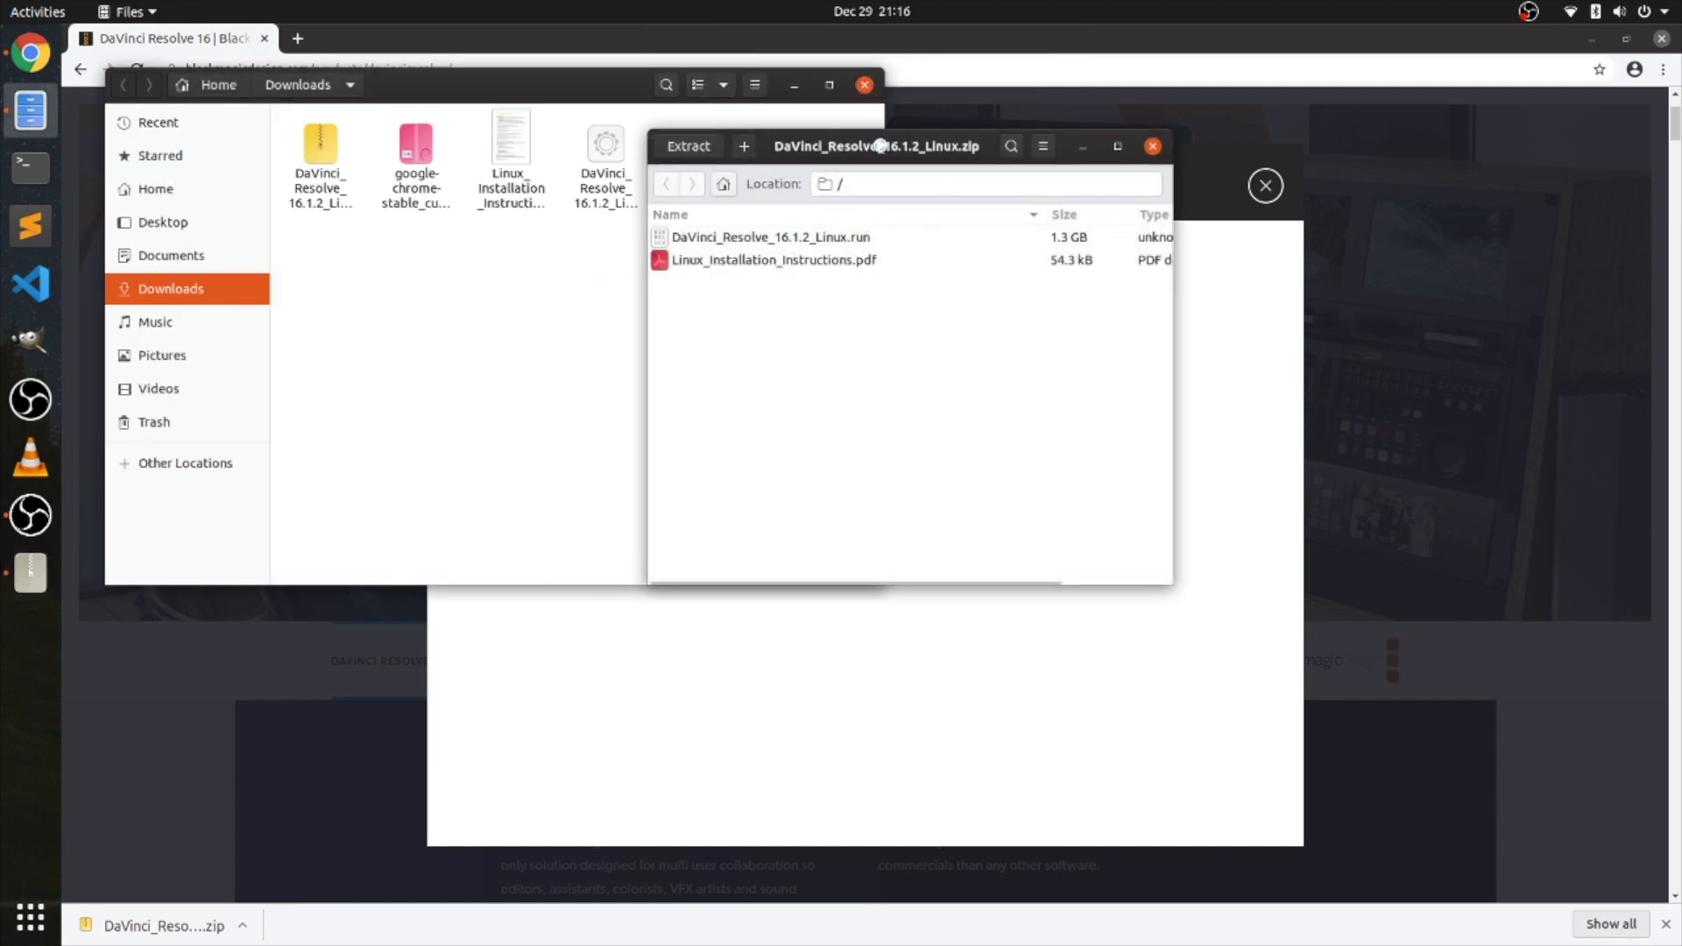
left_click(1083, 147)
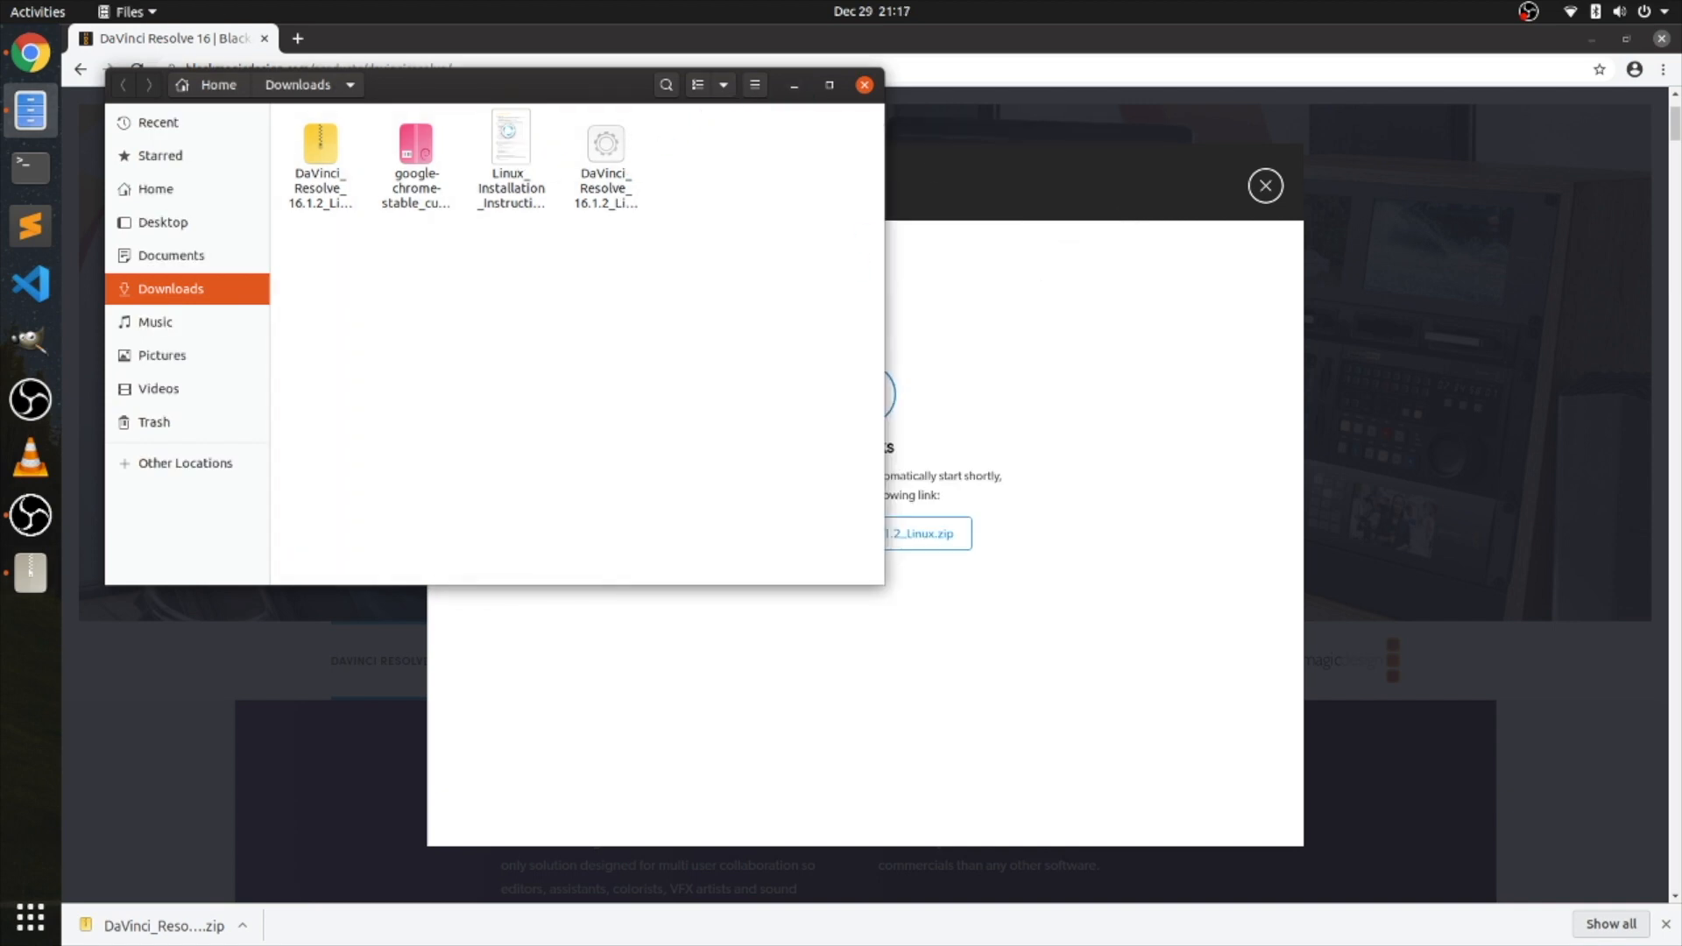
- Open the extracted Linux_Installation_Instructions.pdf in a maximized window and set its zoom to 200%
double_click(512, 148)
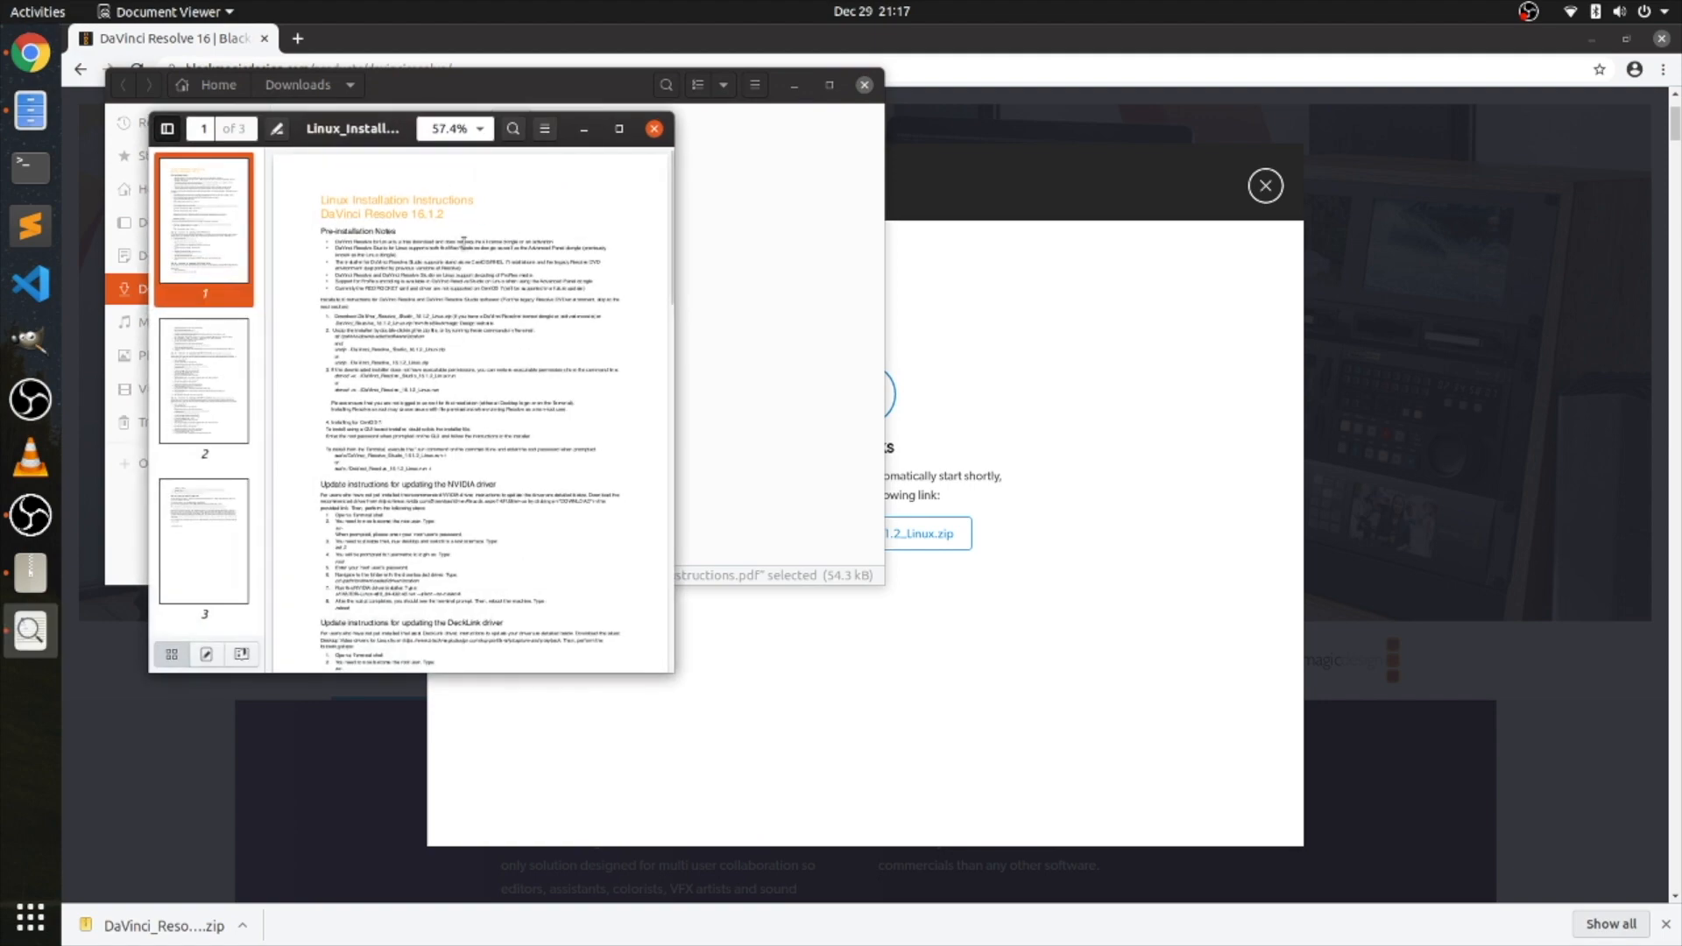
scroll(440, 248, "down", 1)
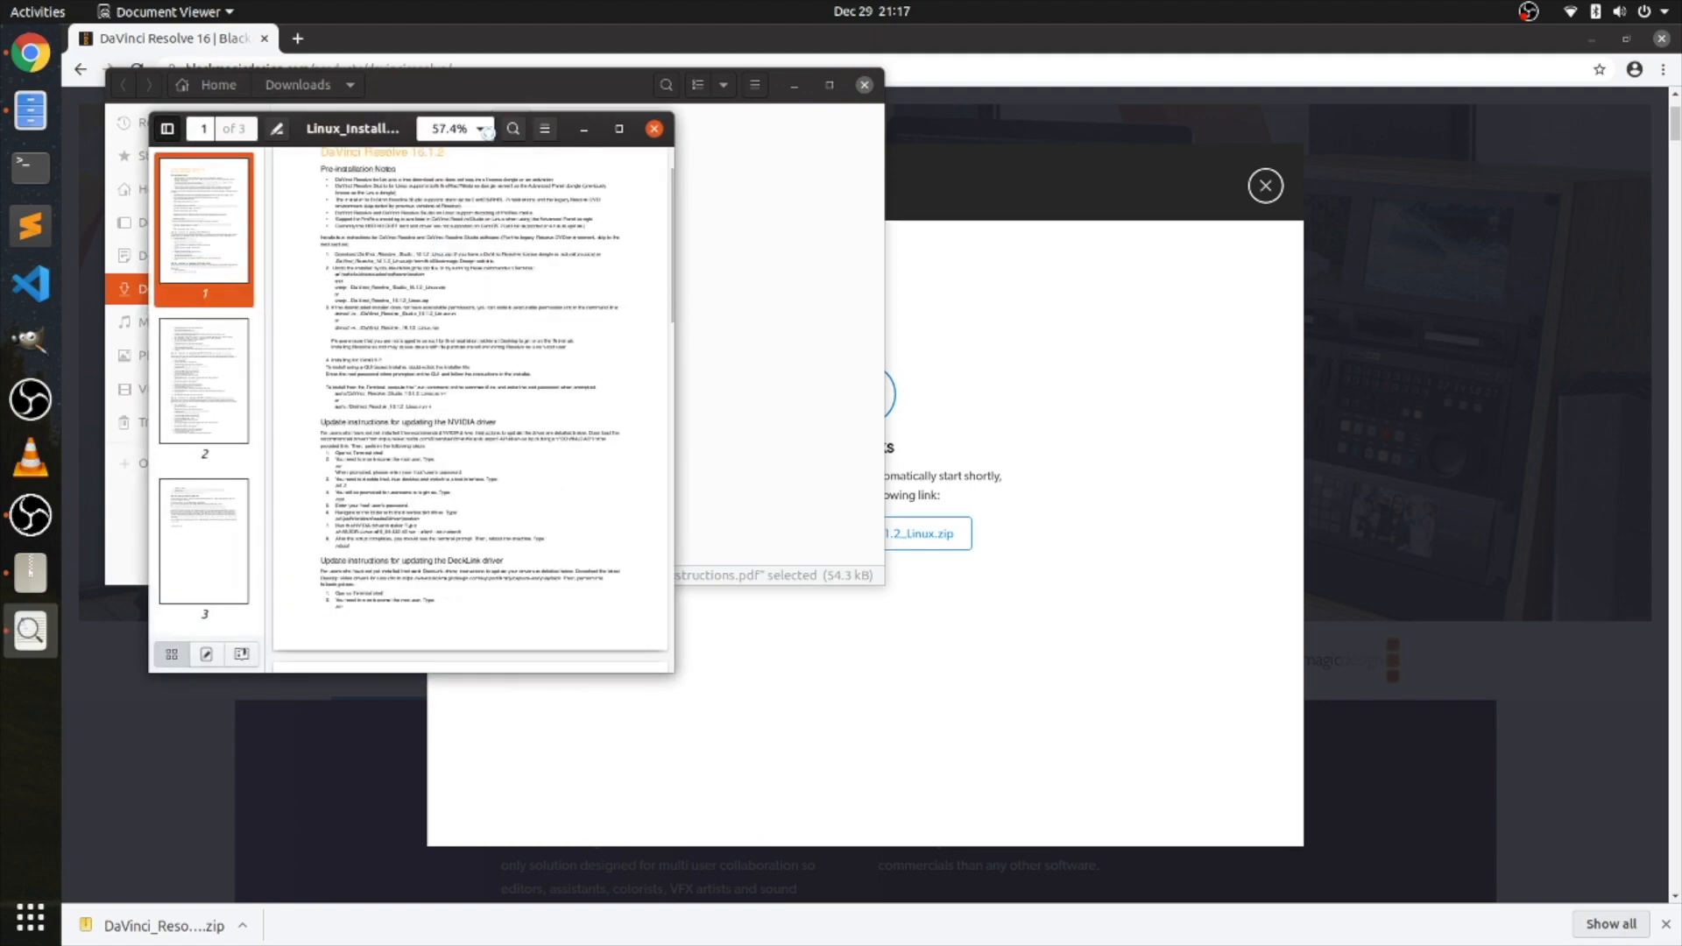
double_click(388, 124)
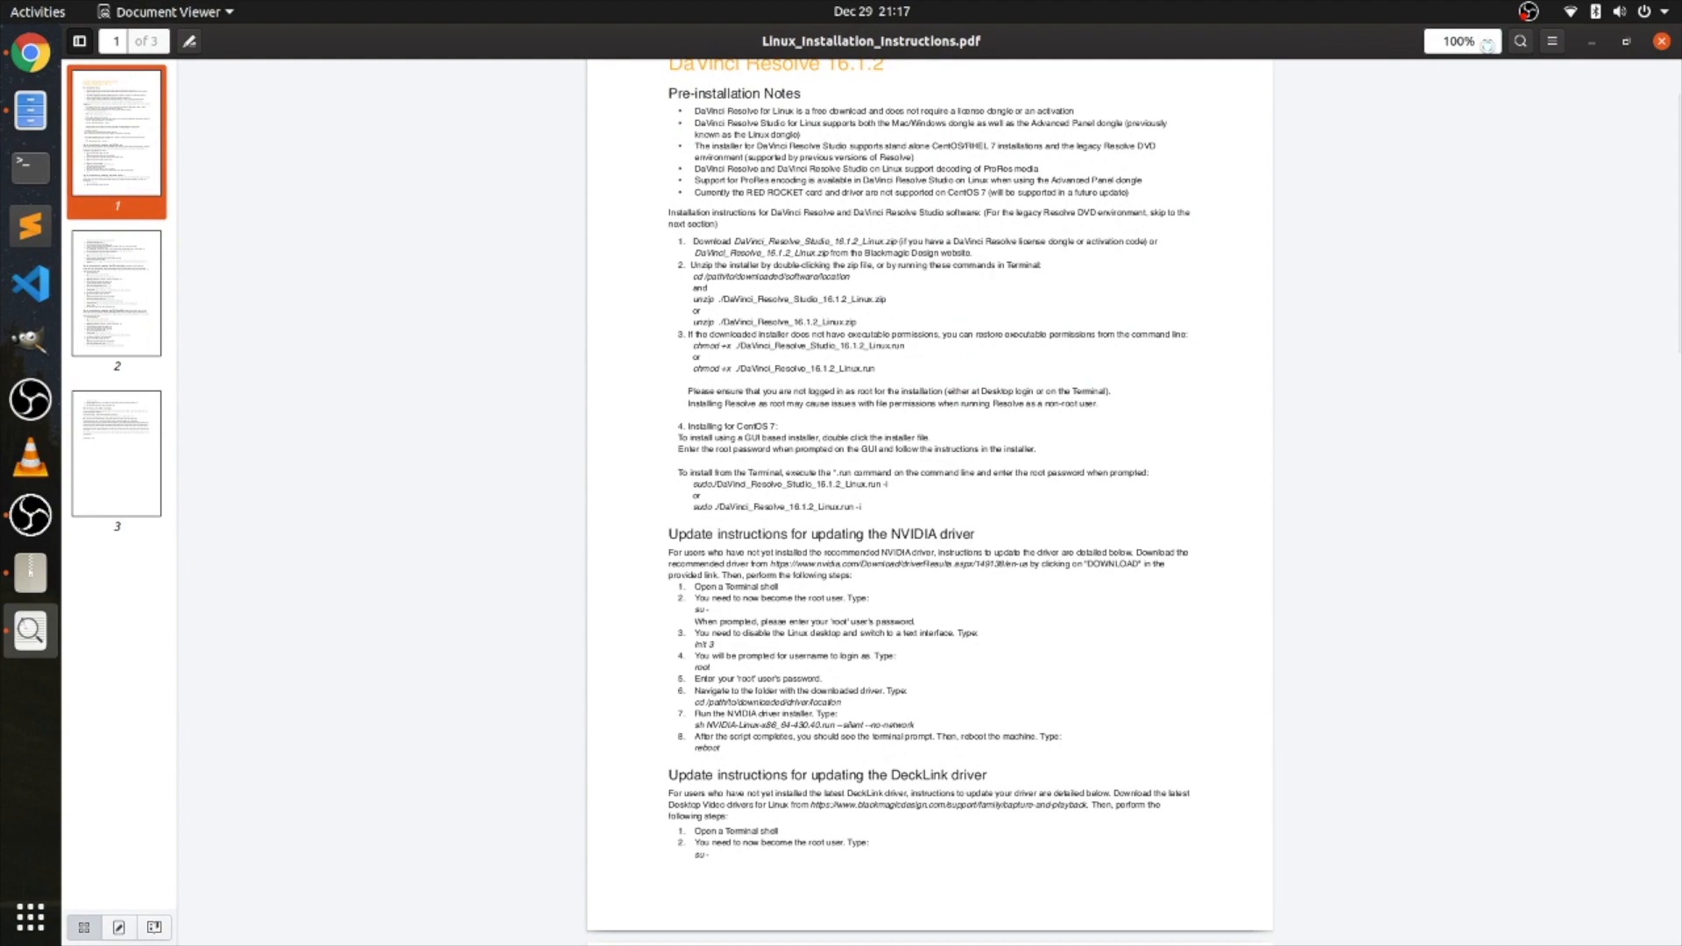
left_click(1486, 43)
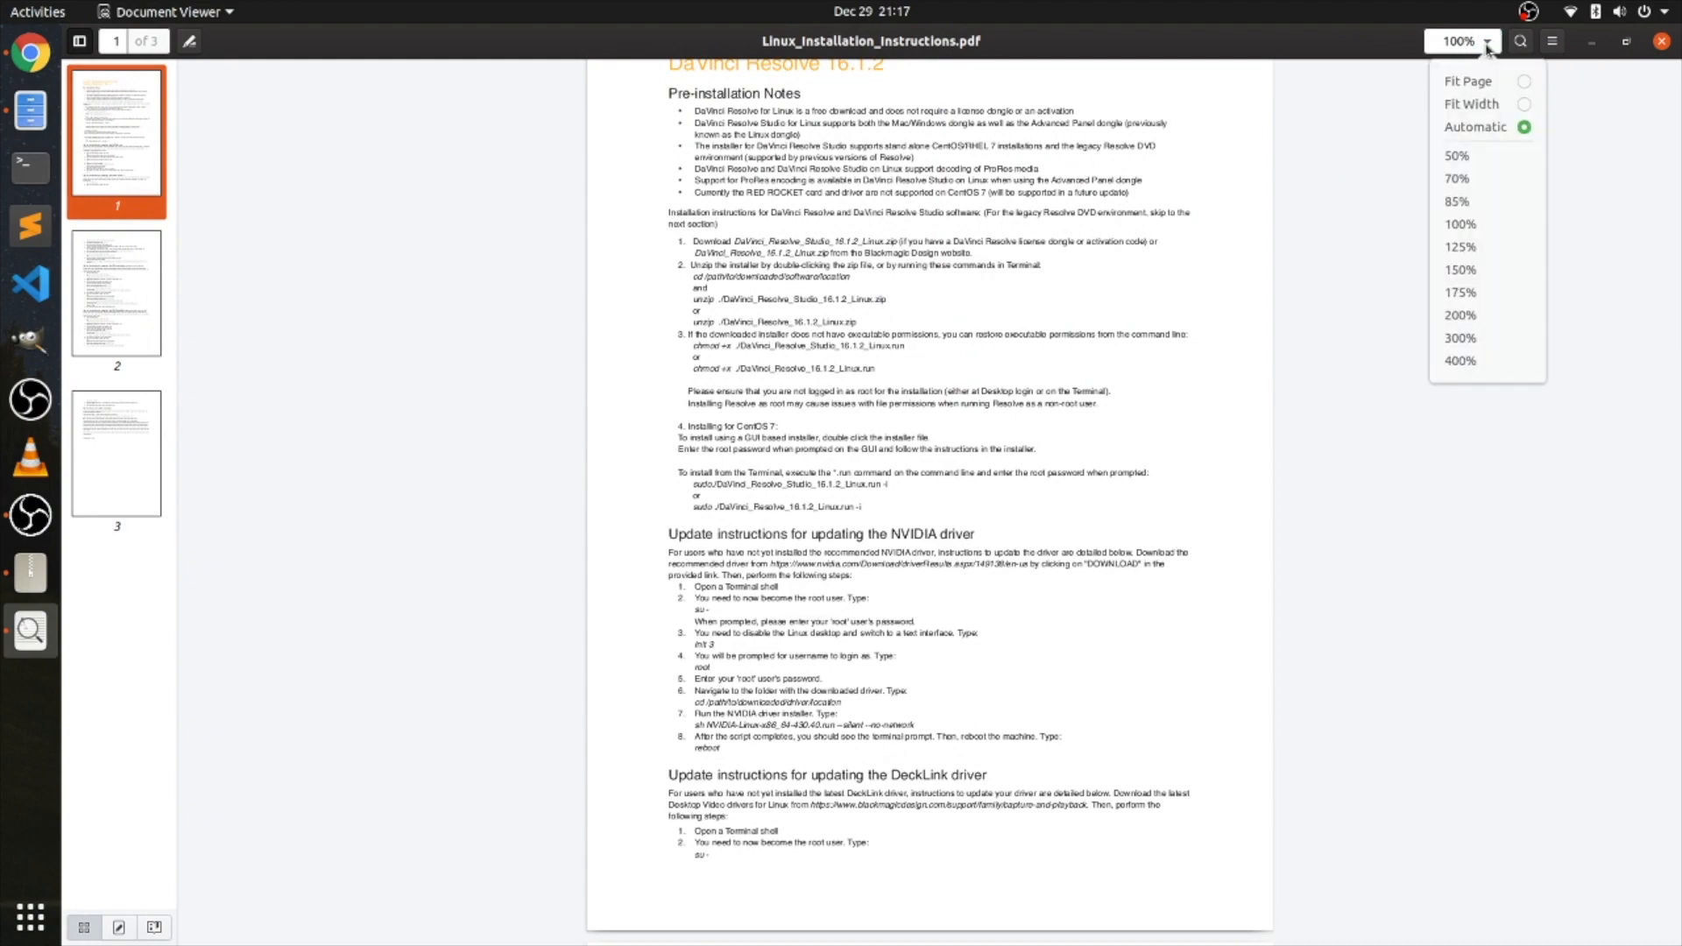
left_click(1482, 323)
- Read the DaVinci Resolve installation instructions, focusing on executable permissions and installing from the Terminal
scroll(648, 329, "down", 5)
scroll(624, 326, "up", 3)
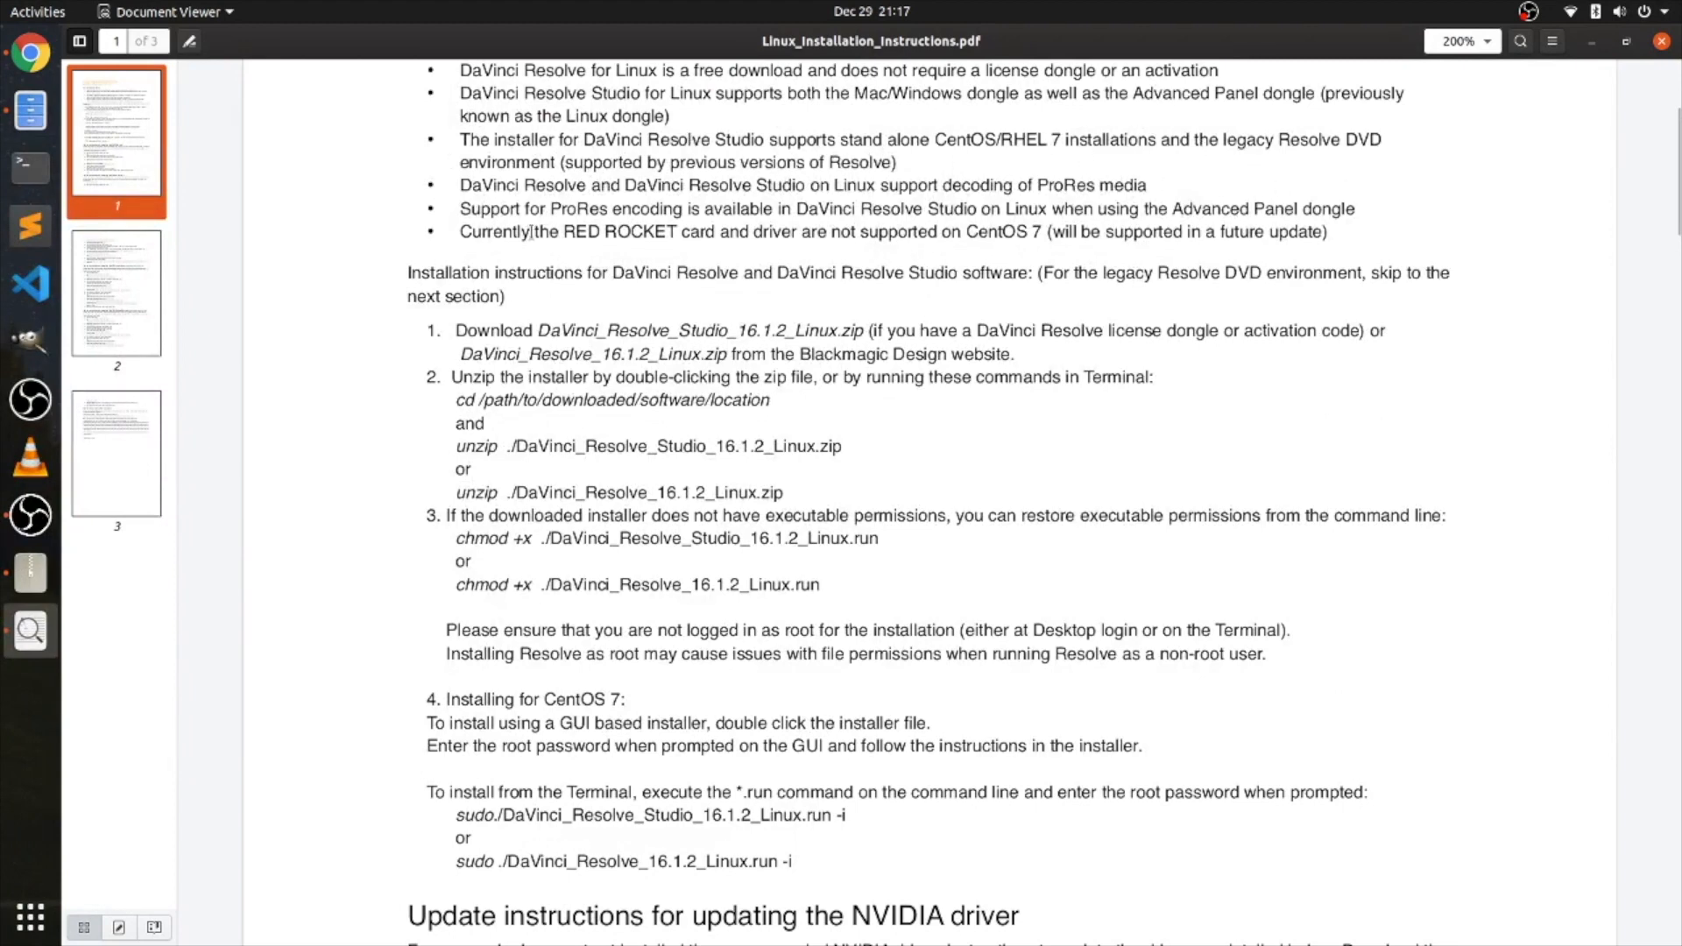
scroll(604, 274, "up", 2)
scroll(469, 323, "down", 4)
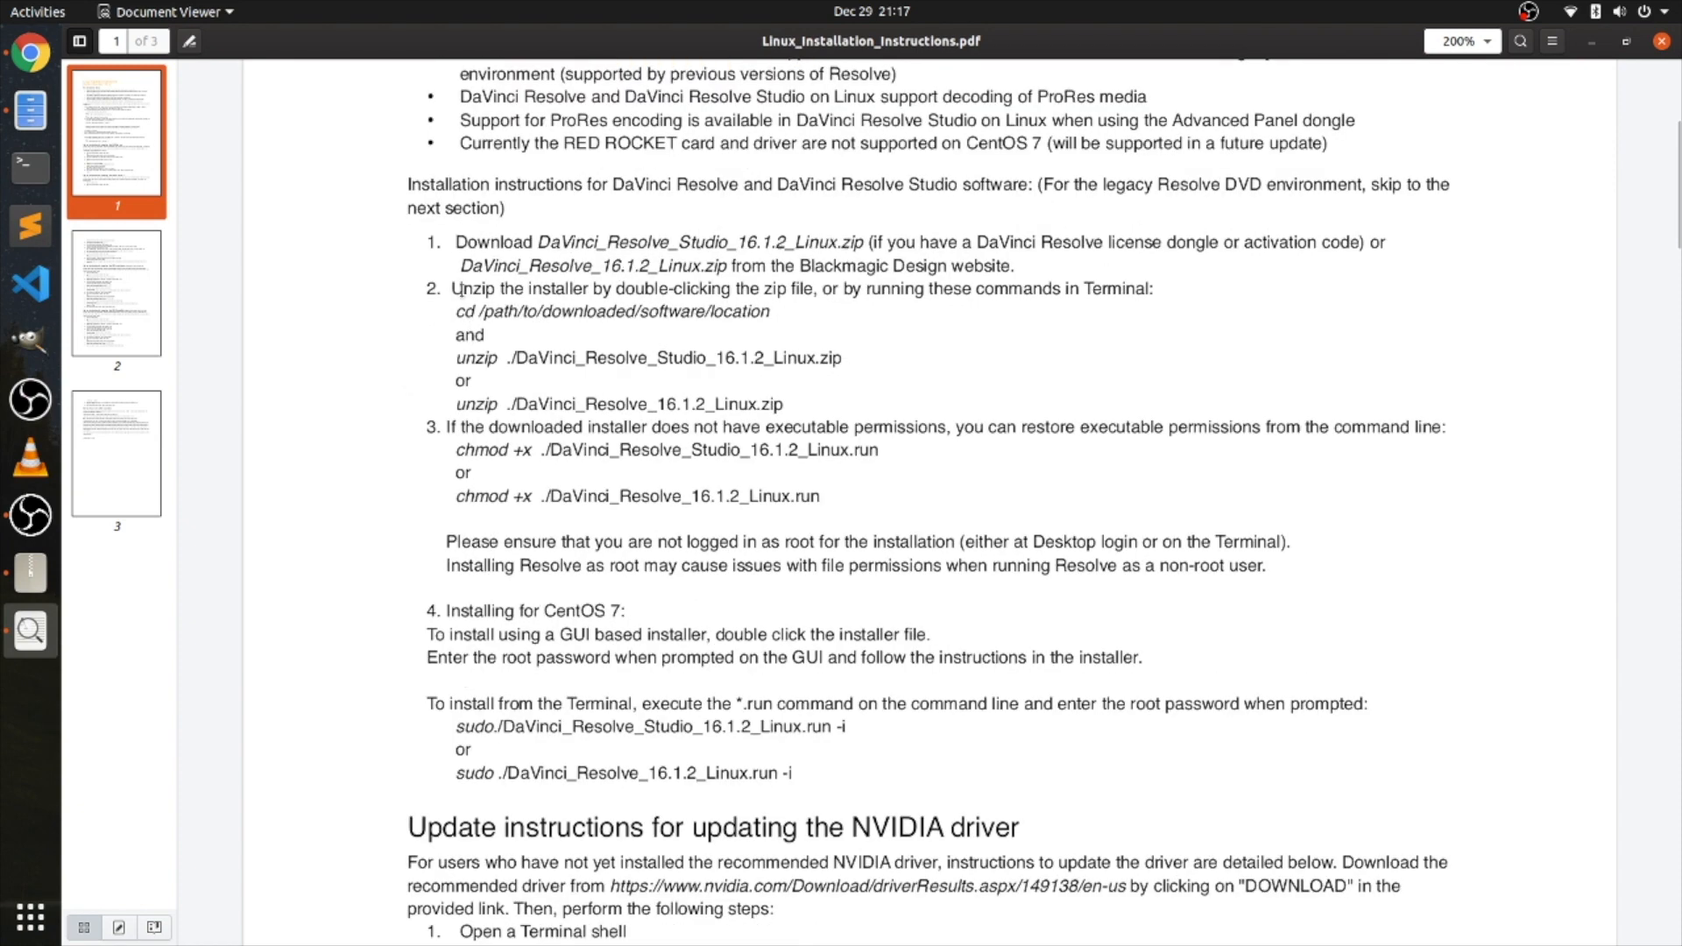
left_click_drag(447, 431, 714, 449)
left_click(718, 447)
scroll(981, 423, "down", 10)
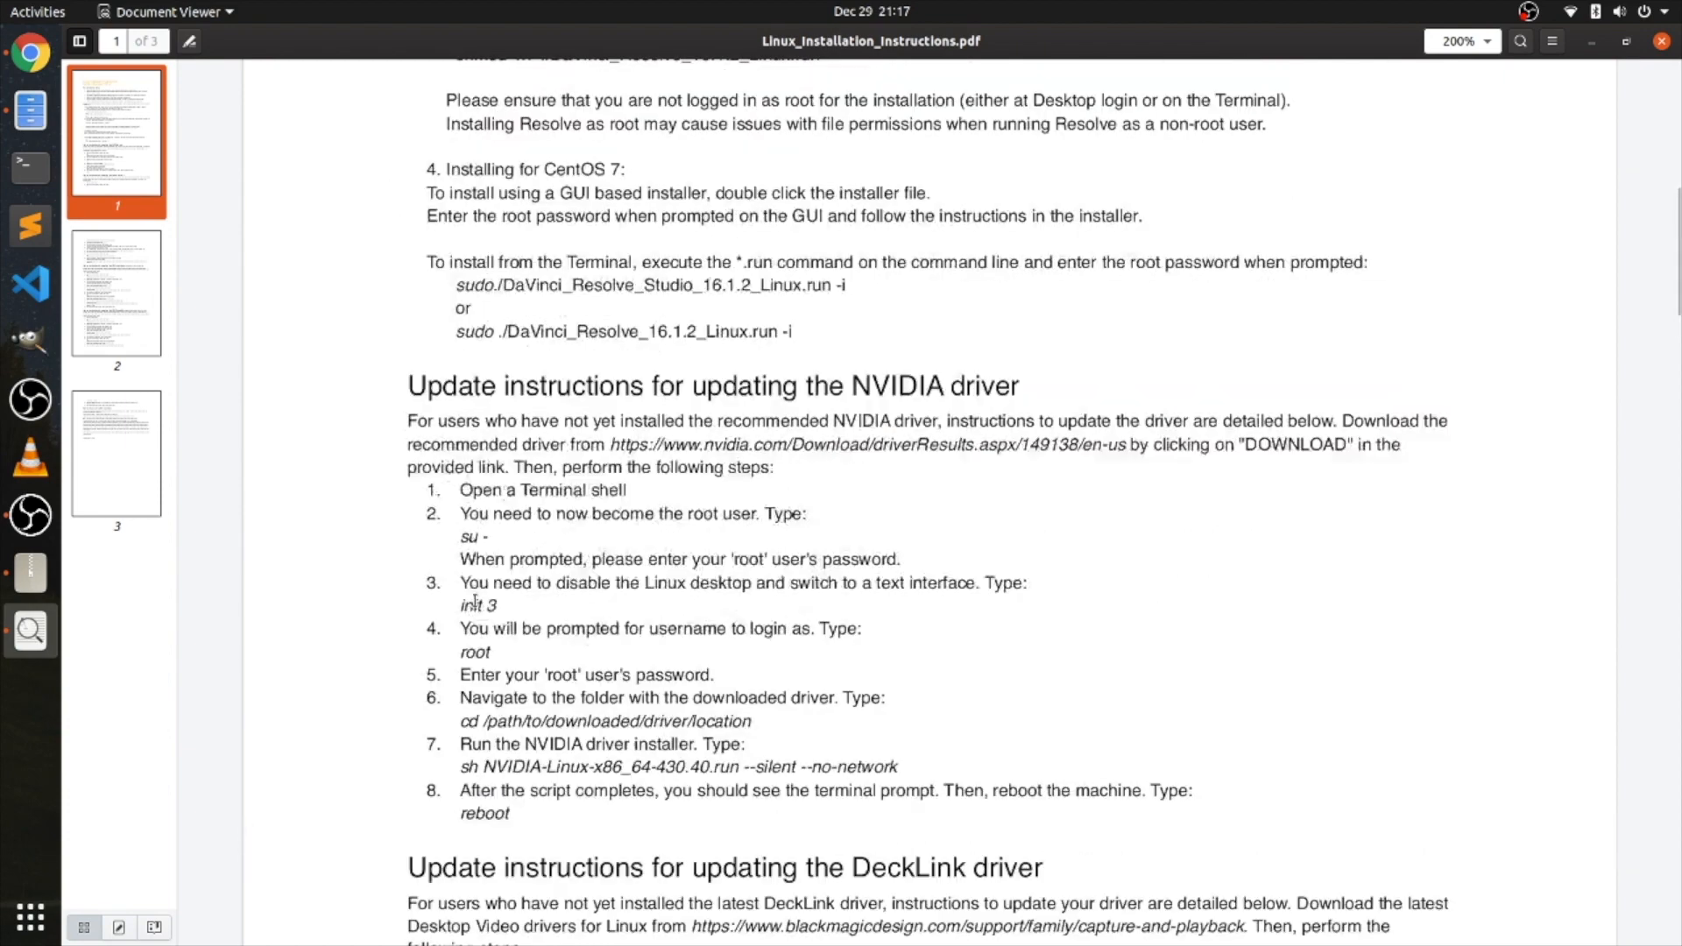
scroll(552, 477, "up", 12)
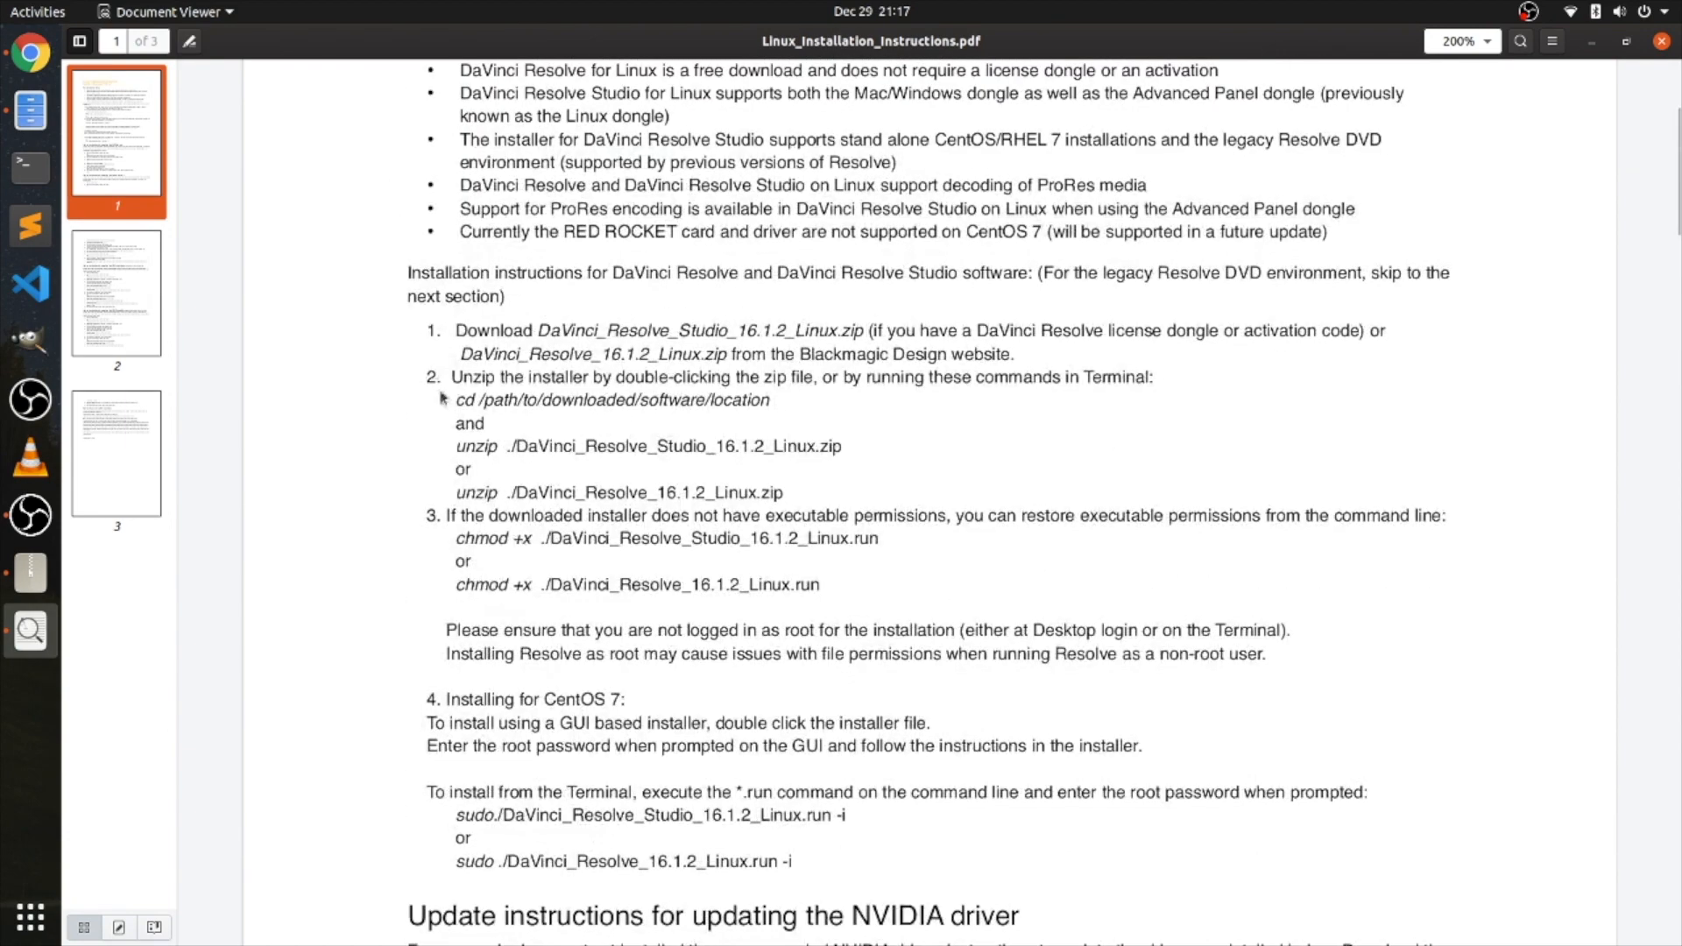
left_click_drag(821, 512, 440, 515)
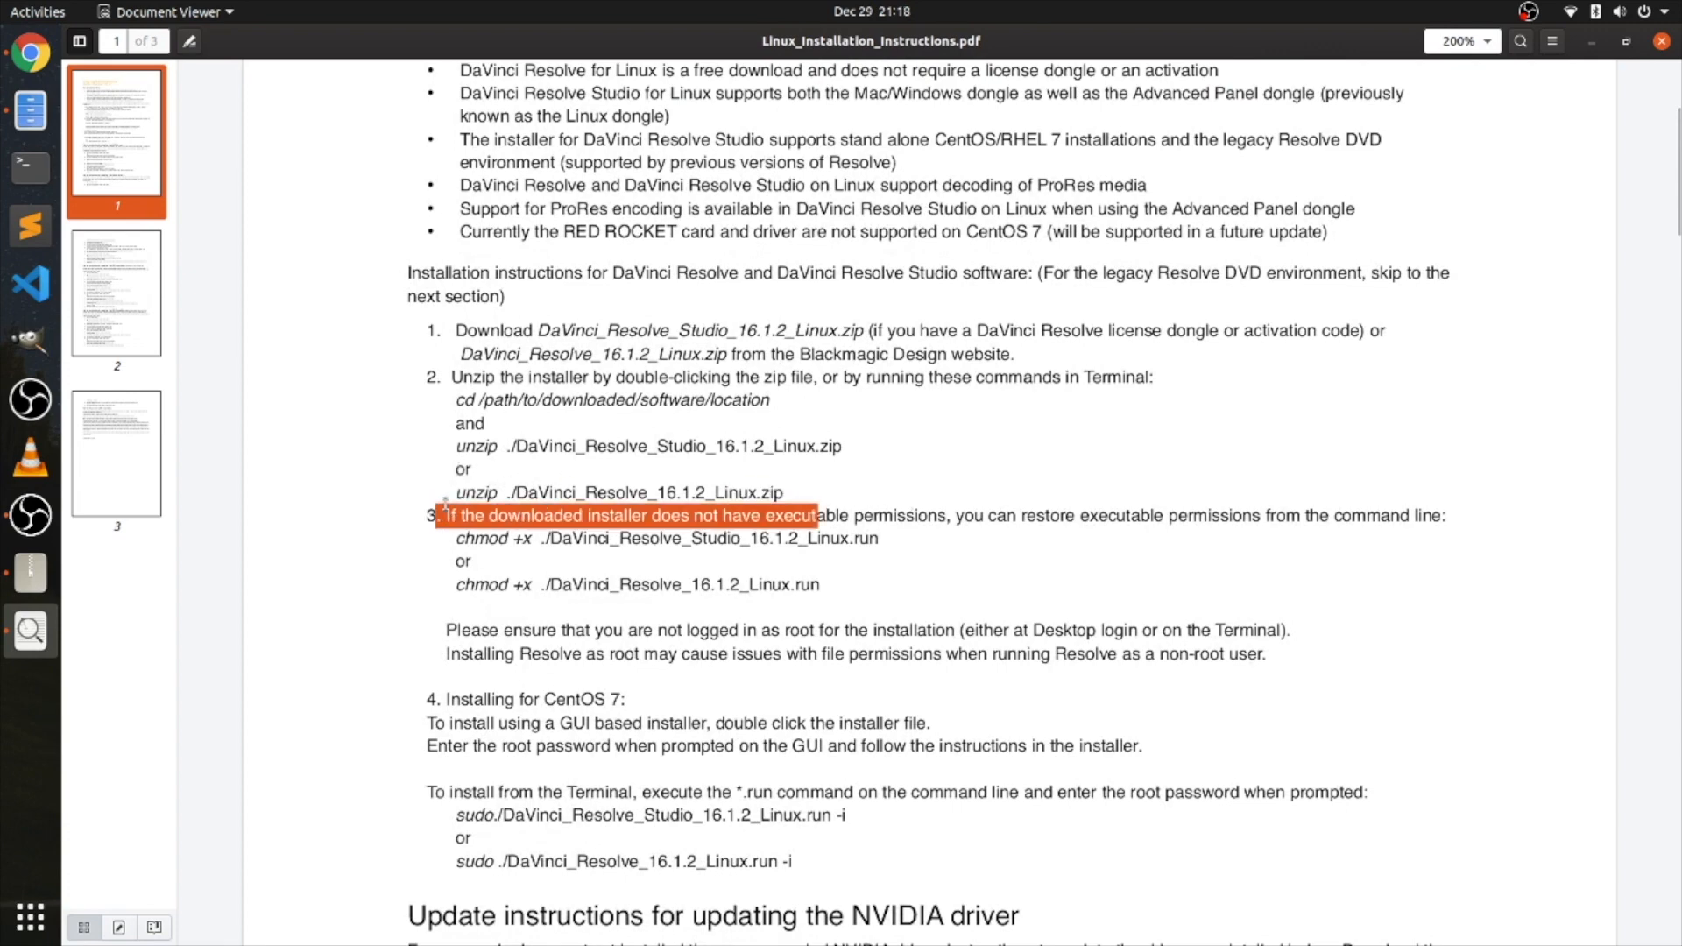
left_click_drag(927, 532, 511, 545)
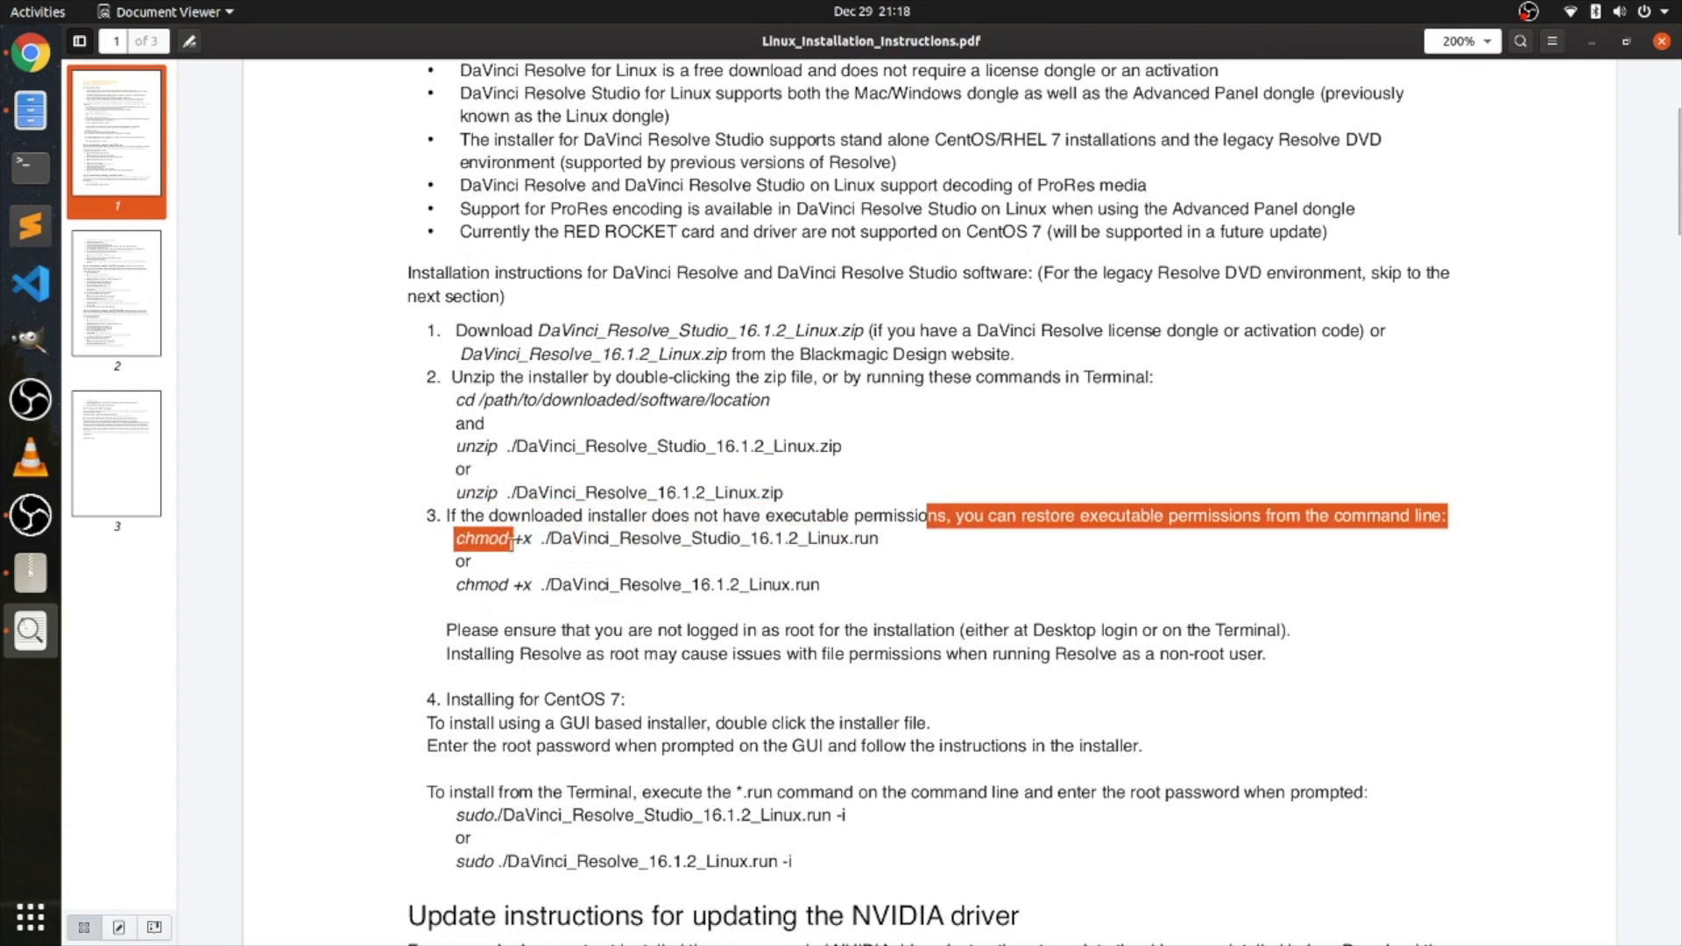
left_click(511, 545)
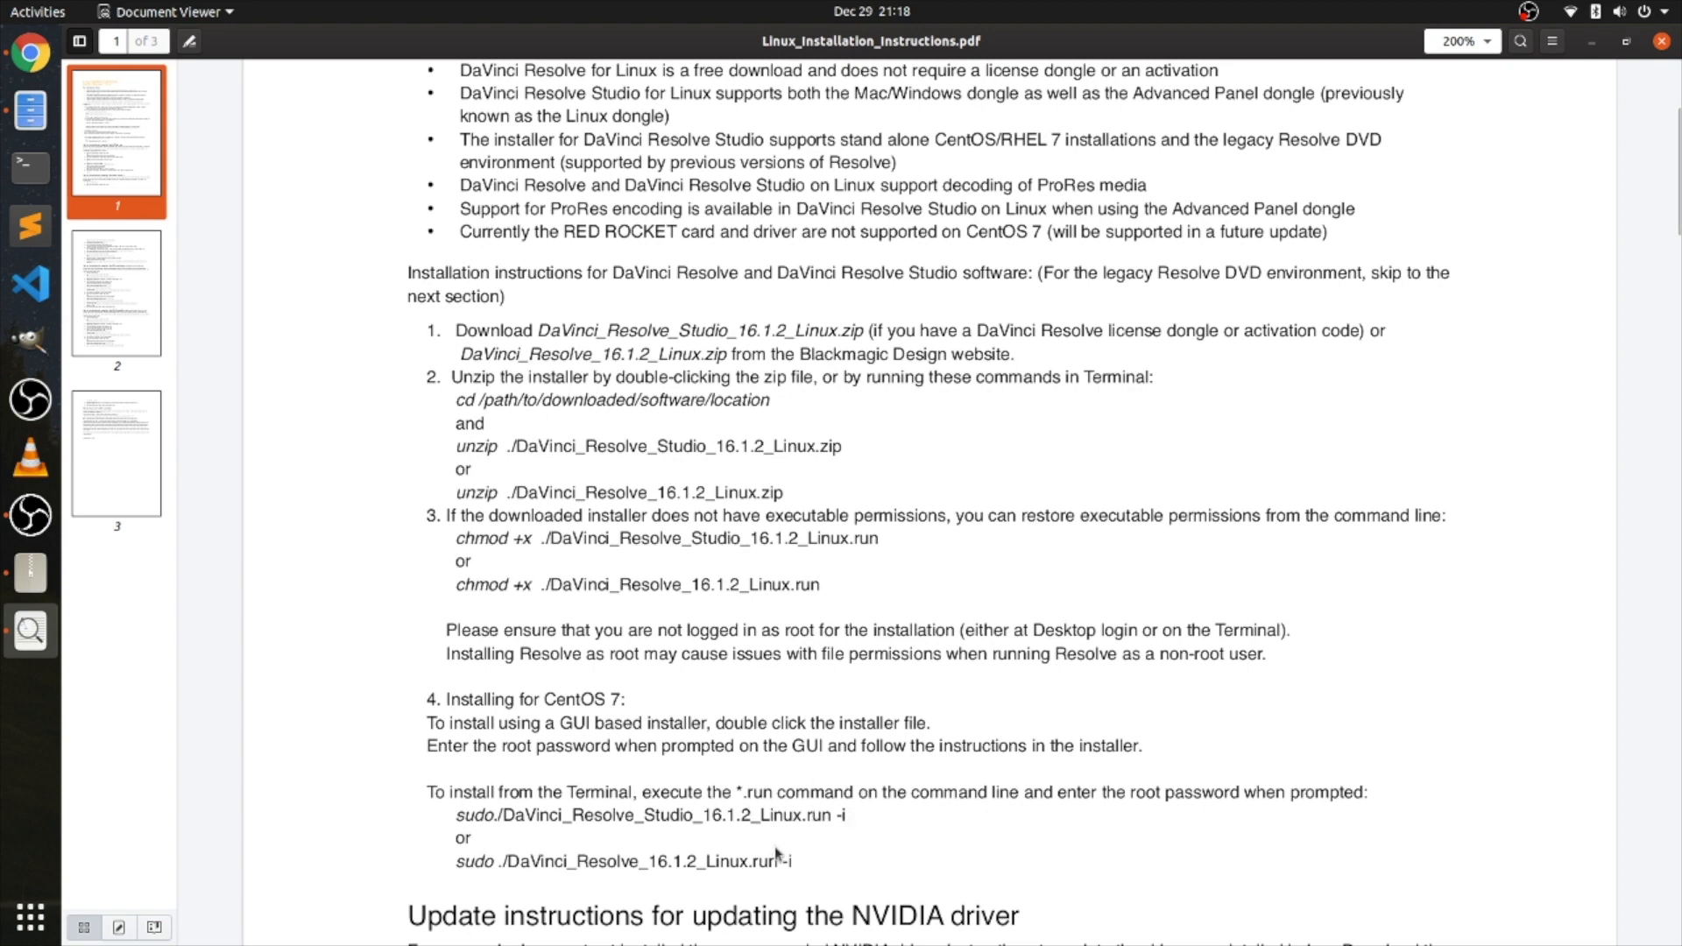
- Open a terminal and start a root shell with sudo su, entering the account password
key("ctrl+alt+t")
type("sudo su")
key("Return")
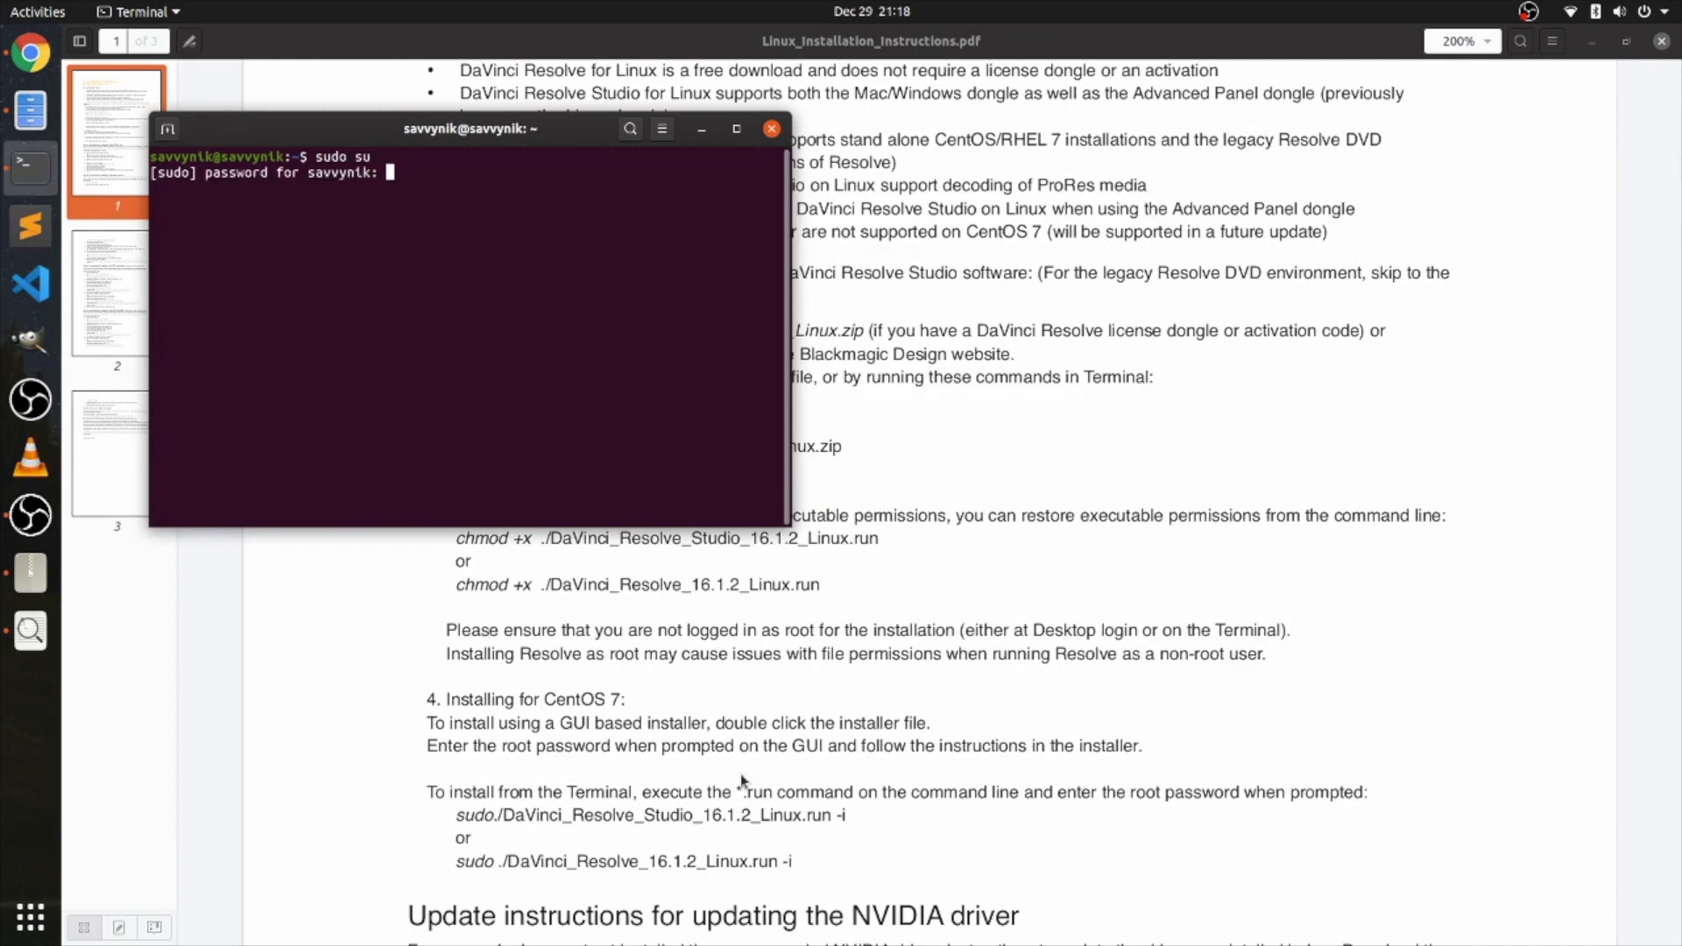
key("Return")
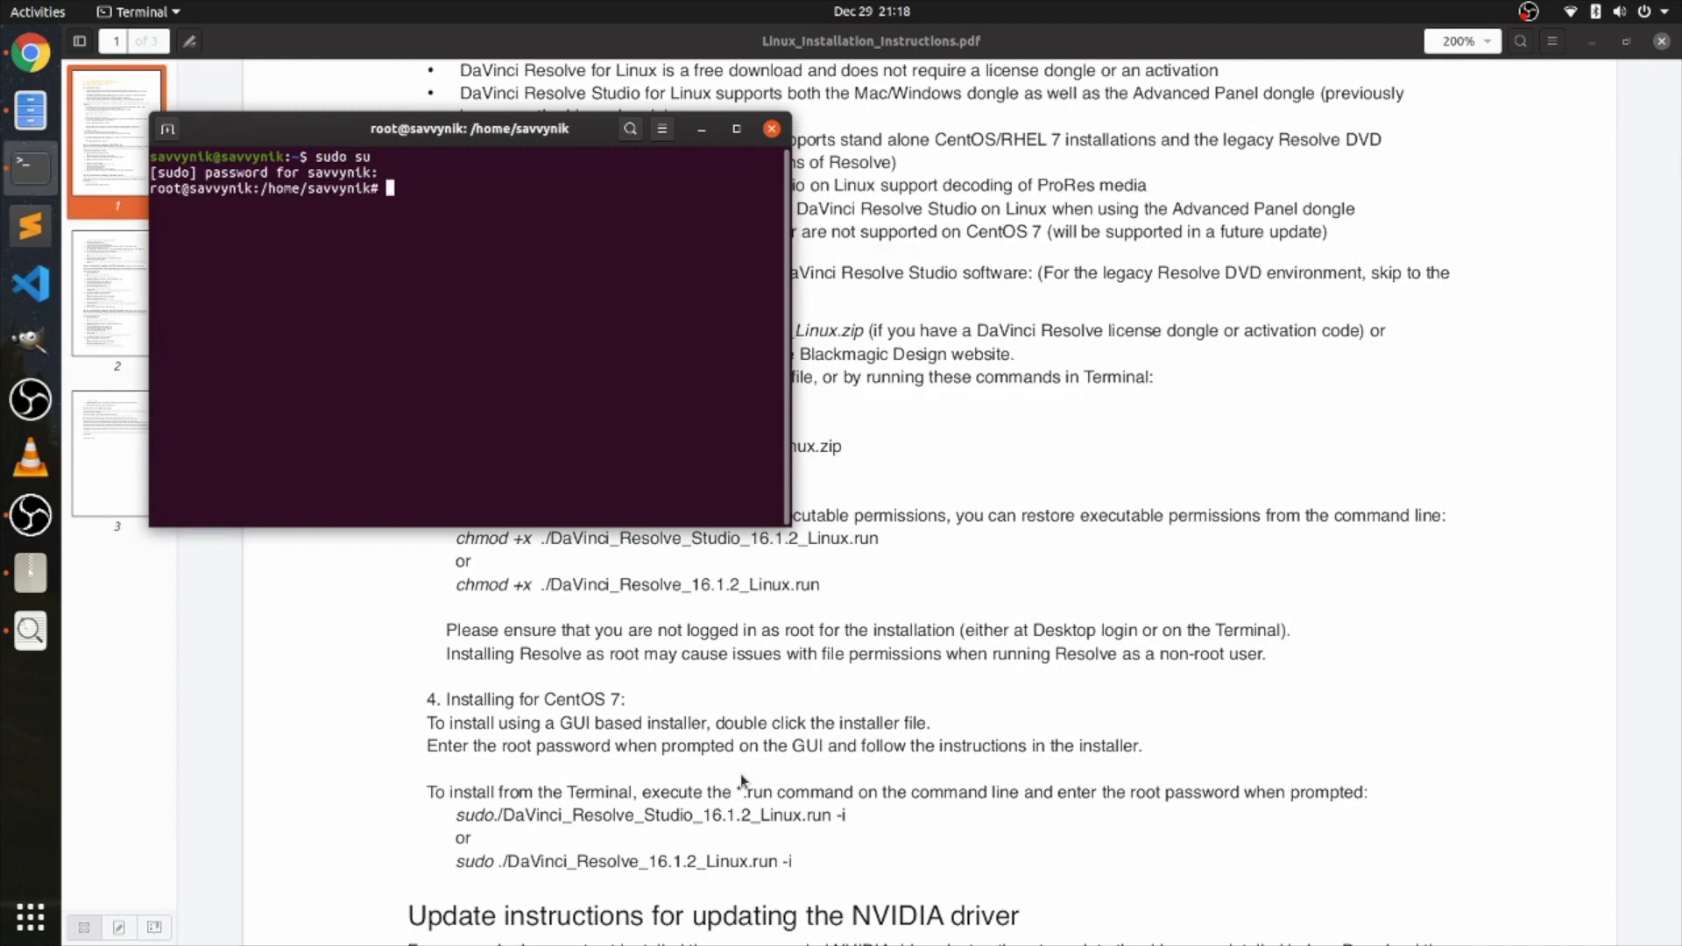
- Change to the Downloads directory in the terminal and list its files
type("cd Do")
key("Tab")
key("Return")
type("ls")
key("Return")
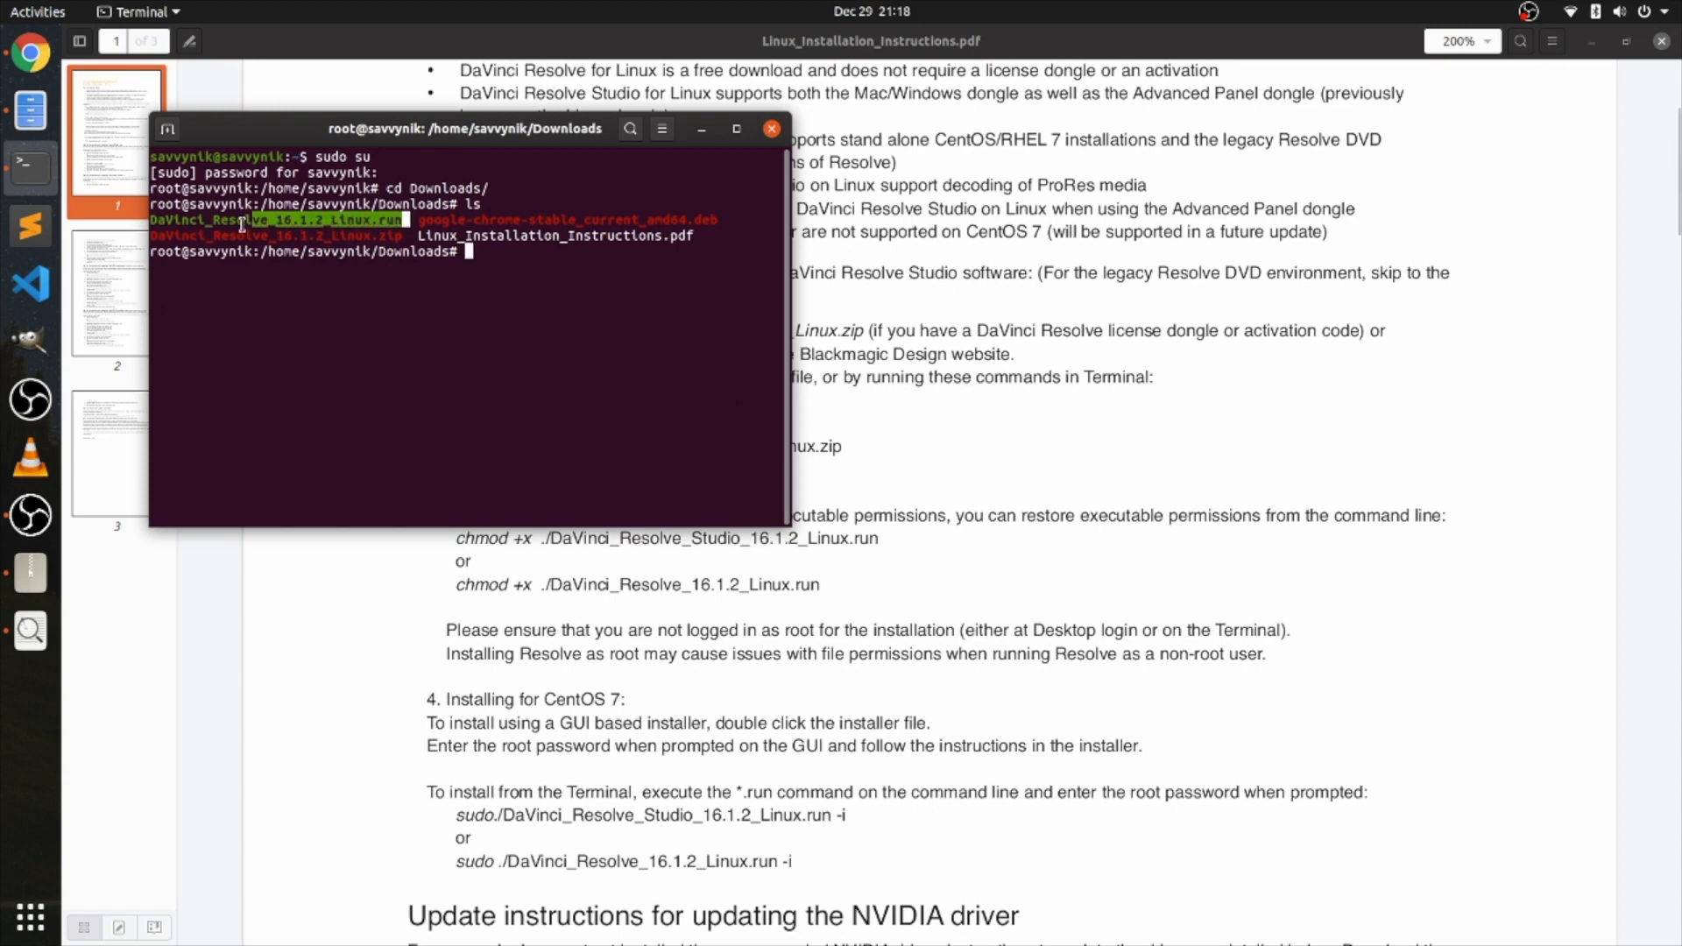
- Run the DaVinci Resolve installer with the command ./DaVinci_Resolve_16.1.2_Linux.run -i
type(".")
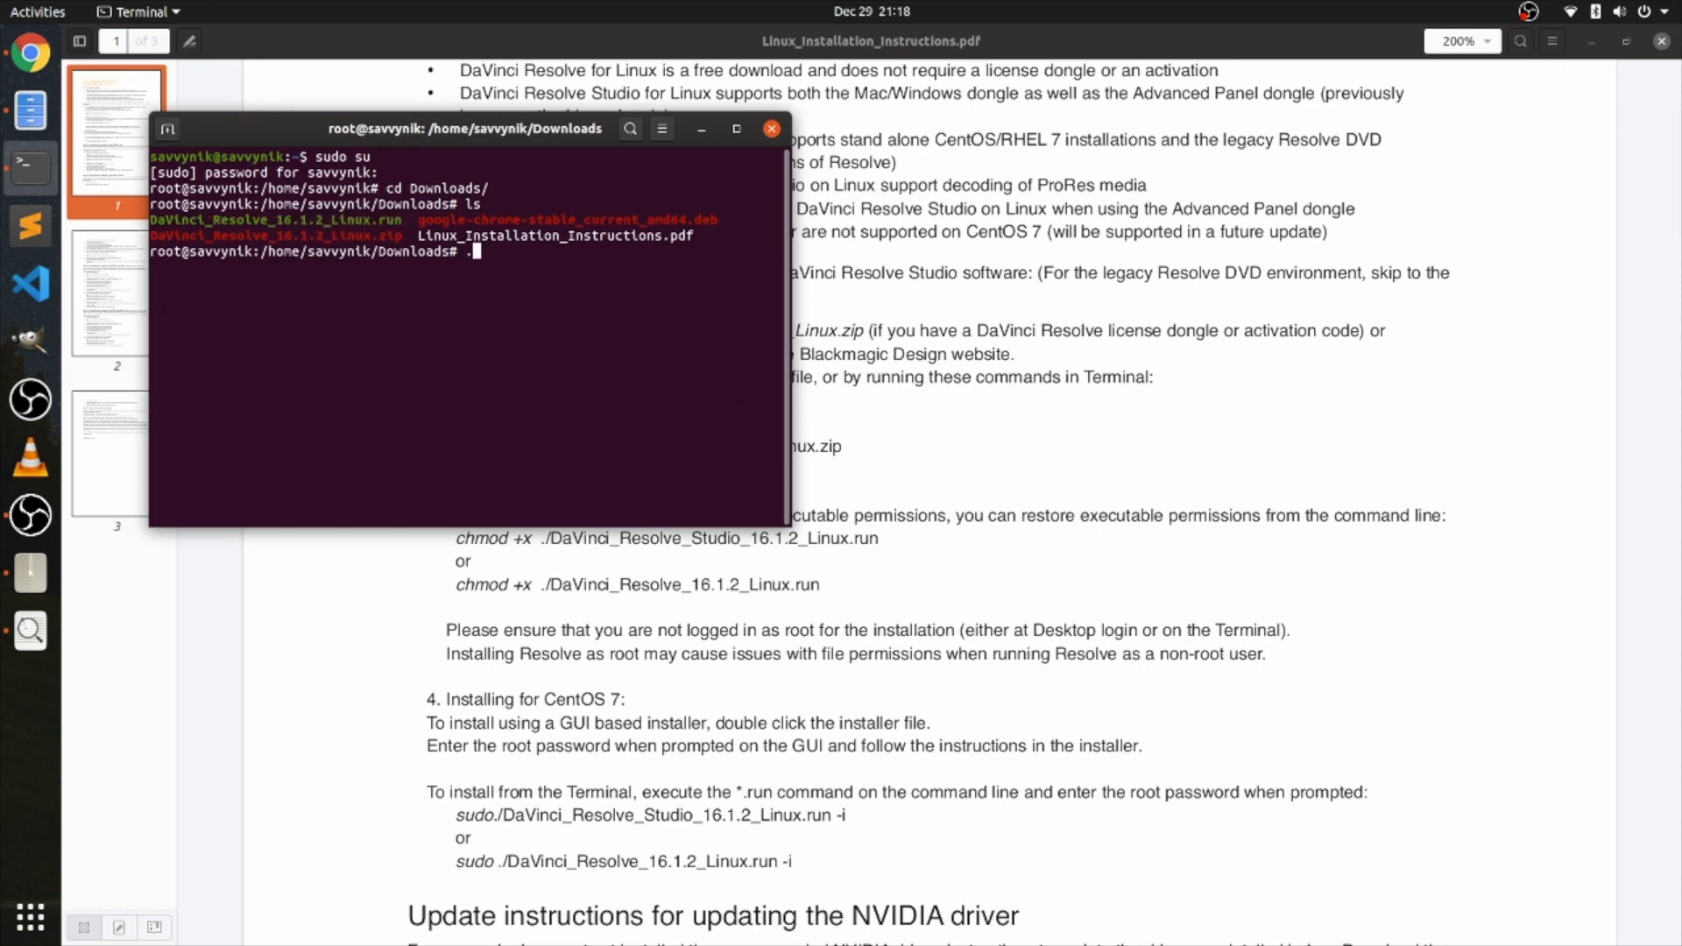
type(" /Da")
key("BackSpace")
key("BackSpace")
key("BackSpace")
key("BackSpace")
type("/D")
key("Tab")
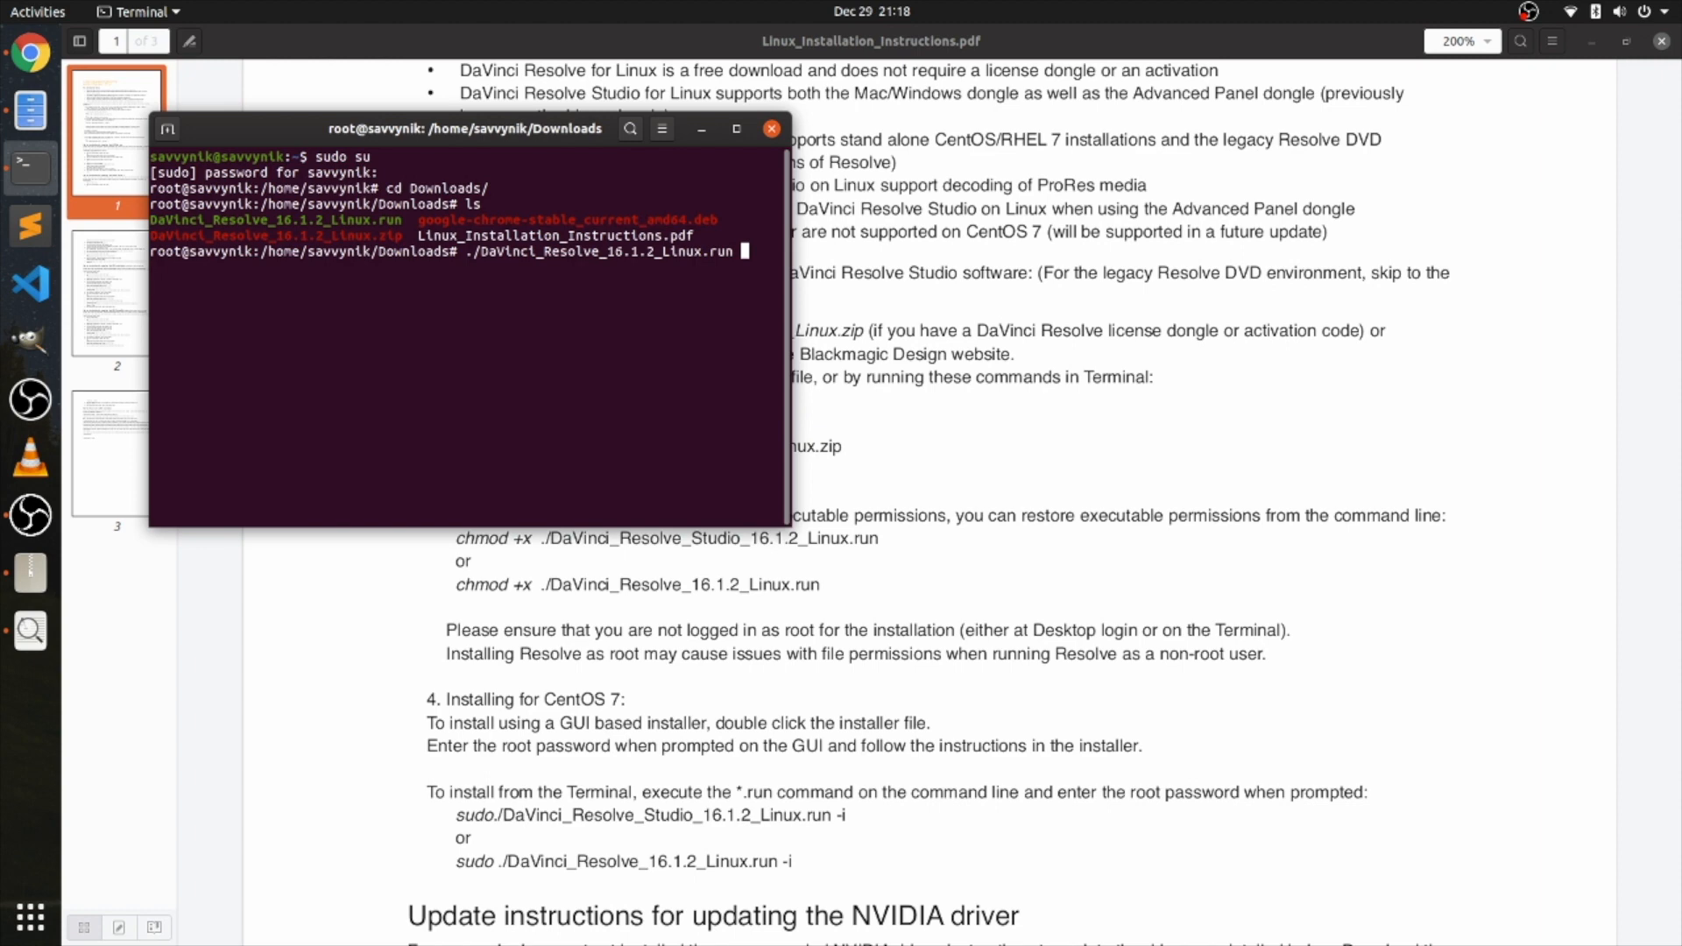
type("-i")
key("Return")
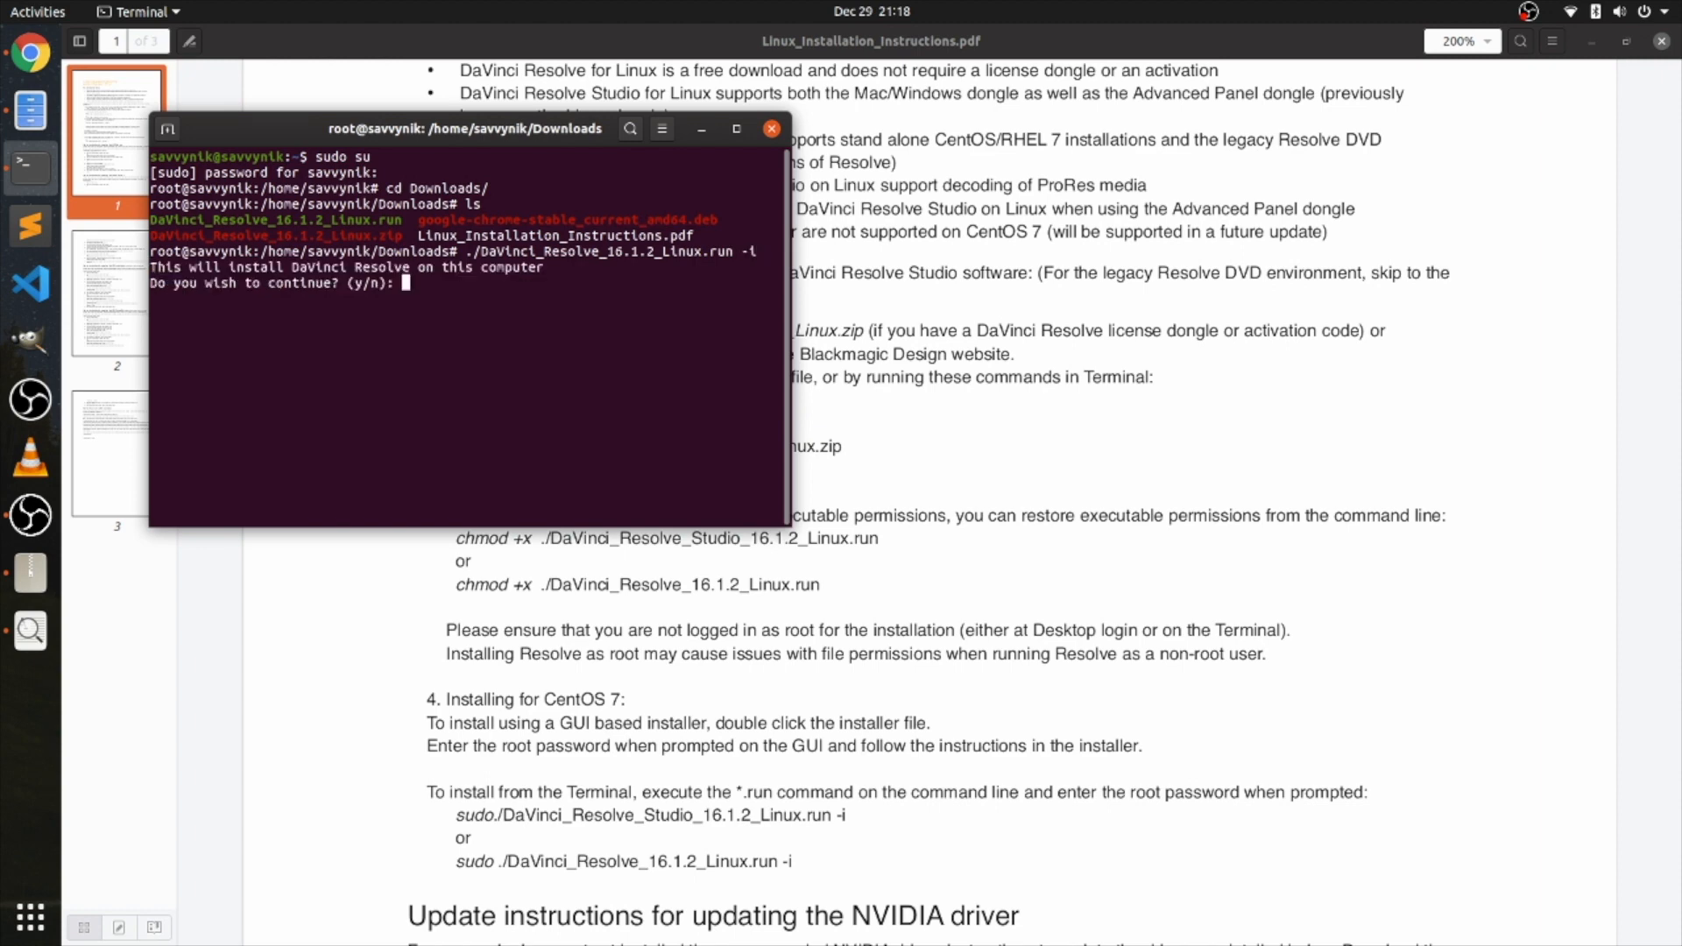
- Answer y to continue the DaVinci Resolve installation and y to accept the license terms
type("y")
key("Return")
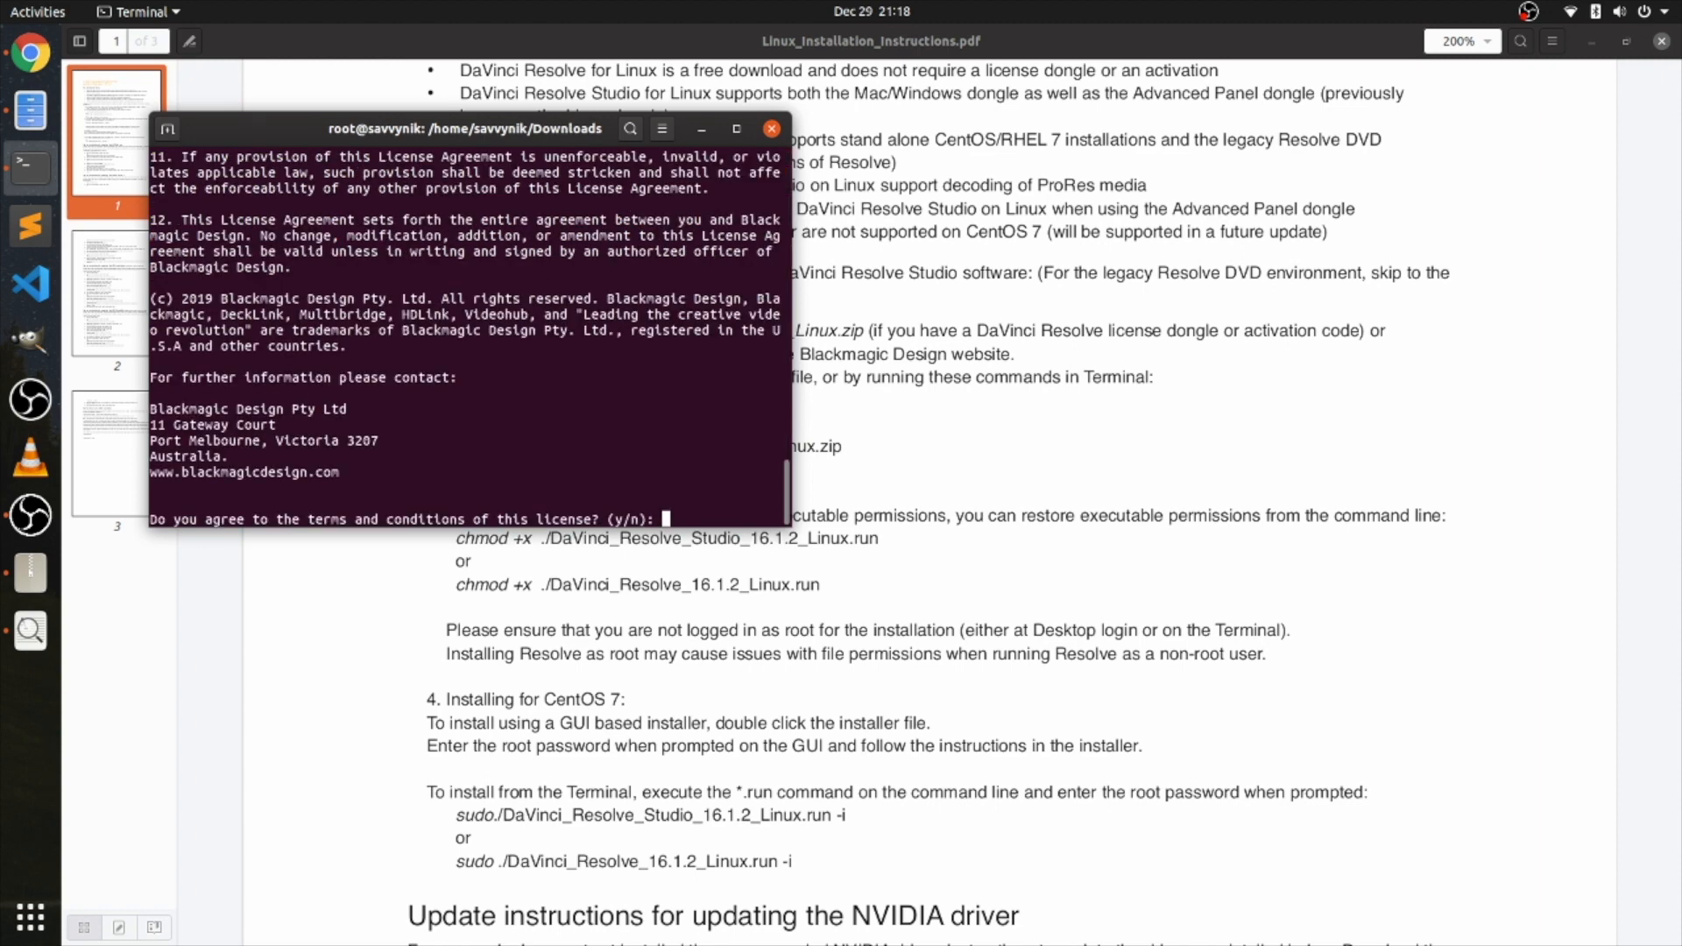
type("y")
key("Return")
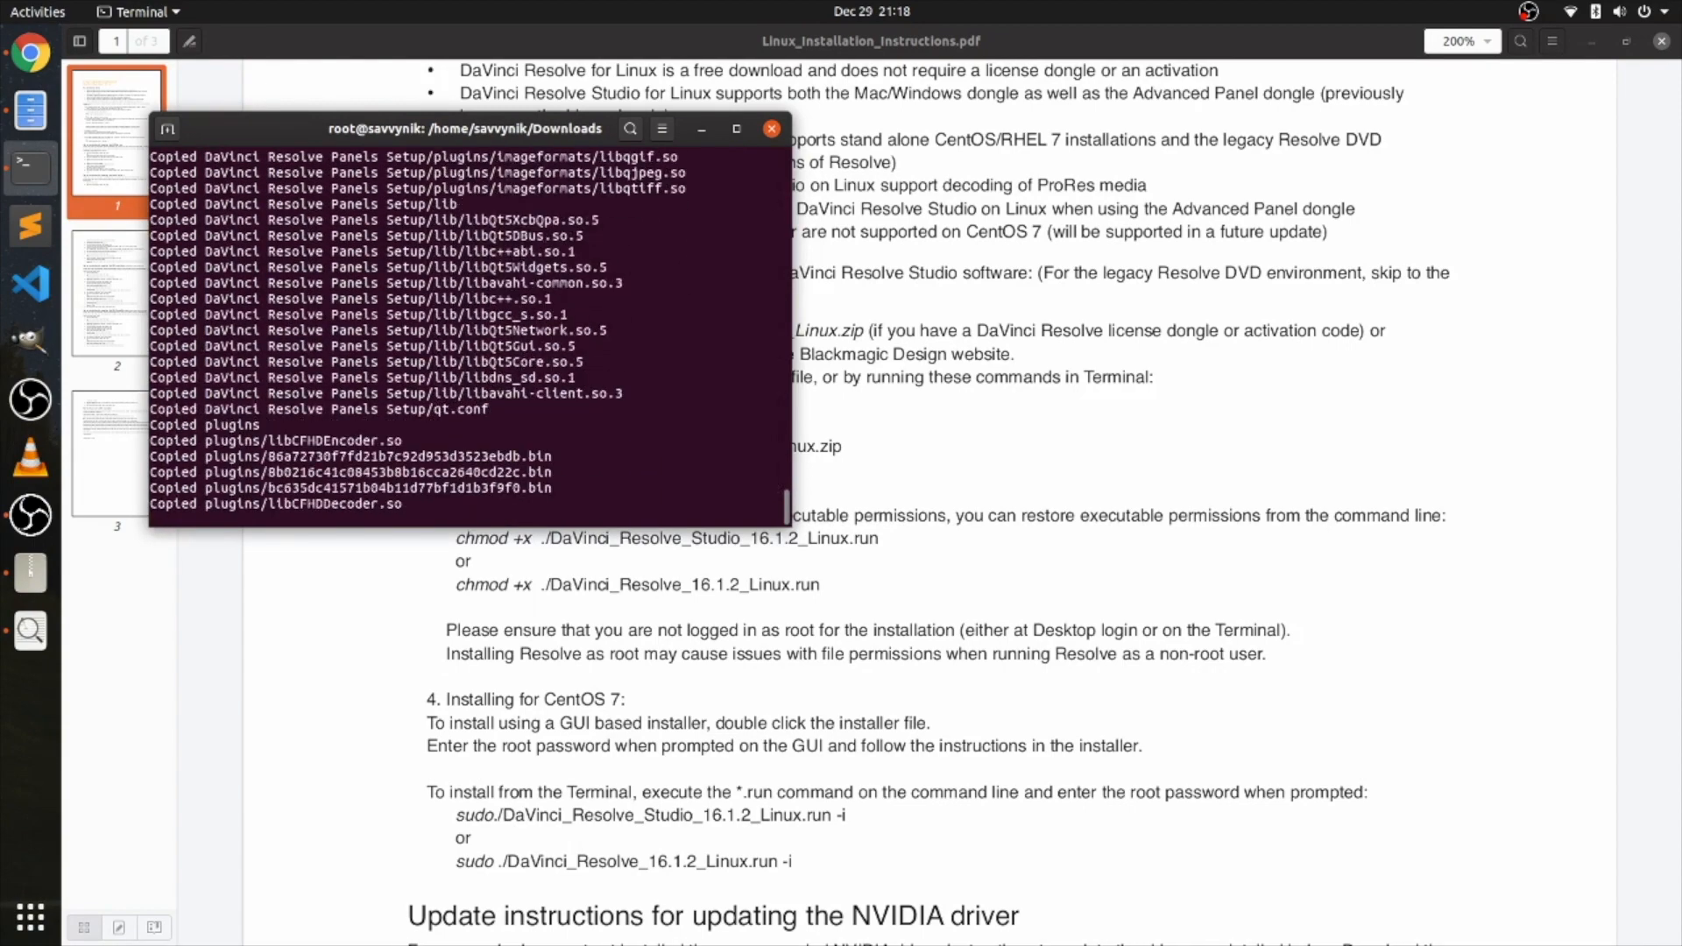
- Look through the NVIDIA, DeckLink and RED driver update instructions in the PDF while the installer runs, and minimize the document
scroll(473, 718, "down", 5)
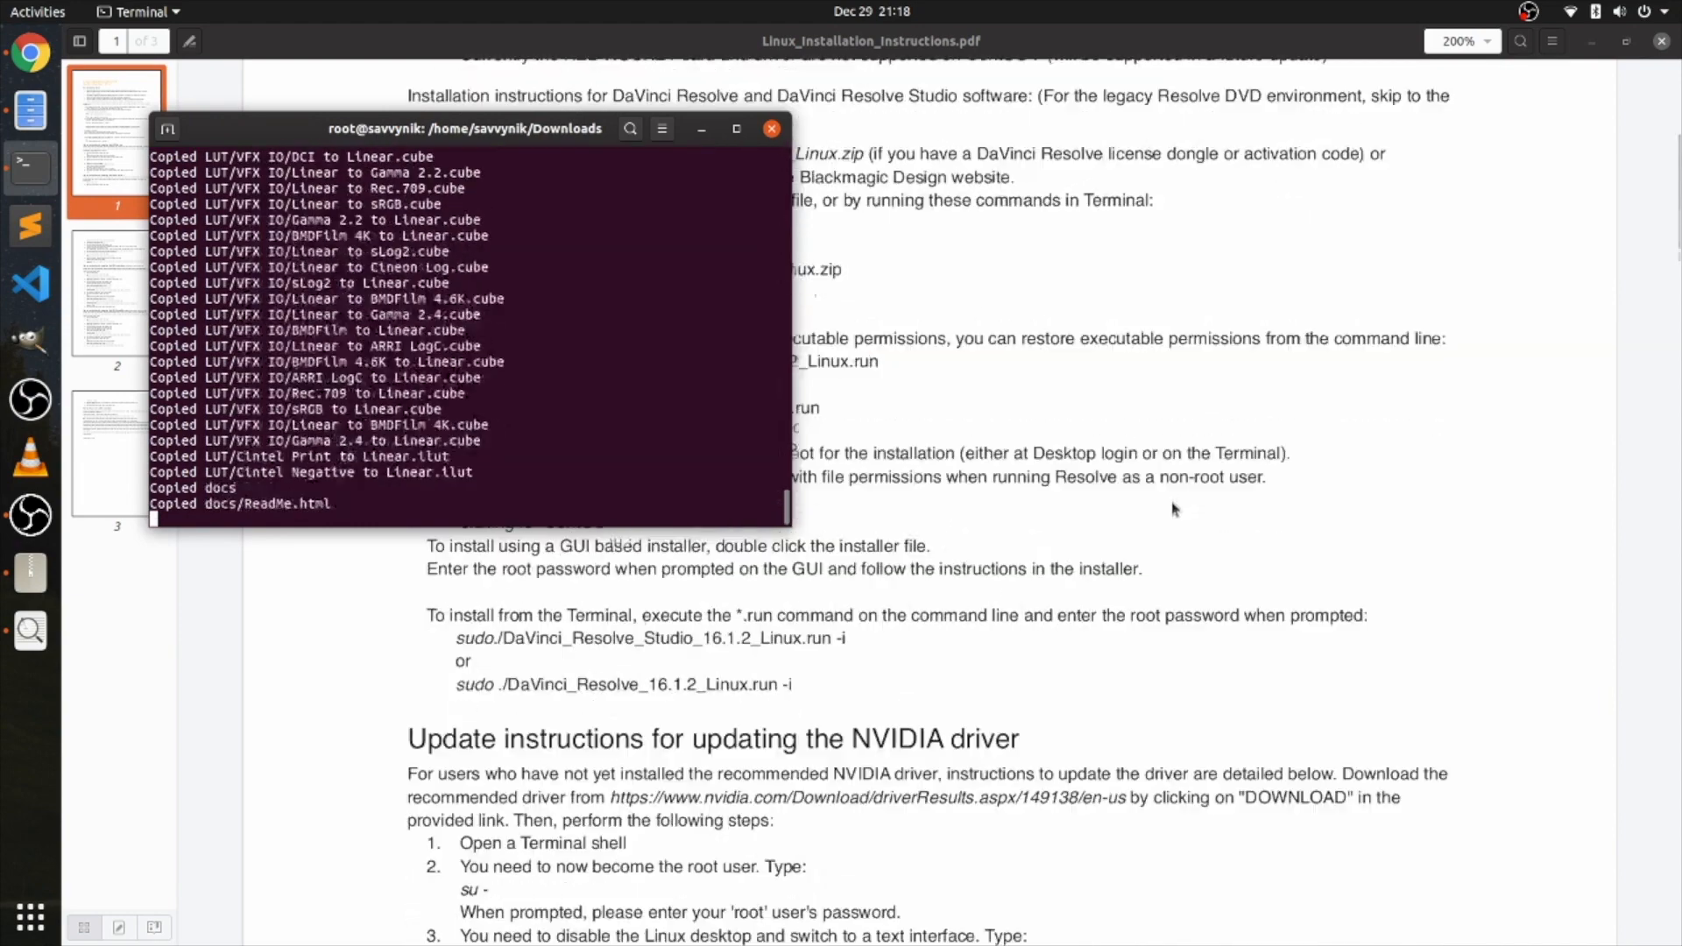
scroll(473, 718, "down", 4)
scroll(759, 667, "up", 2)
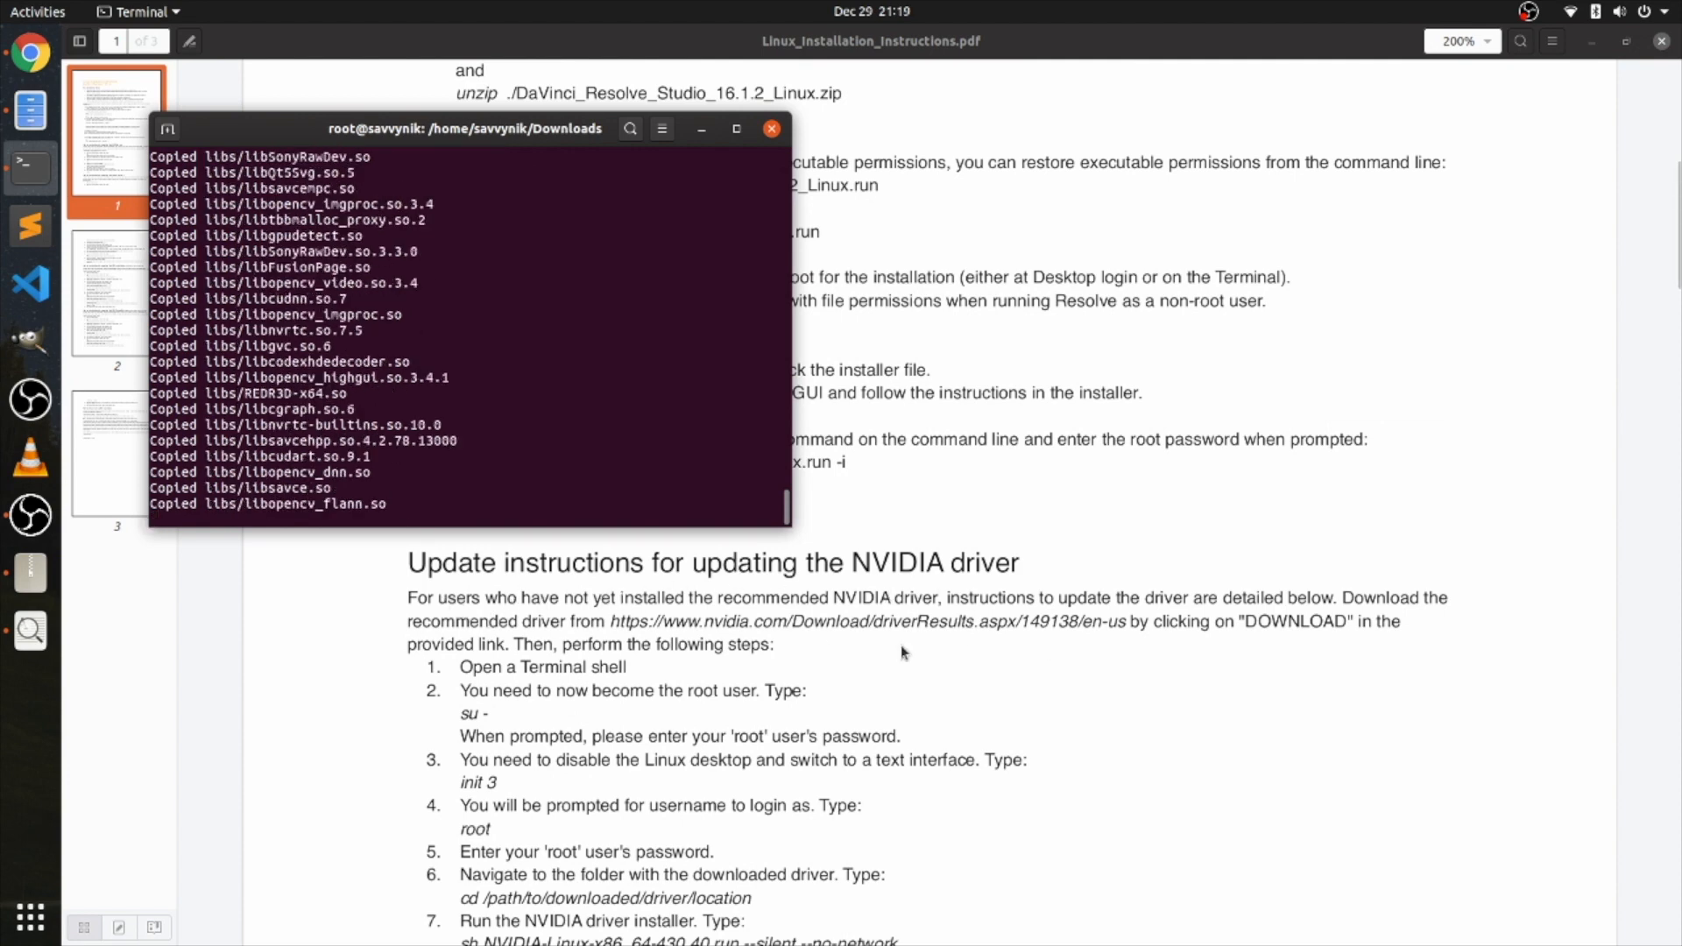
scroll(827, 648, "down", 2)
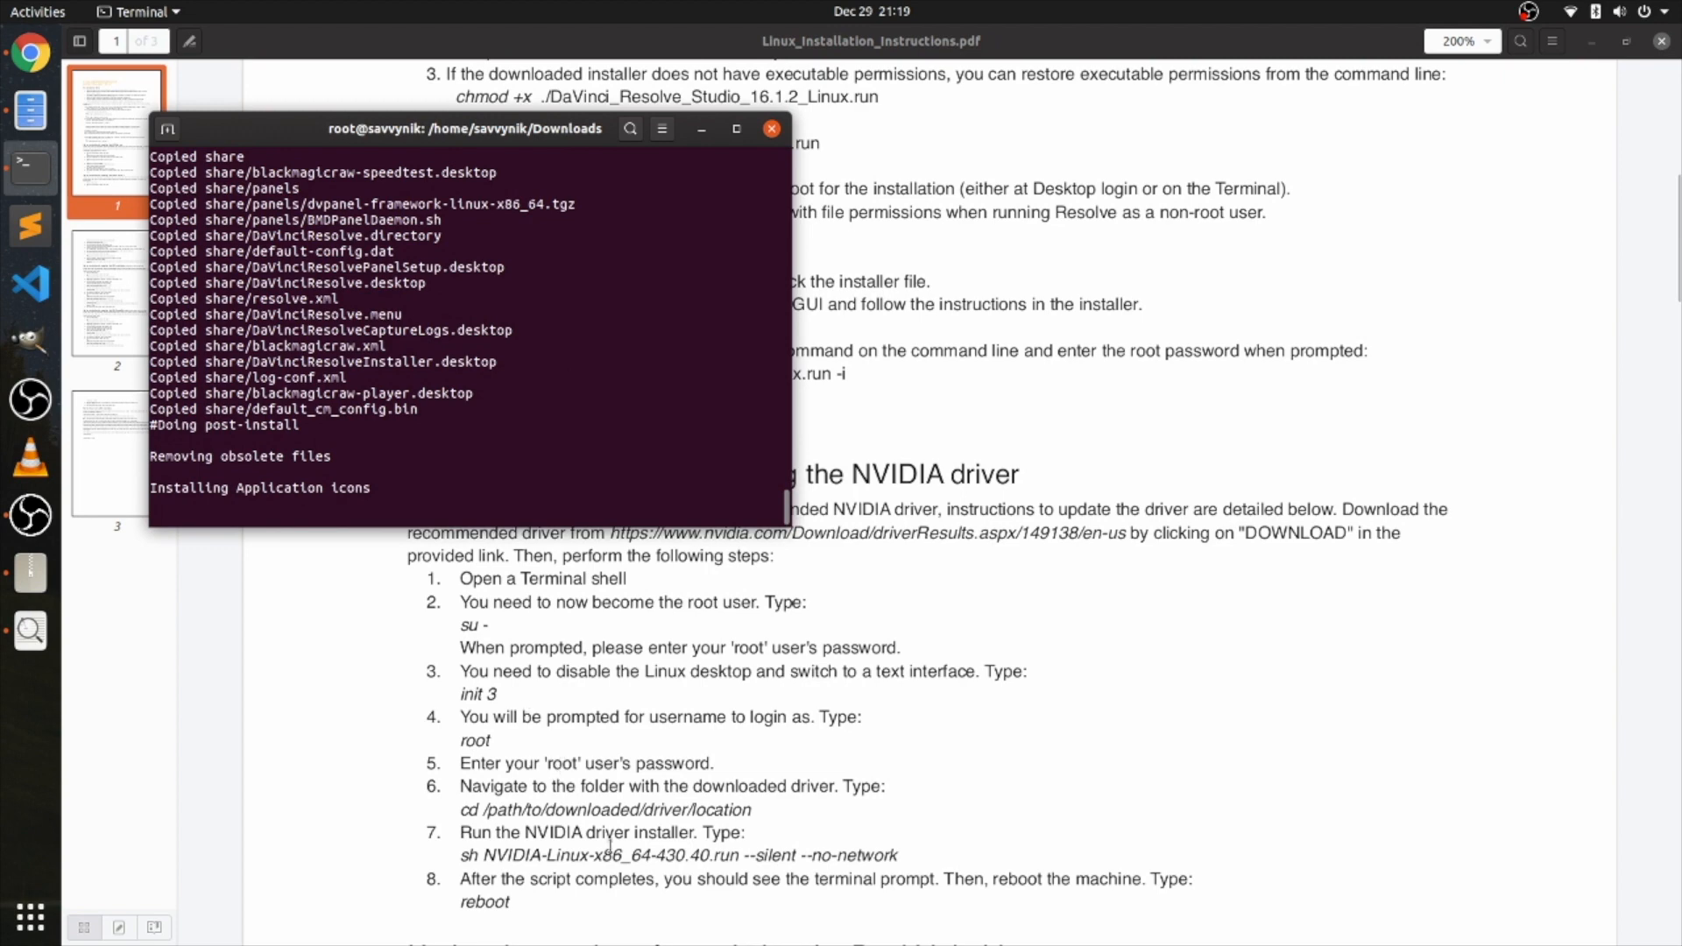
scroll(563, 635, "down", 5)
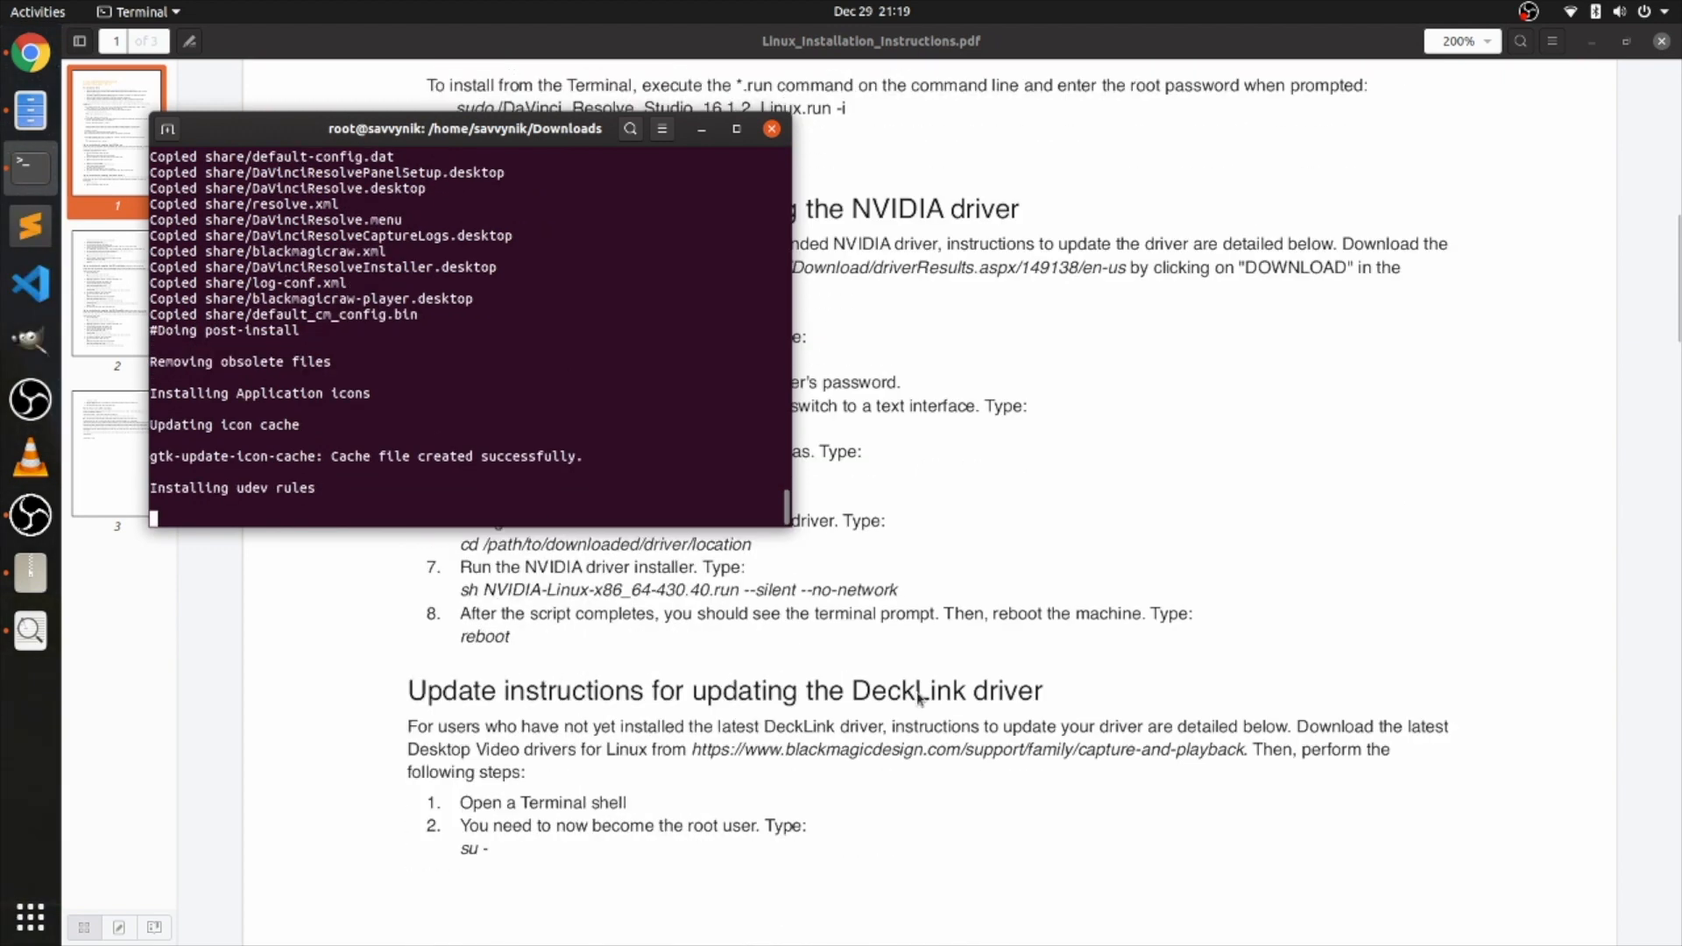
left_click(965, 411)
scroll(965, 411, "up", 5)
scroll(320, 431, "down", 20)
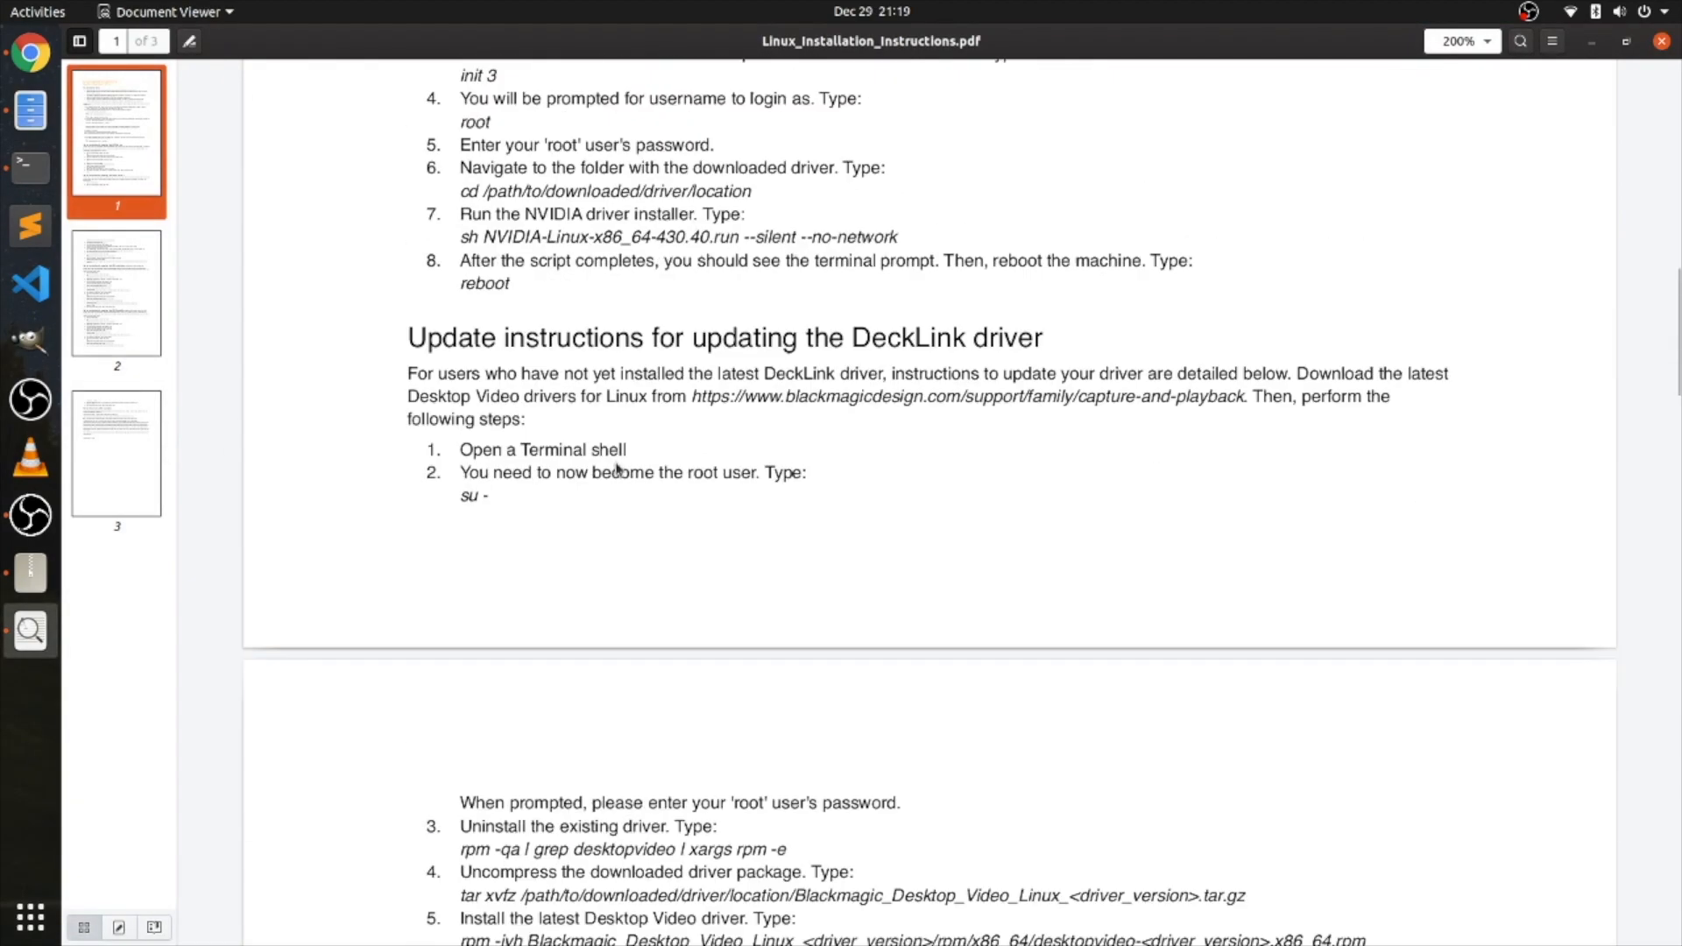
scroll(455, 298, "down", 20)
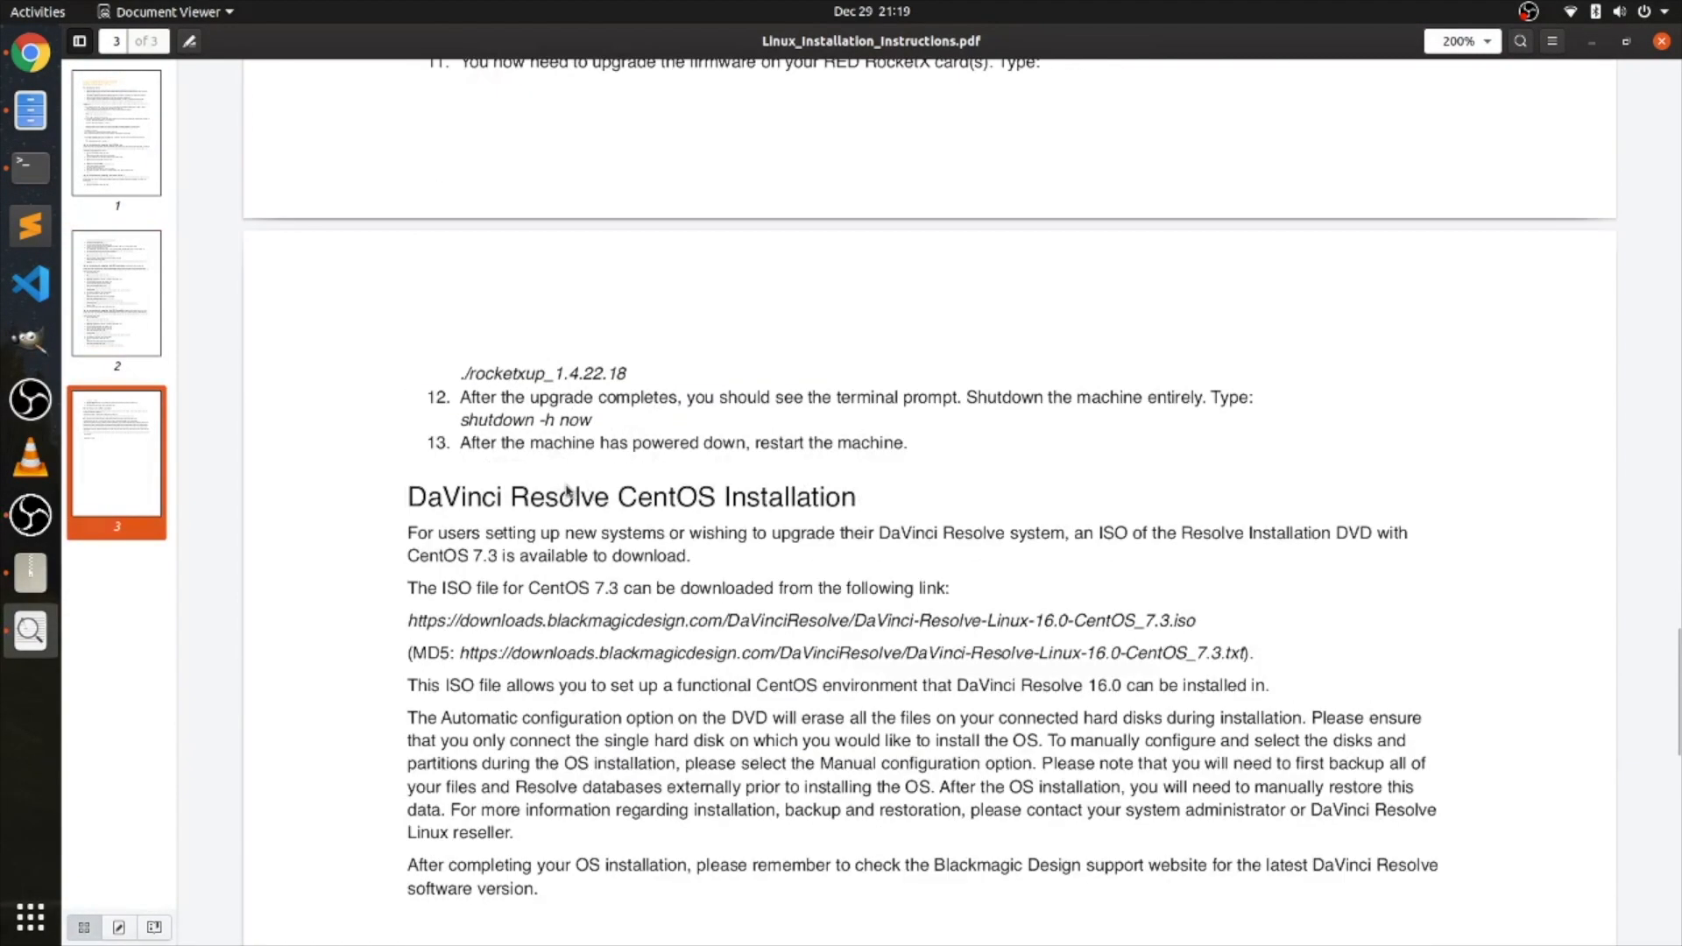
scroll(563, 506, "up", 20)
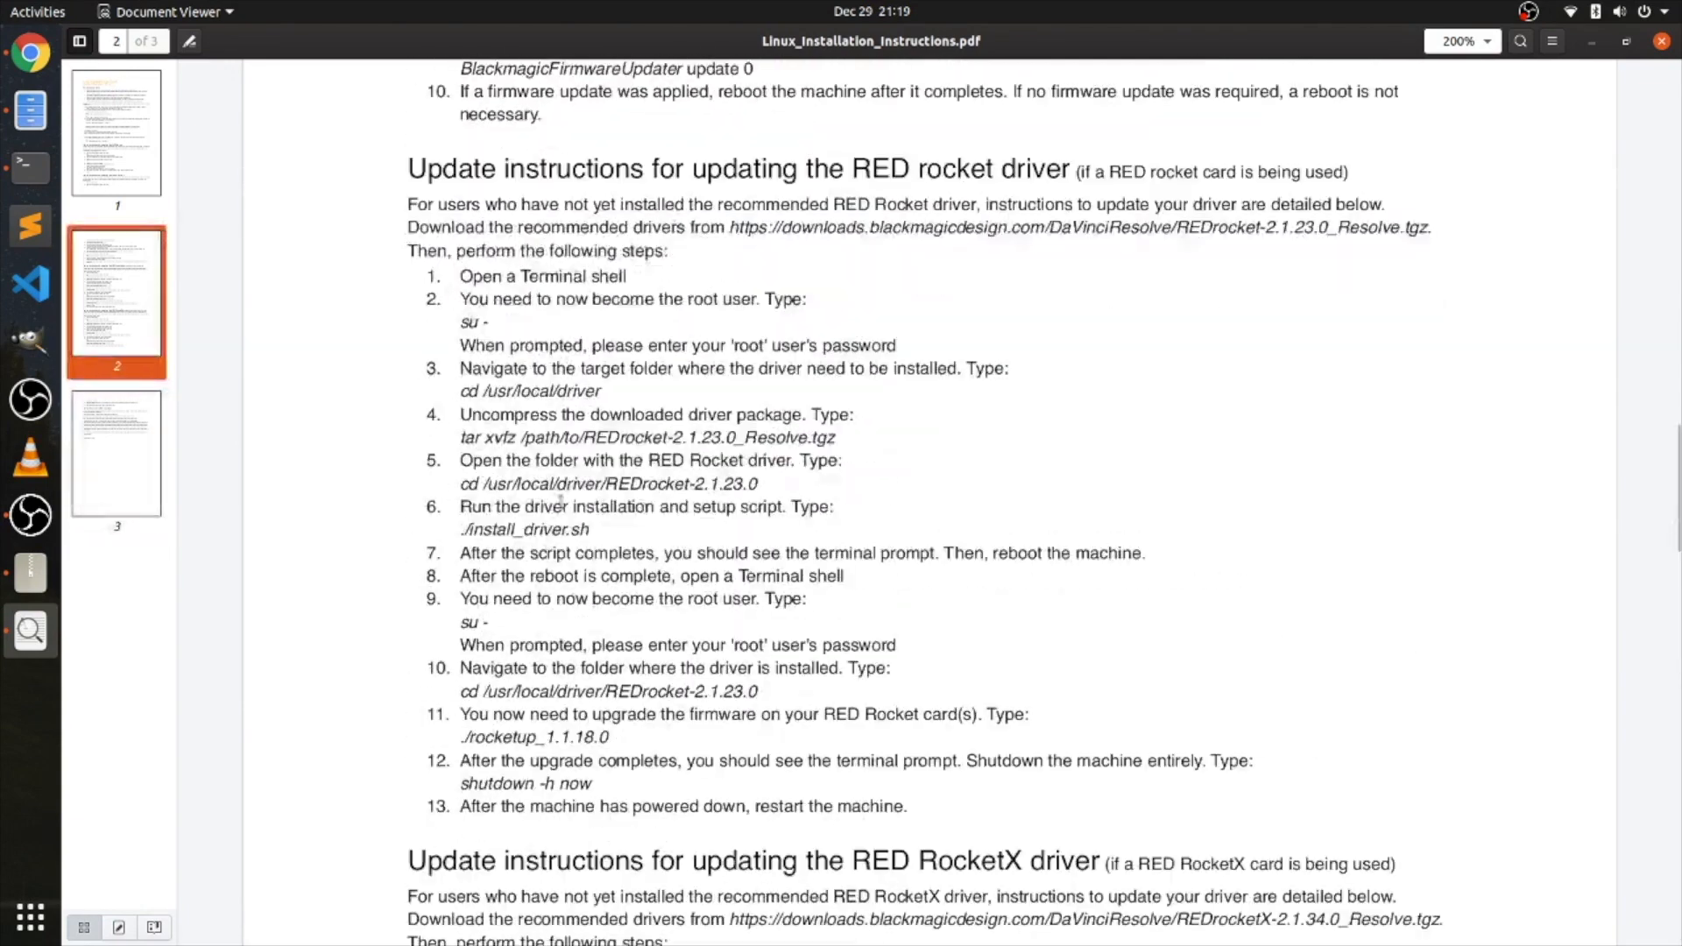
left_click(1592, 42)
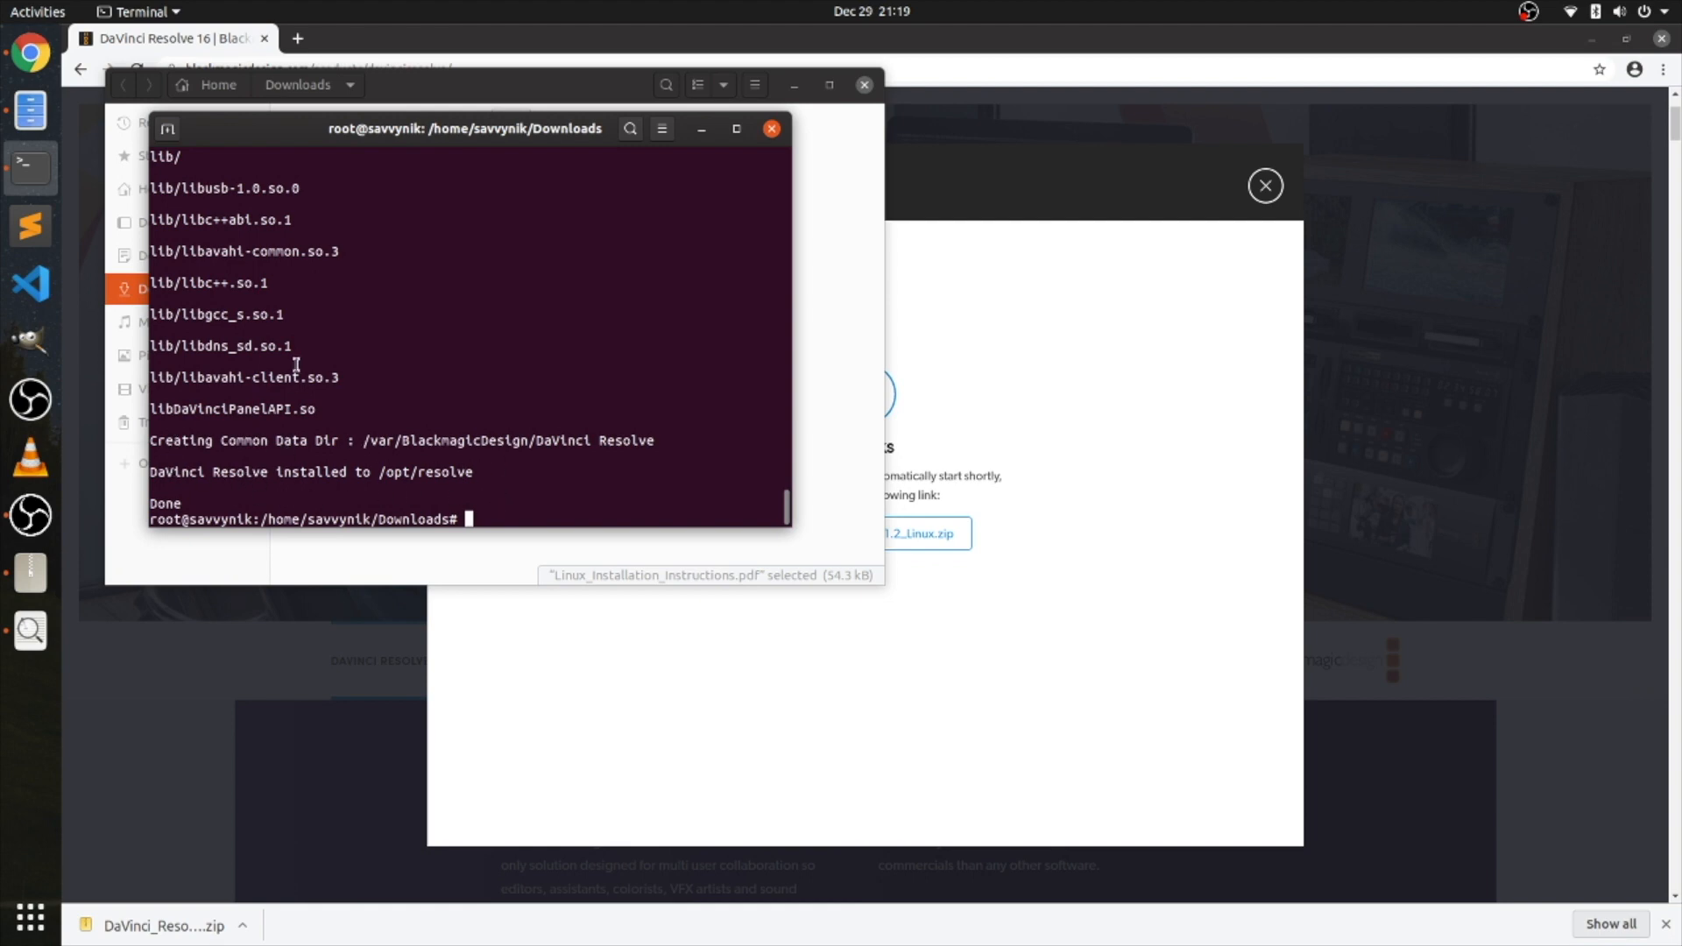
- Close the terminal along with its running process, the Downloads file window and the browser
left_click(772, 129)
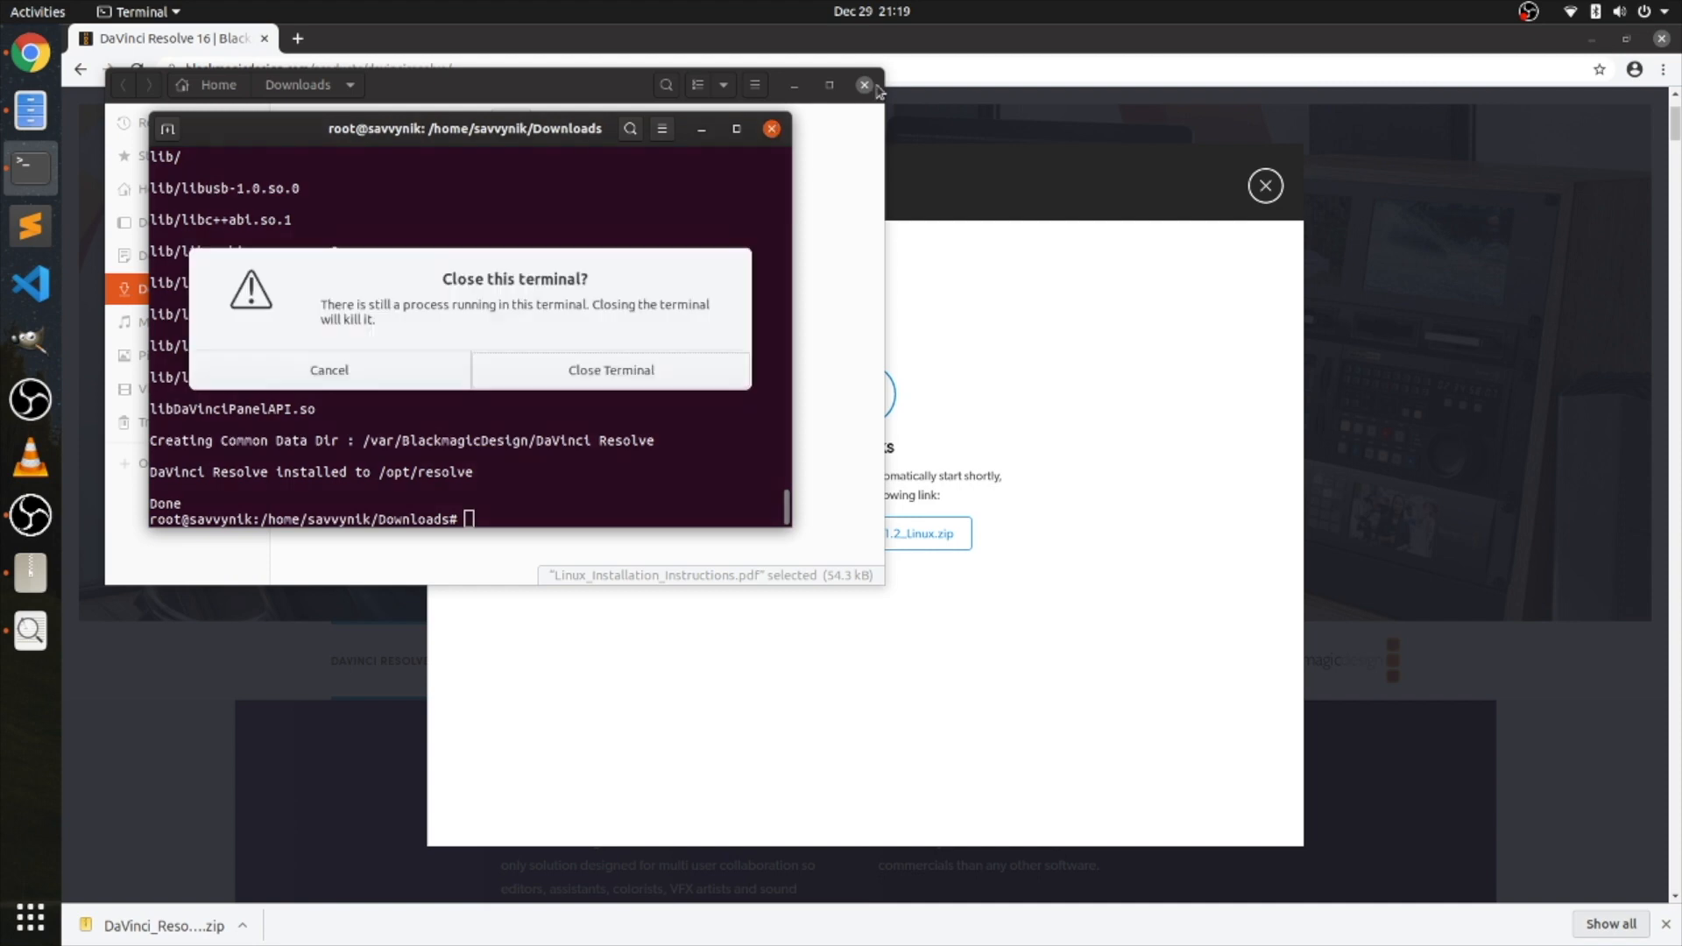
left_click(562, 371)
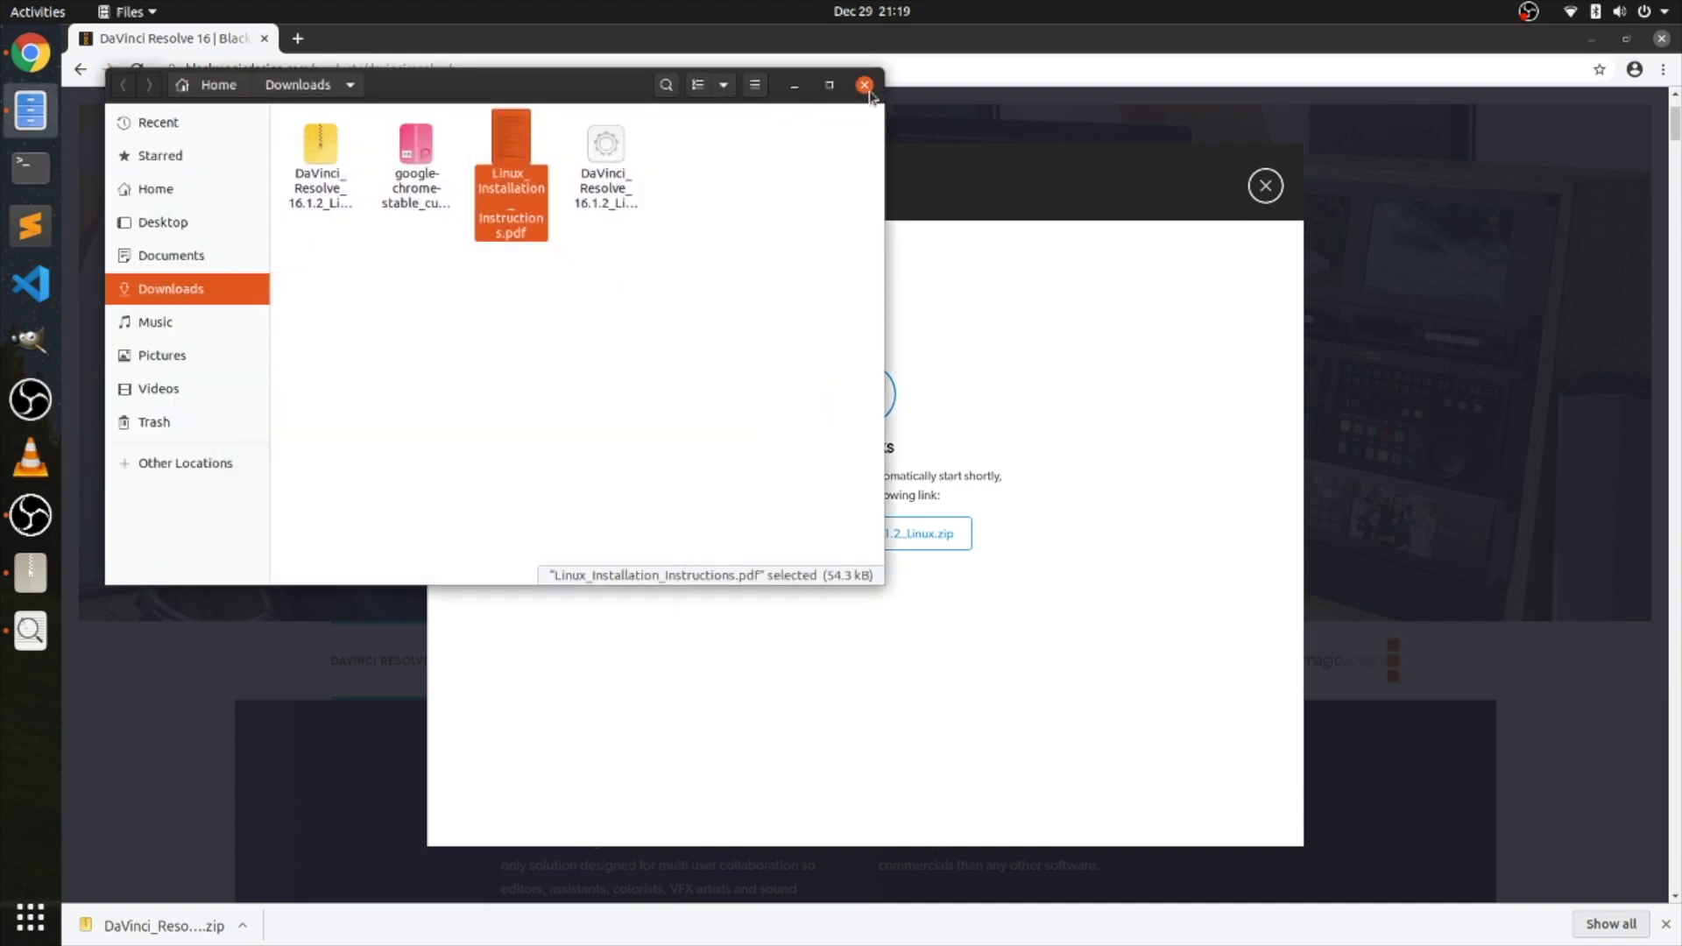
left_click(865, 86)
left_click(1662, 39)
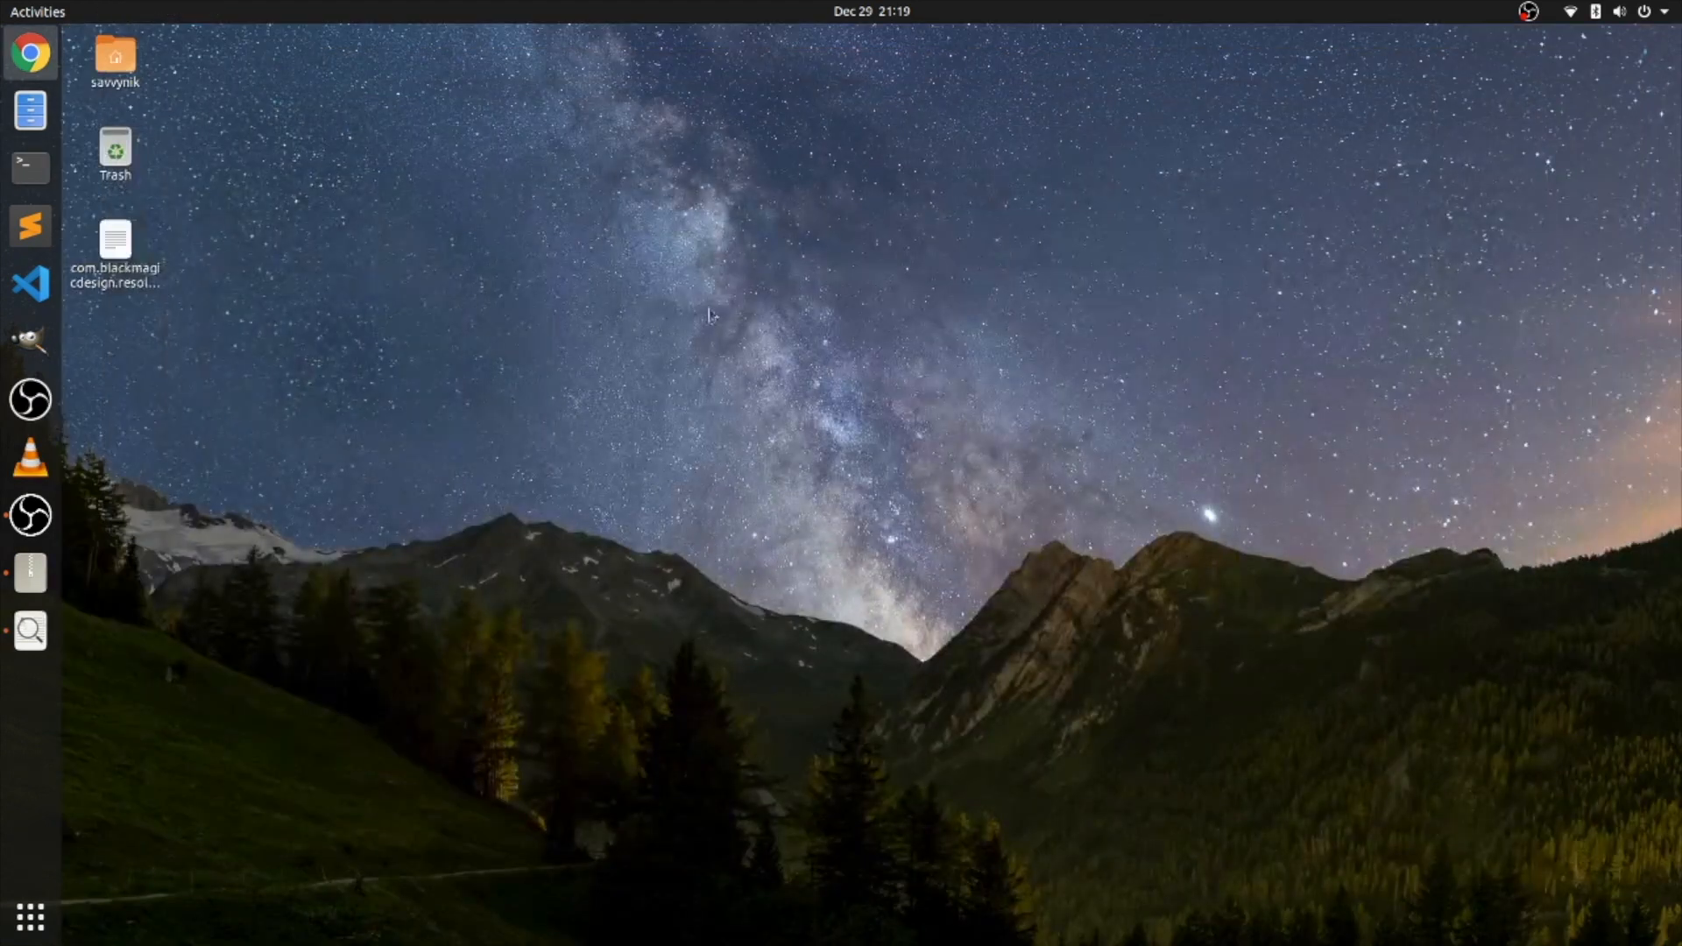
- Search the applications for "davi" and launch the DaVinci Resolve entry with the gear icon
left_click(39, 907)
type("davi")
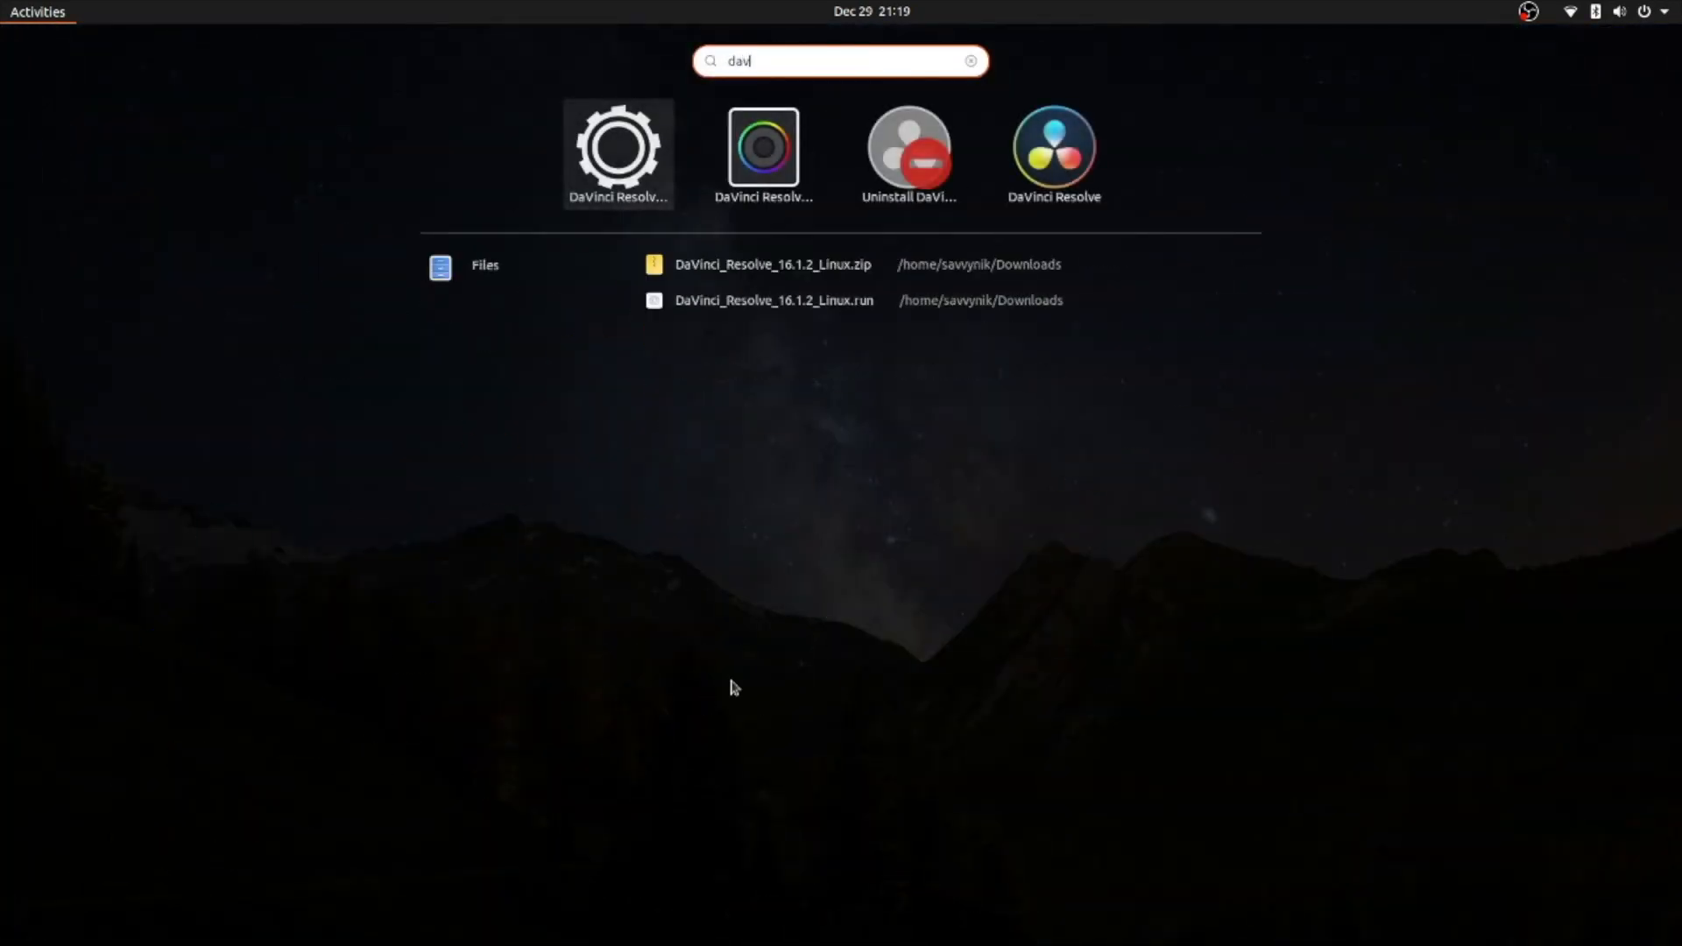
left_click(605, 122)
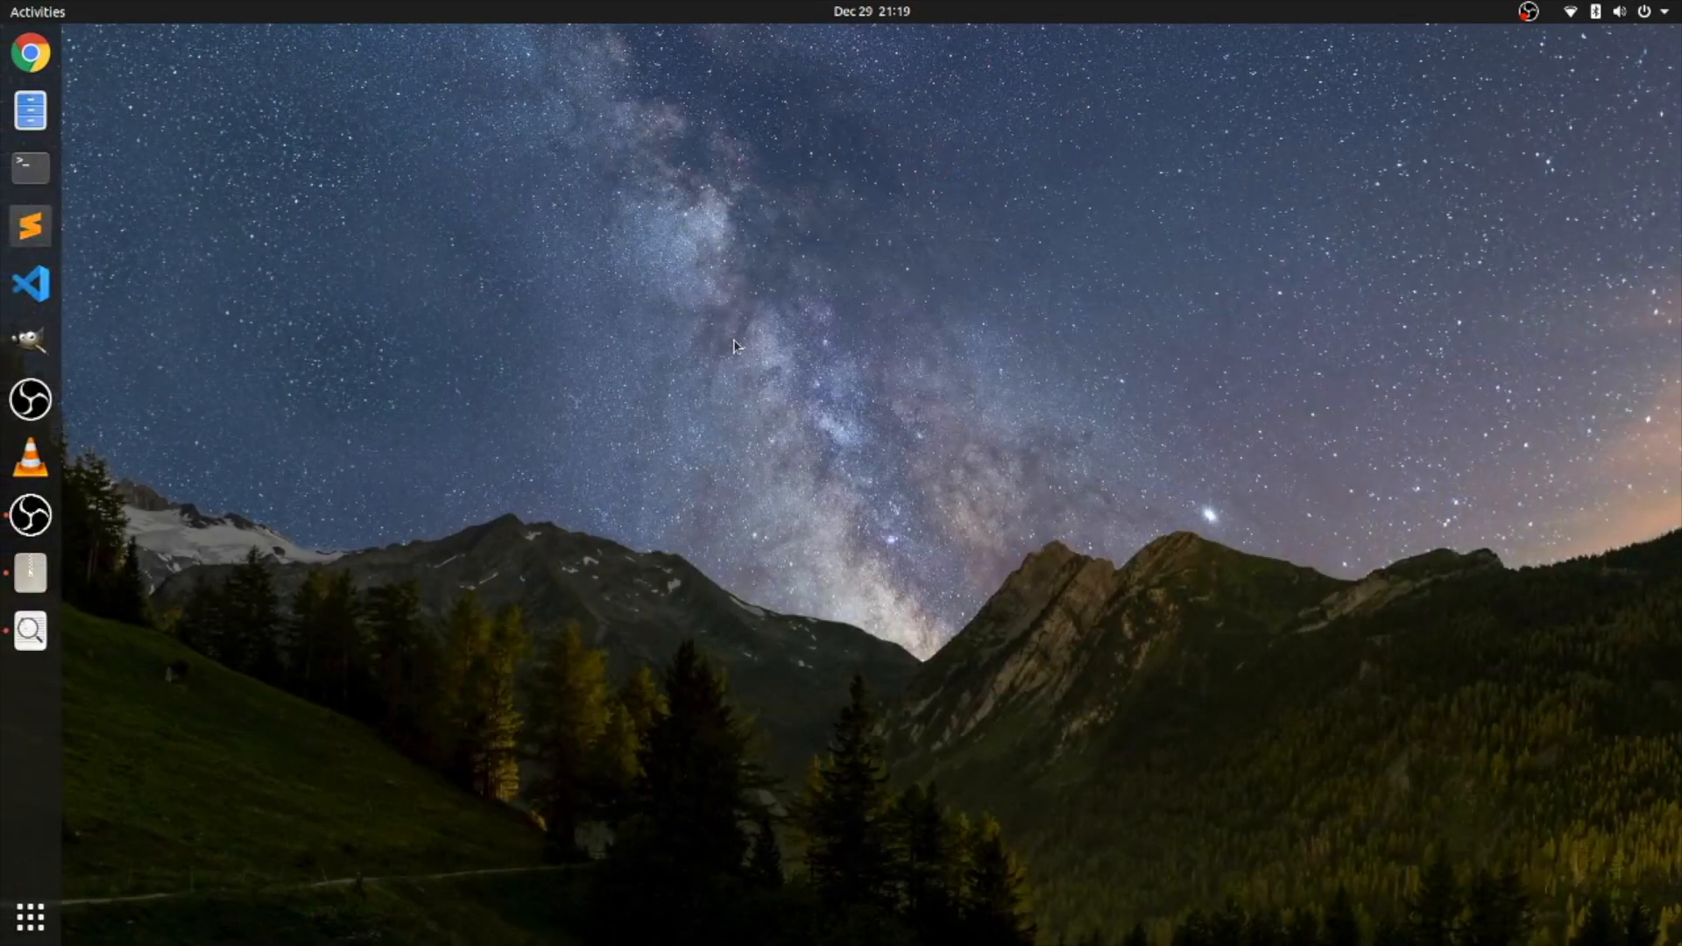
- Search the applications for "da", show the options of the gear-icon DaVinci Resolve entry, dismiss them and try launching it again
left_click(30, 917)
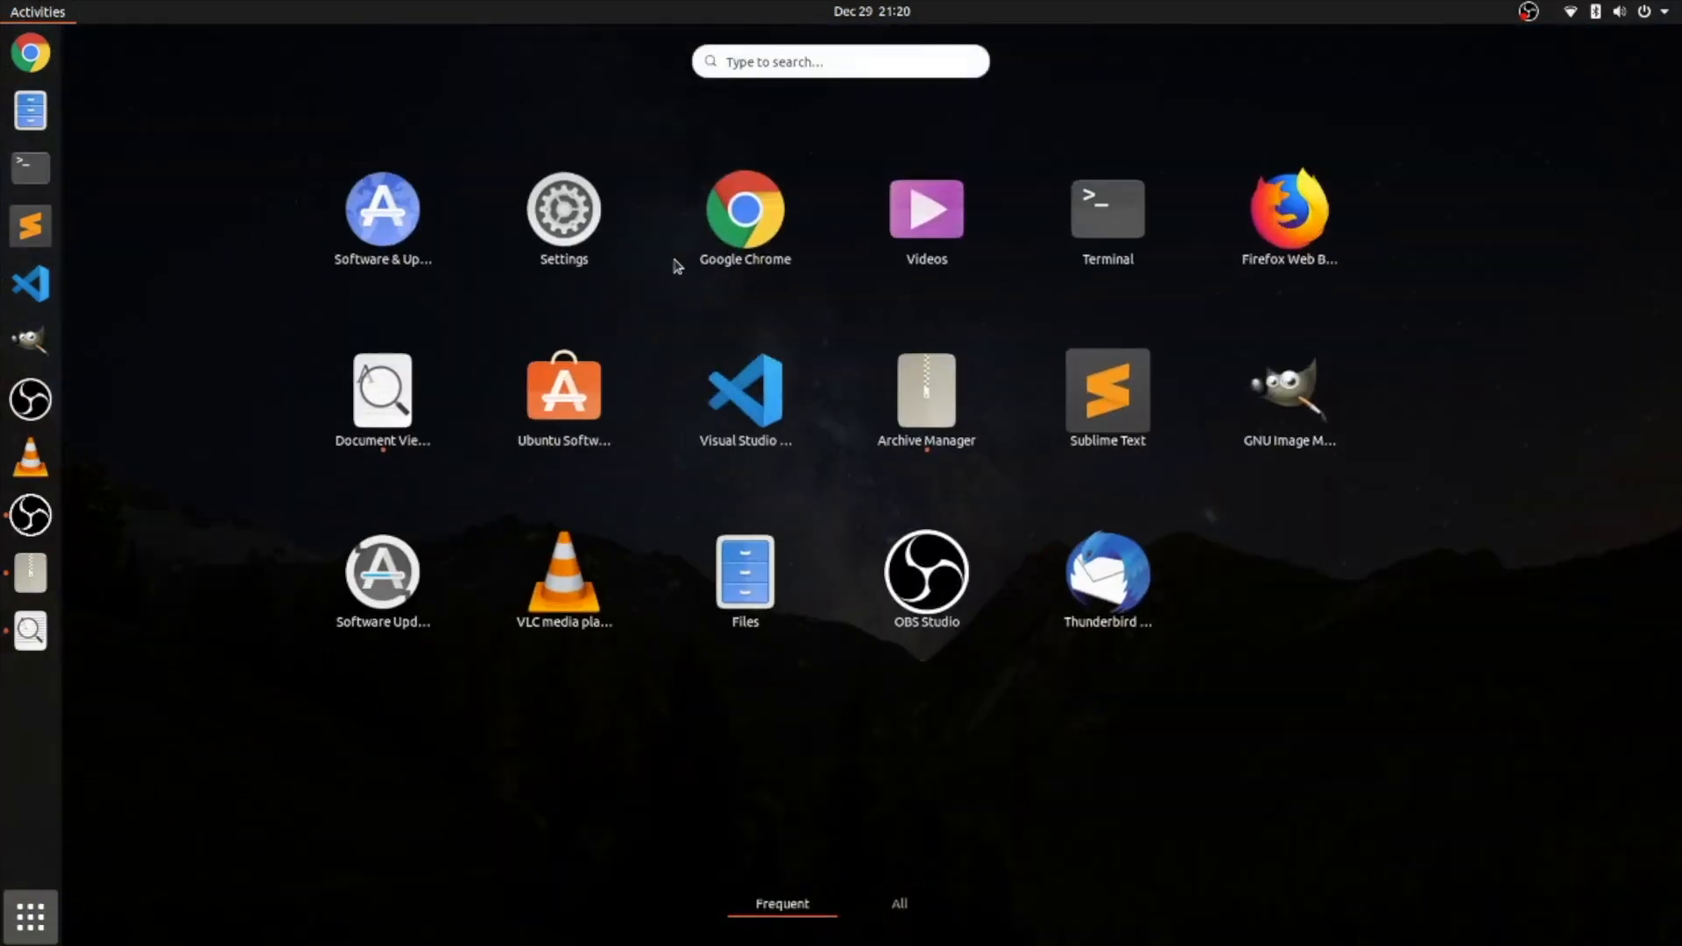
type("d")
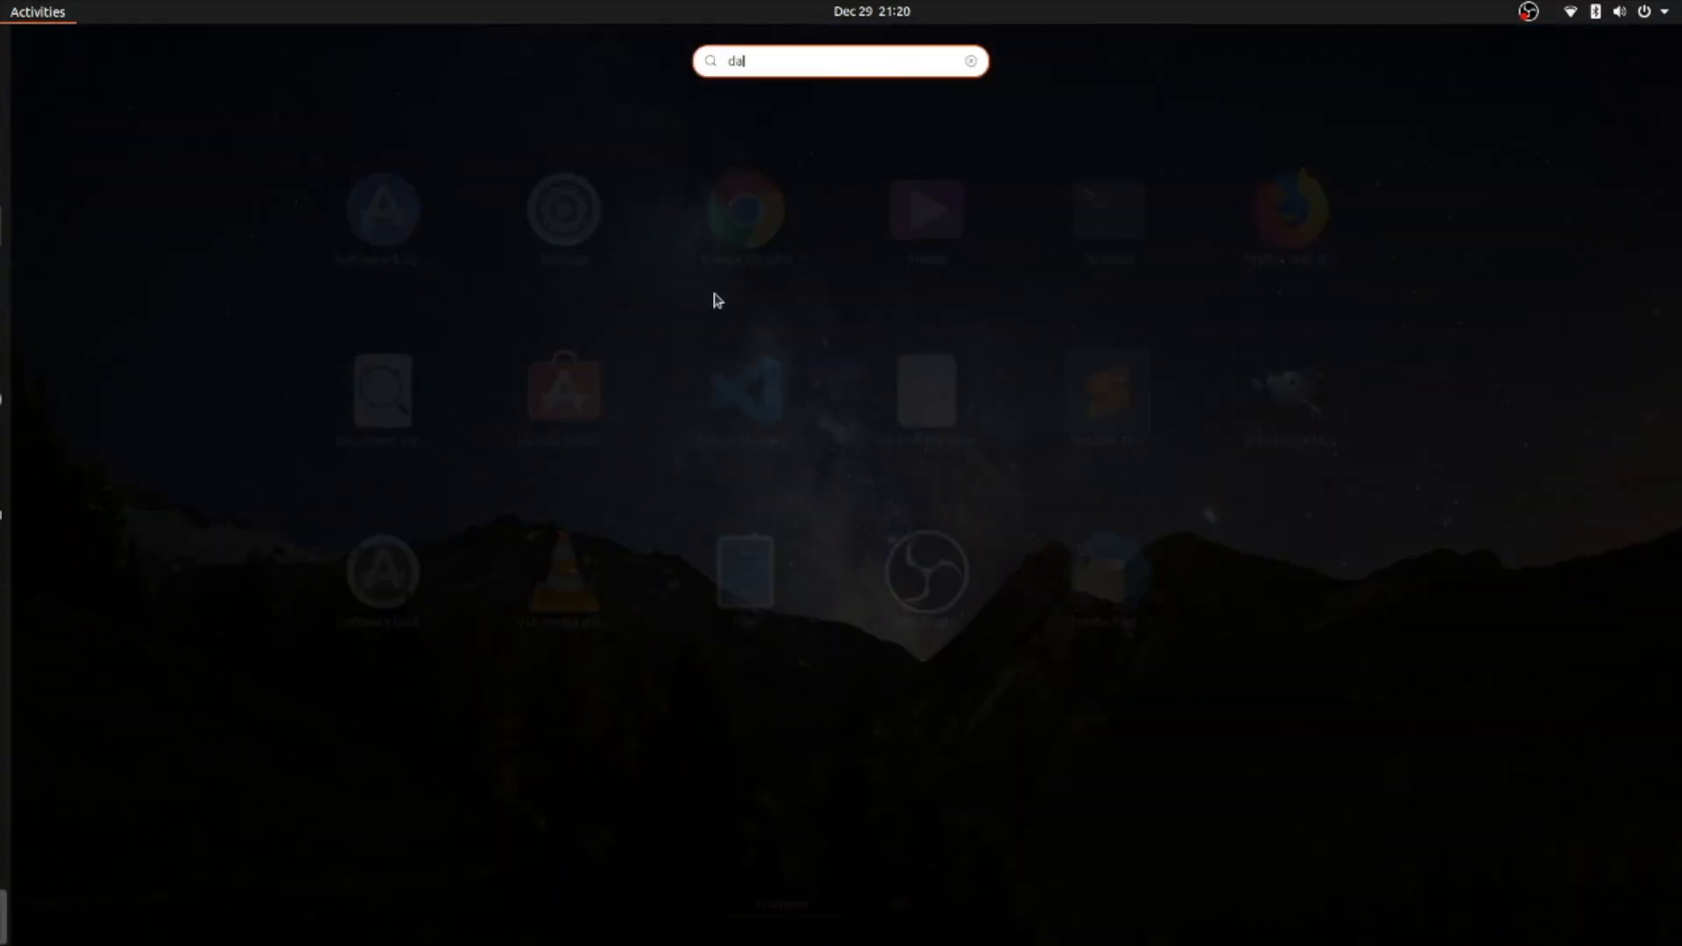
type("a")
right_click(599, 151)
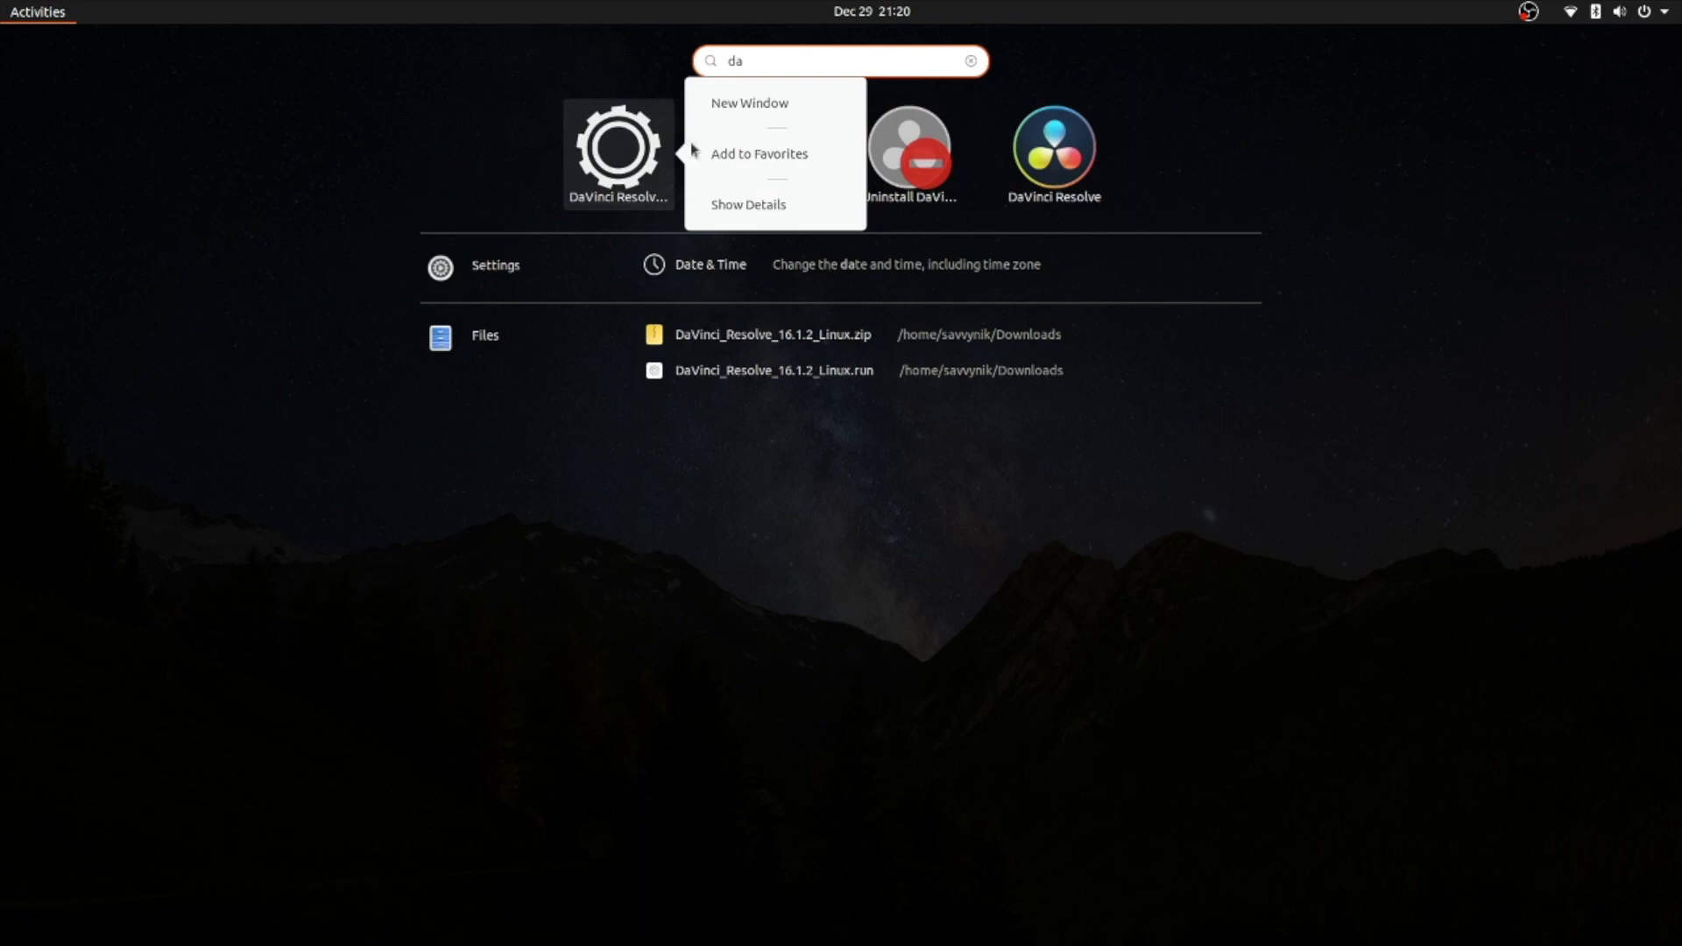
left_click(604, 150)
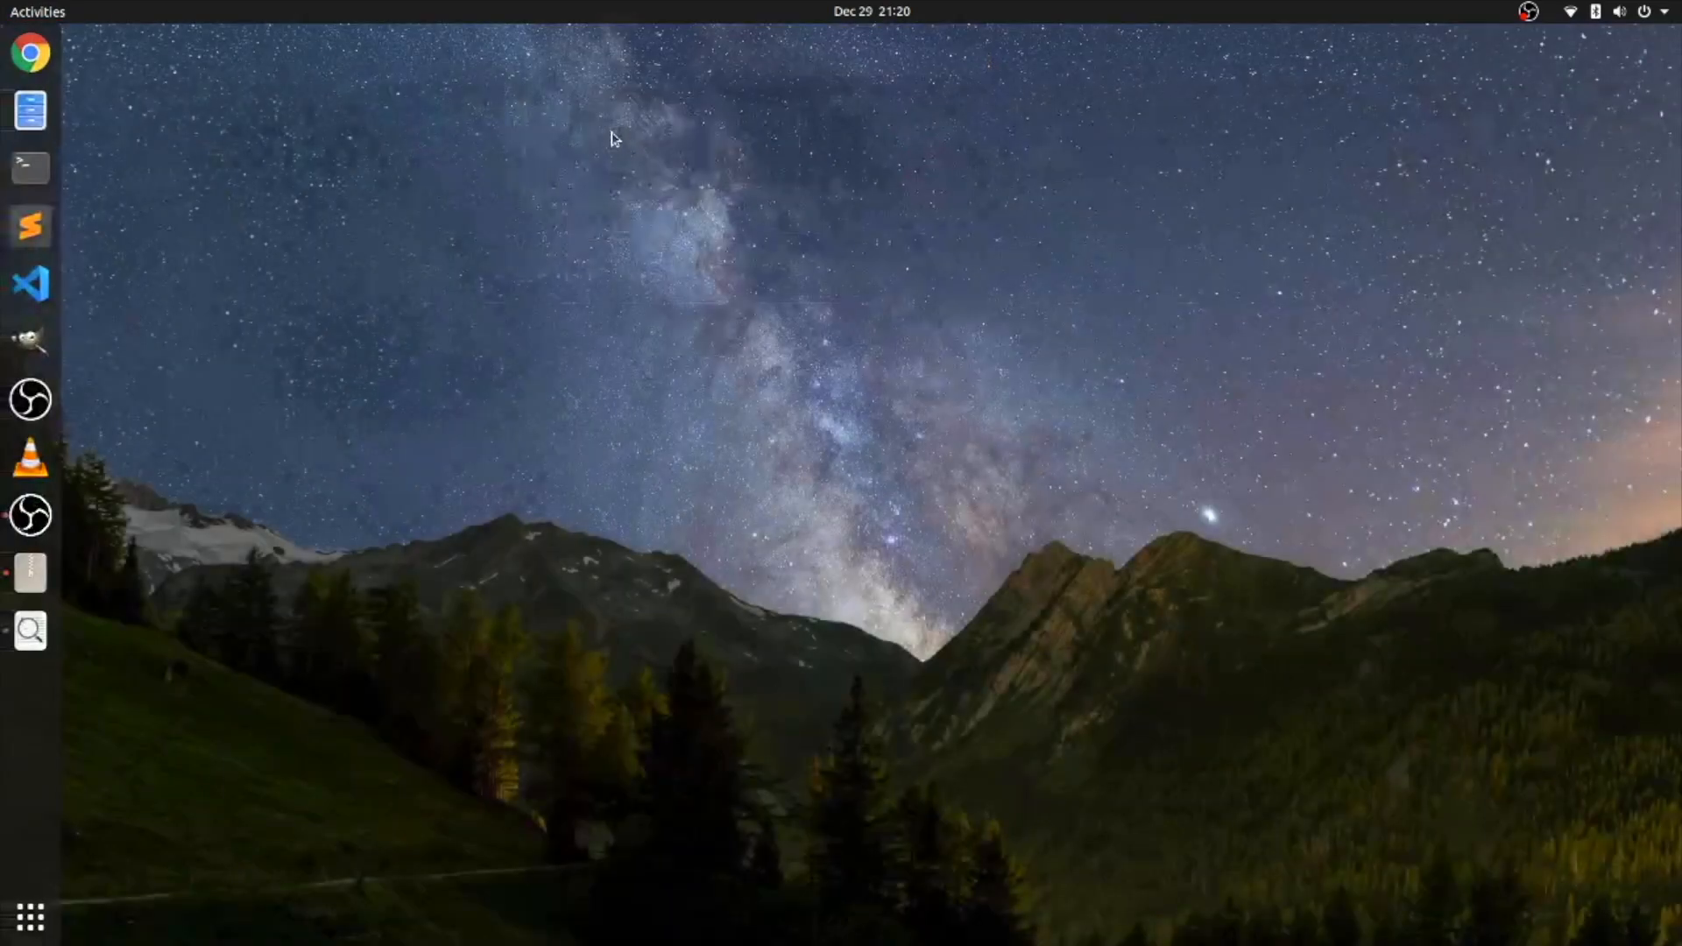
left_click_drag(946, 300, 1055, 472)
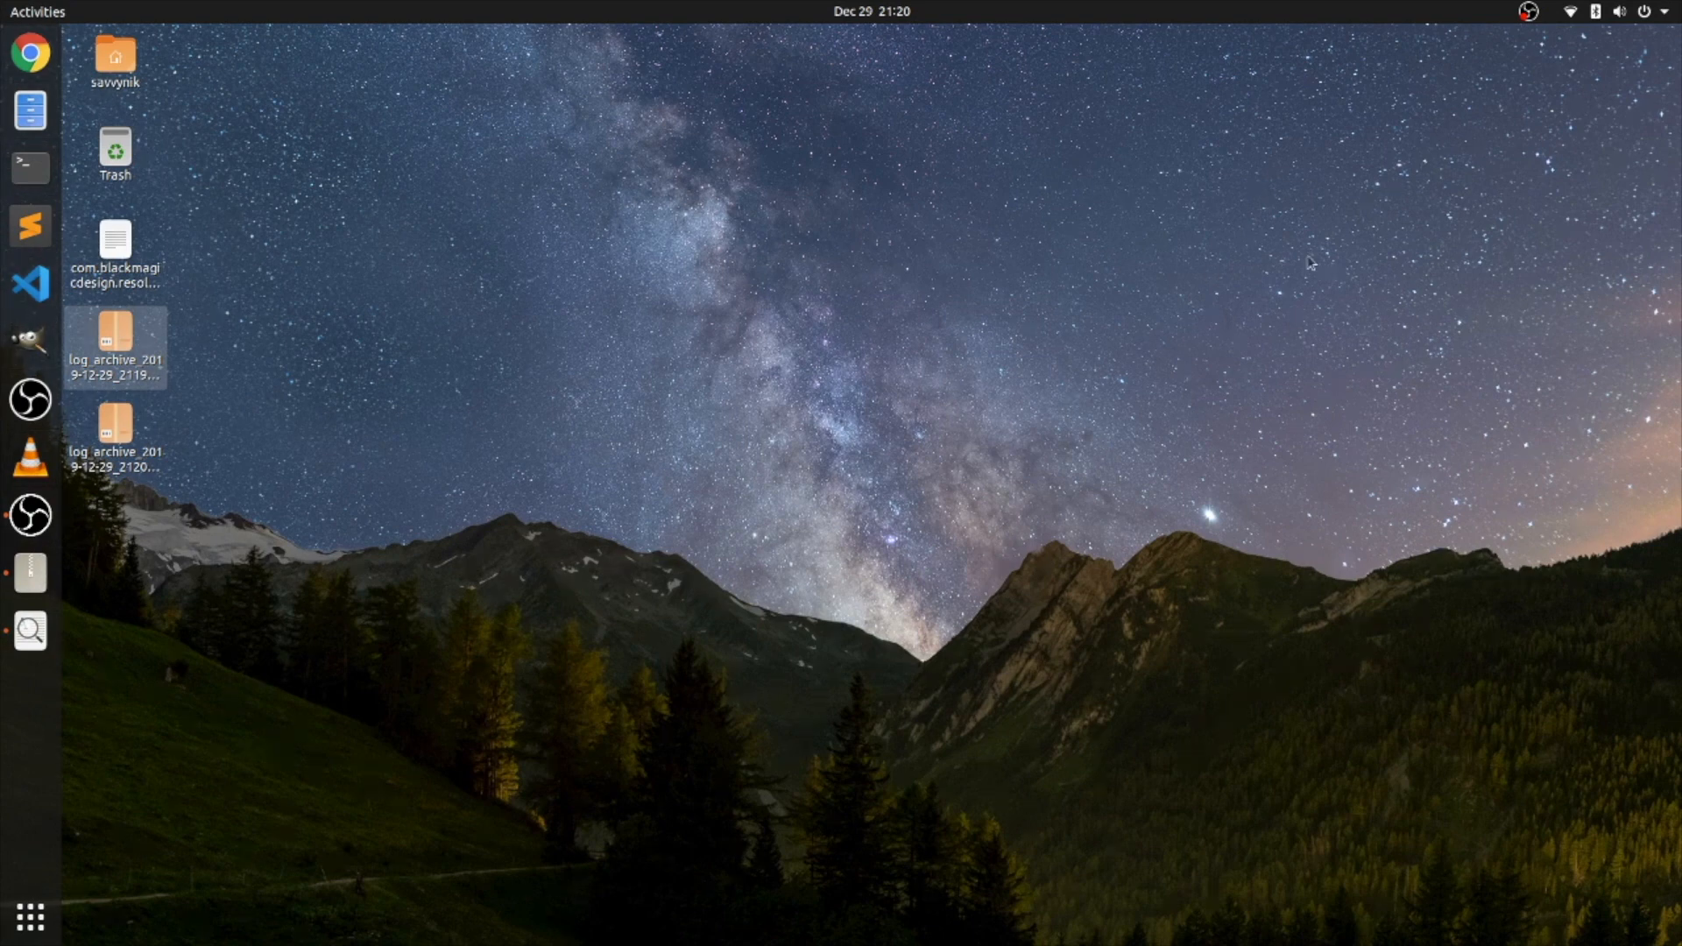
left_click(1529, 11)
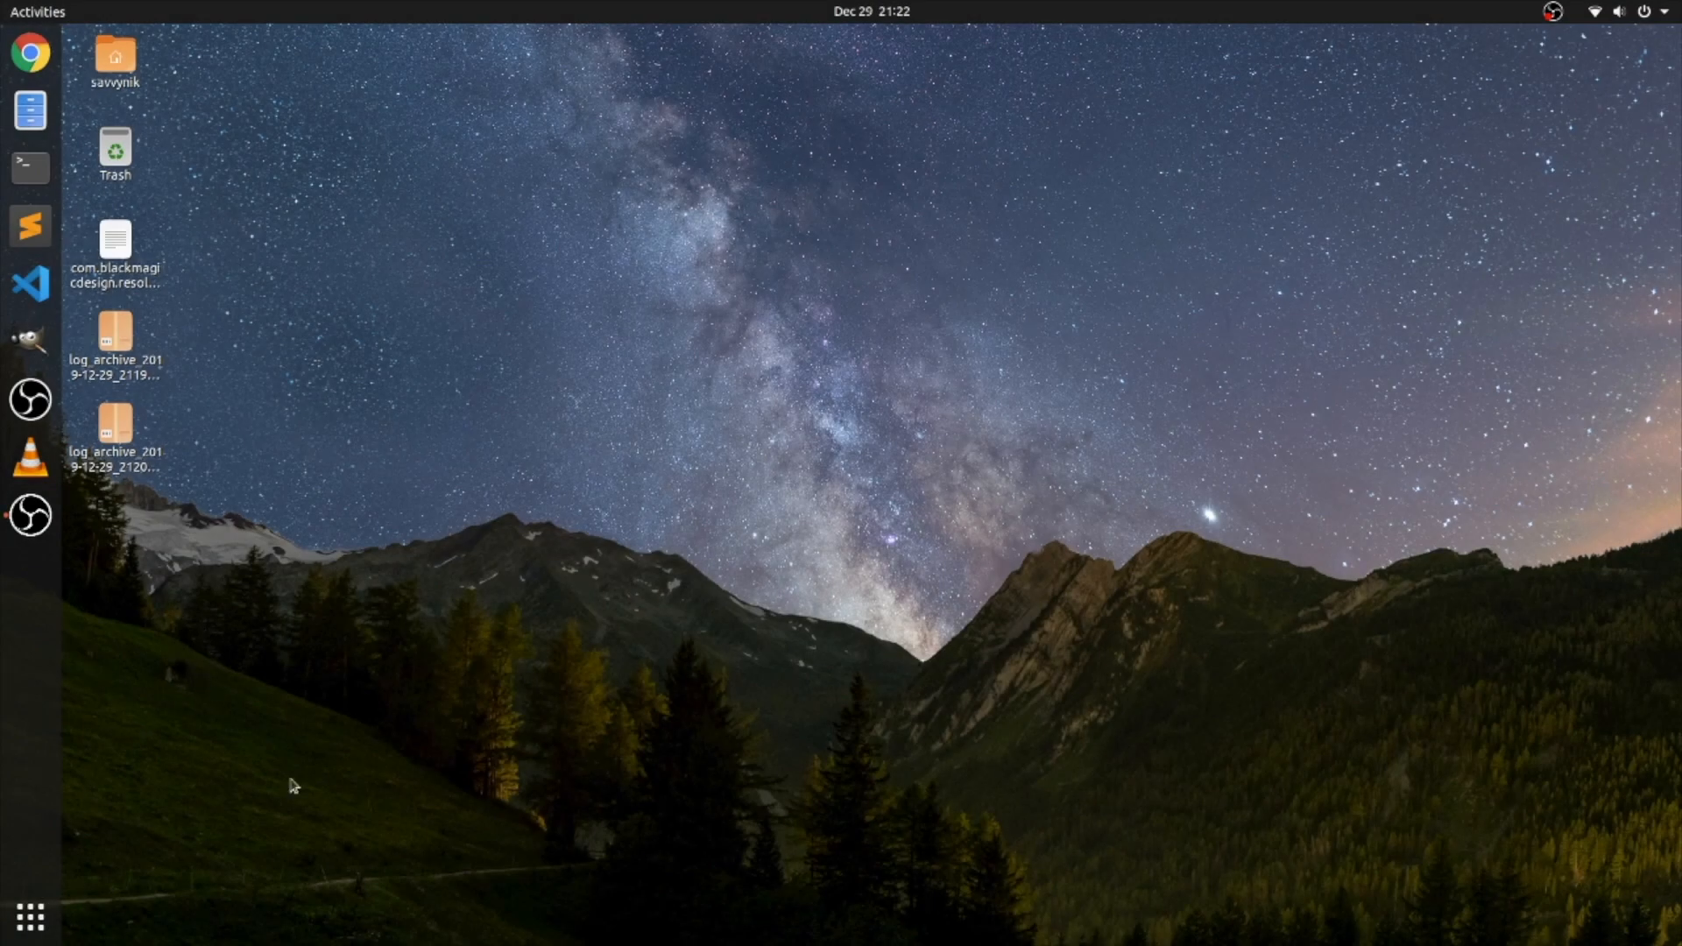
- Search the applications for "d" and launch the gear-icon DaVinci Resolve entry once more
left_click(30, 916)
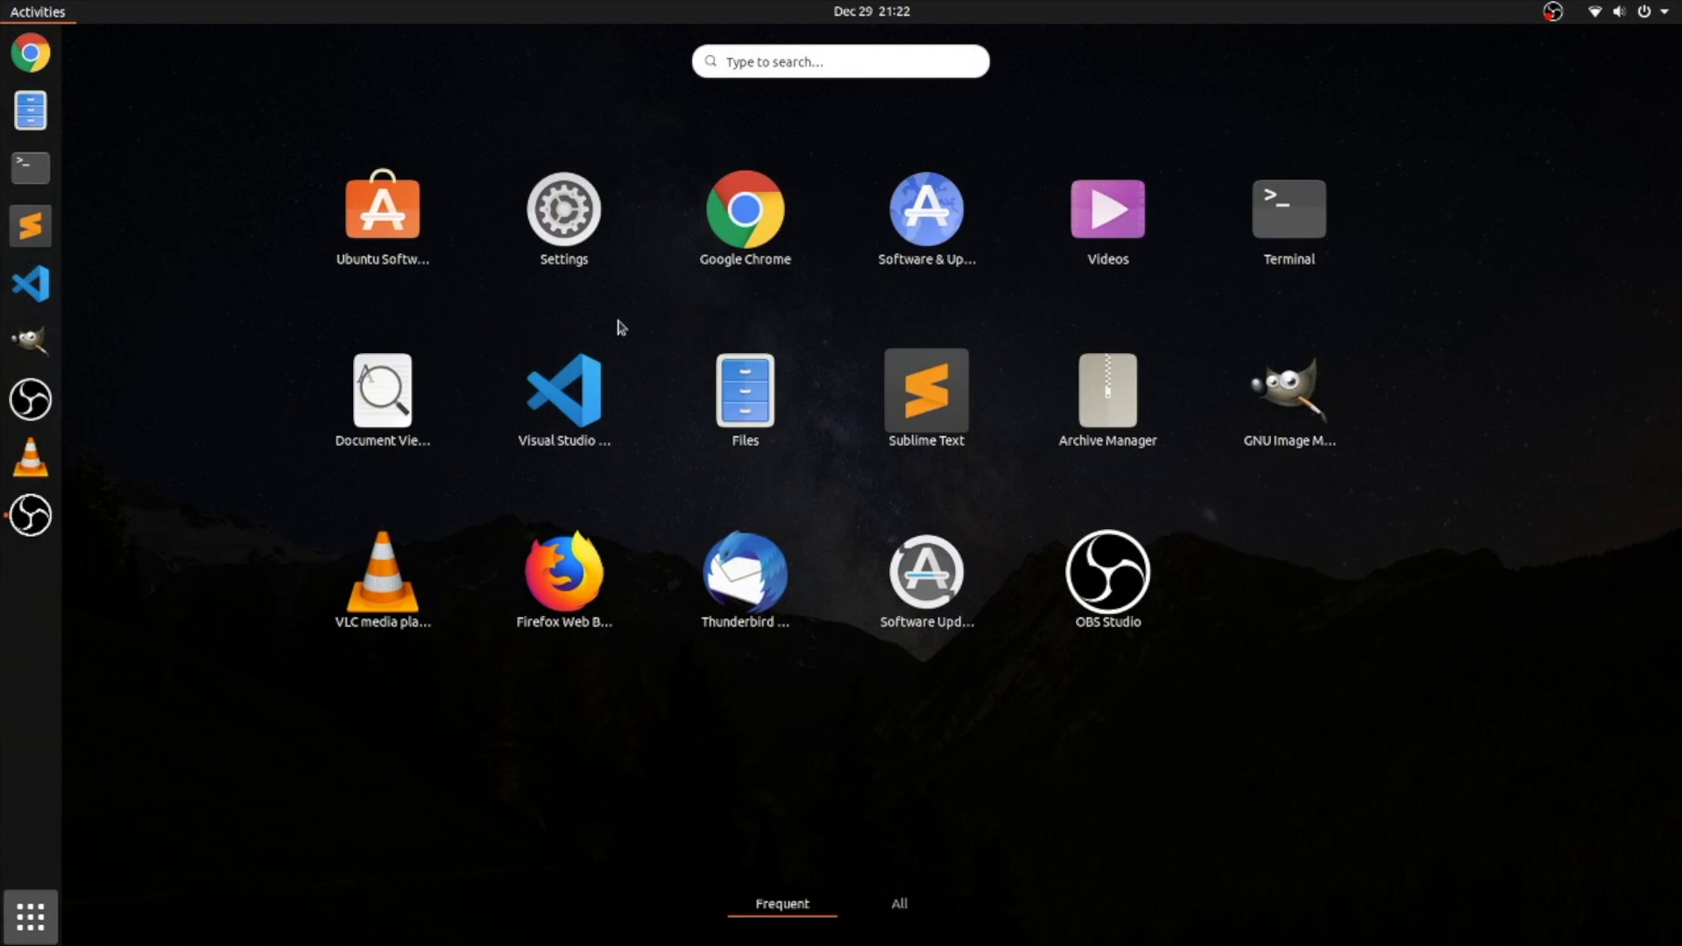
type("d")
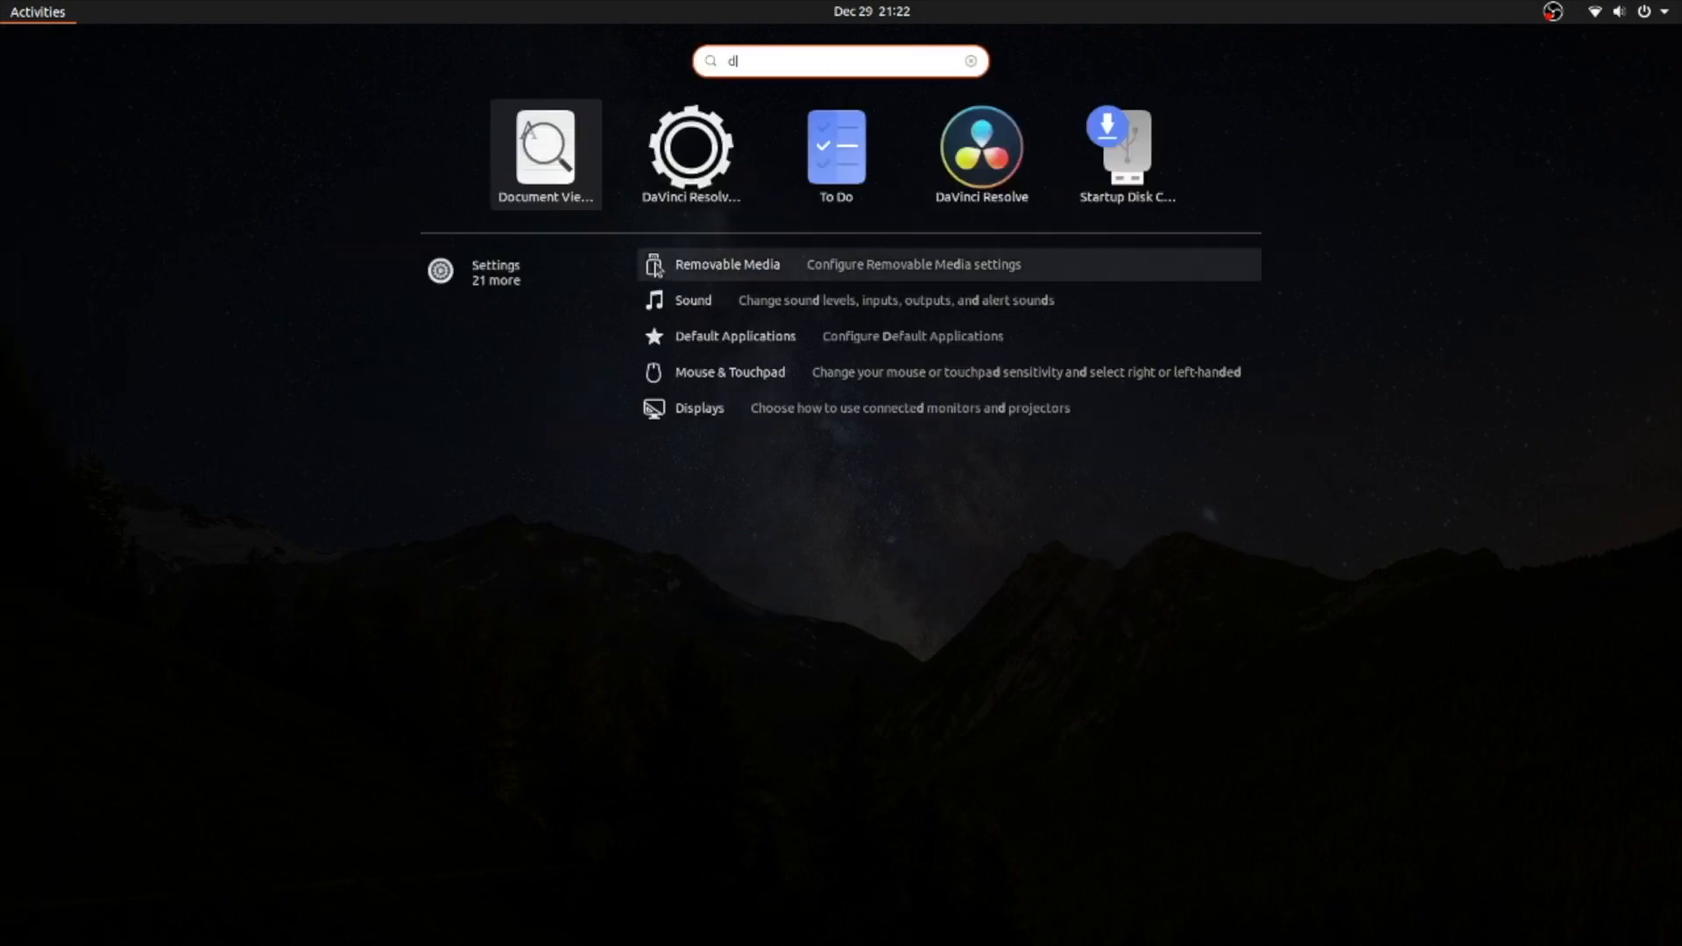
left_click(684, 186)
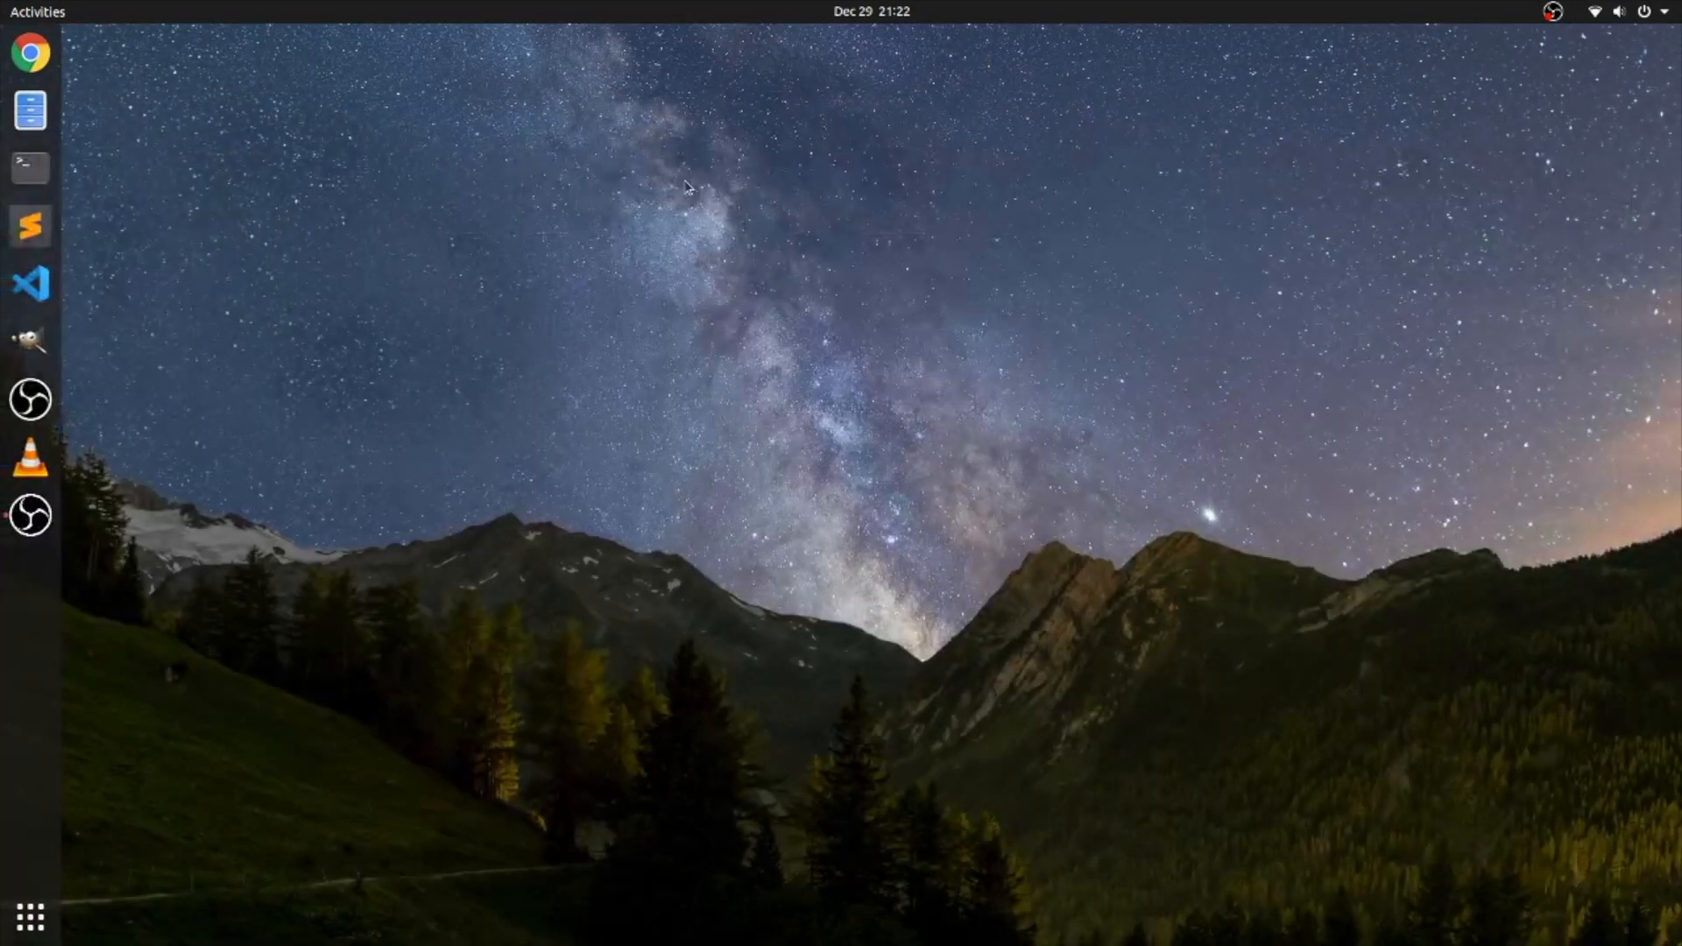
- Open output.txt from the newest log archive on the desktop, examine the NVIDIA graphics card information at its end, and close both windows
double_click(112, 523)
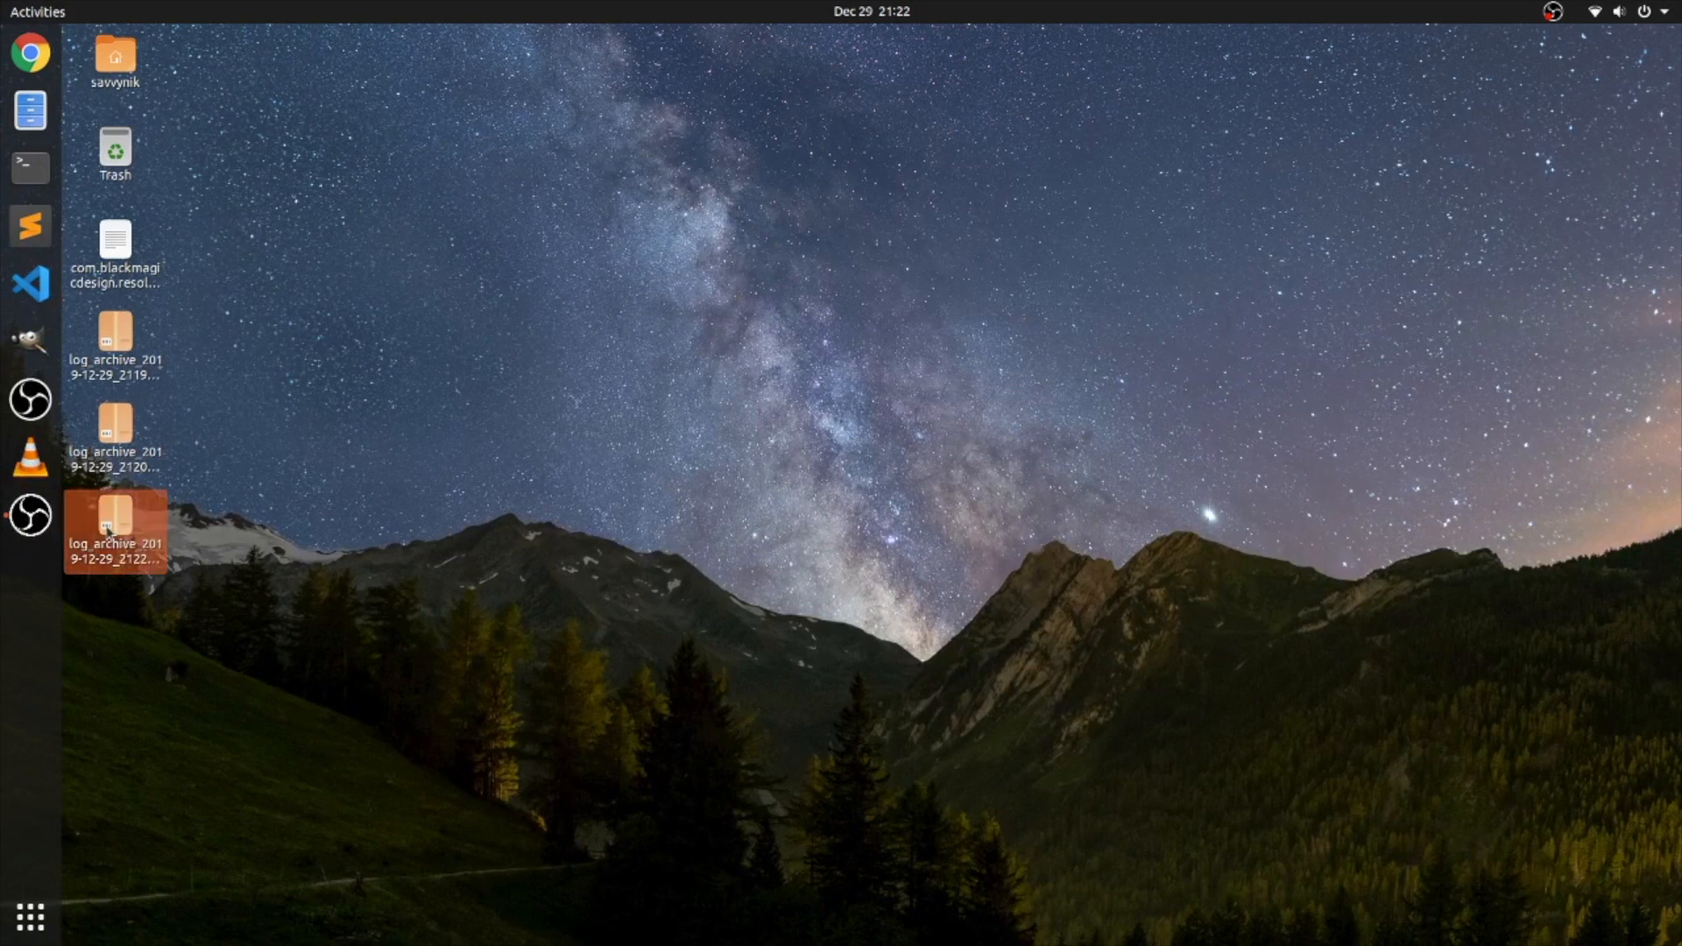
double_click(213, 141)
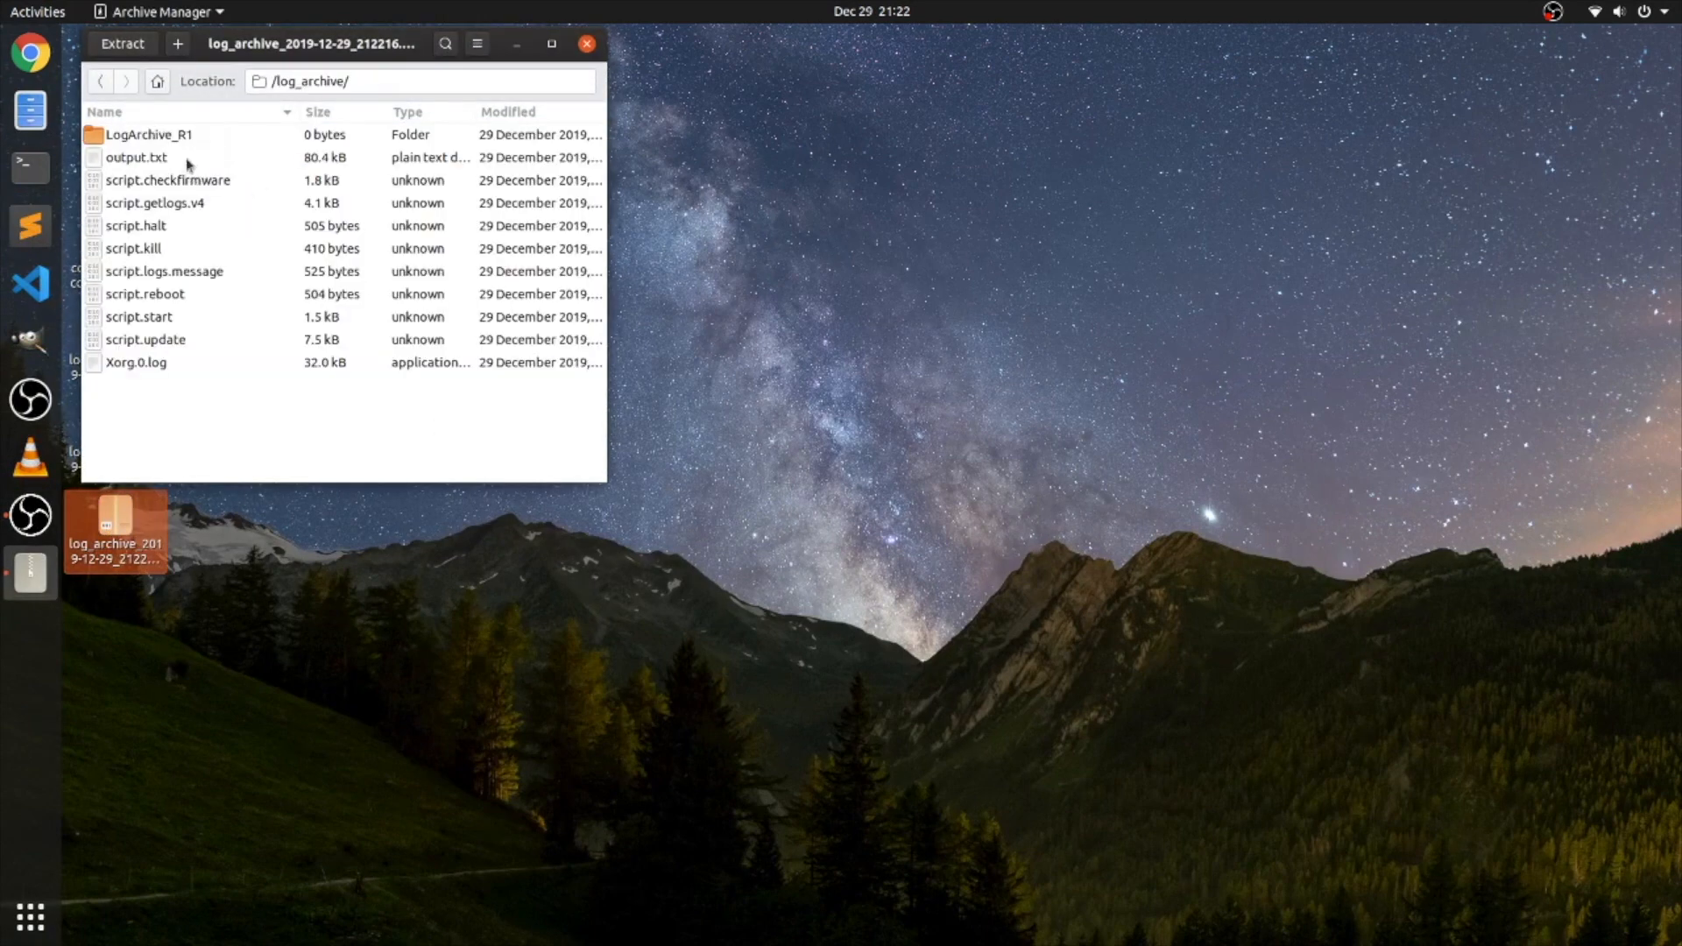
left_click_drag(217, 43, 867, 138)
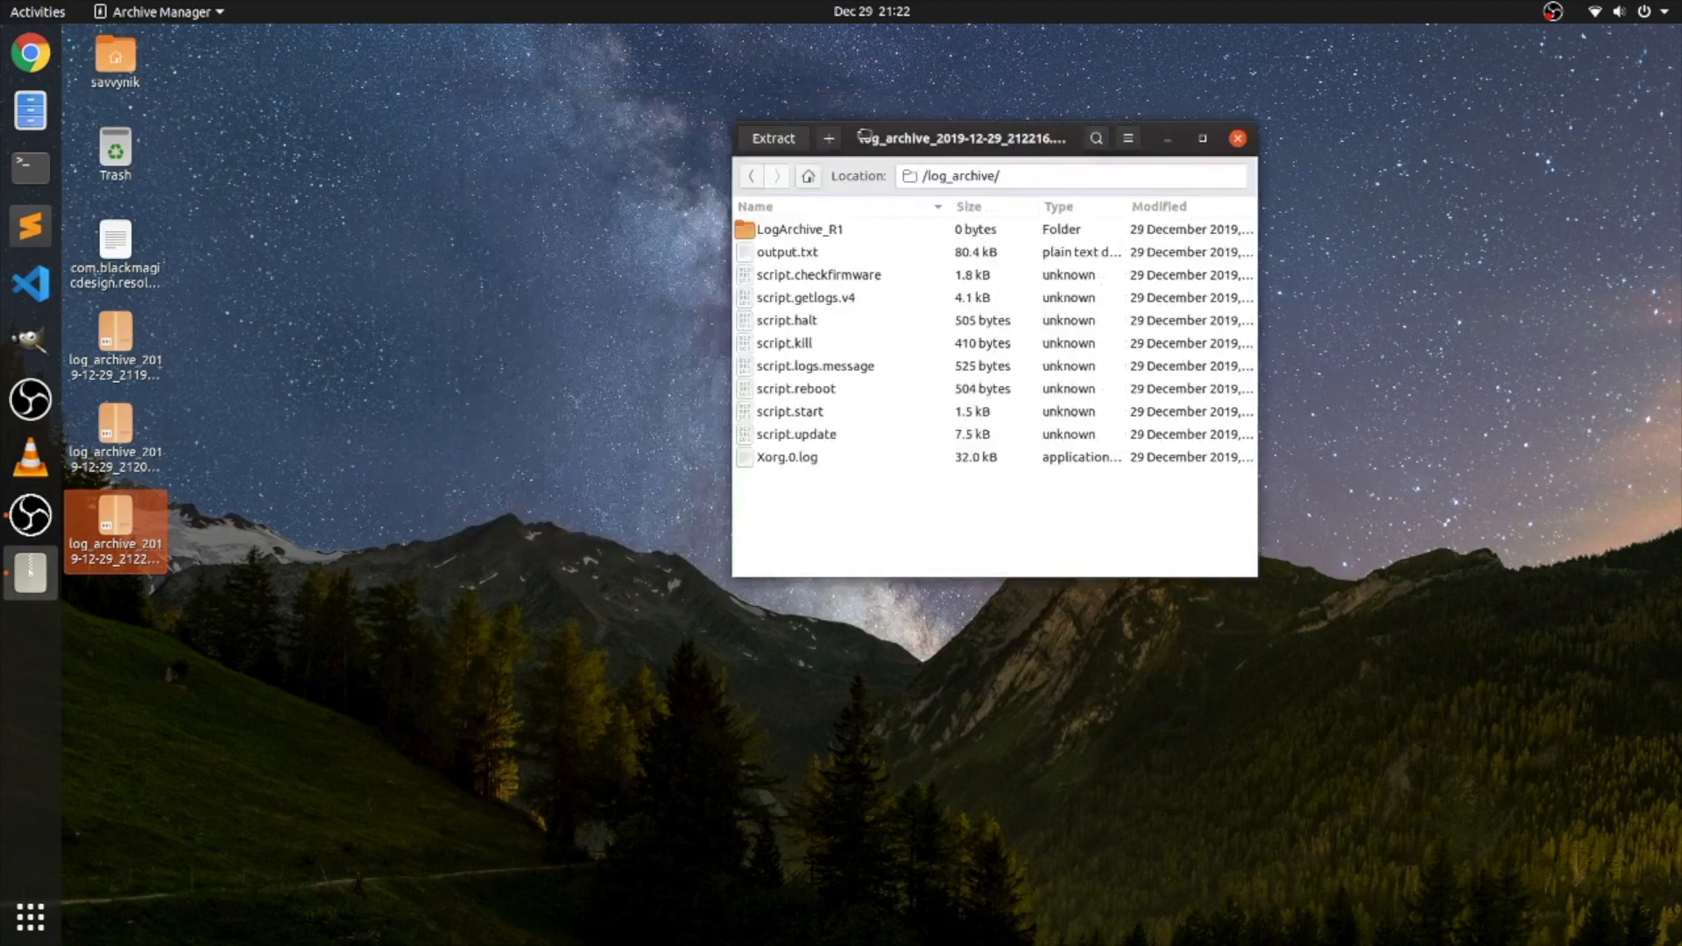
double_click(886, 251)
scroll(548, 231, "down", 5)
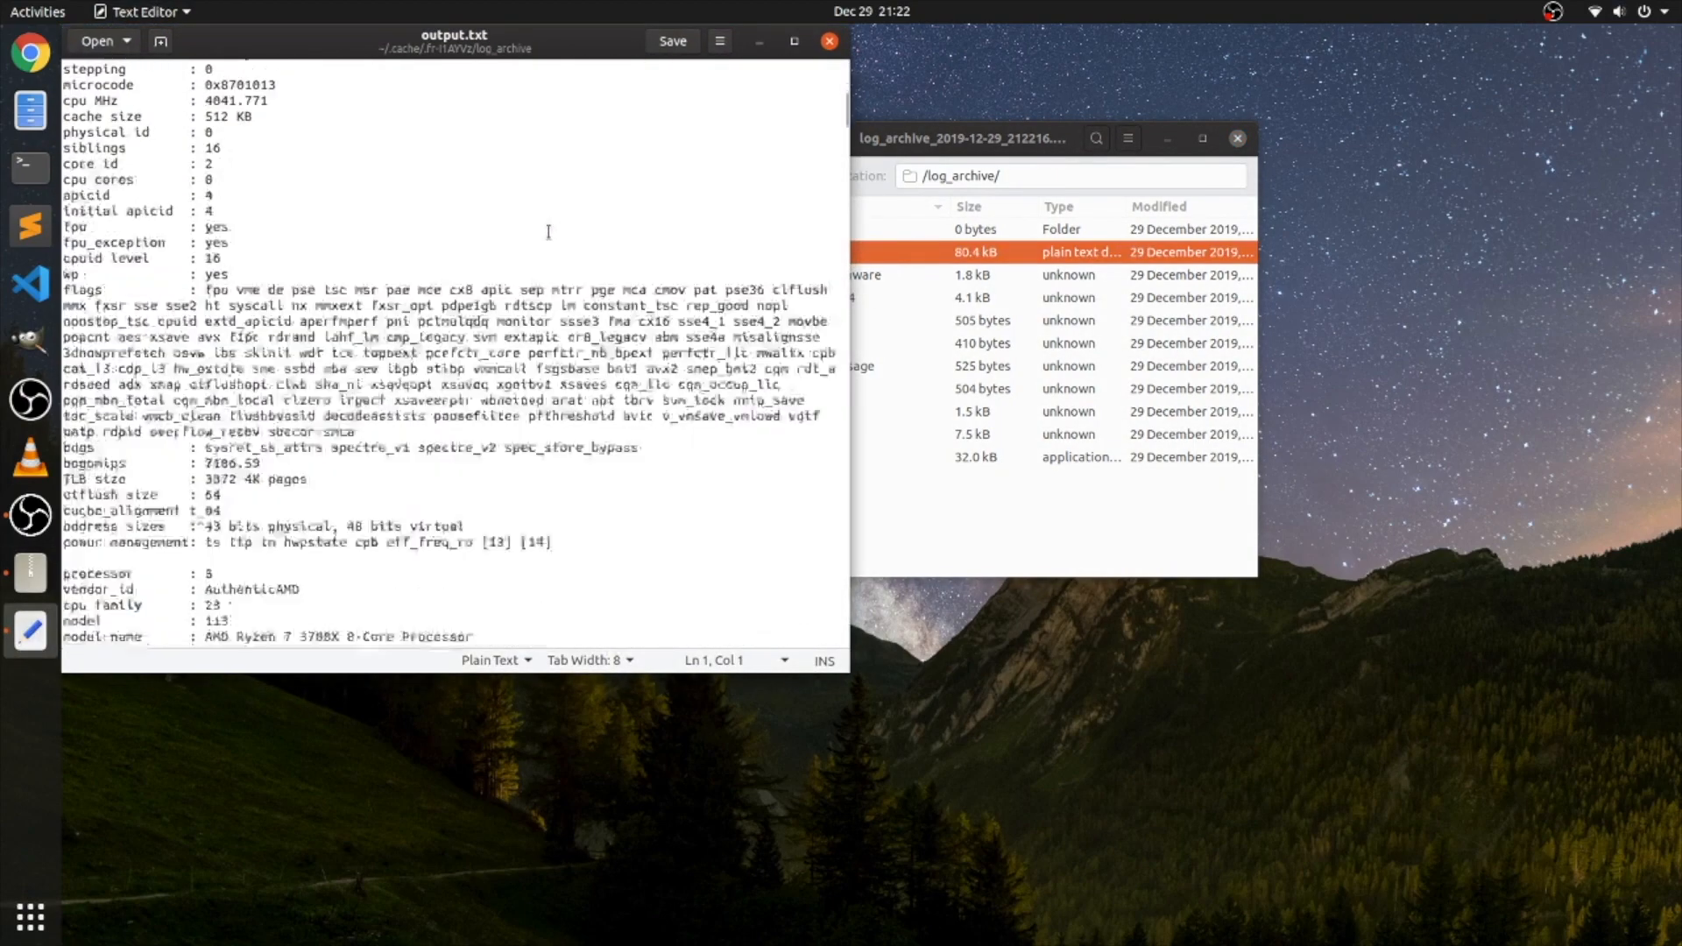
scroll(549, 231, "down", 18)
left_click_drag(843, 161, 841, 631)
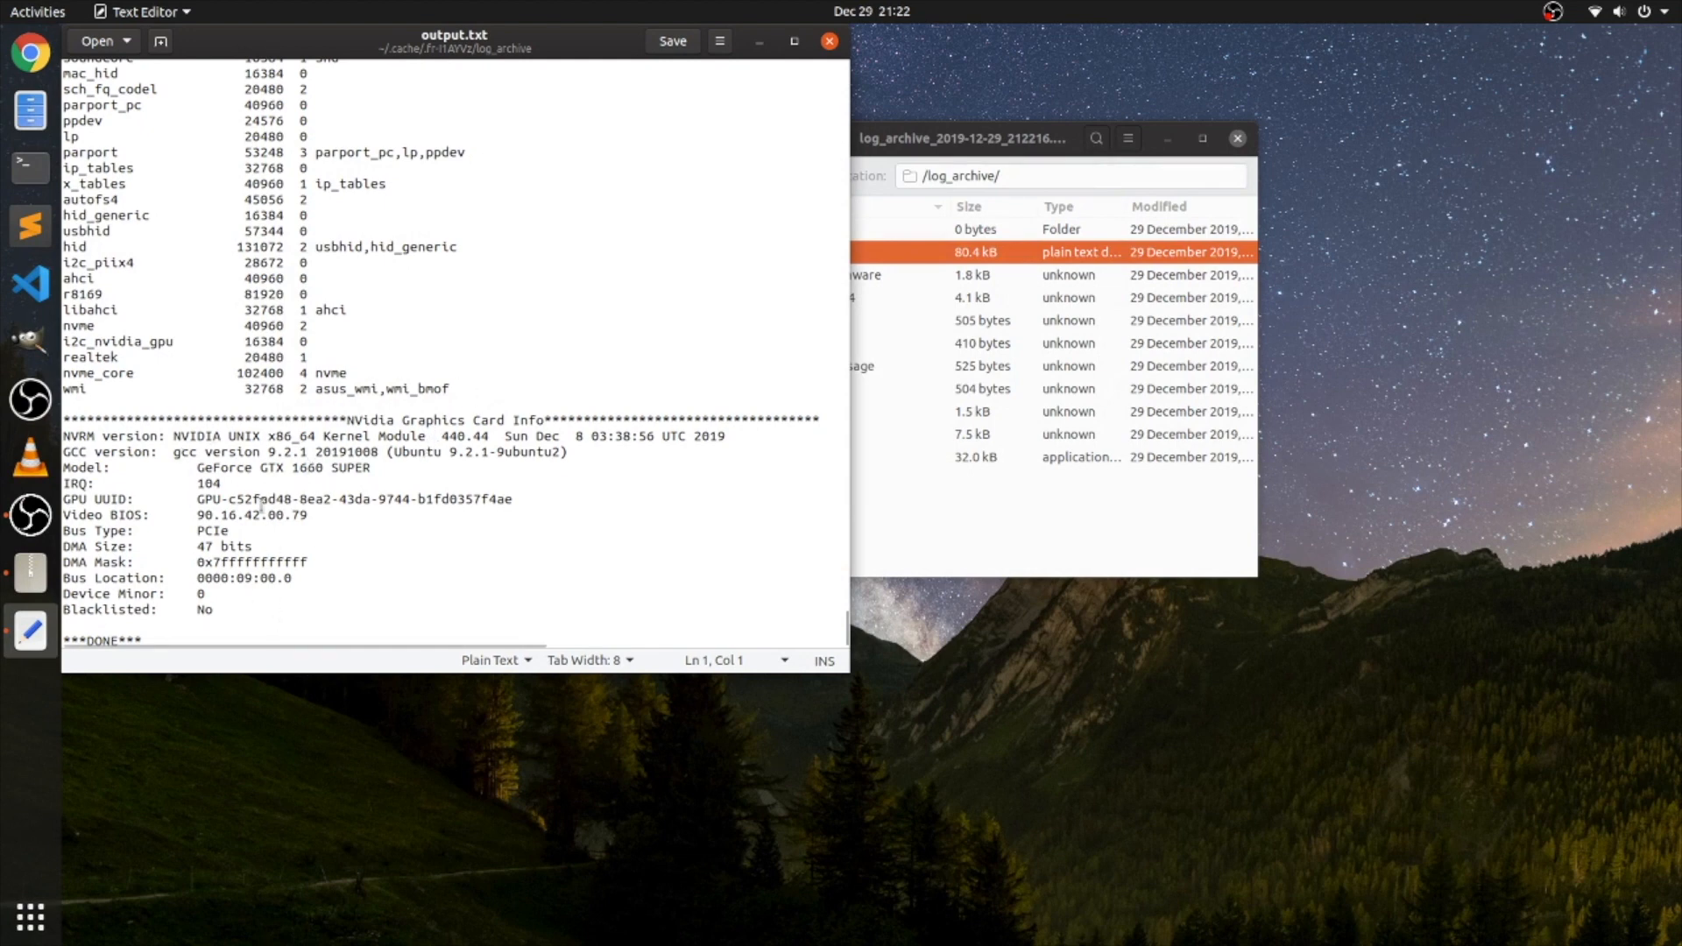
left_click_drag(97, 441, 421, 594)
left_click(420, 594)
left_click(829, 41)
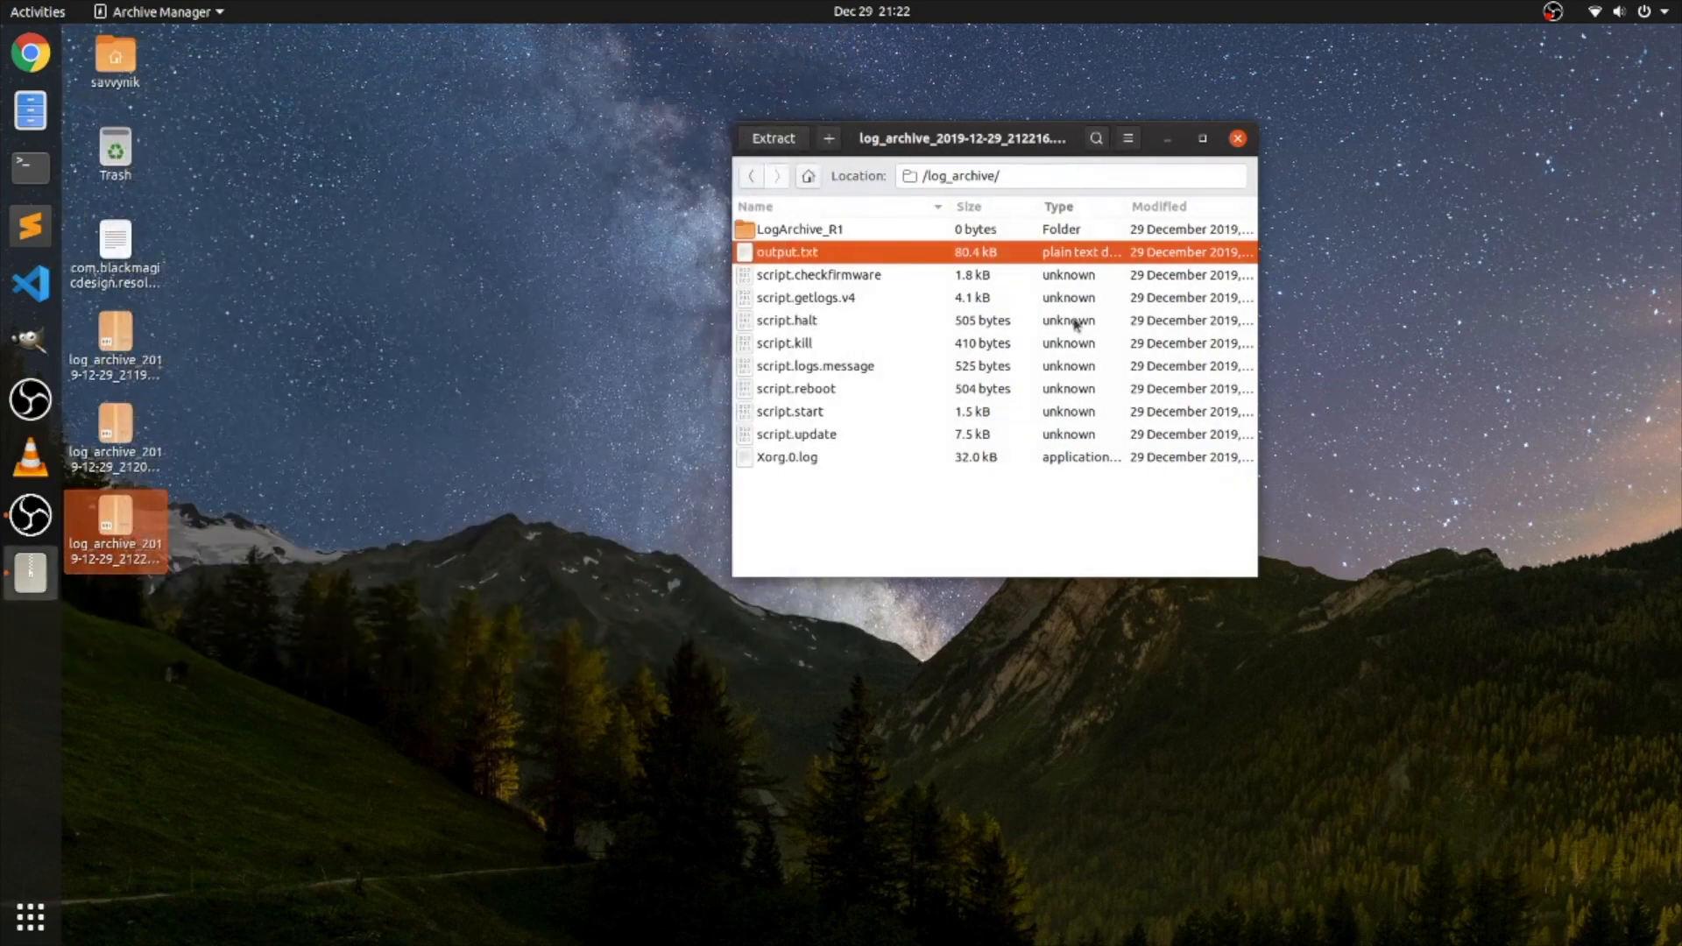
left_click(1236, 138)
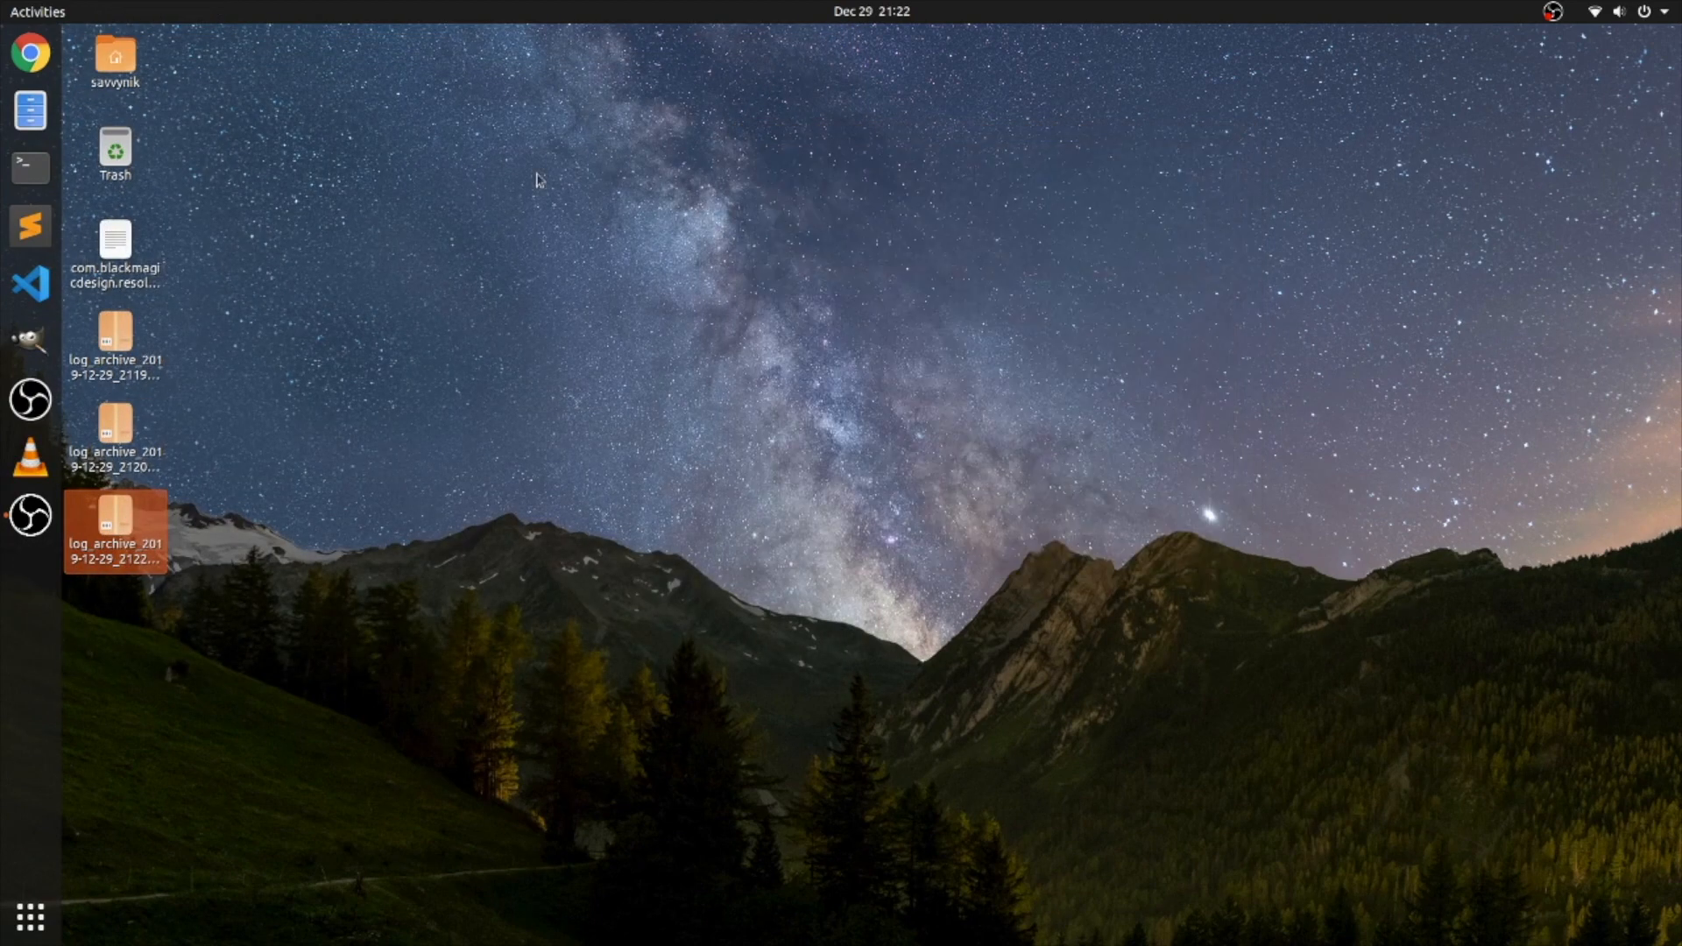
- Try opening the com.blackmagicdesign.resolve file on the desktop, and move it and the three log archives to the Trash
double_click(105, 254)
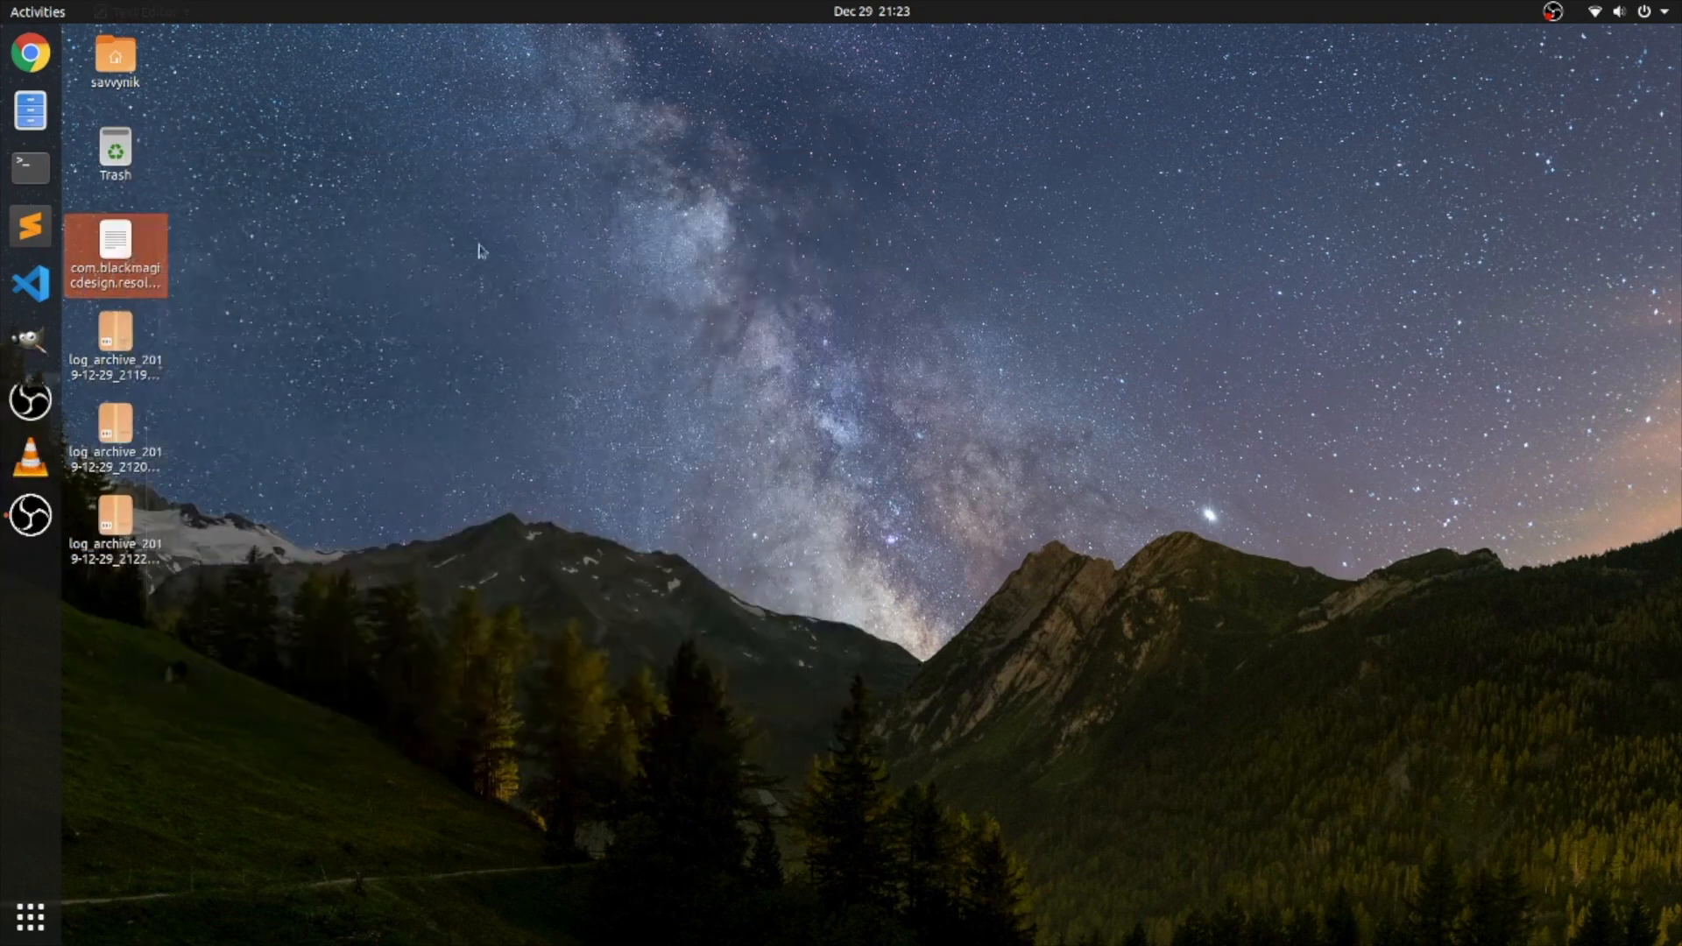
left_click(480, 252)
left_click_drag(172, 623, 85, 277)
right_click(85, 280)
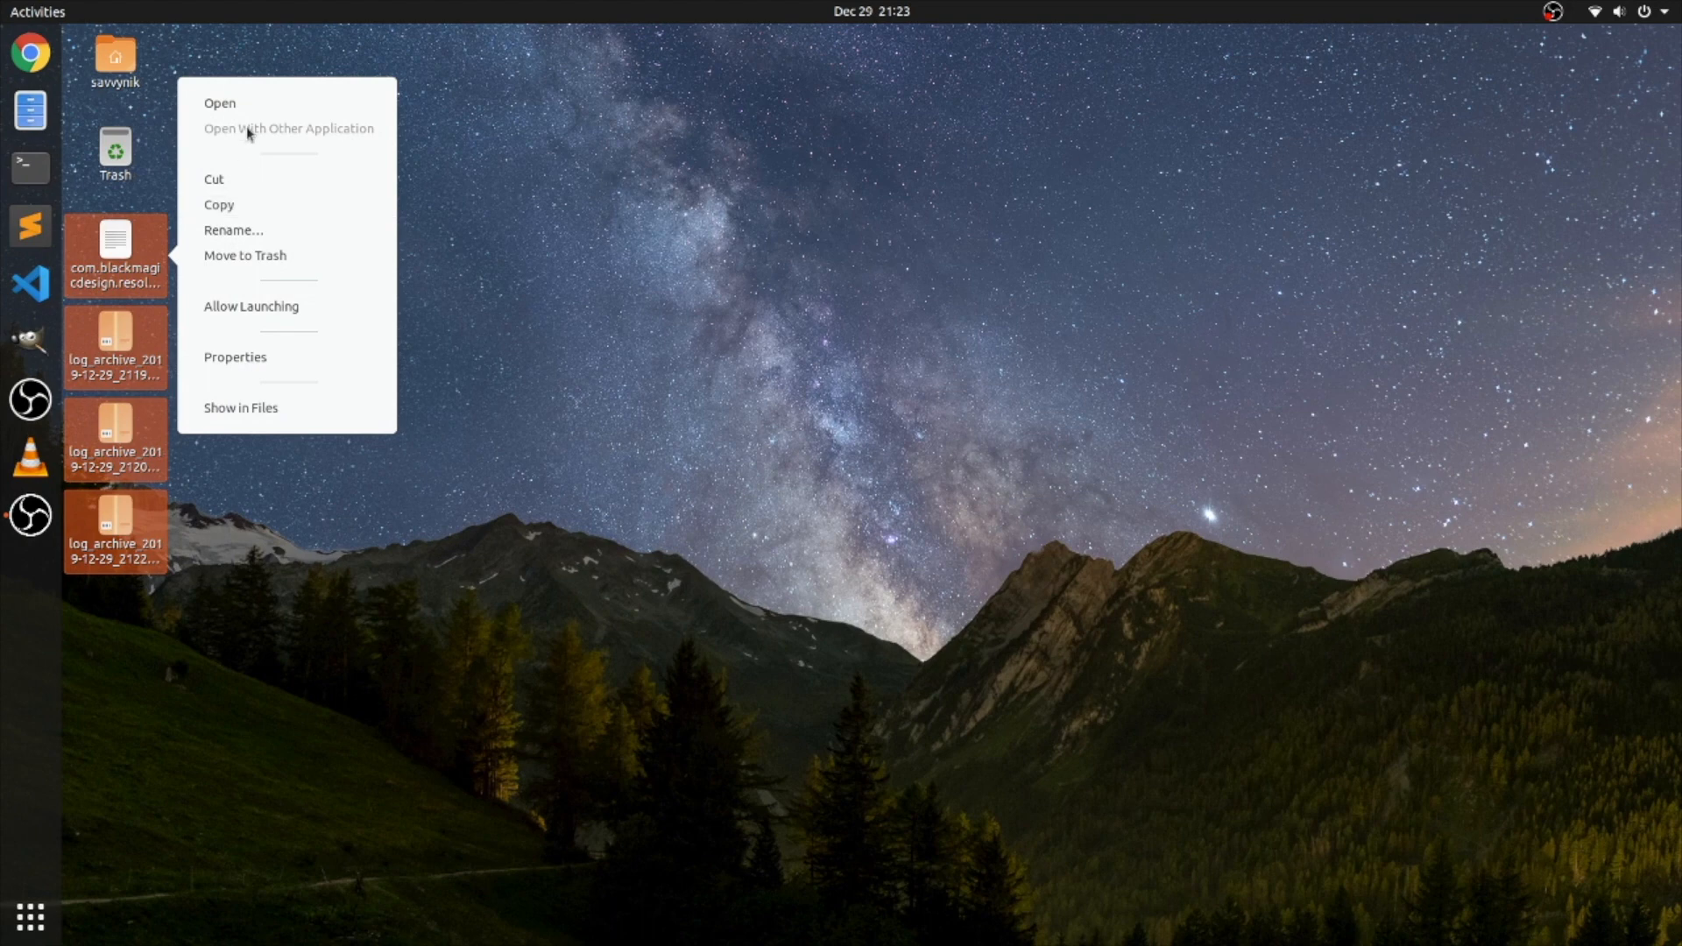
left_click(301, 257)
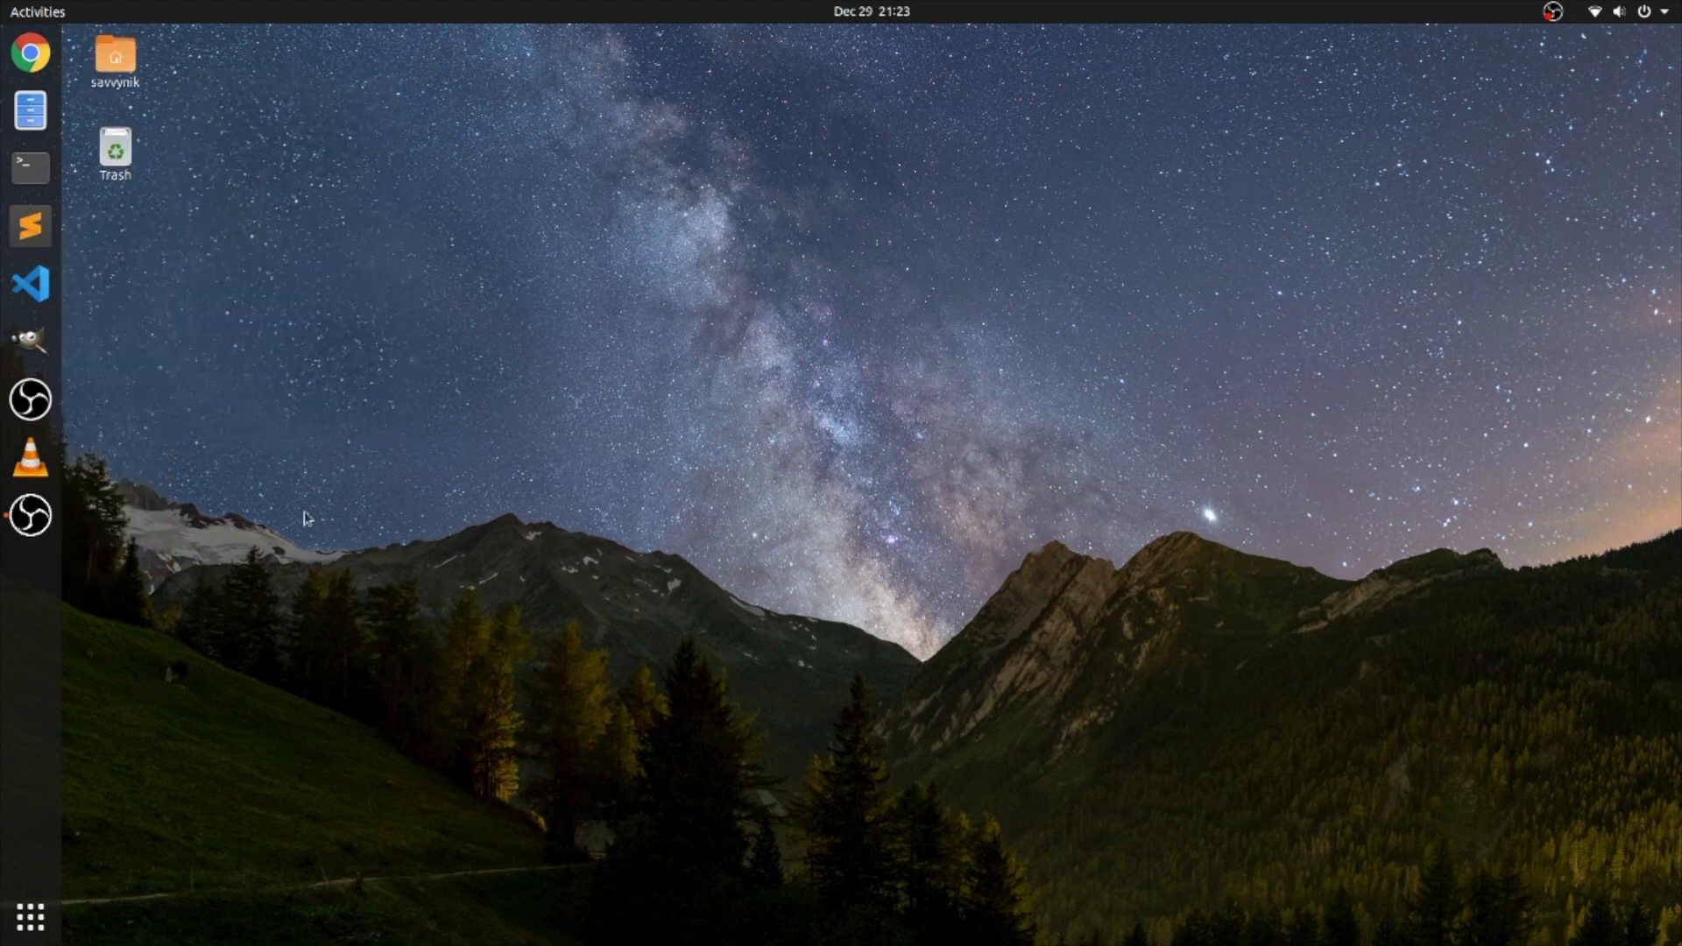